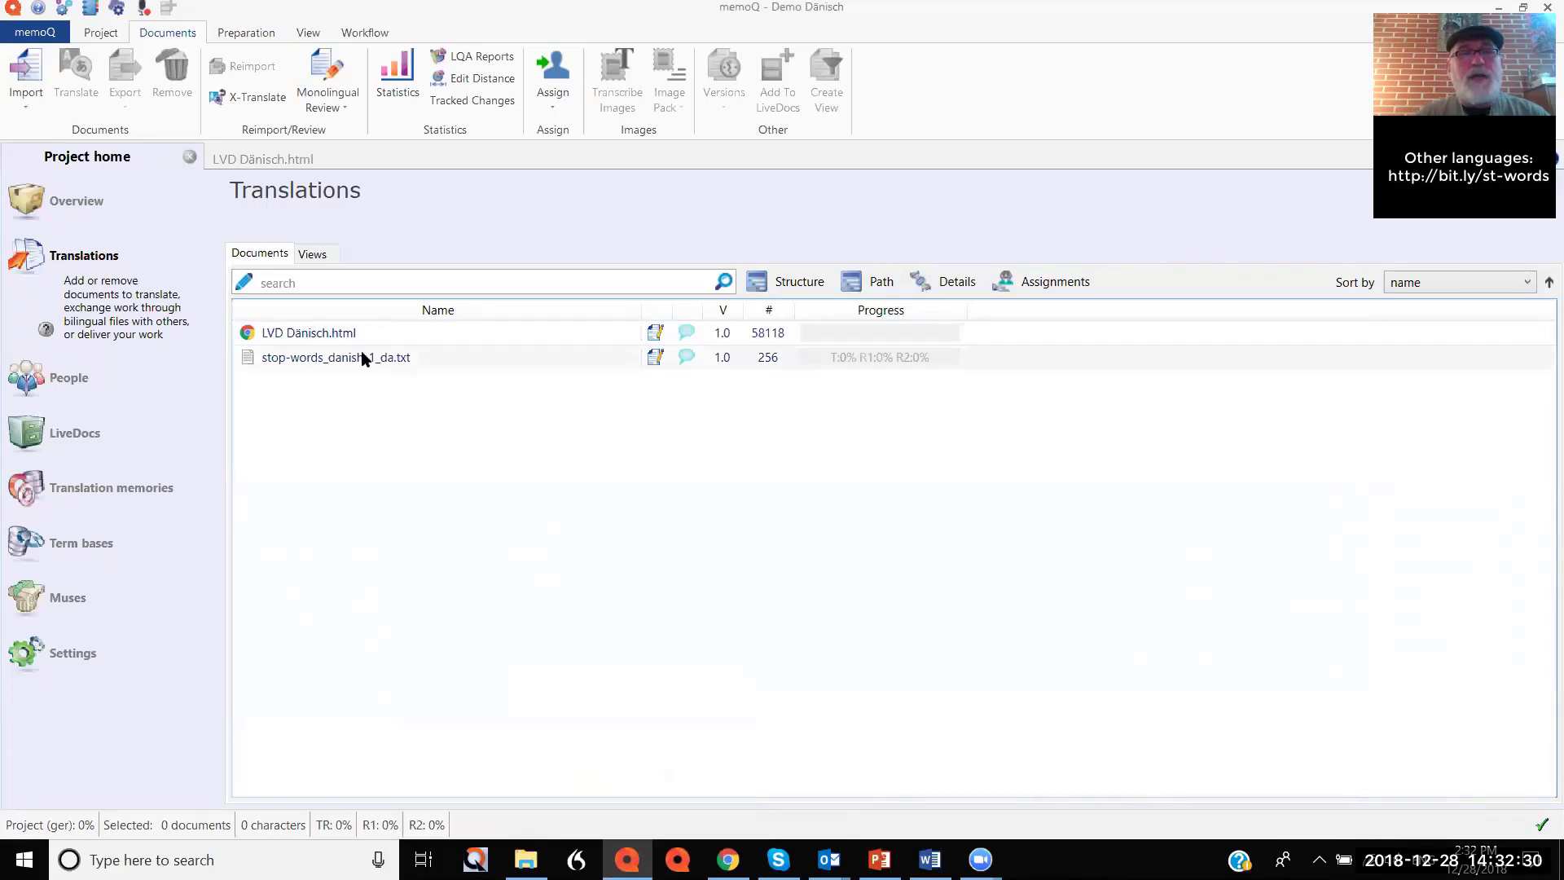
Open the document stop-words_danish_1_da.txt and look through its list of Danish stop words in the preview.
{"action": "left_click", "coordinate": [344, 332]}
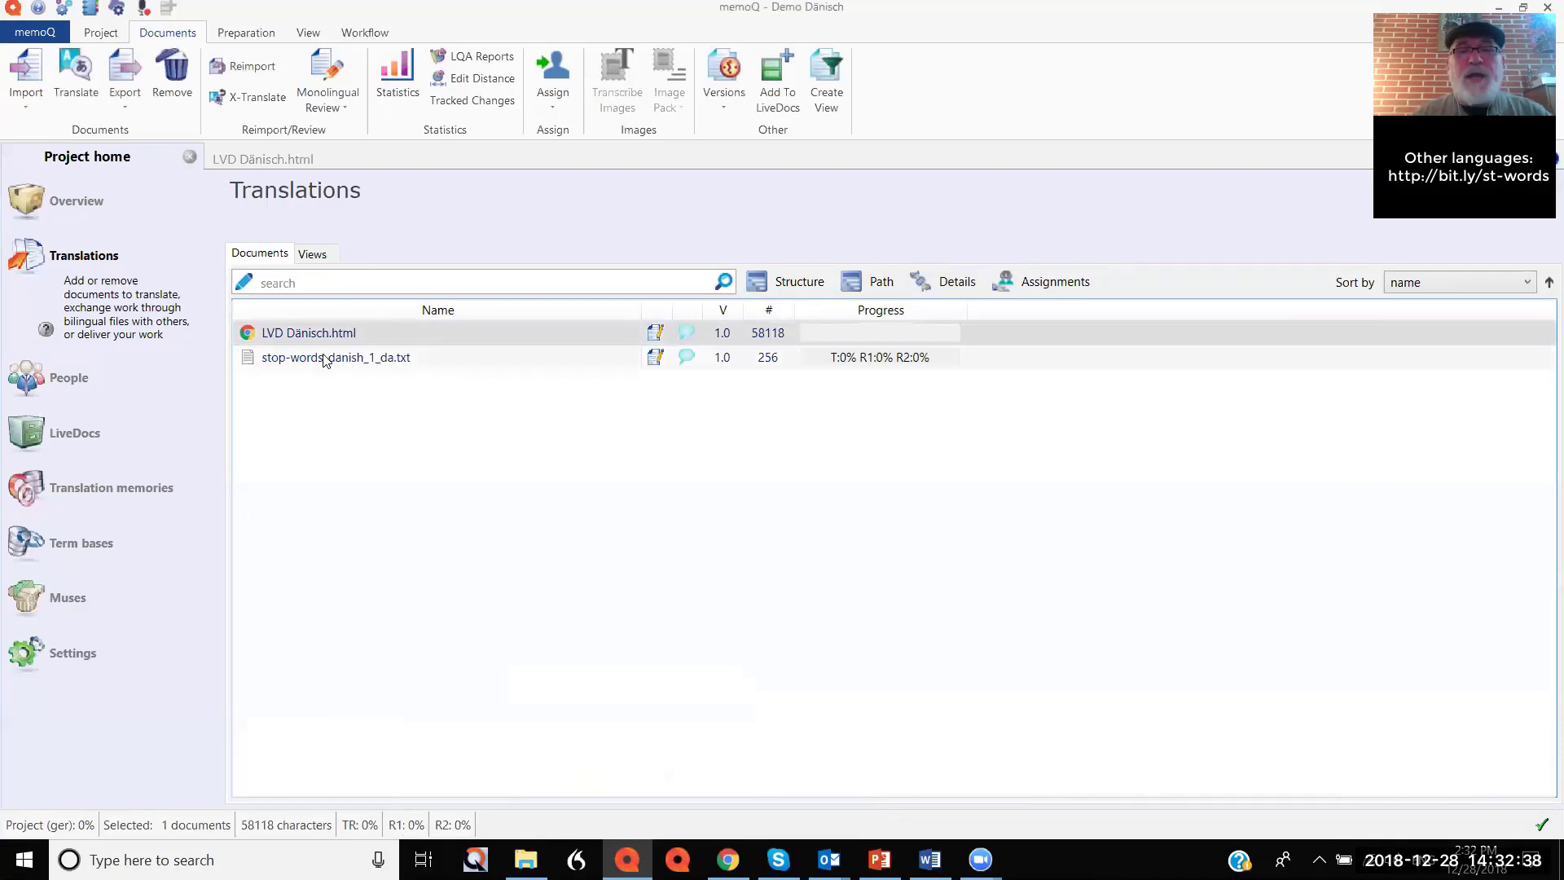
{"action": "left_click", "coordinate": [325, 359]}
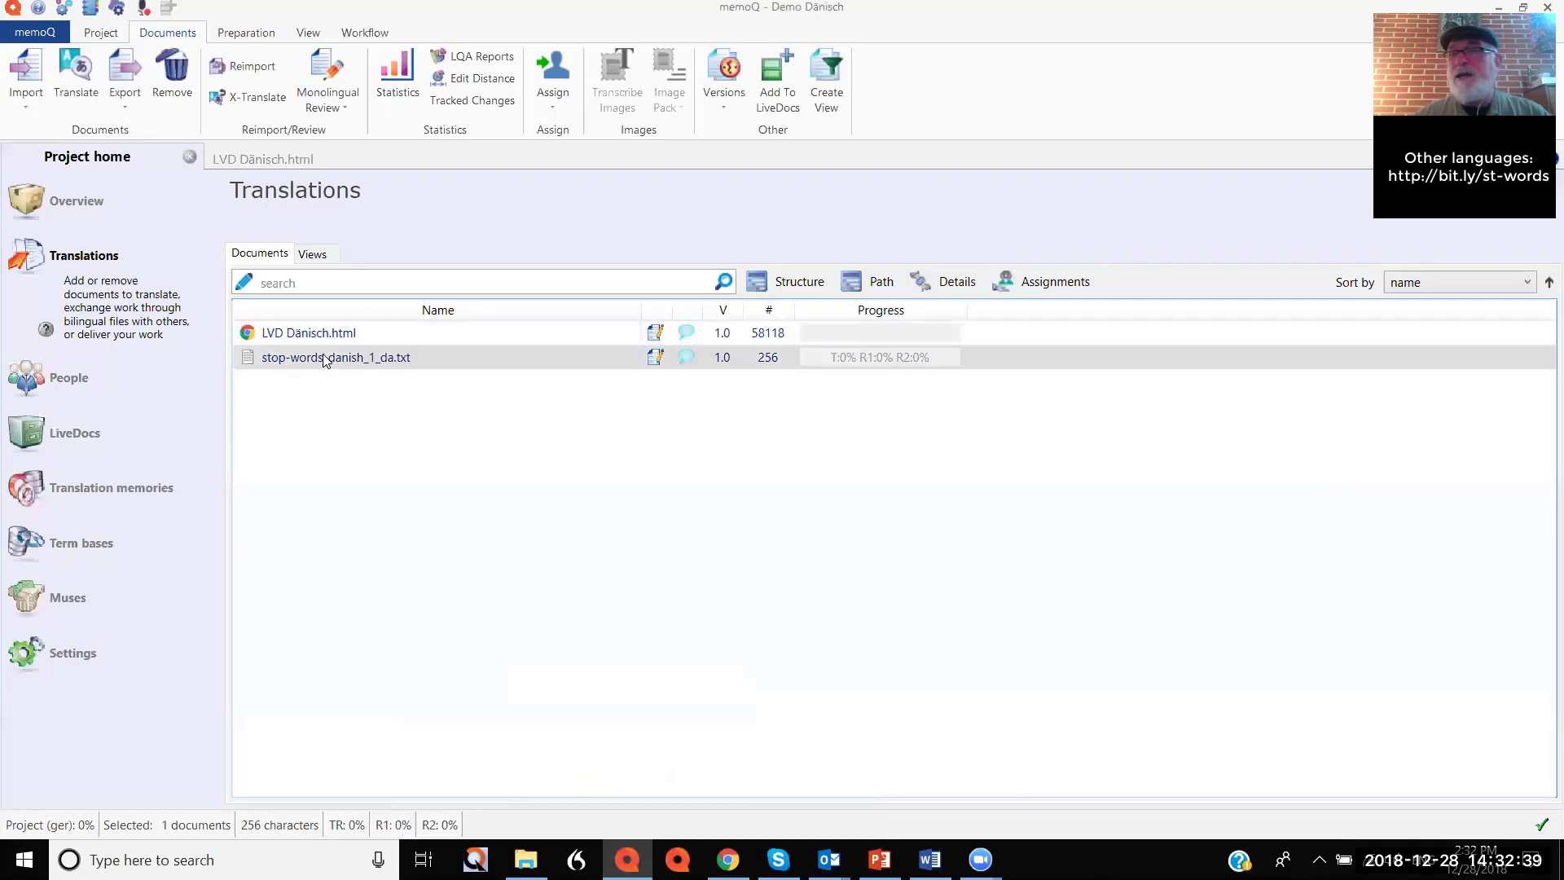
{"action": "double_click", "coordinate": [252, 363]}
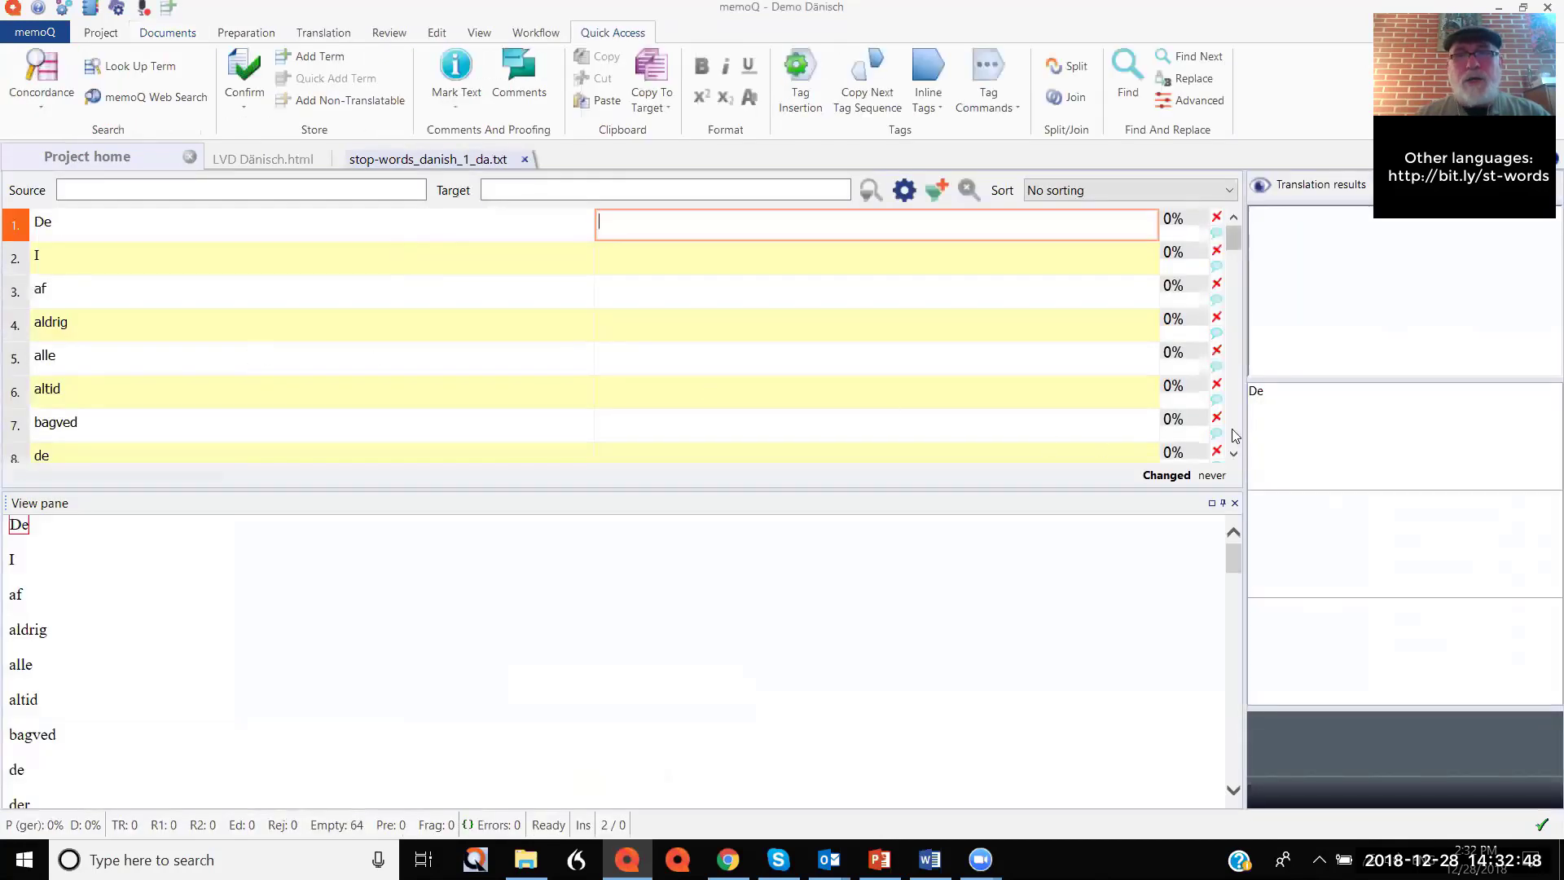
{"action": "scroll", "coordinate": [1230, 391], "scroll_direction": "down", "scroll_amount": 2}
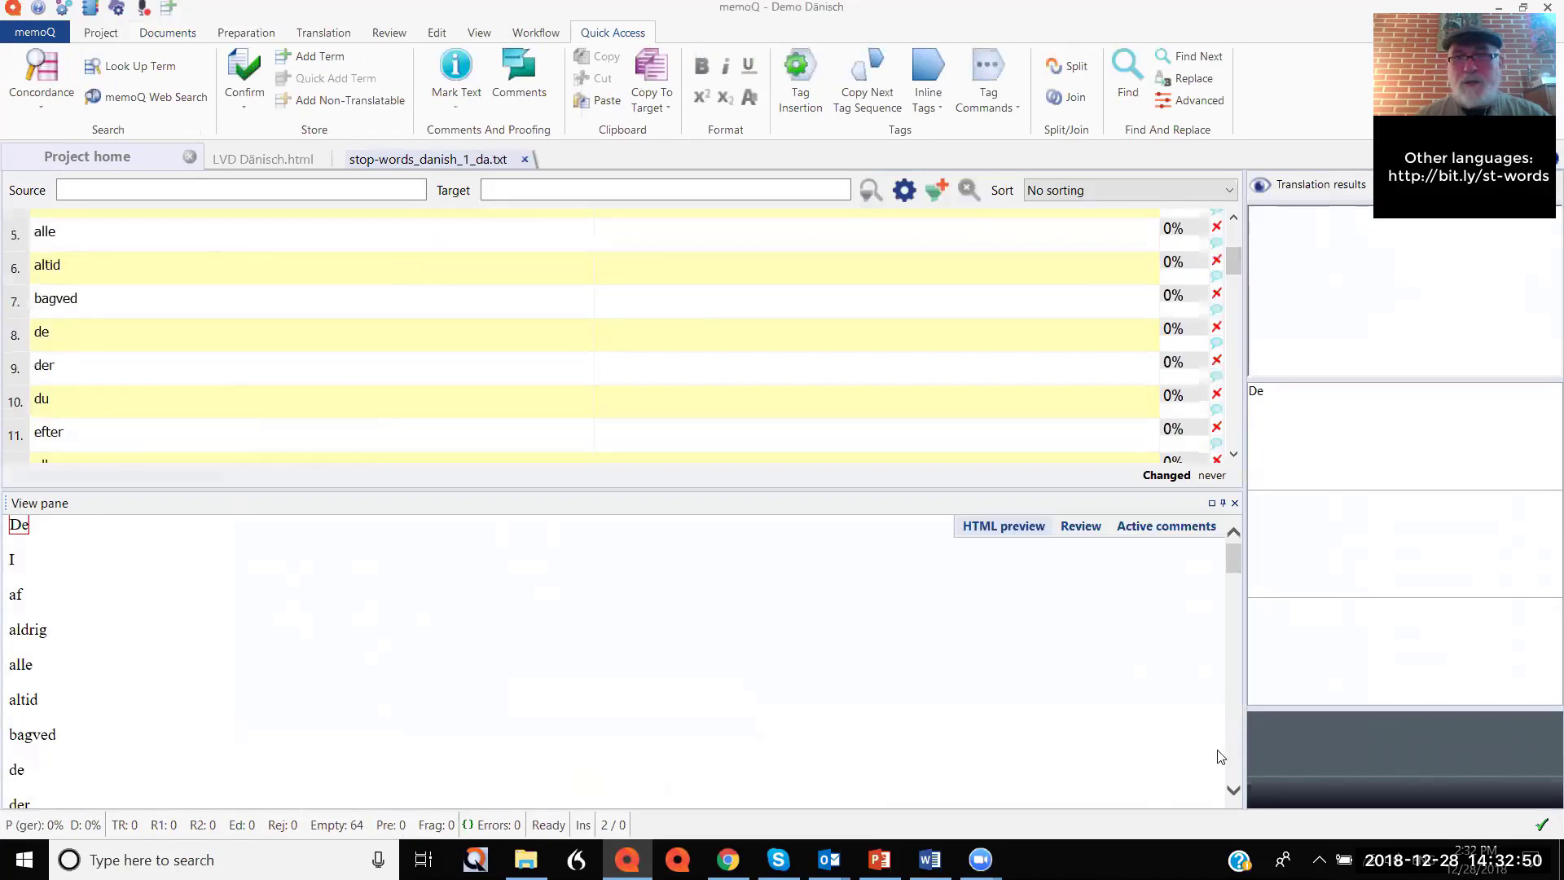
{"action": "scroll", "coordinate": [1231, 758], "scroll_direction": "down", "scroll_amount": 3}
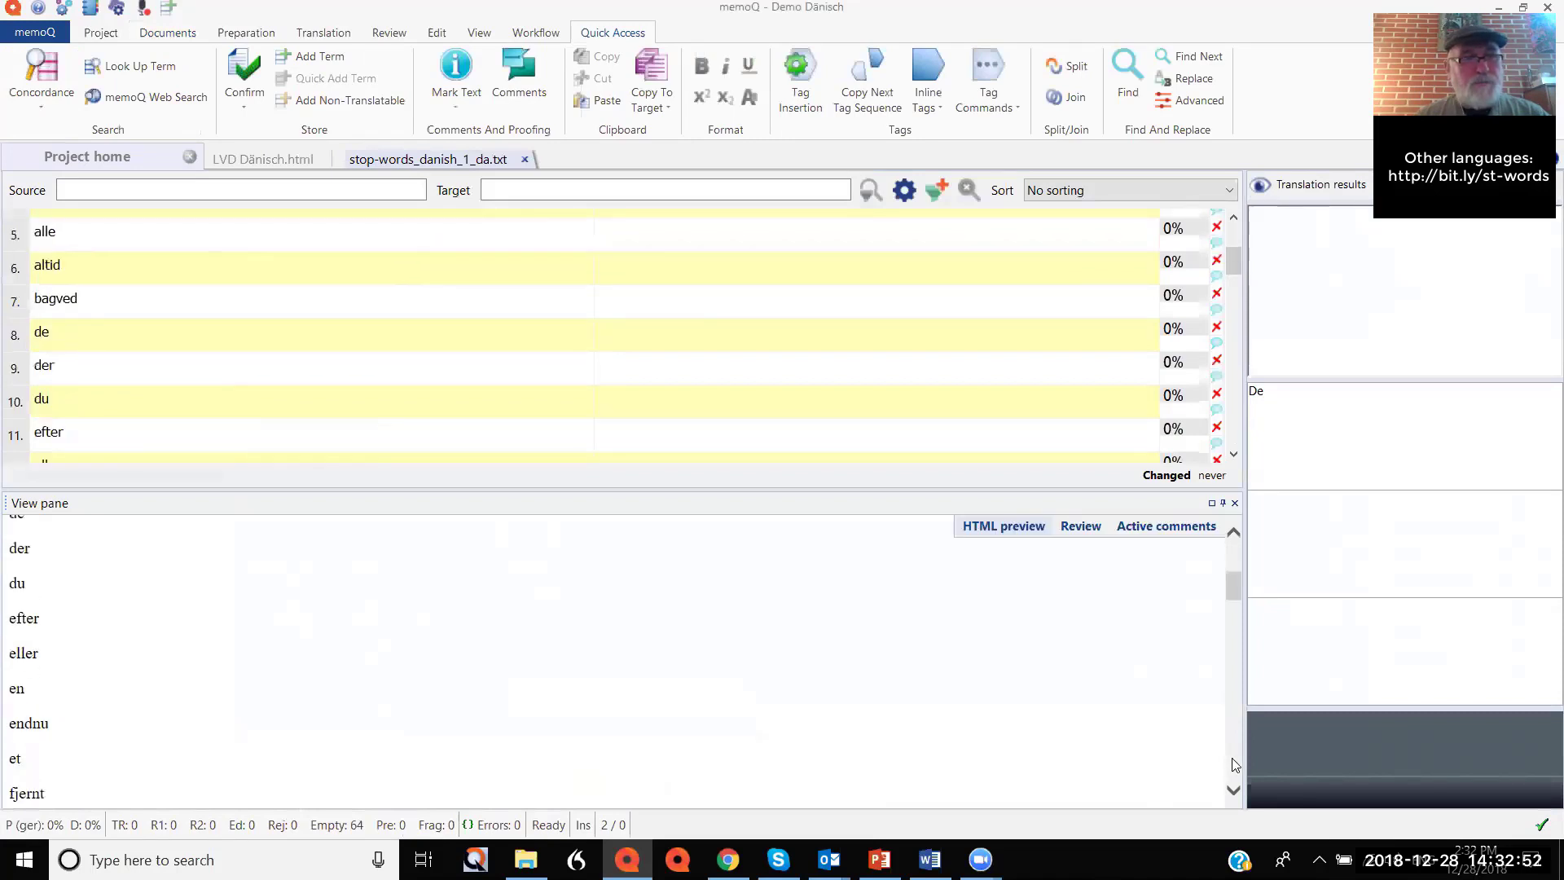
{"action": "scroll", "coordinate": [1235, 764], "scroll_direction": "down", "scroll_amount": 6}
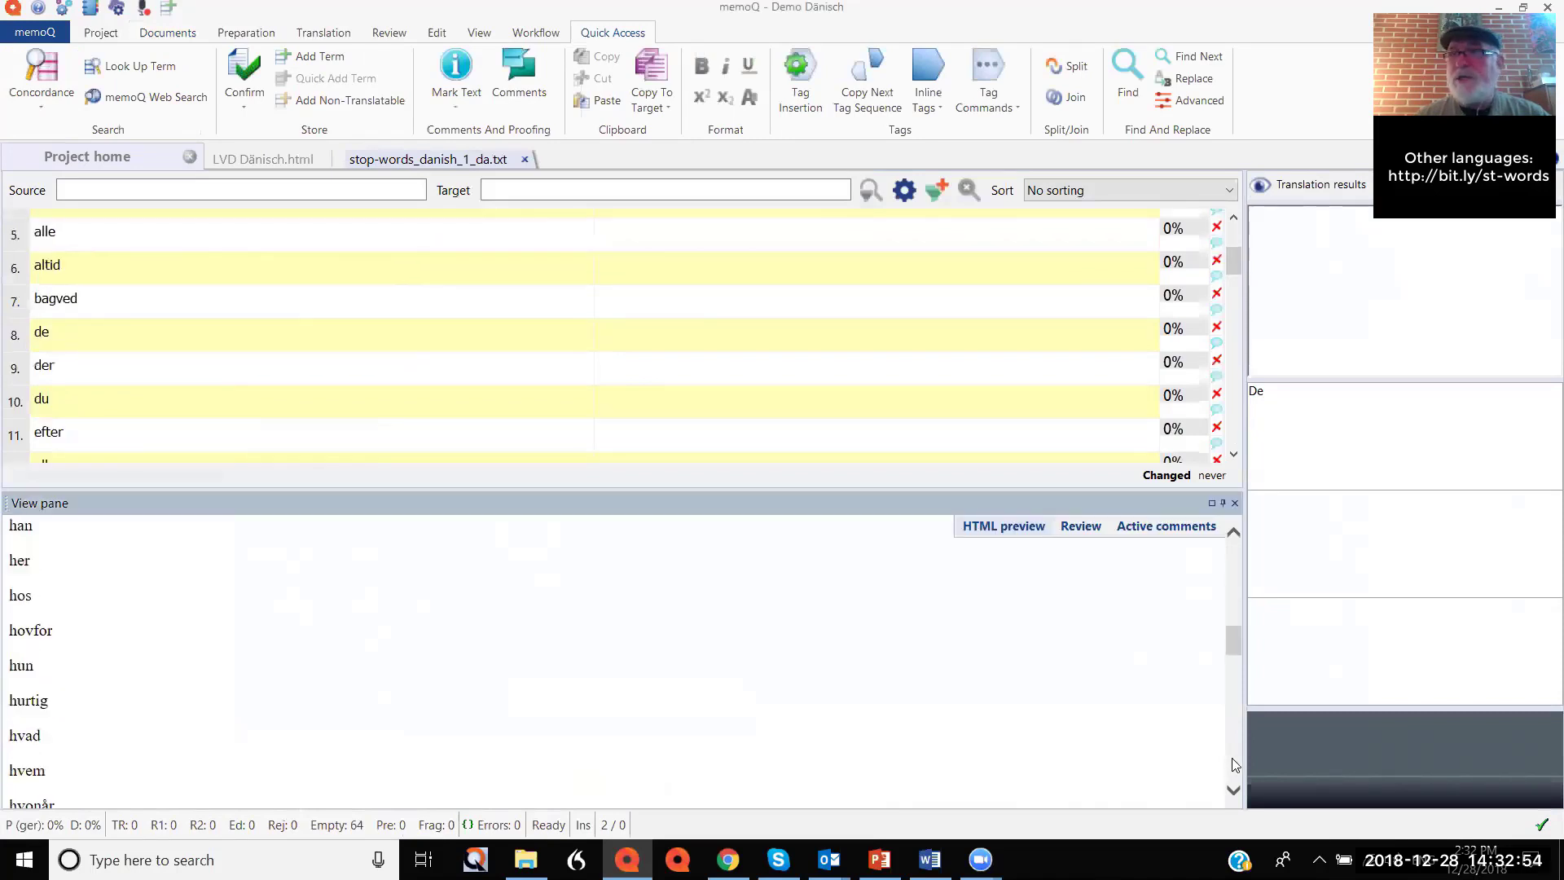
{"action": "scroll", "coordinate": [1235, 764], "scroll_direction": "down", "scroll_amount": 3}
{"action": "scroll", "coordinate": [1234, 764], "scroll_direction": "down", "scroll_amount": 7}
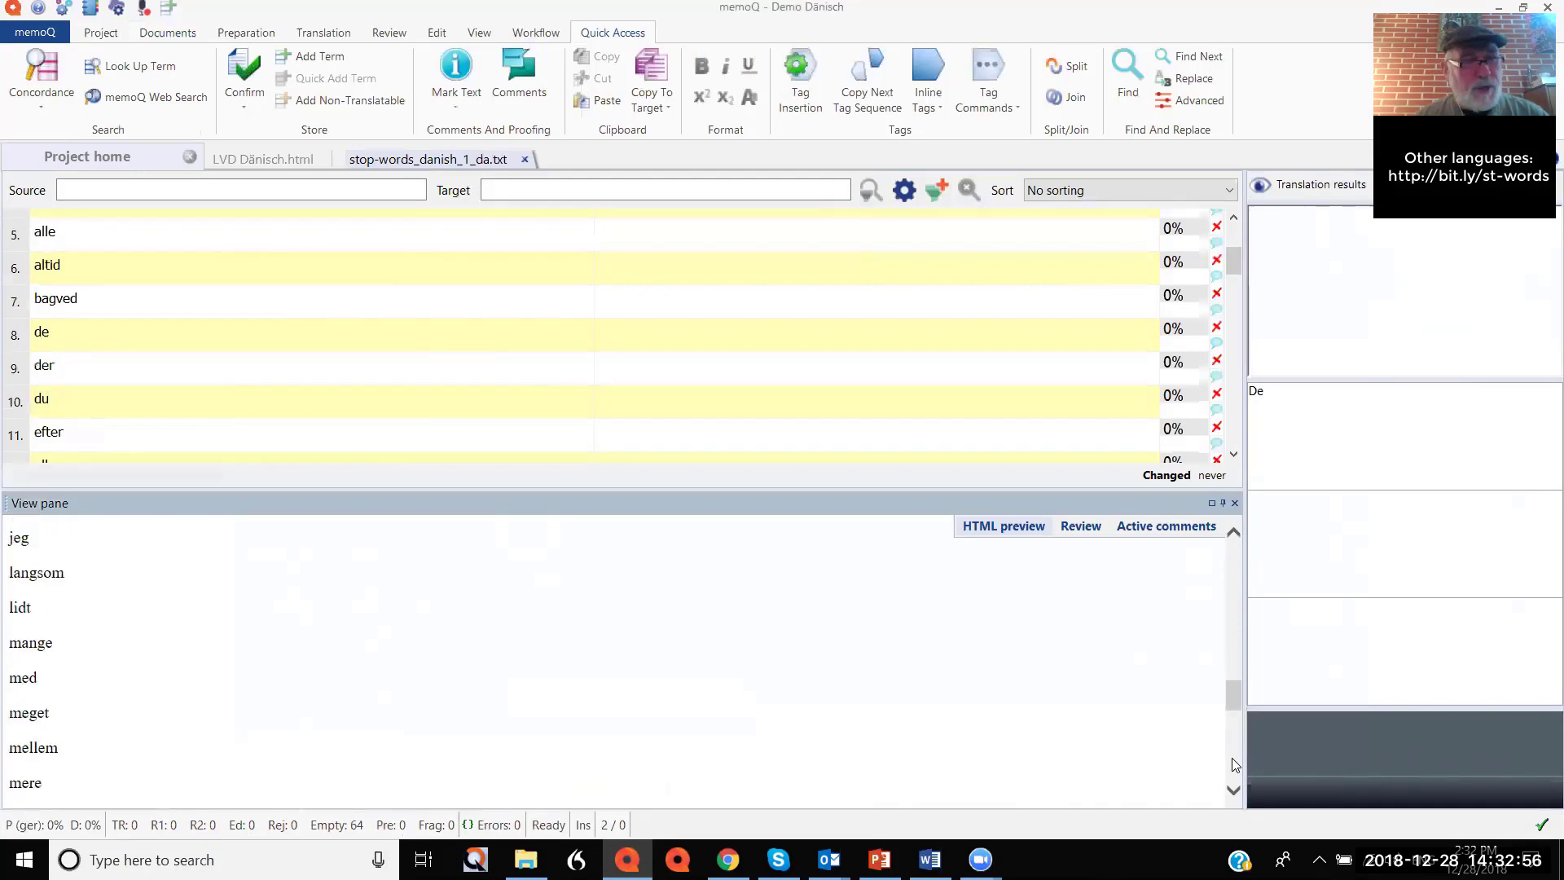
{"action": "scroll", "coordinate": [1233, 763], "scroll_direction": "down", "scroll_amount": 3}
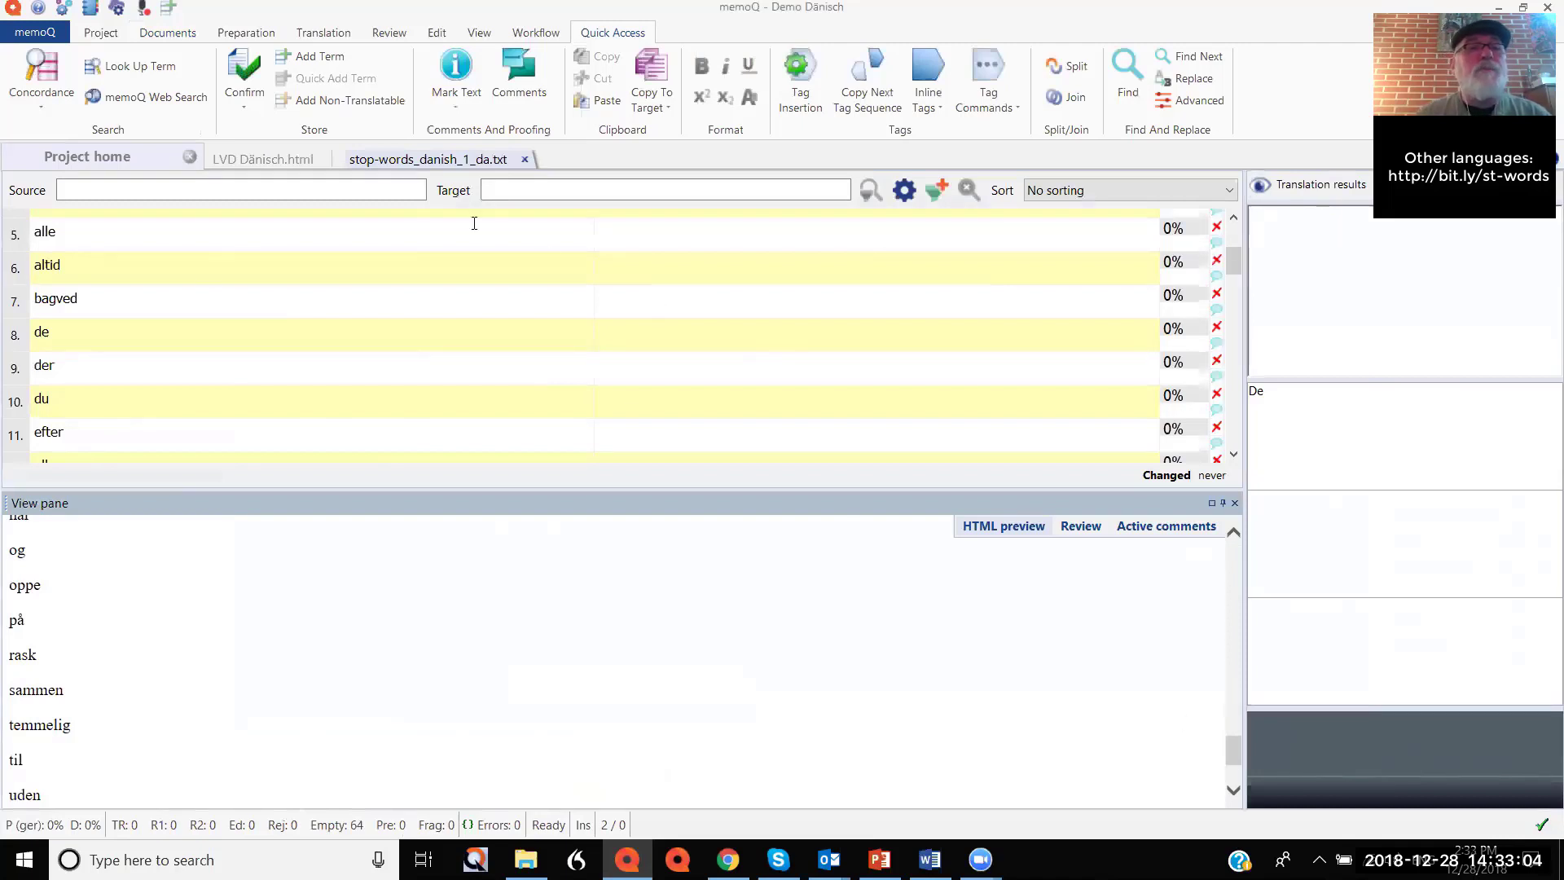
Start a term extraction from the project's translation documents and name the session "Danish Stopwords".
{"action": "left_click", "coordinate": [138, 155]}
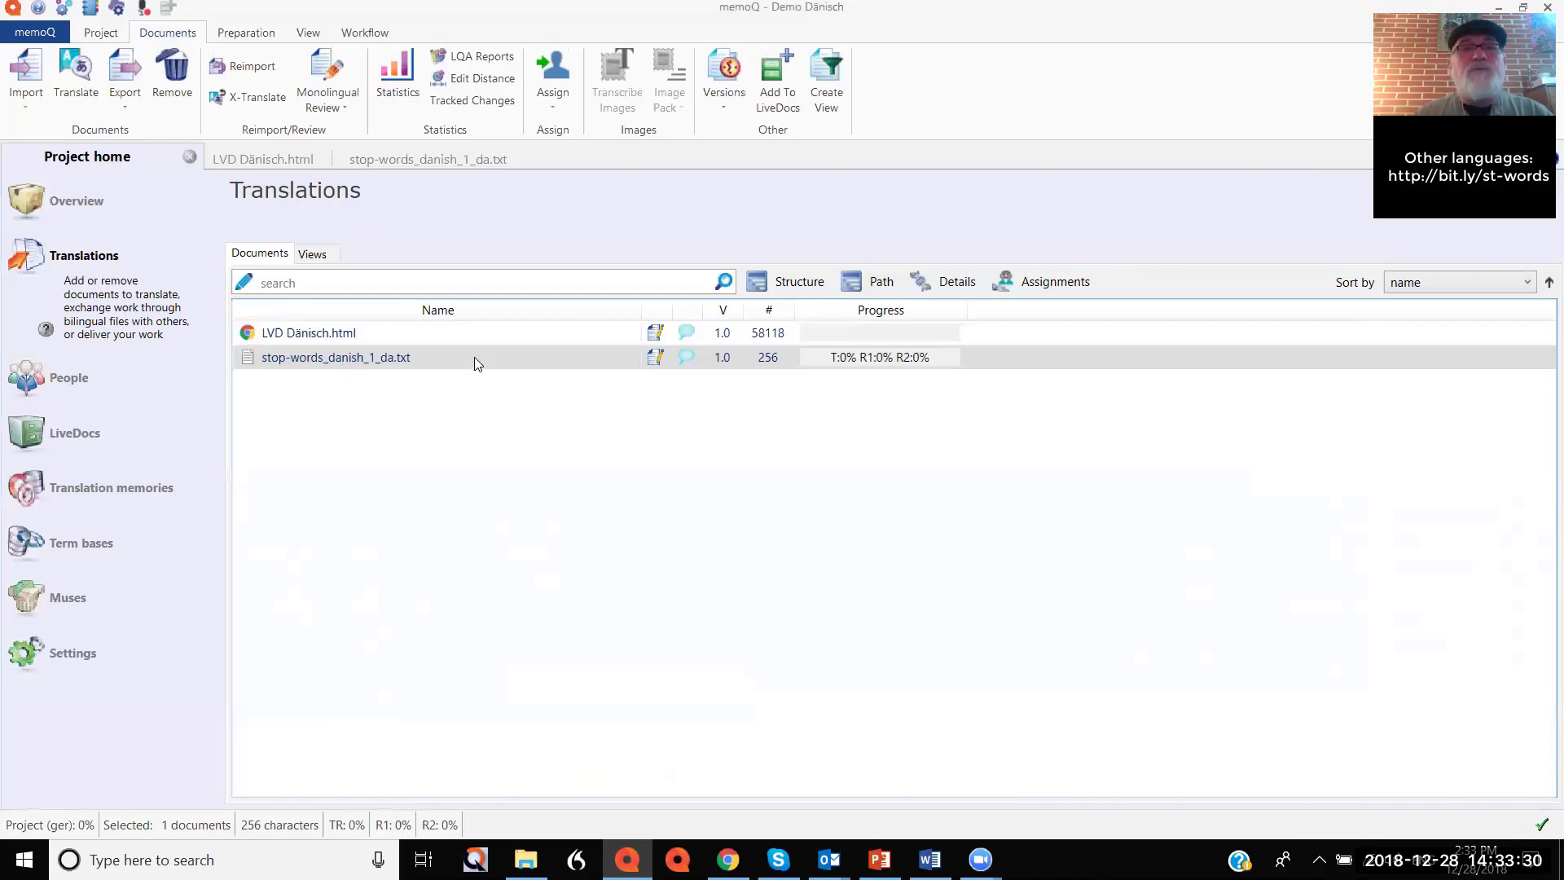
{"action": "left_click", "coordinate": [245, 35]}
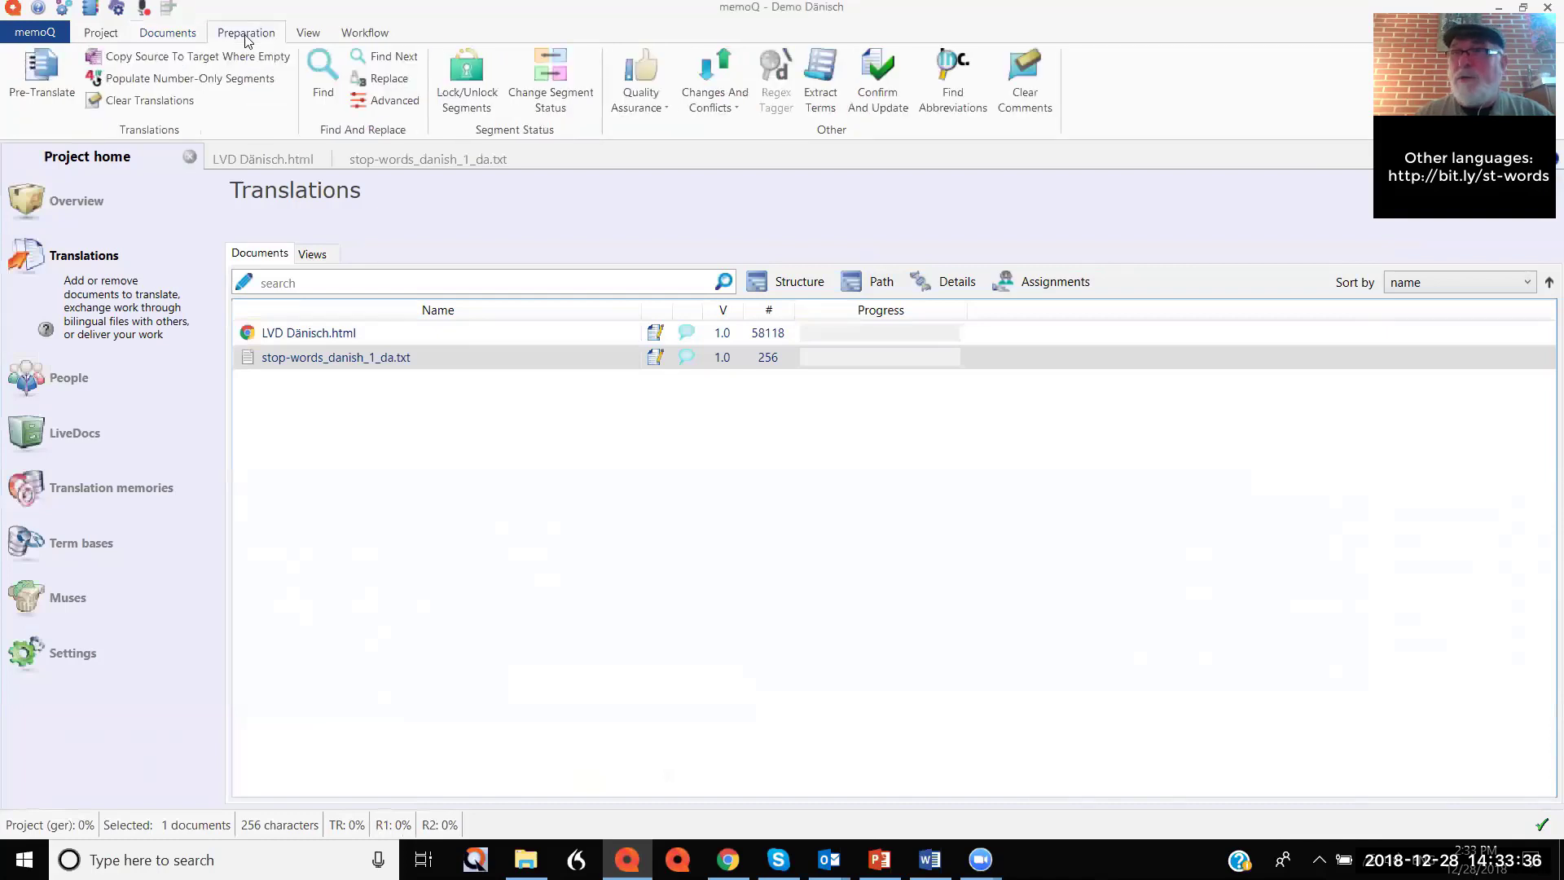
{"action": "left_click", "coordinate": [825, 71]}
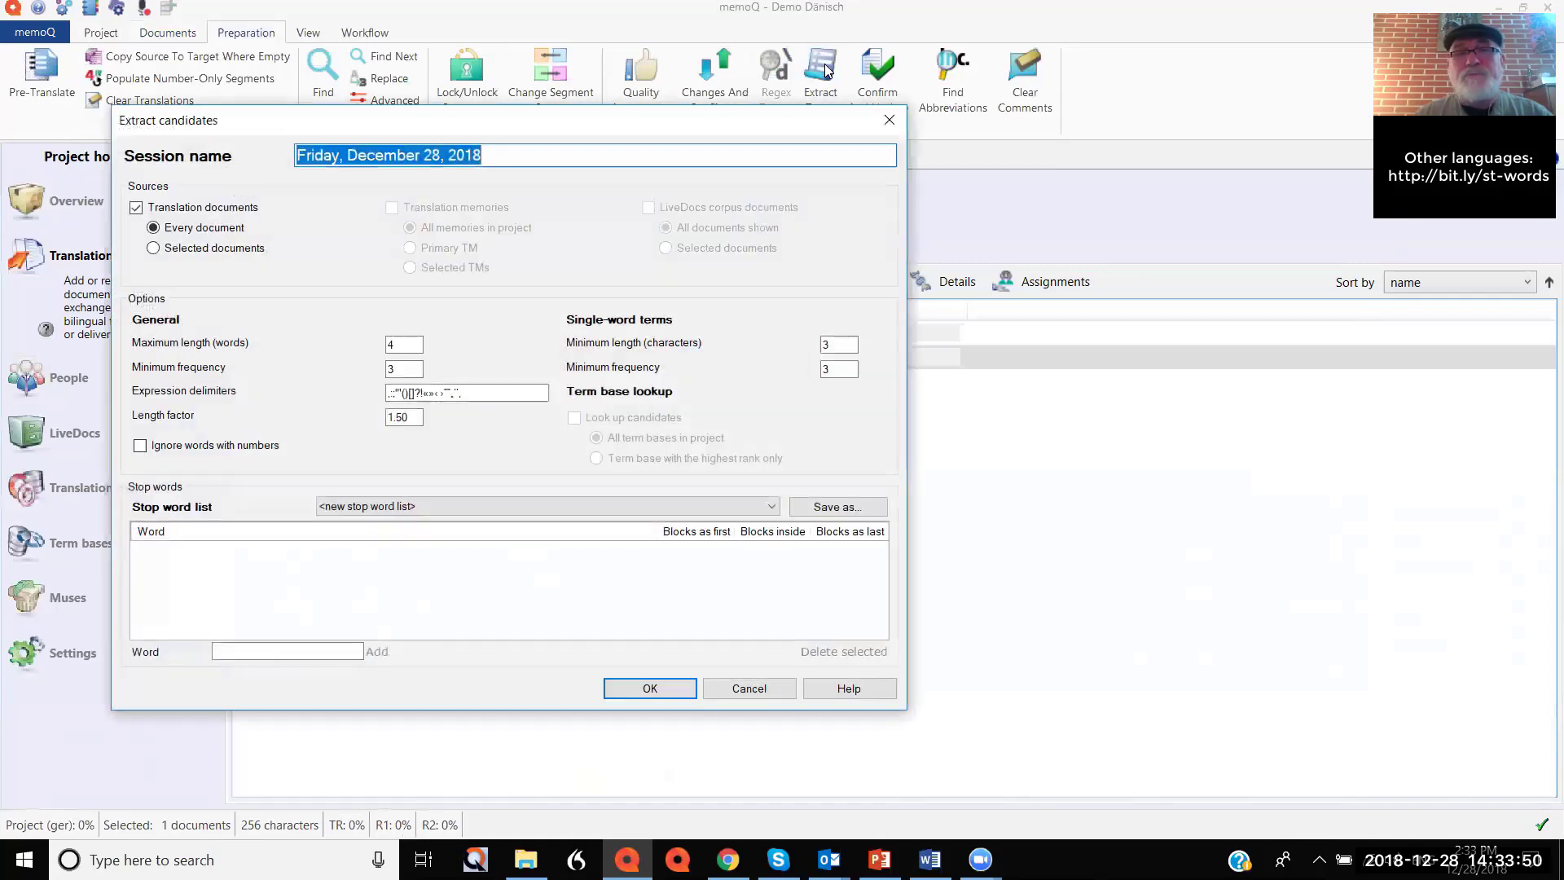
{"action": "left_click_drag", "start_coordinate": [698, 118], "coordinate": [1047, 58]}
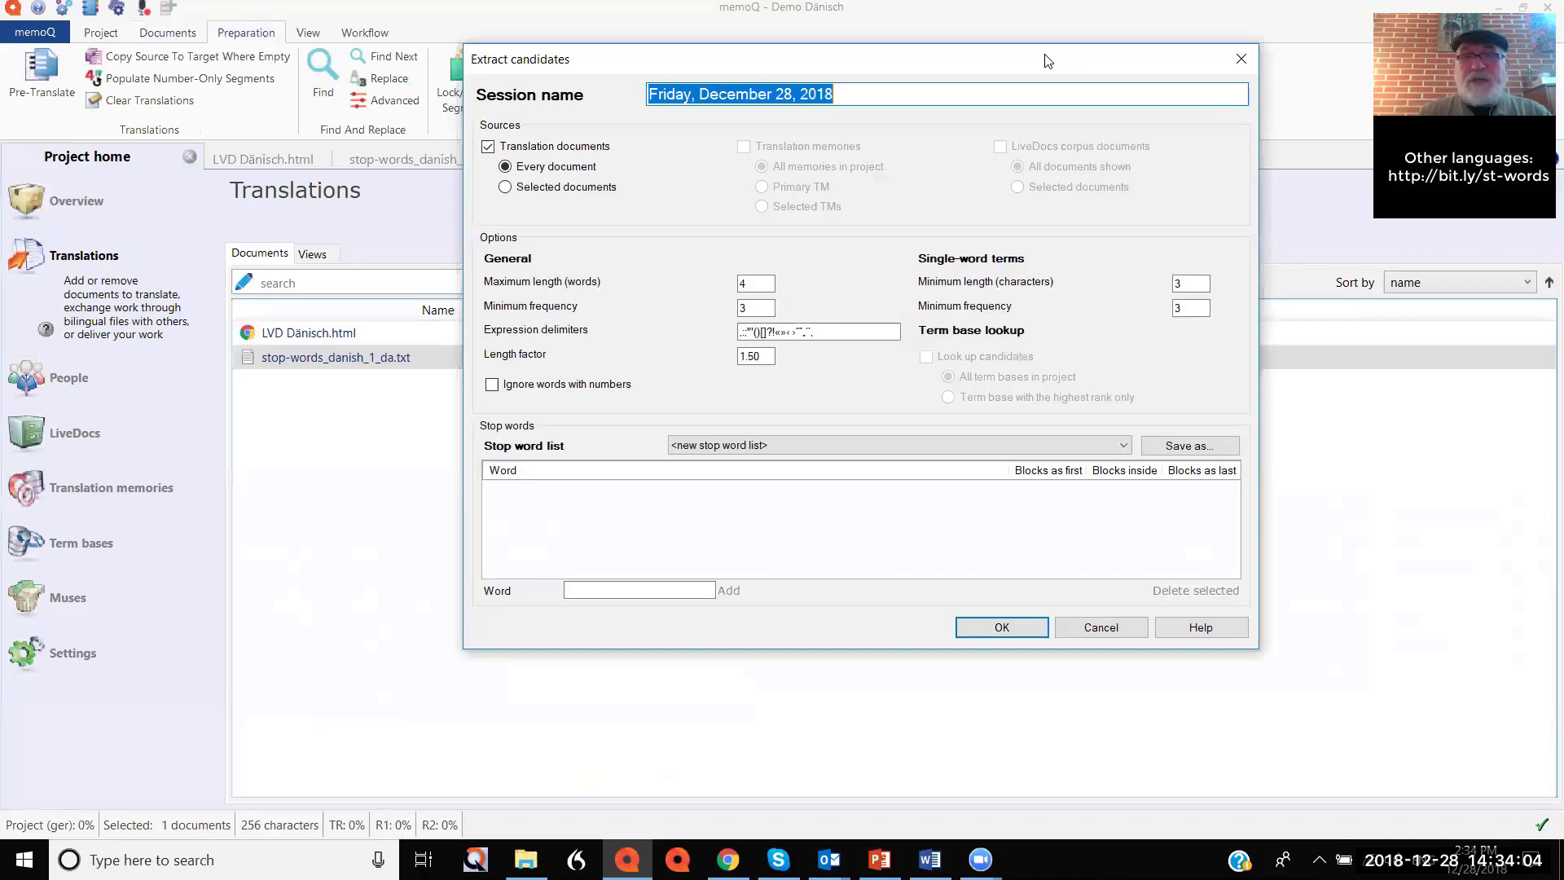
{"action": "type", "text": "Dan"}
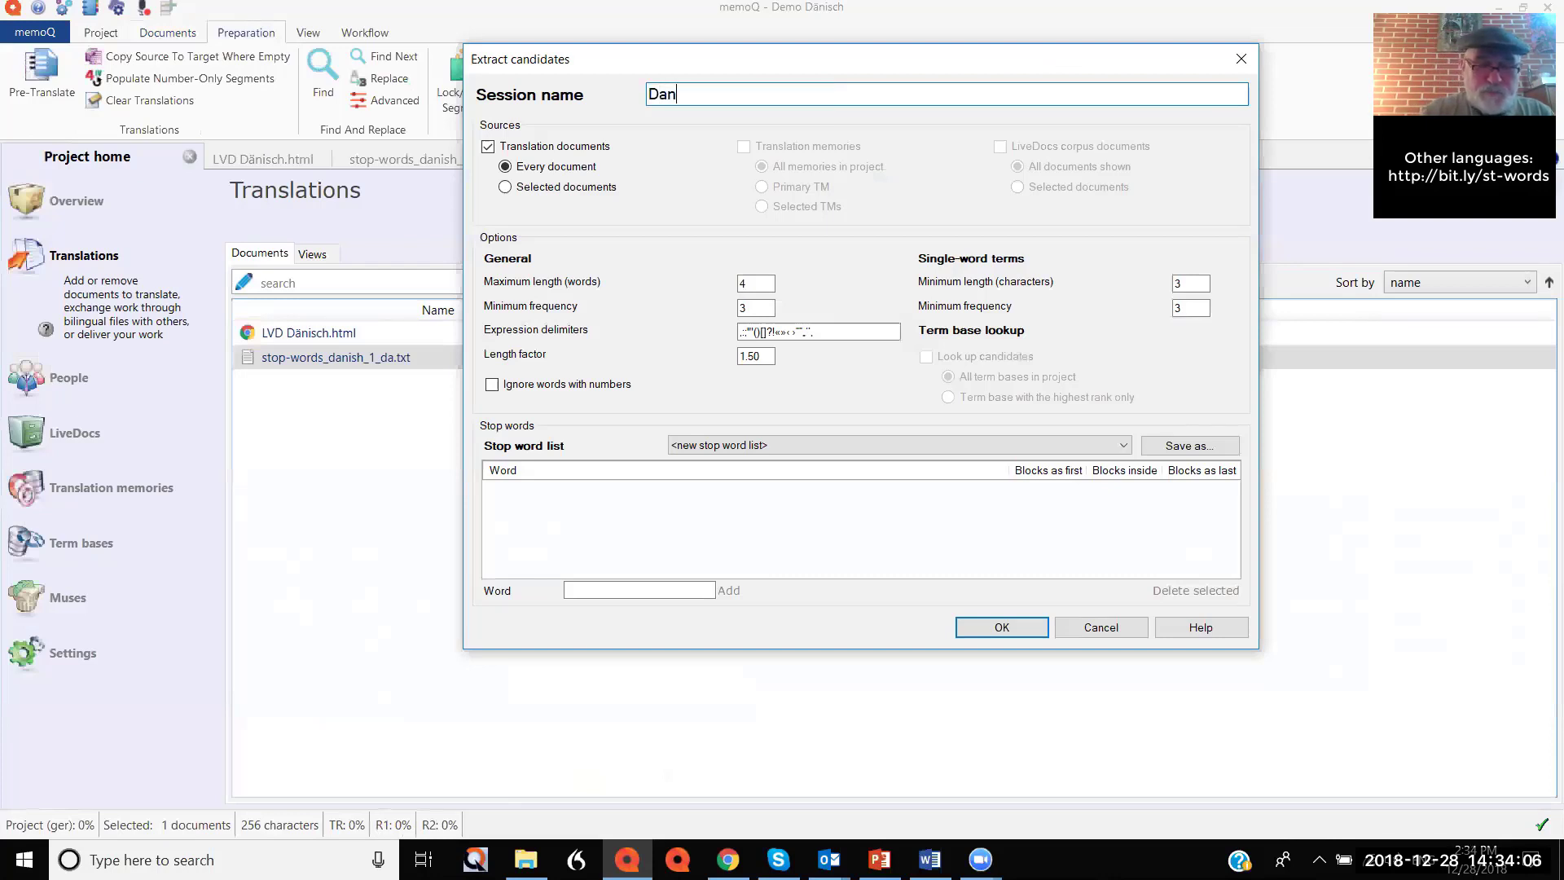
{"action": "type", "text": "ish Stopwords"}
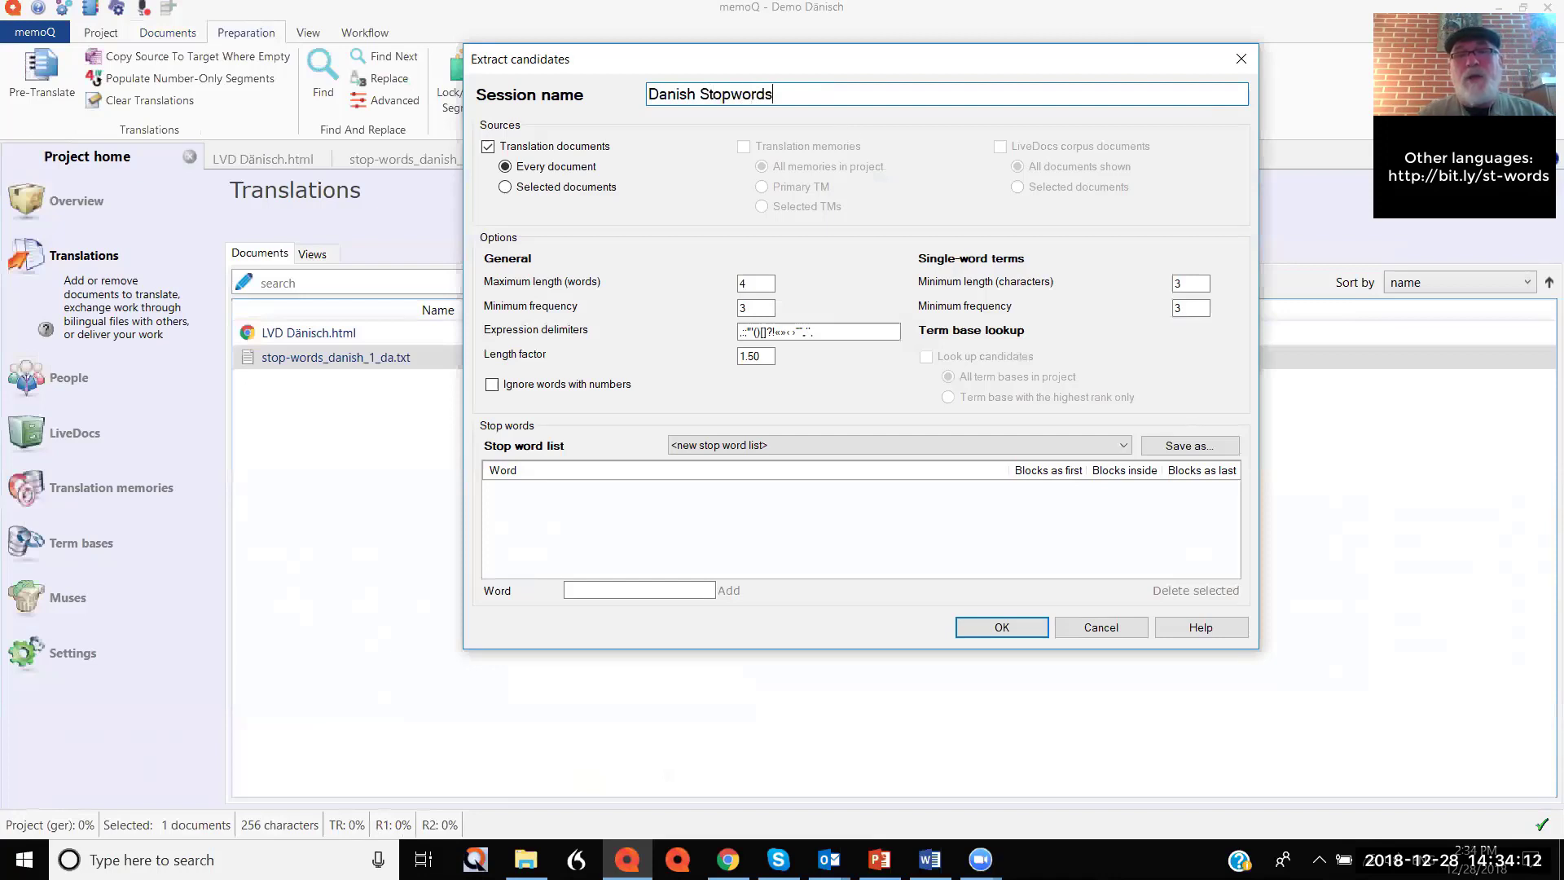
Set the maximum length to 1 word, the single-word minimum length to 1 character, and both minimum frequencies to 1.
{"action": "double_click", "coordinate": [756, 280]}
{"action": "type", "text": "1"}
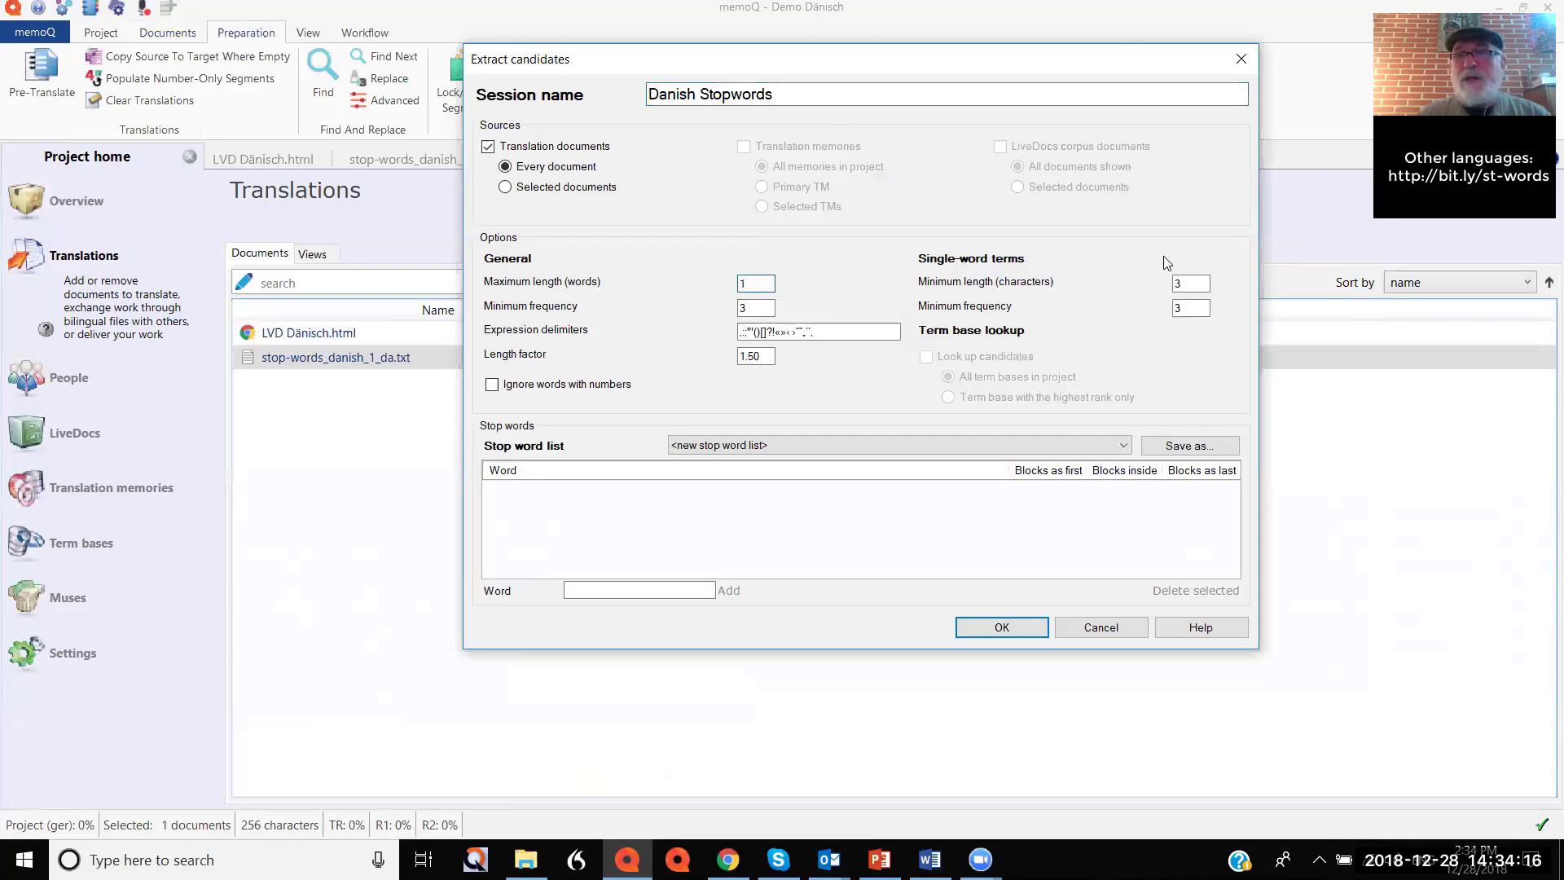
{"action": "double_click", "coordinate": [1191, 285]}
{"action": "type", "text": "1"}
{"action": "double_click", "coordinate": [1190, 308]}
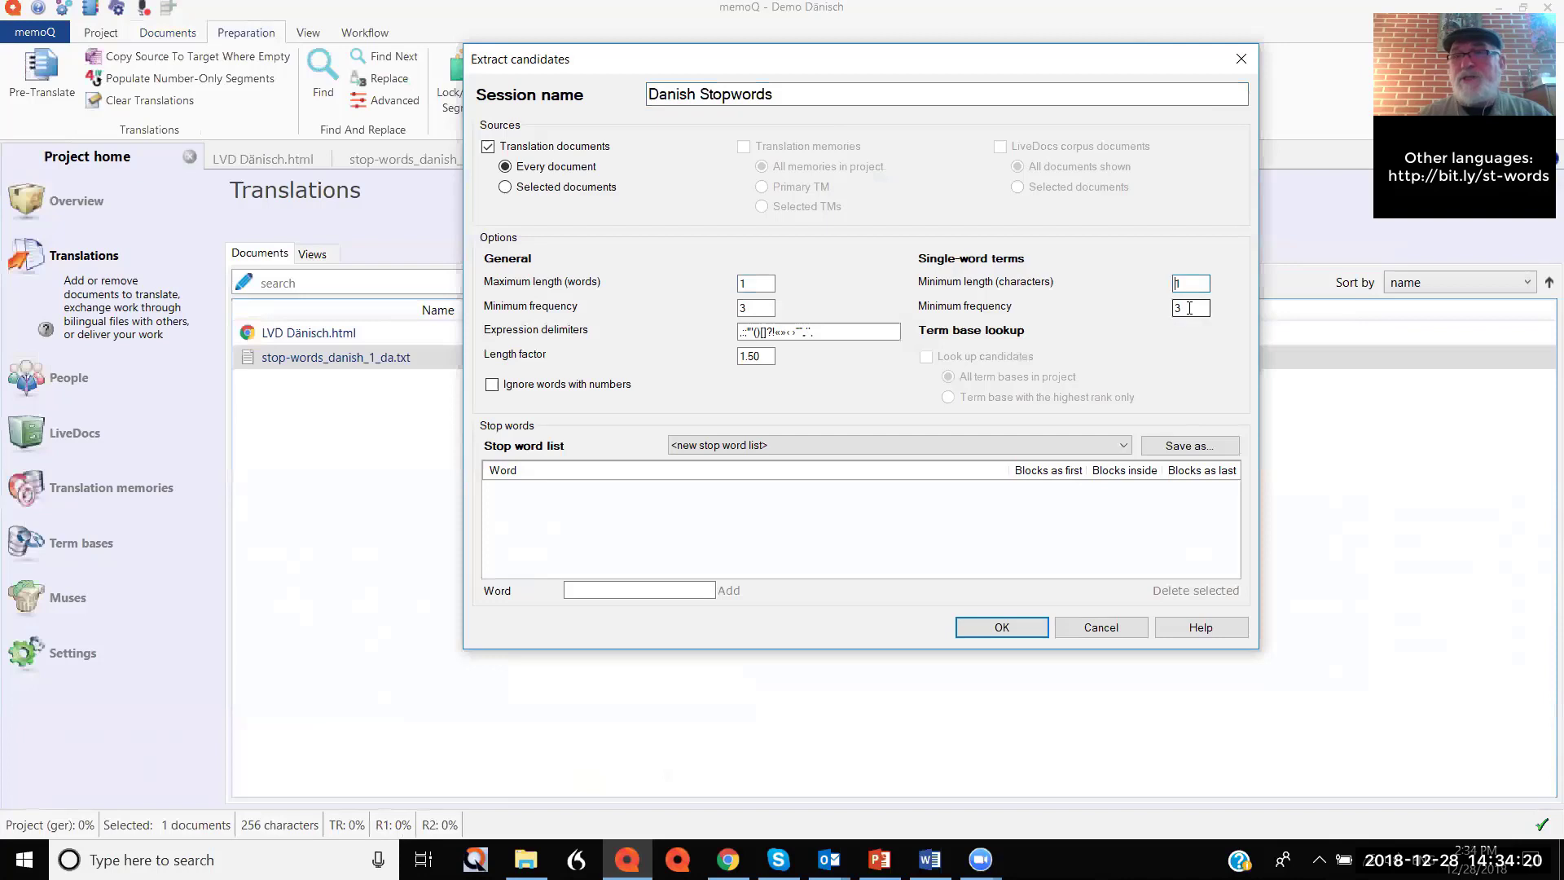
{"action": "type", "text": "3"}
{"action": "key", "text": "BackSpace"}
{"action": "type", "text": "1"}
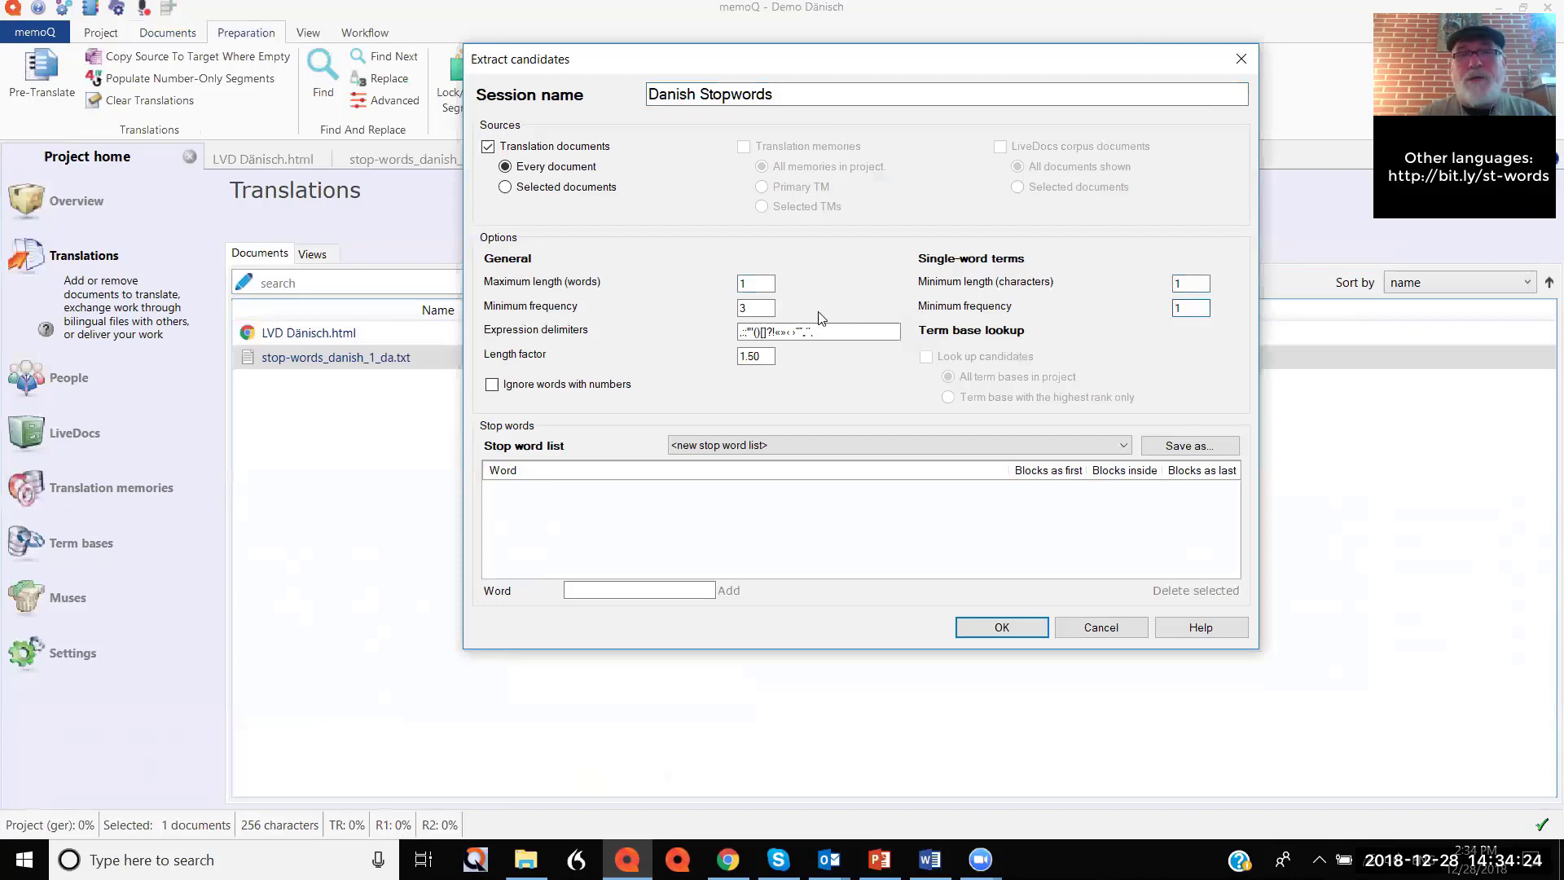
{"action": "double_click", "coordinate": [757, 308]}
{"action": "type", "text": "1"}
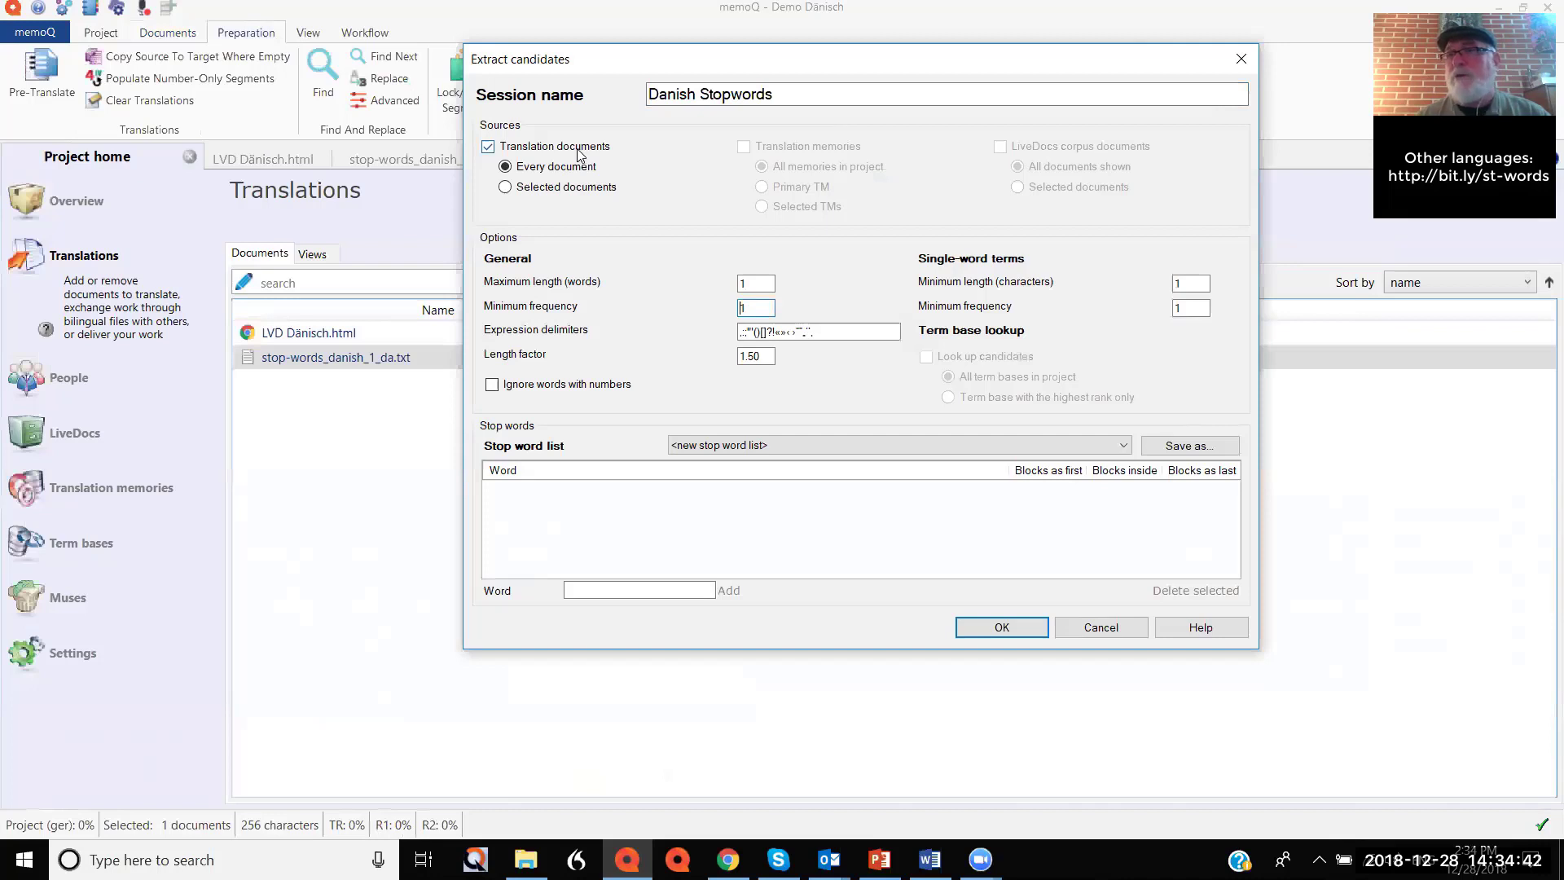
Restrict the extraction to the selected documents, keep <new stop word list> as the stop word list, and run it.
{"action": "left_click", "coordinate": [505, 187]}
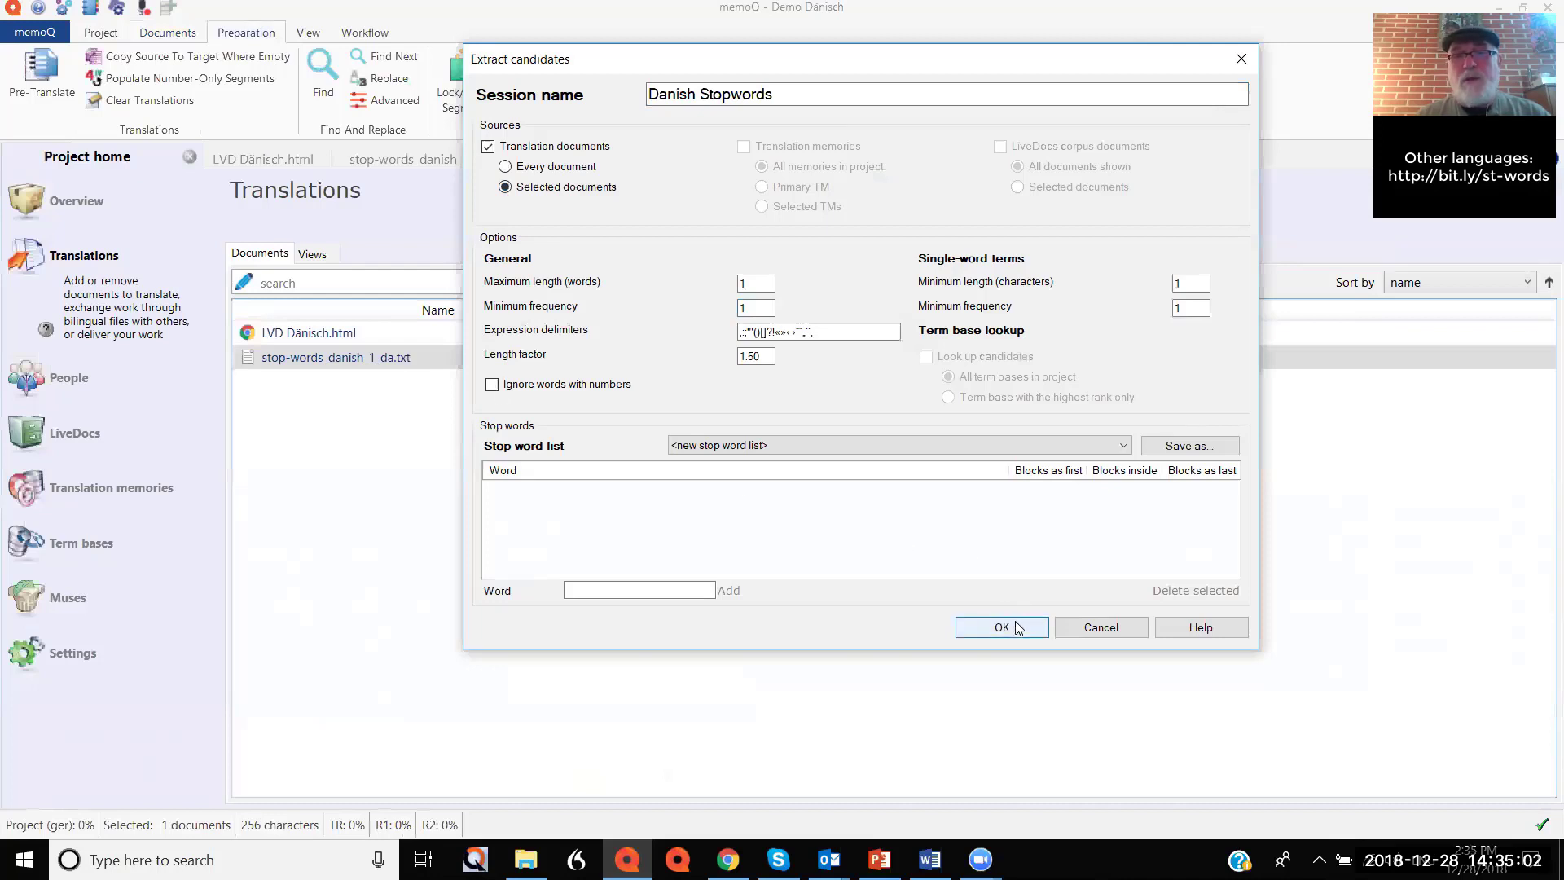
{"action": "left_click", "coordinate": [1122, 446]}
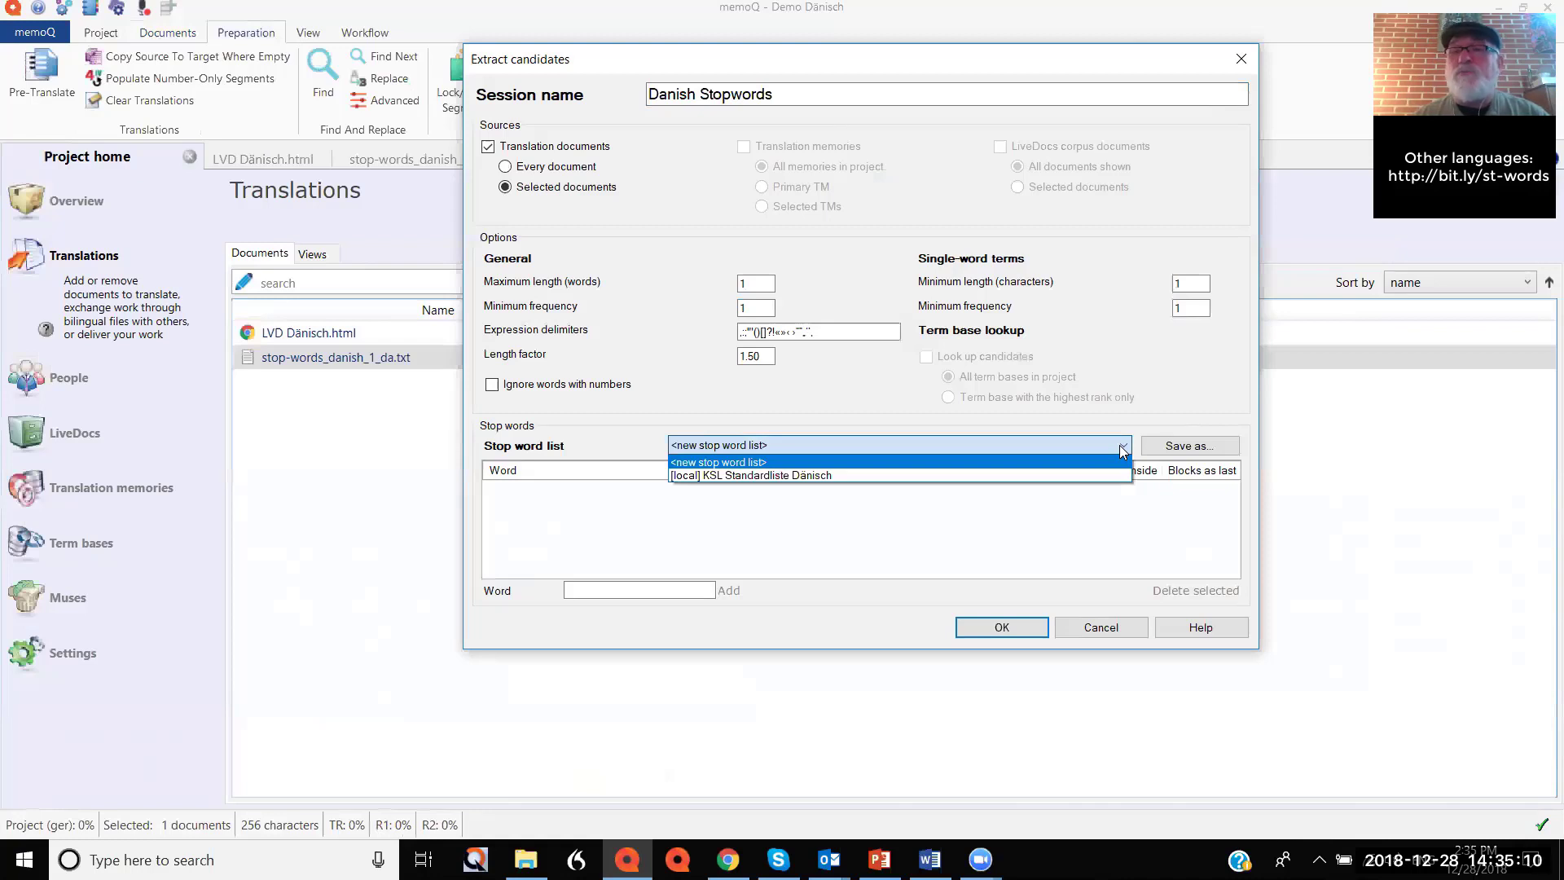
{"action": "left_click", "coordinate": [1176, 422]}
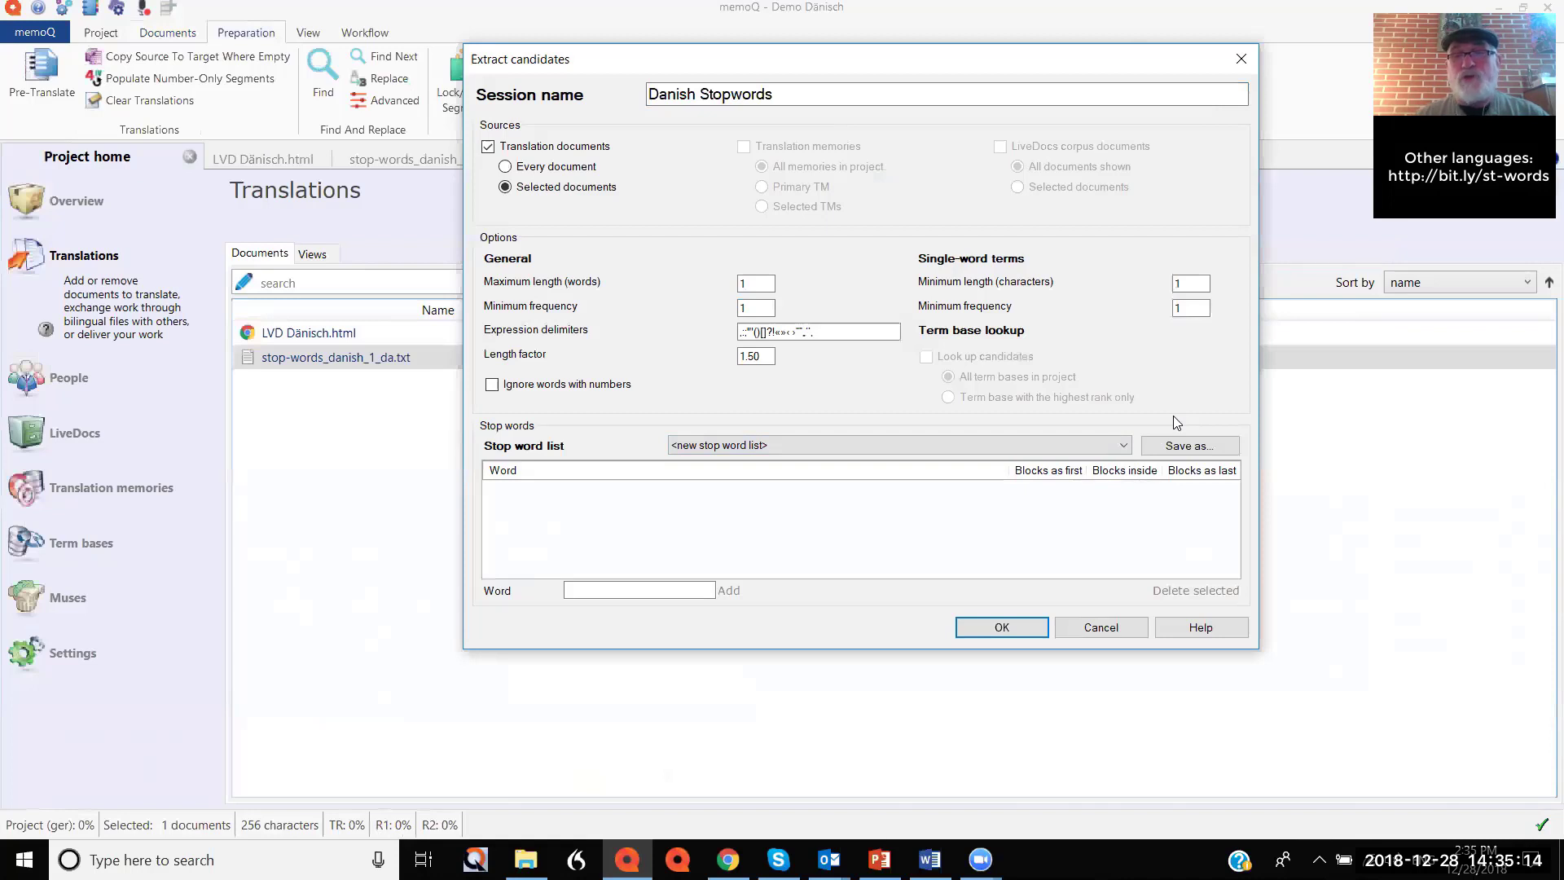
{"action": "left_click", "coordinate": [1002, 627]}
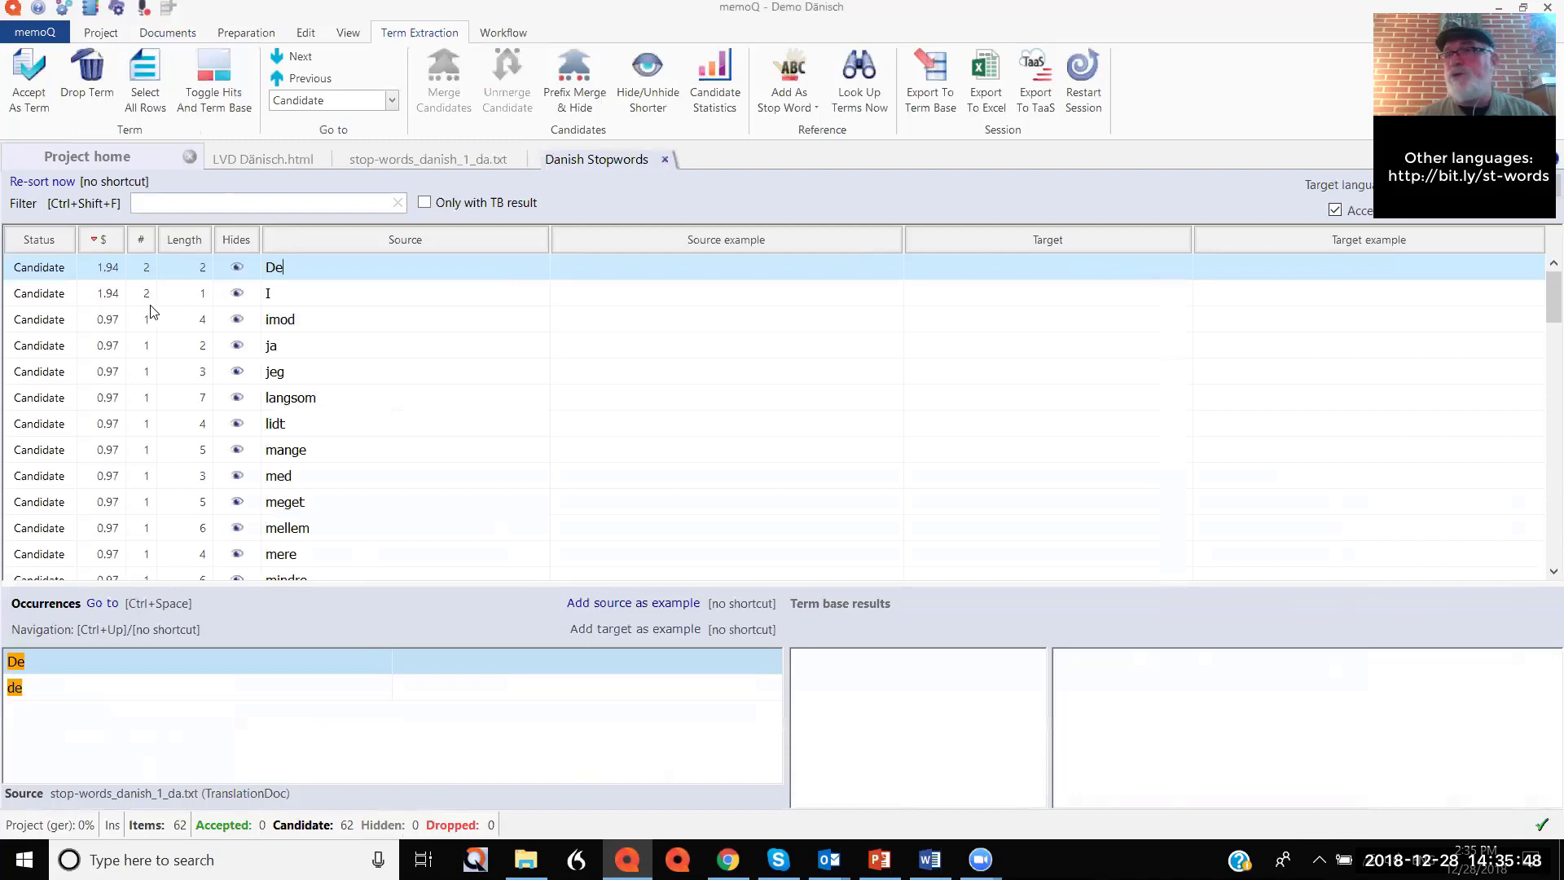
Sort the extracted candidates by source term in both directions, ending with an ascending sort by number of occurrences.
{"action": "left_click", "coordinate": [140, 238]}
{"action": "left_click", "coordinate": [140, 239]}
{"action": "left_click", "coordinate": [140, 239]}
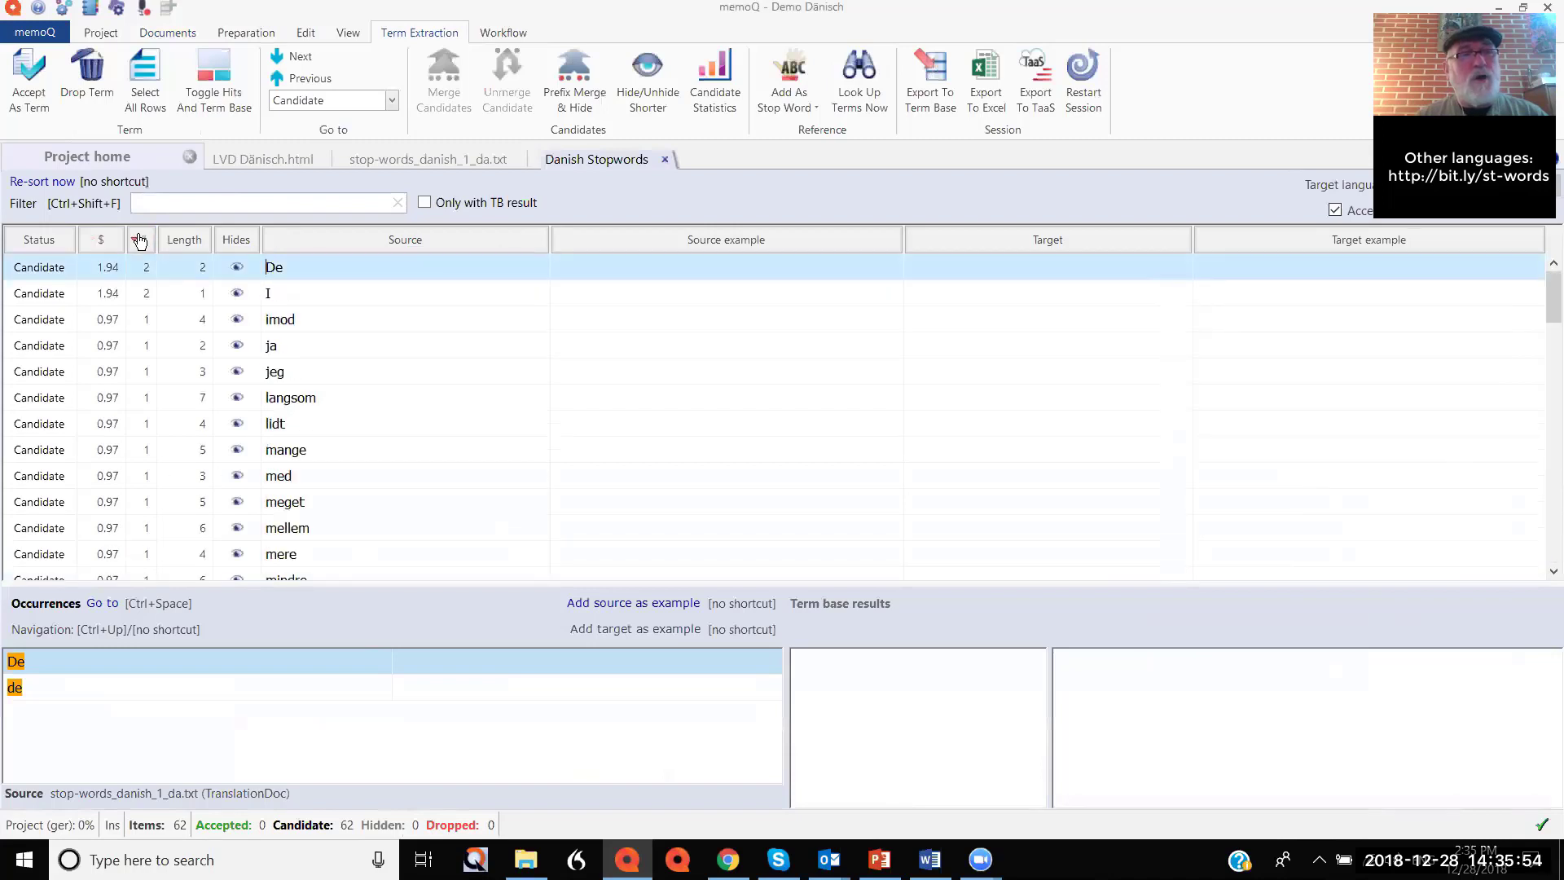
{"action": "left_click", "coordinate": [141, 241]}
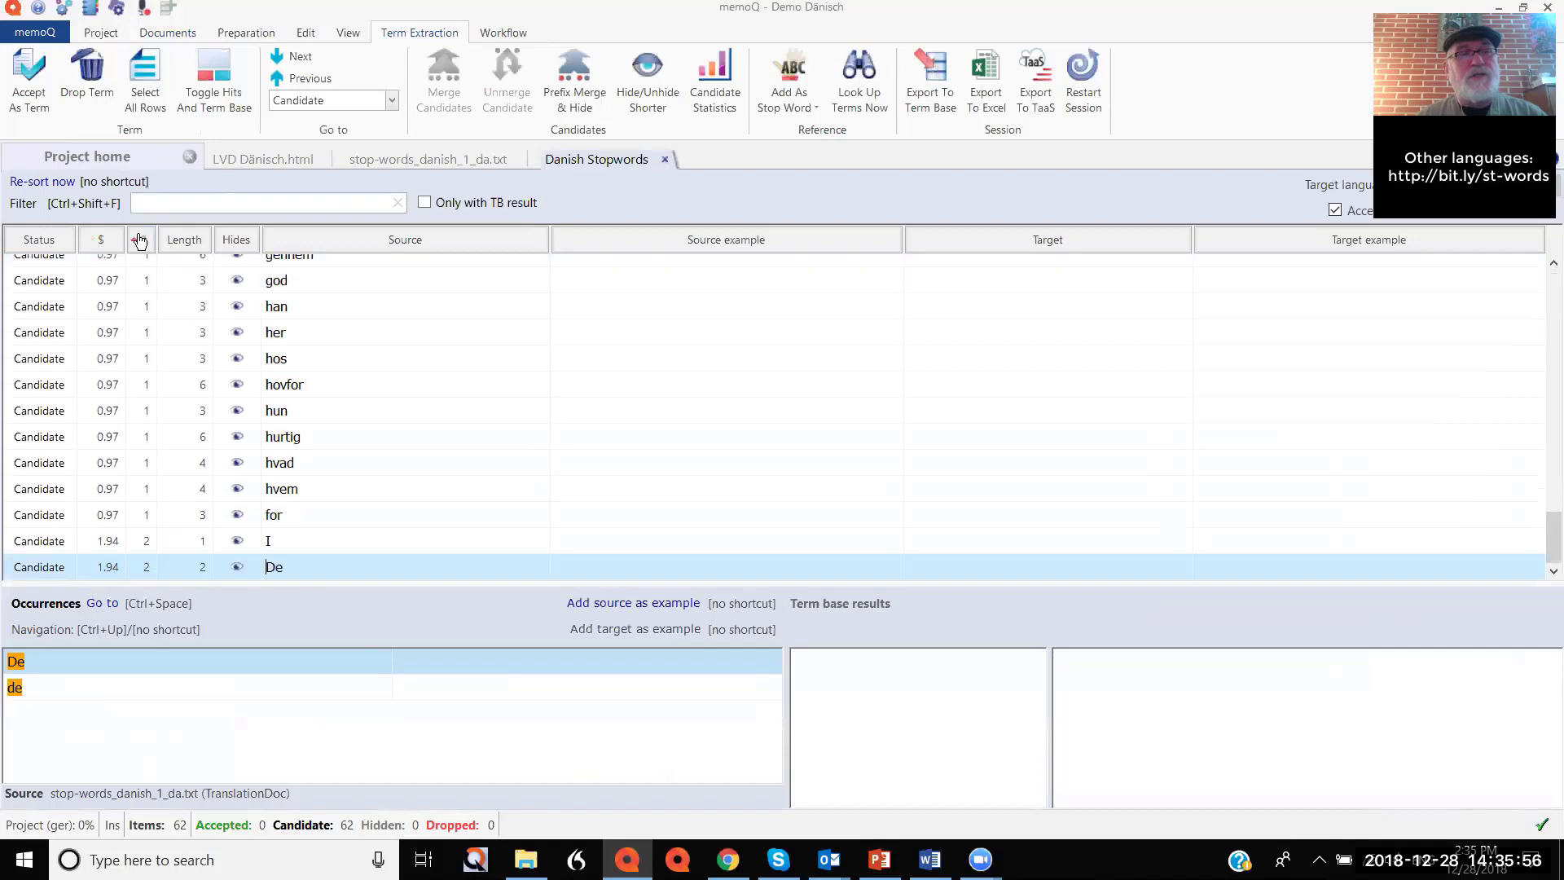
{"action": "left_click", "coordinate": [141, 241]}
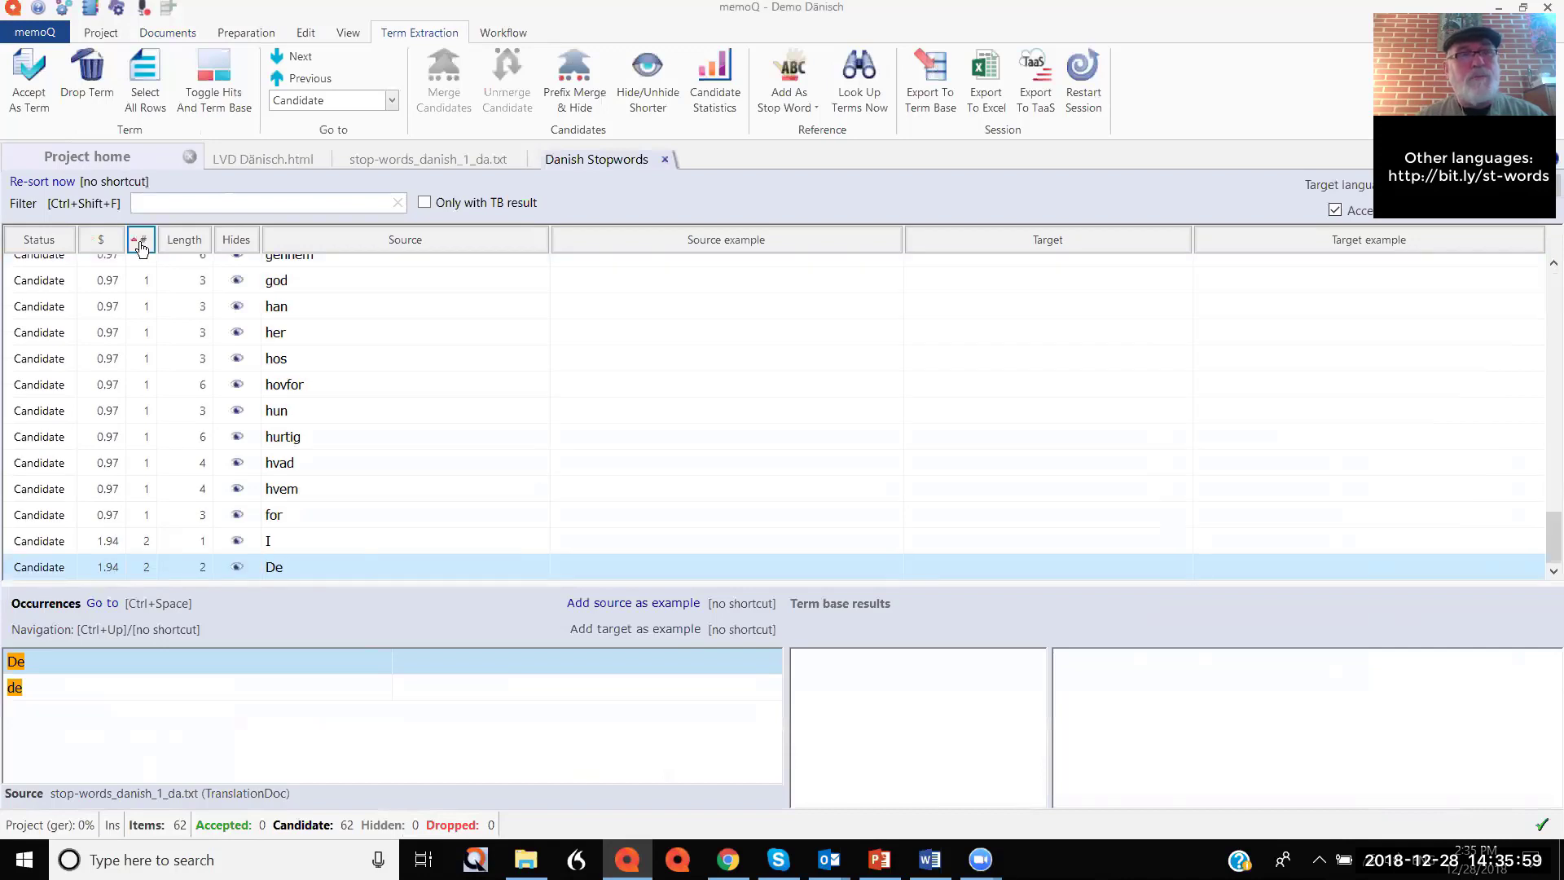
{"action": "left_click", "coordinate": [311, 247]}
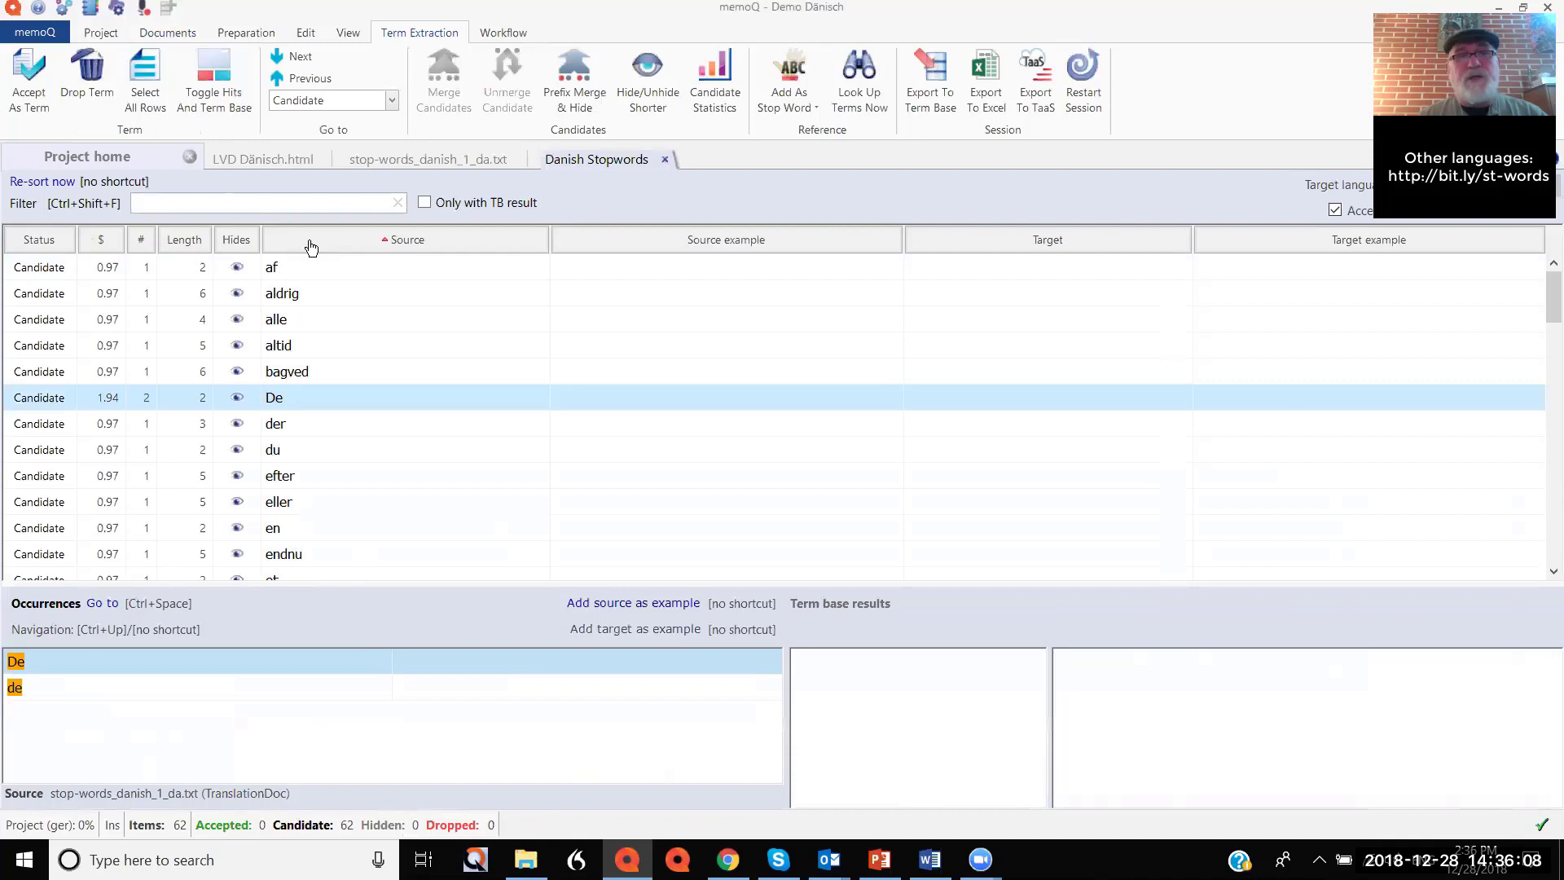
{"action": "left_click", "coordinate": [311, 247]}
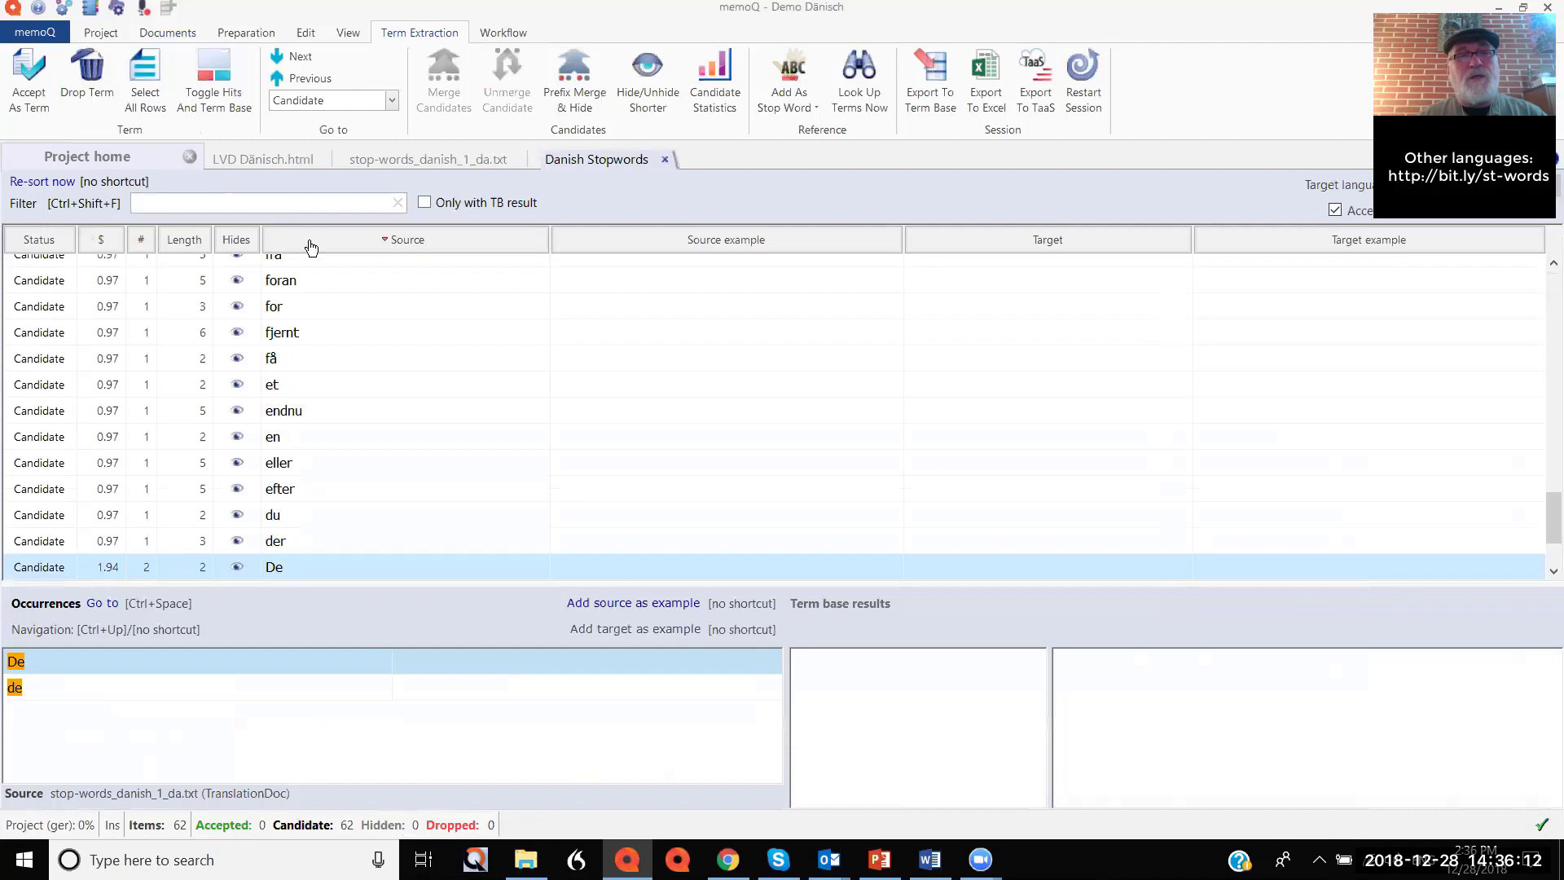
{"action": "left_click", "coordinate": [136, 244]}
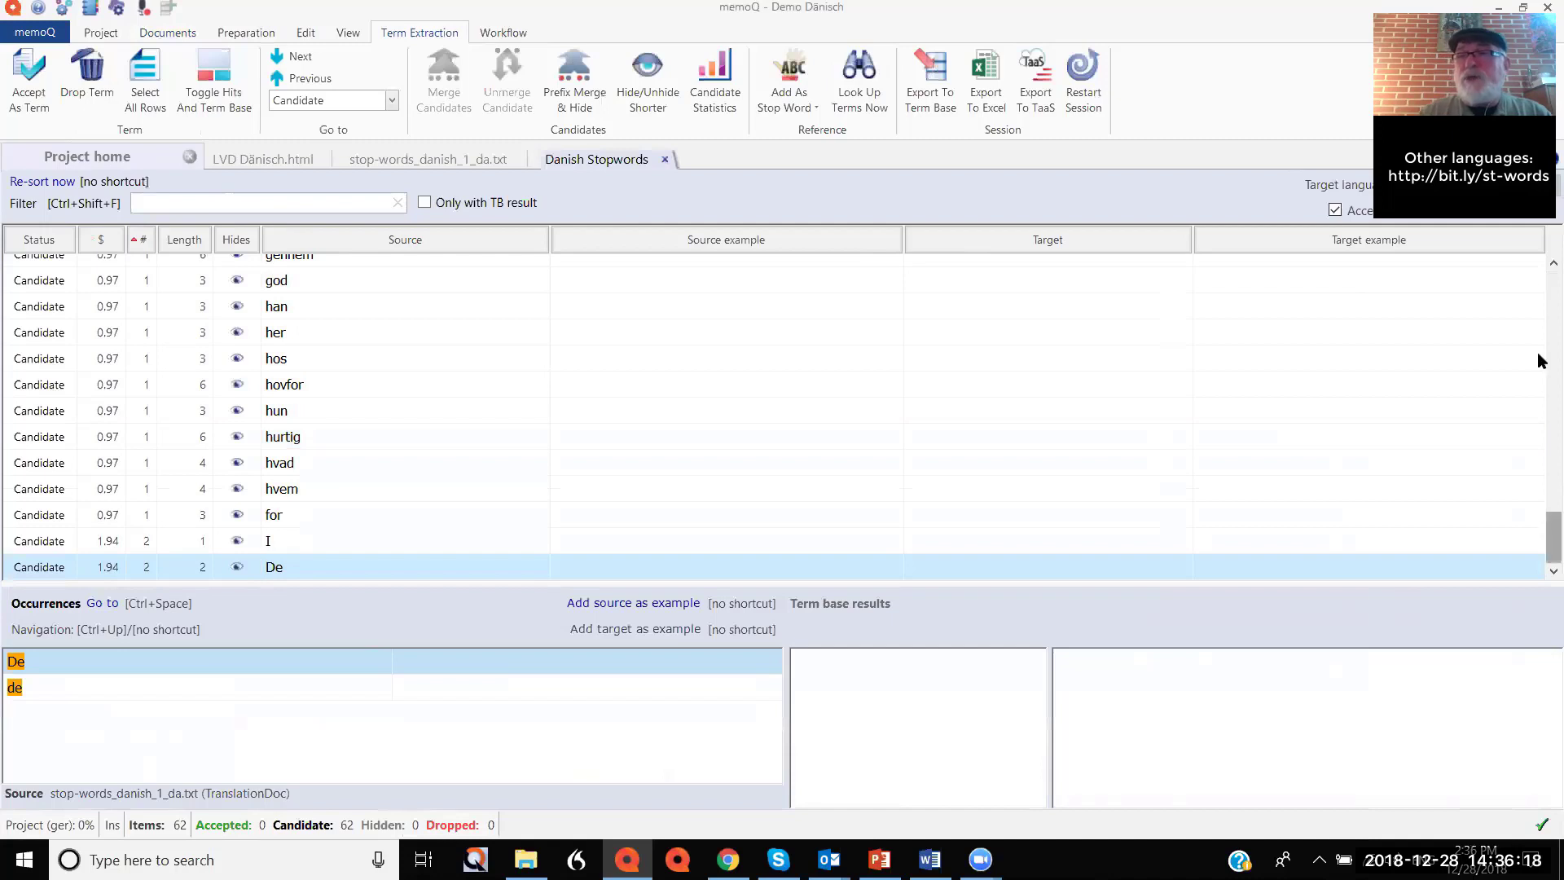
Select all extracted candidates from "hvor" through "De" and start adding them as stop words.
{"action": "right_click", "coordinate": [1541, 236]}
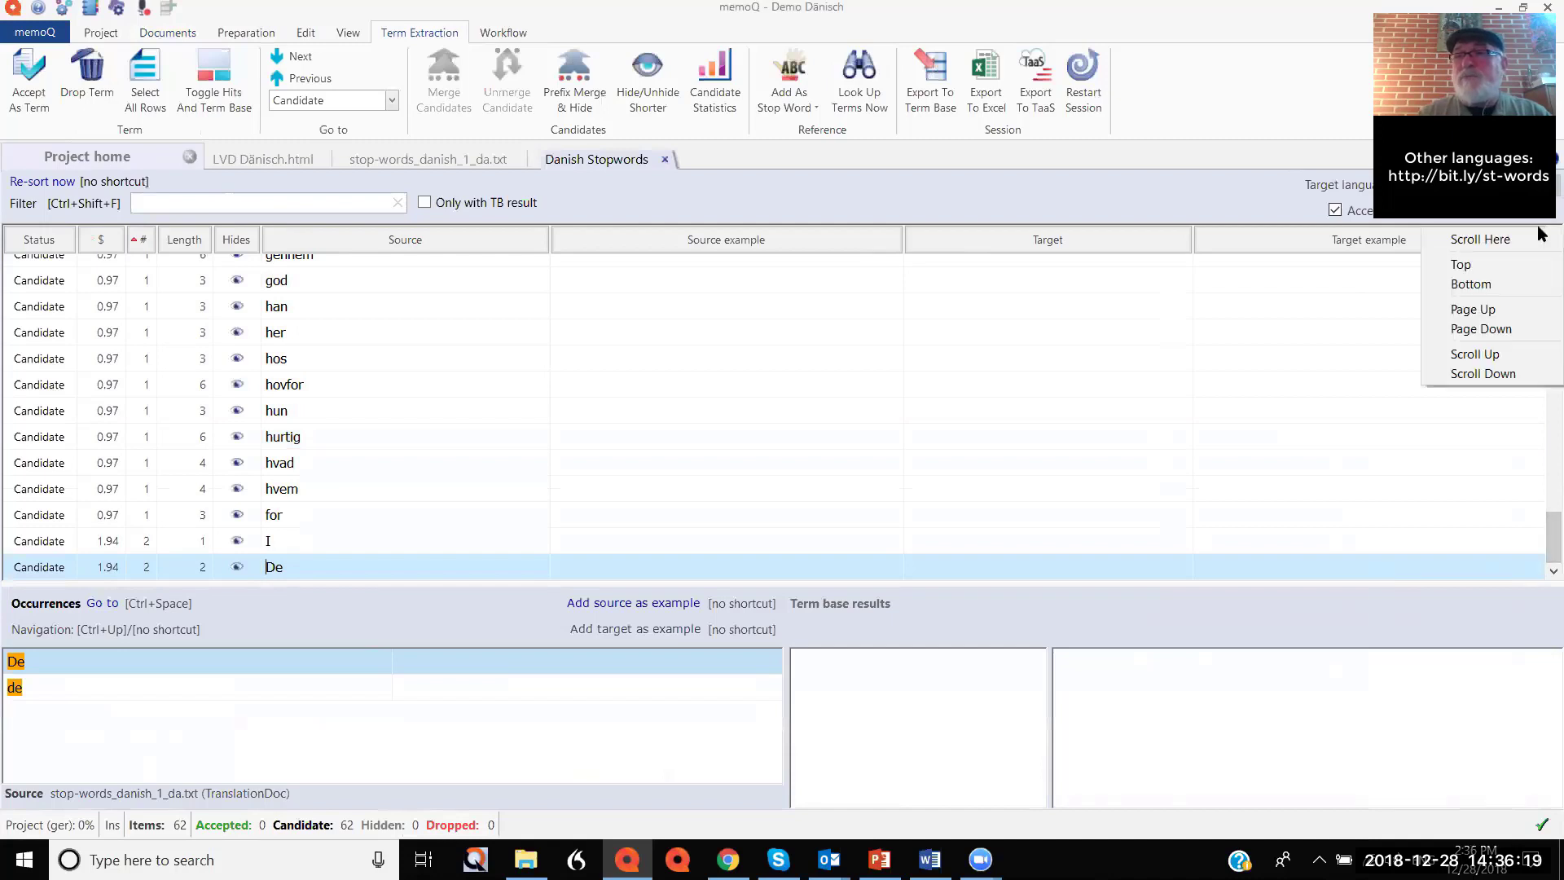
{"action": "left_click", "coordinate": [1325, 268]}
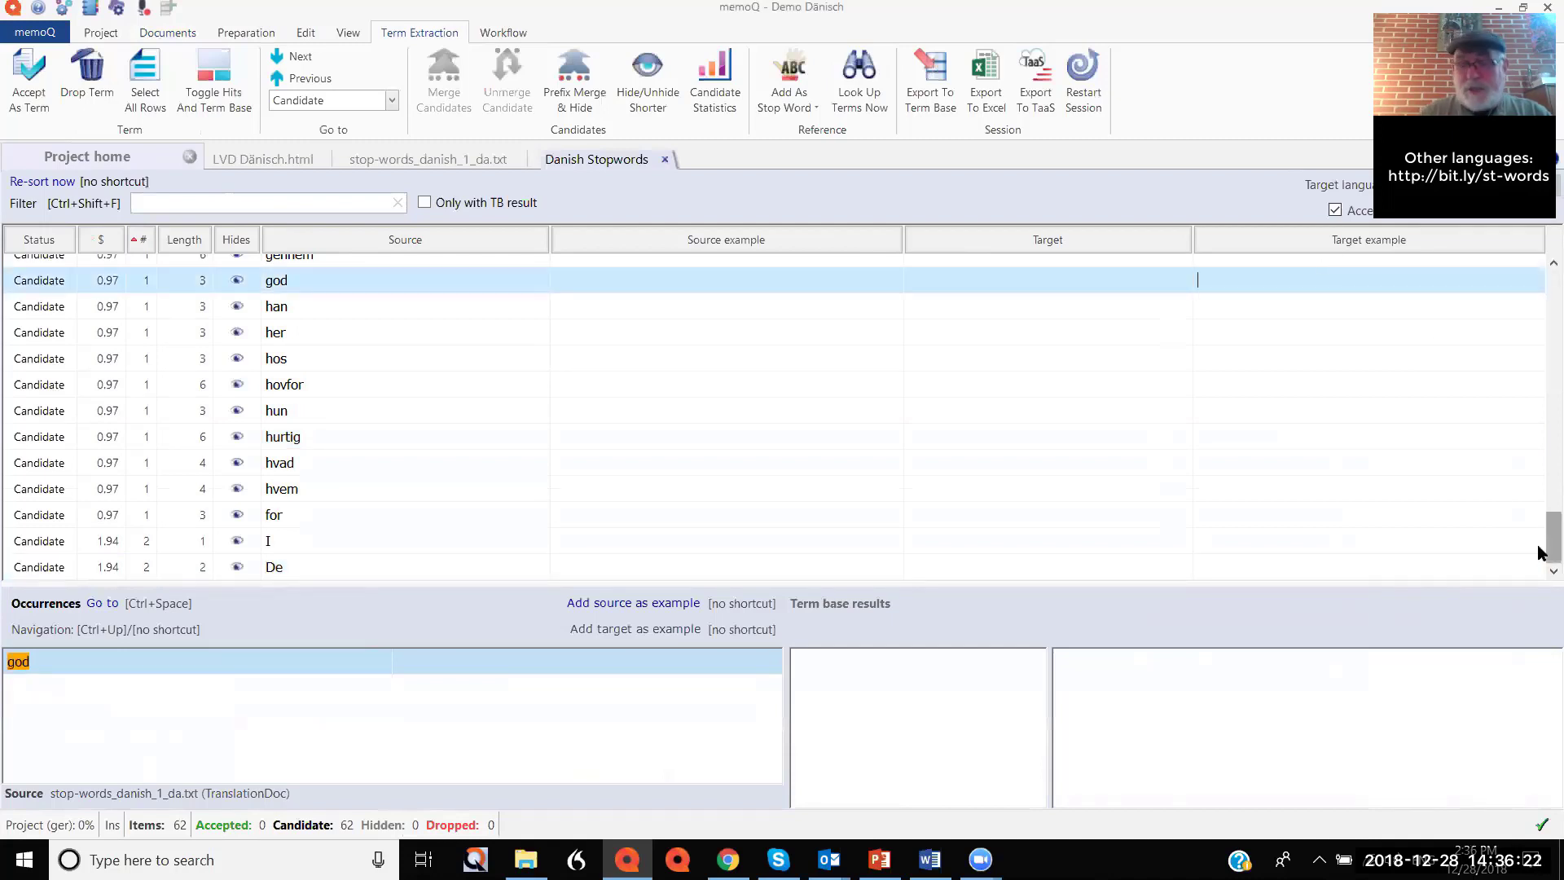
{"action": "left_click_drag", "start_coordinate": [1542, 552], "coordinate": [1542, 299]}
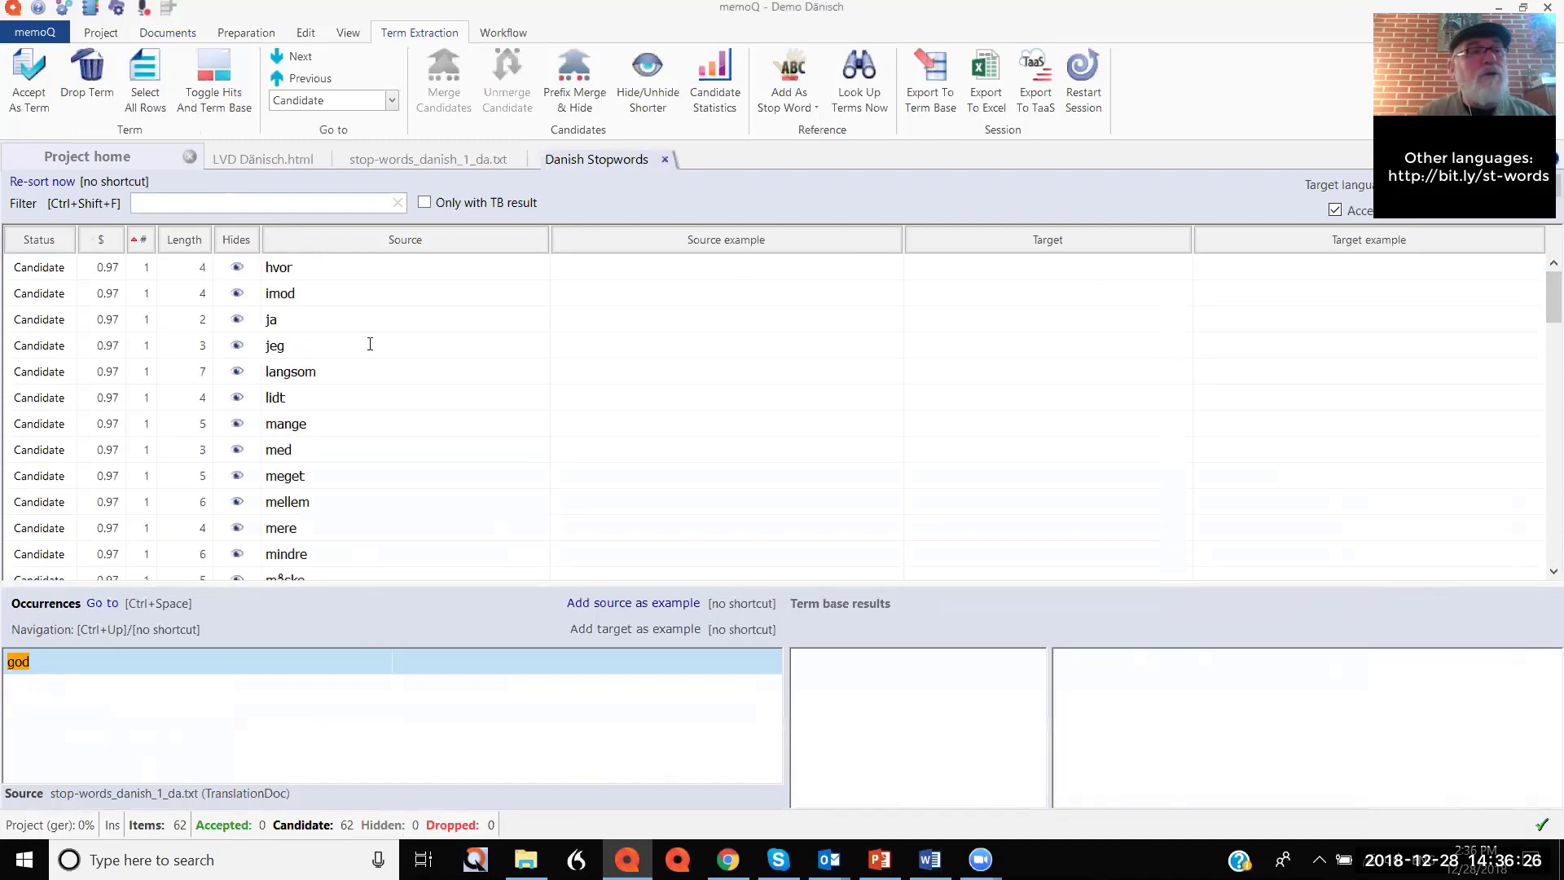
{"action": "left_click", "coordinate": [22, 275]}
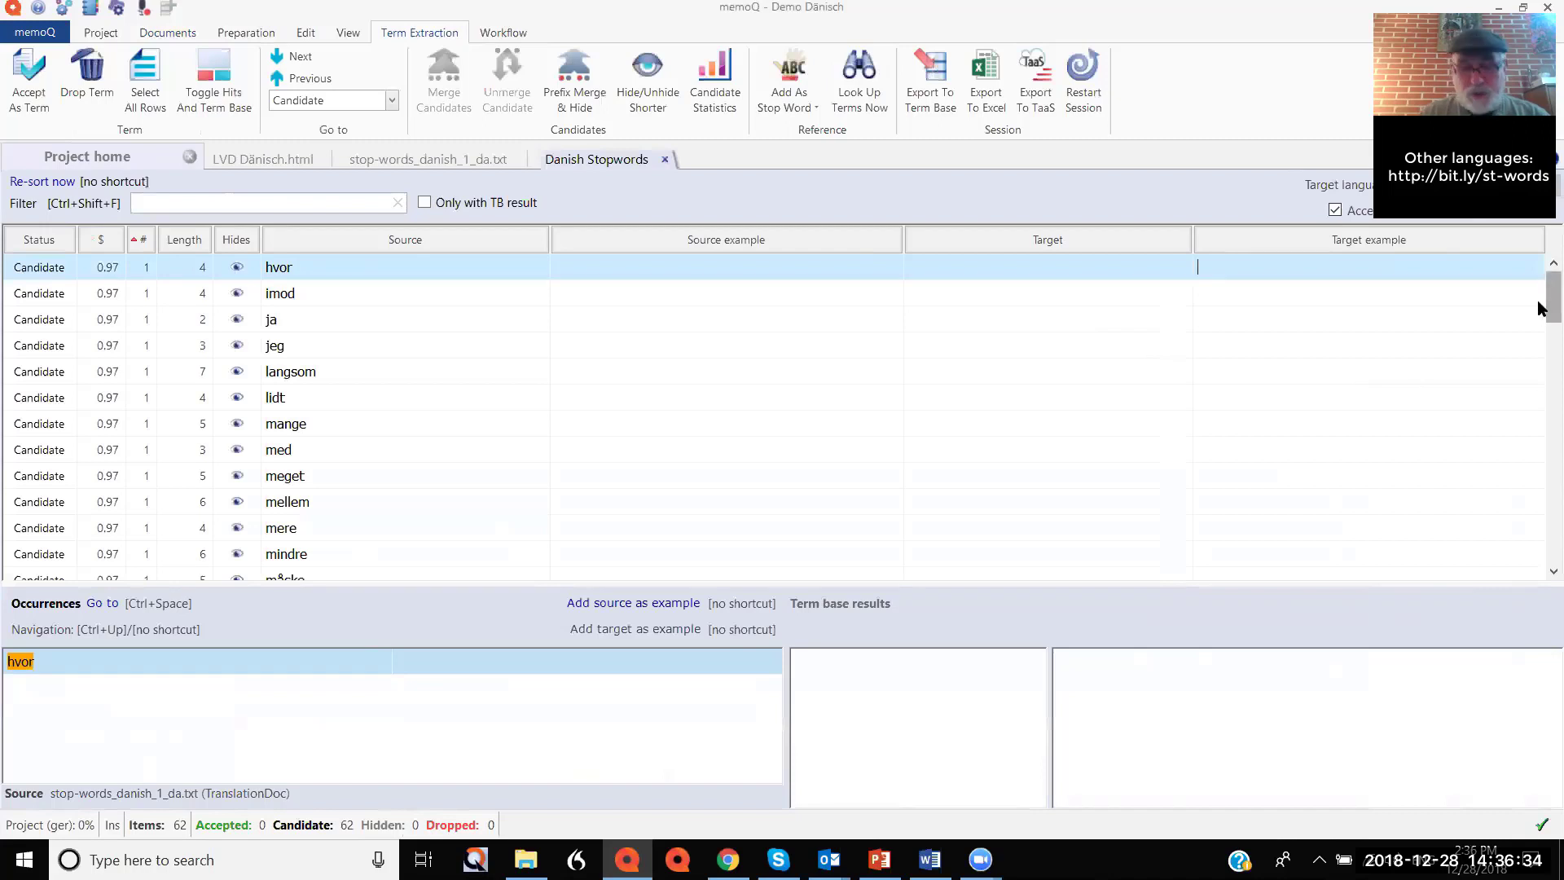
{"action": "left_click_drag", "start_coordinate": [1543, 304], "coordinate": [1538, 577]}
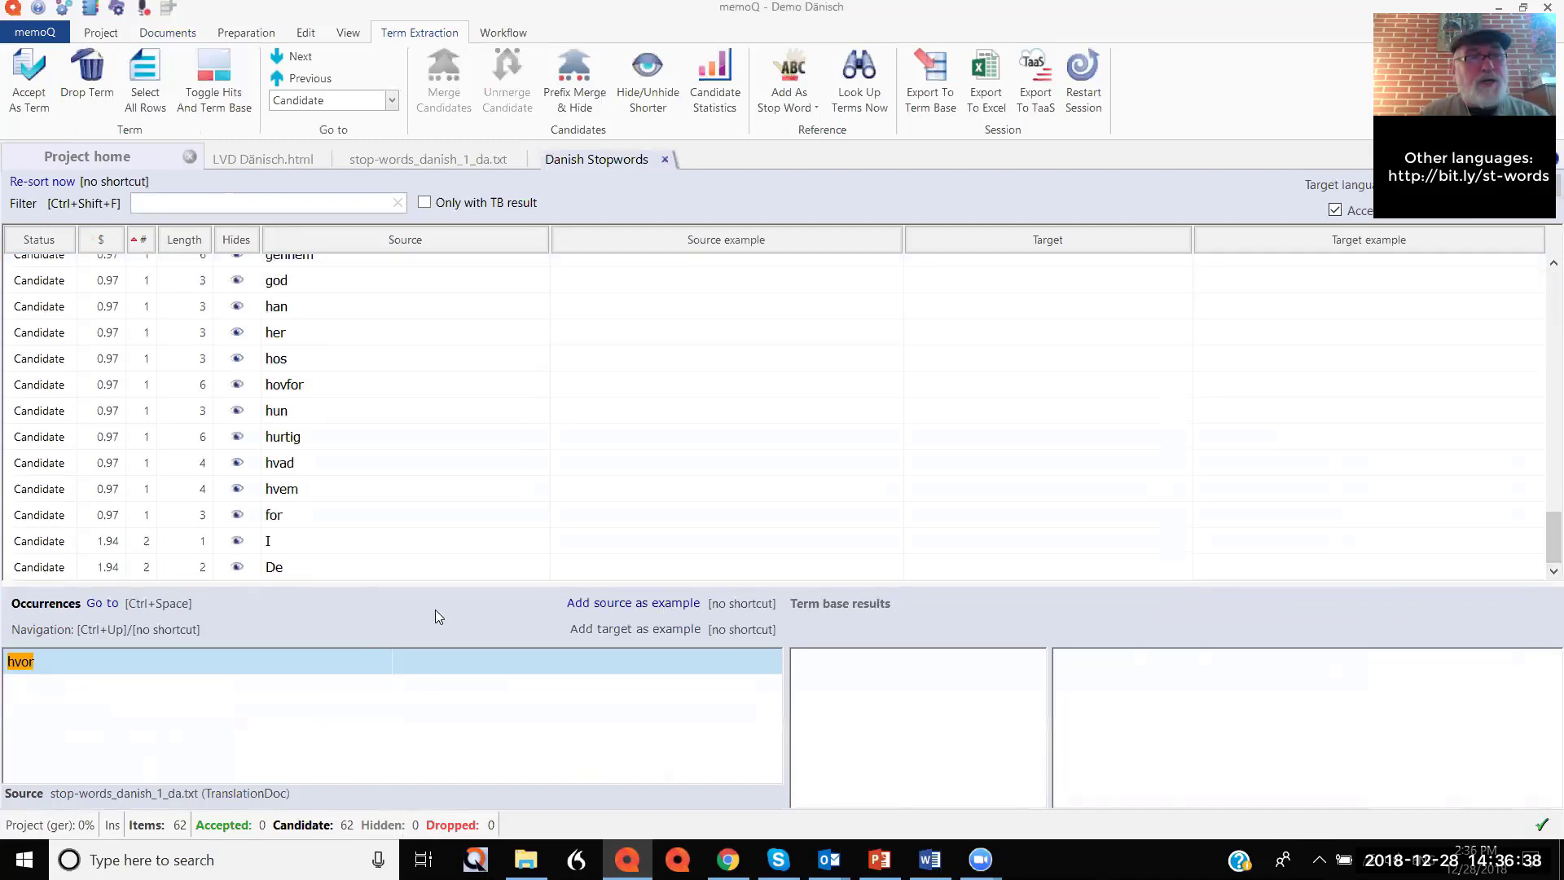
{"action": "left_click", "coordinate": [43, 570], "text": "shift"}
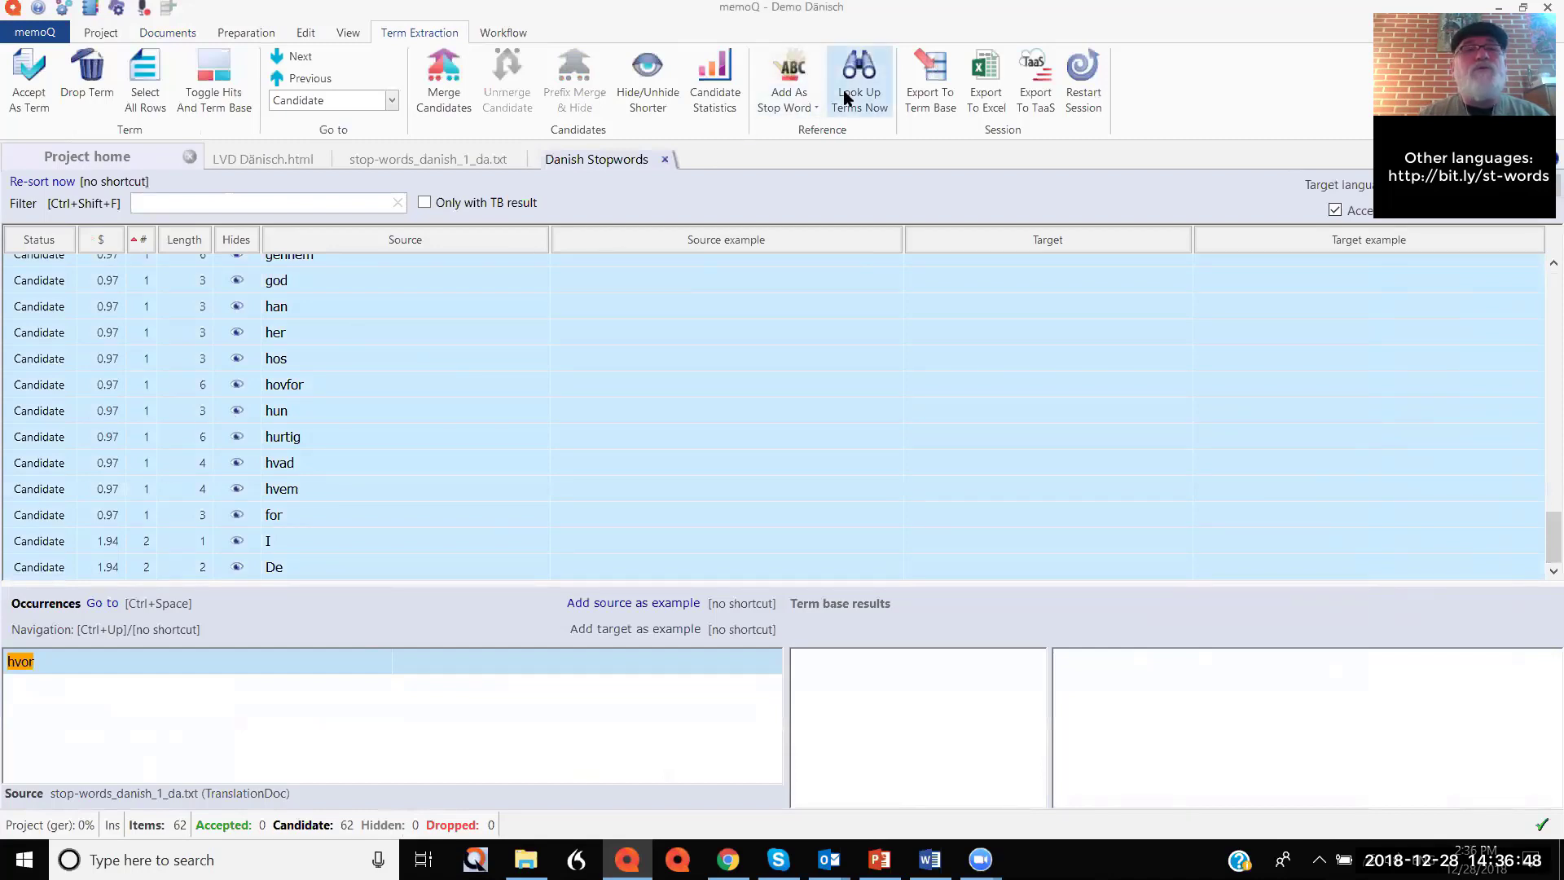
{"action": "left_click", "coordinate": [797, 76]}
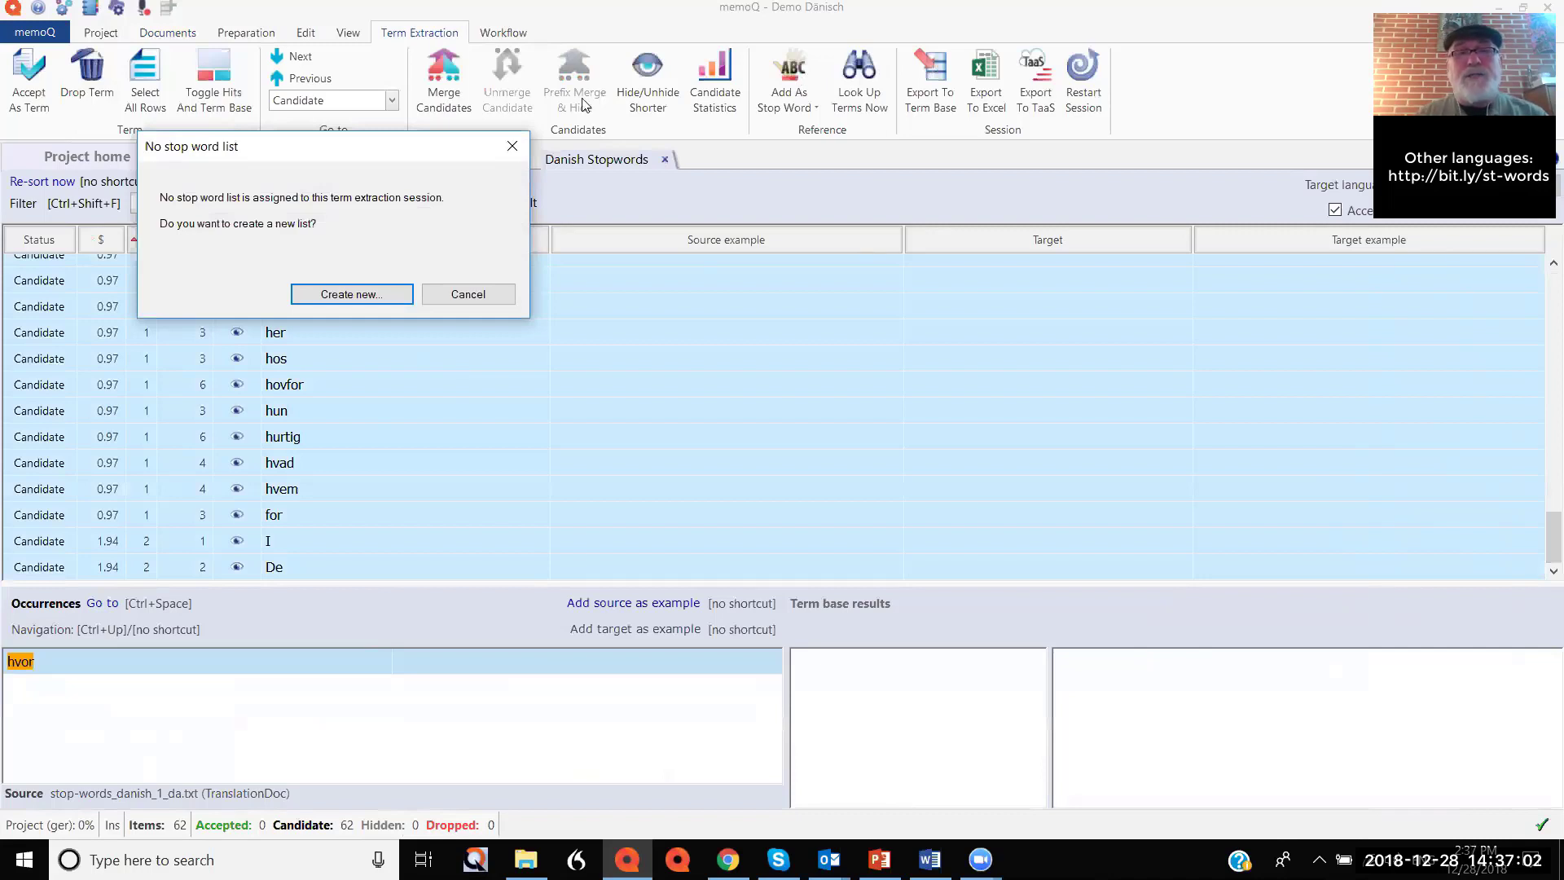
Create a new local stop word list named "Danish Basic Stopwords" for the selected candidates.
{"action": "left_click", "coordinate": [372, 295]}
{"action": "type", "text": "D"}
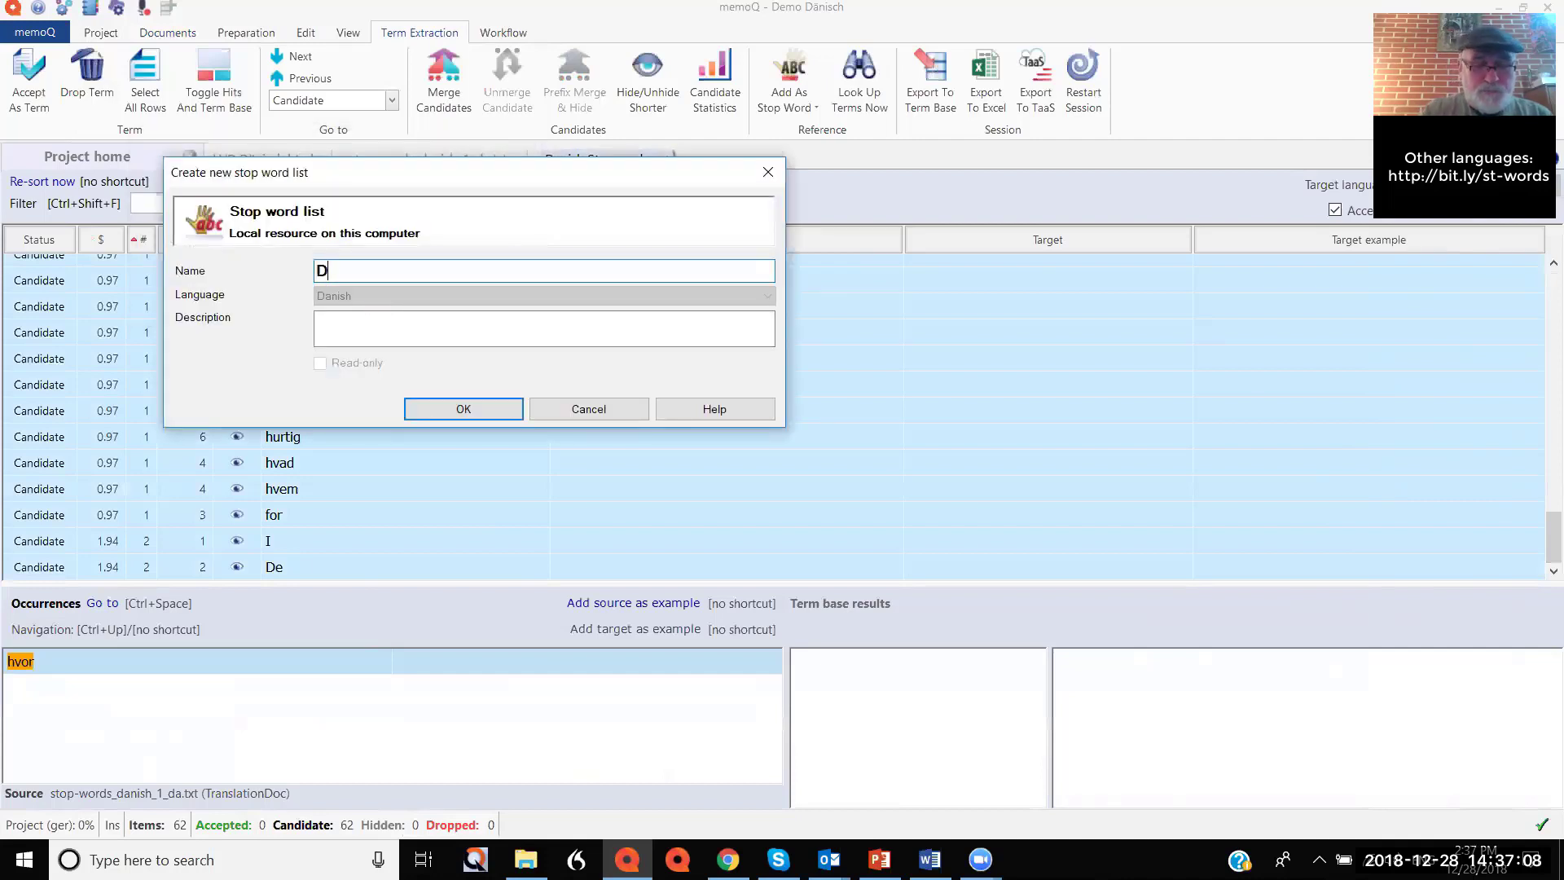
{"action": "type", "text": "anish B"}
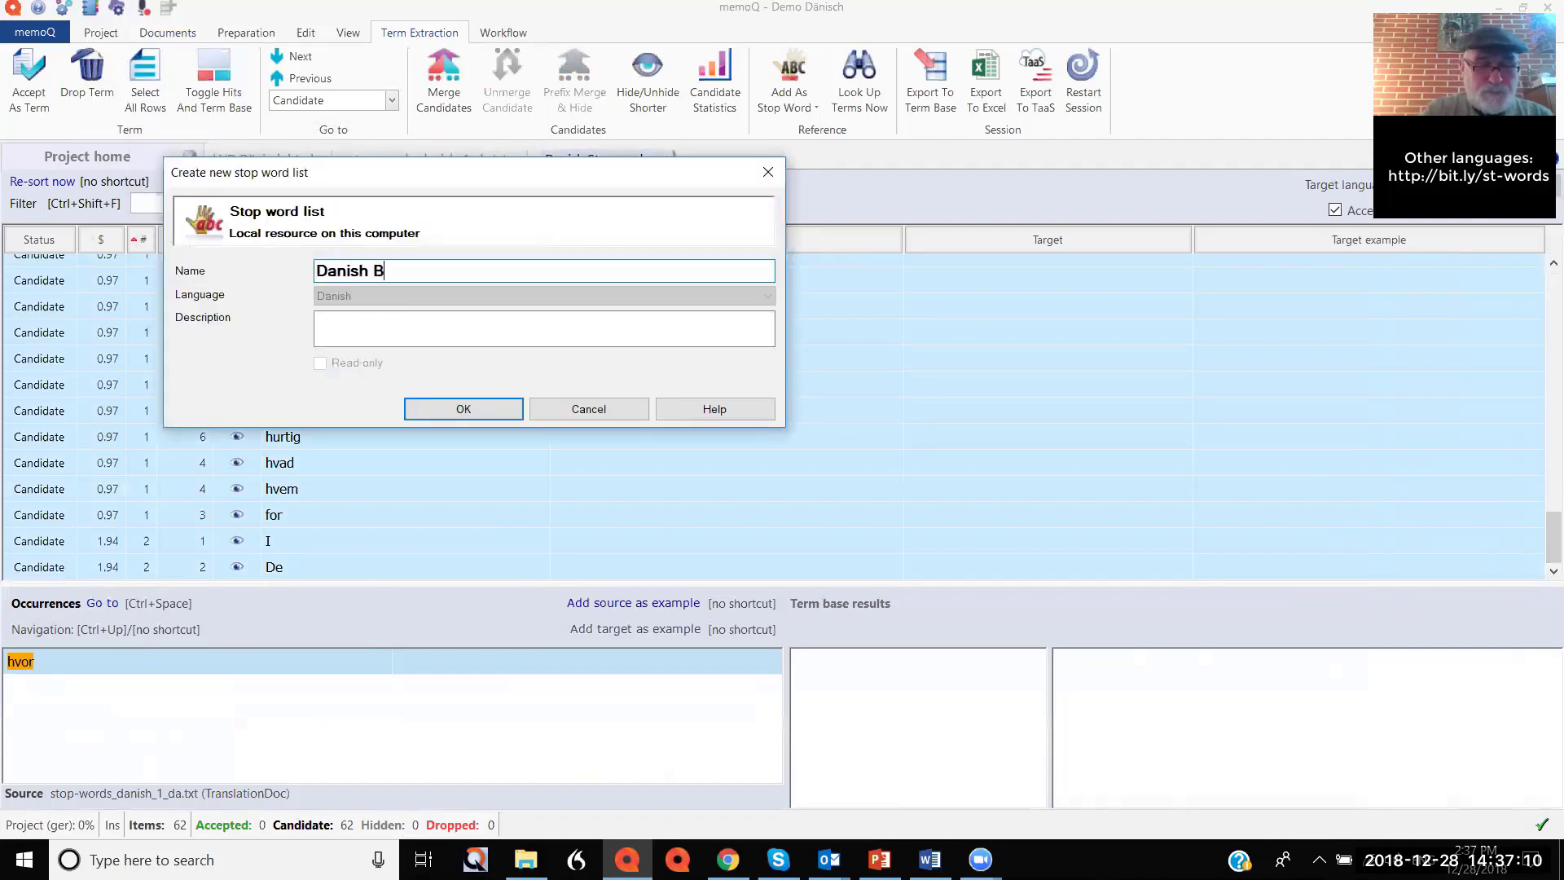
{"action": "type", "text": "asic Stopwords"}
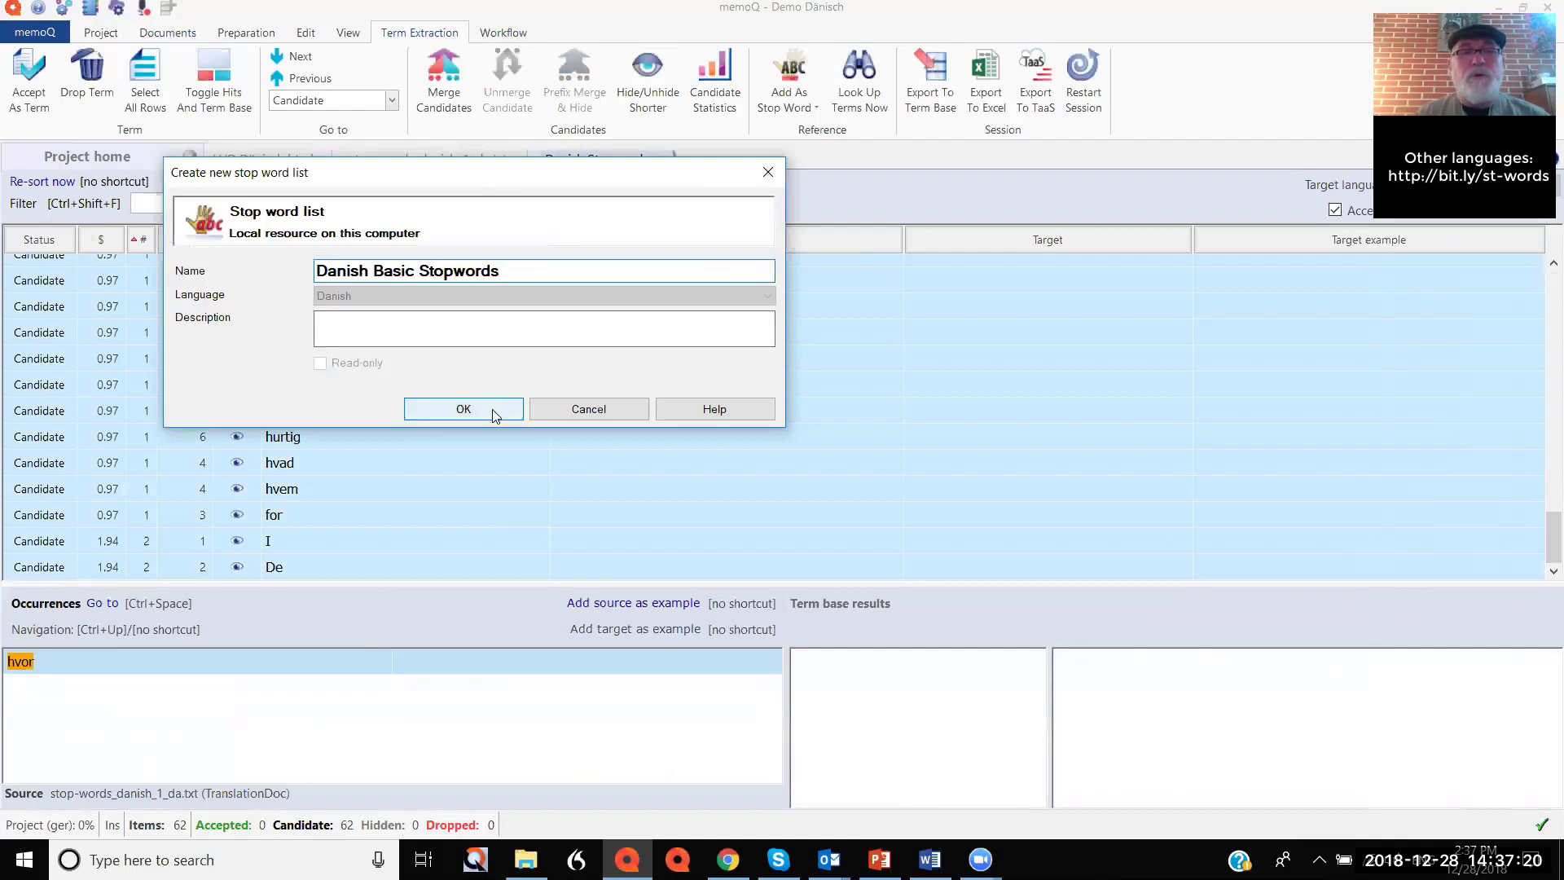
{"action": "left_click", "coordinate": [464, 409]}
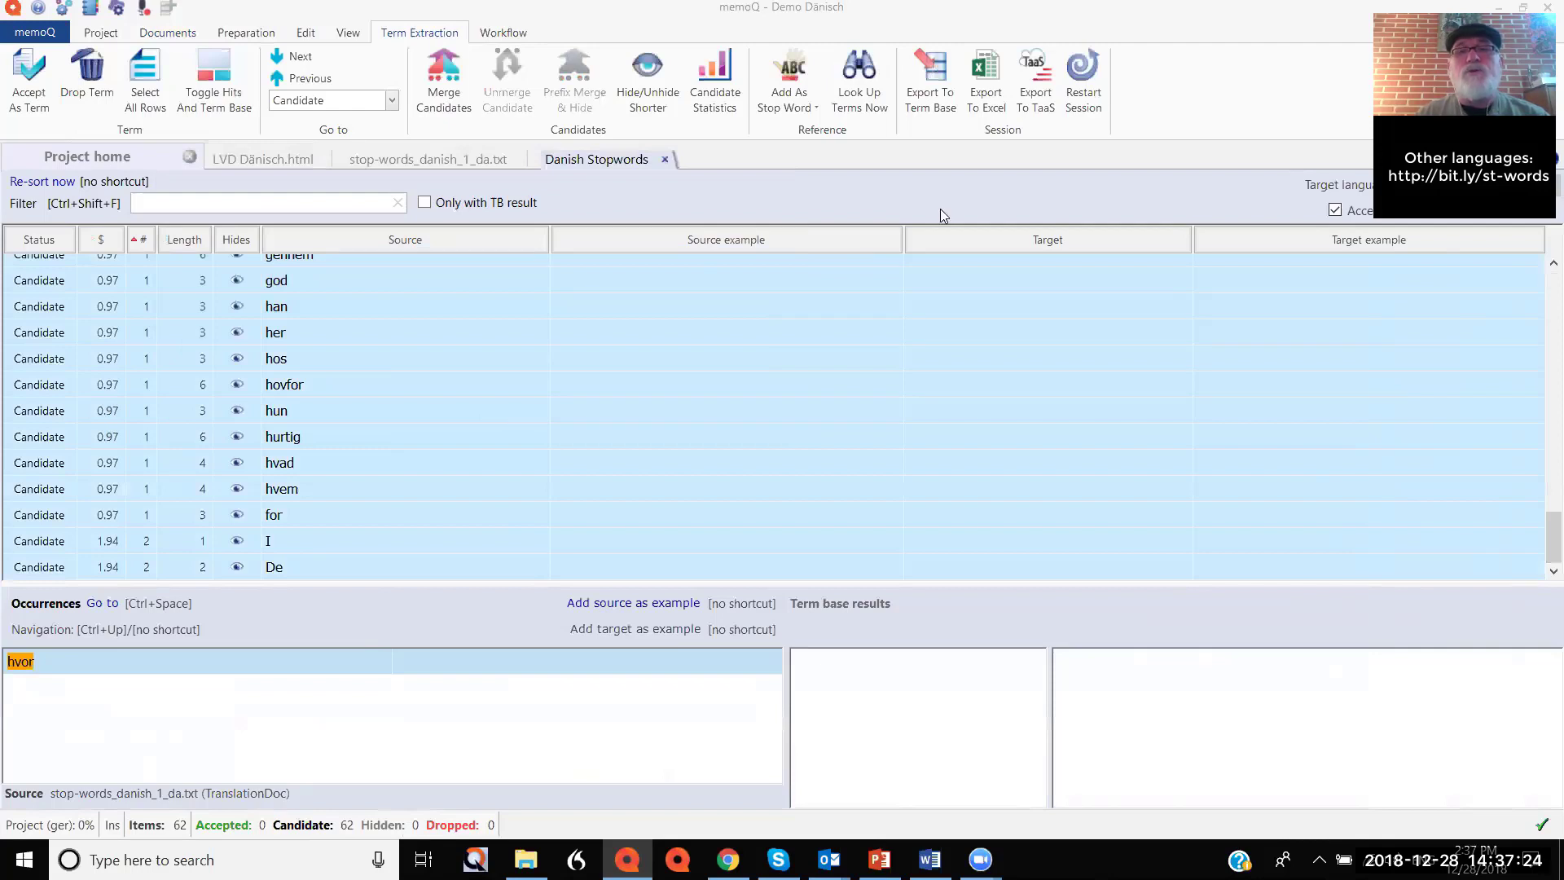
Review the words added to the Danish Basic Stopwords list, save the list, and close the stop word editor.
{"action": "left_click_drag", "start_coordinate": [568, 206], "coordinate": [873, 202]}
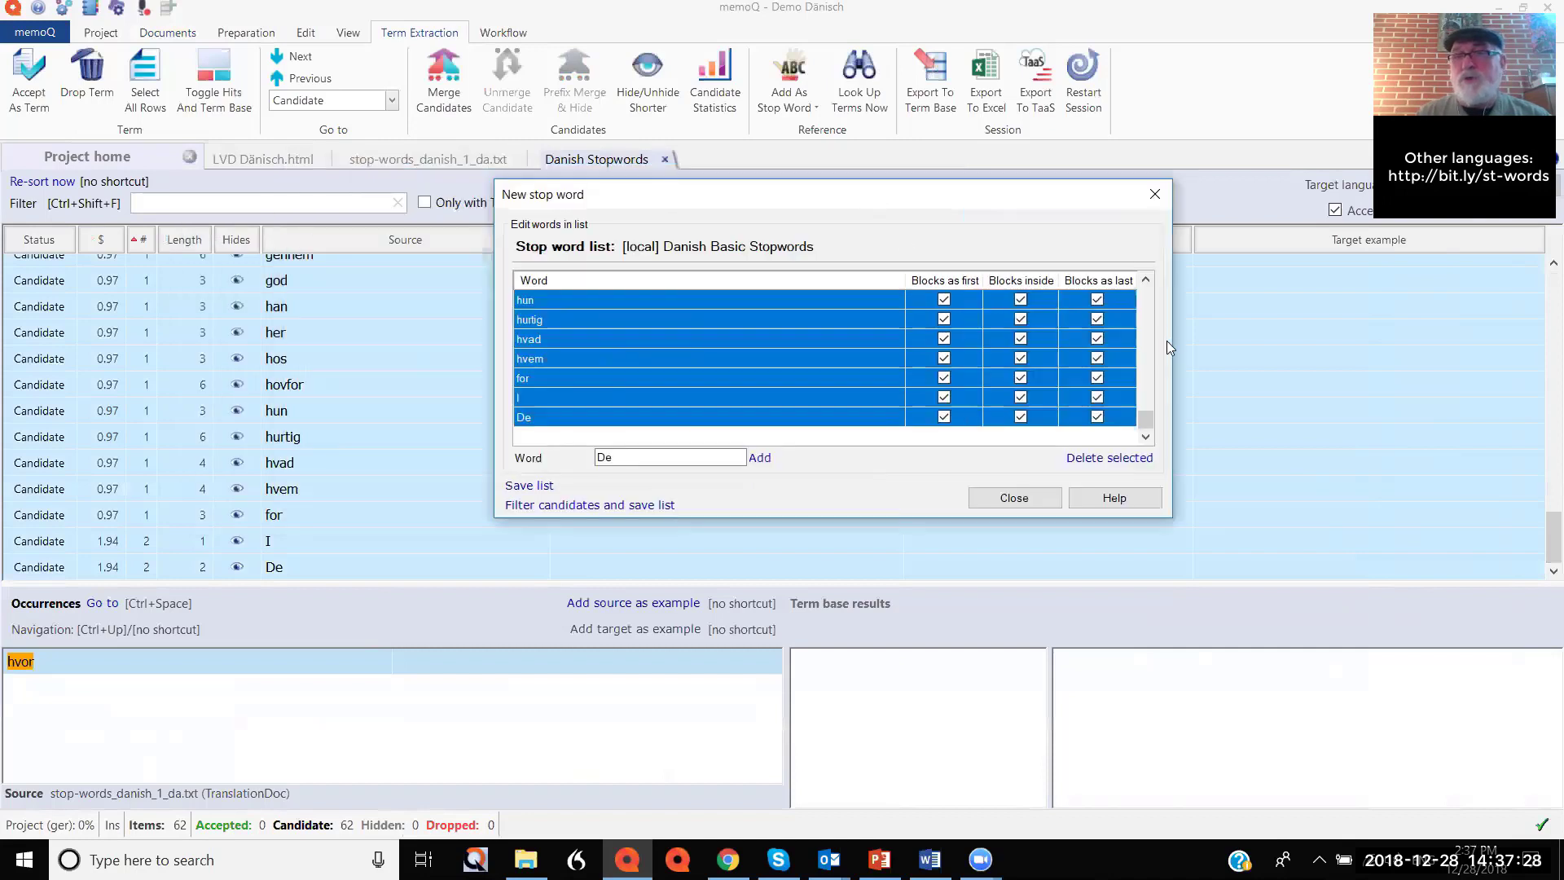
{"action": "left_click", "coordinate": [1146, 305]}
{"action": "left_click", "coordinate": [1146, 304]}
{"action": "left_click", "coordinate": [1146, 305]}
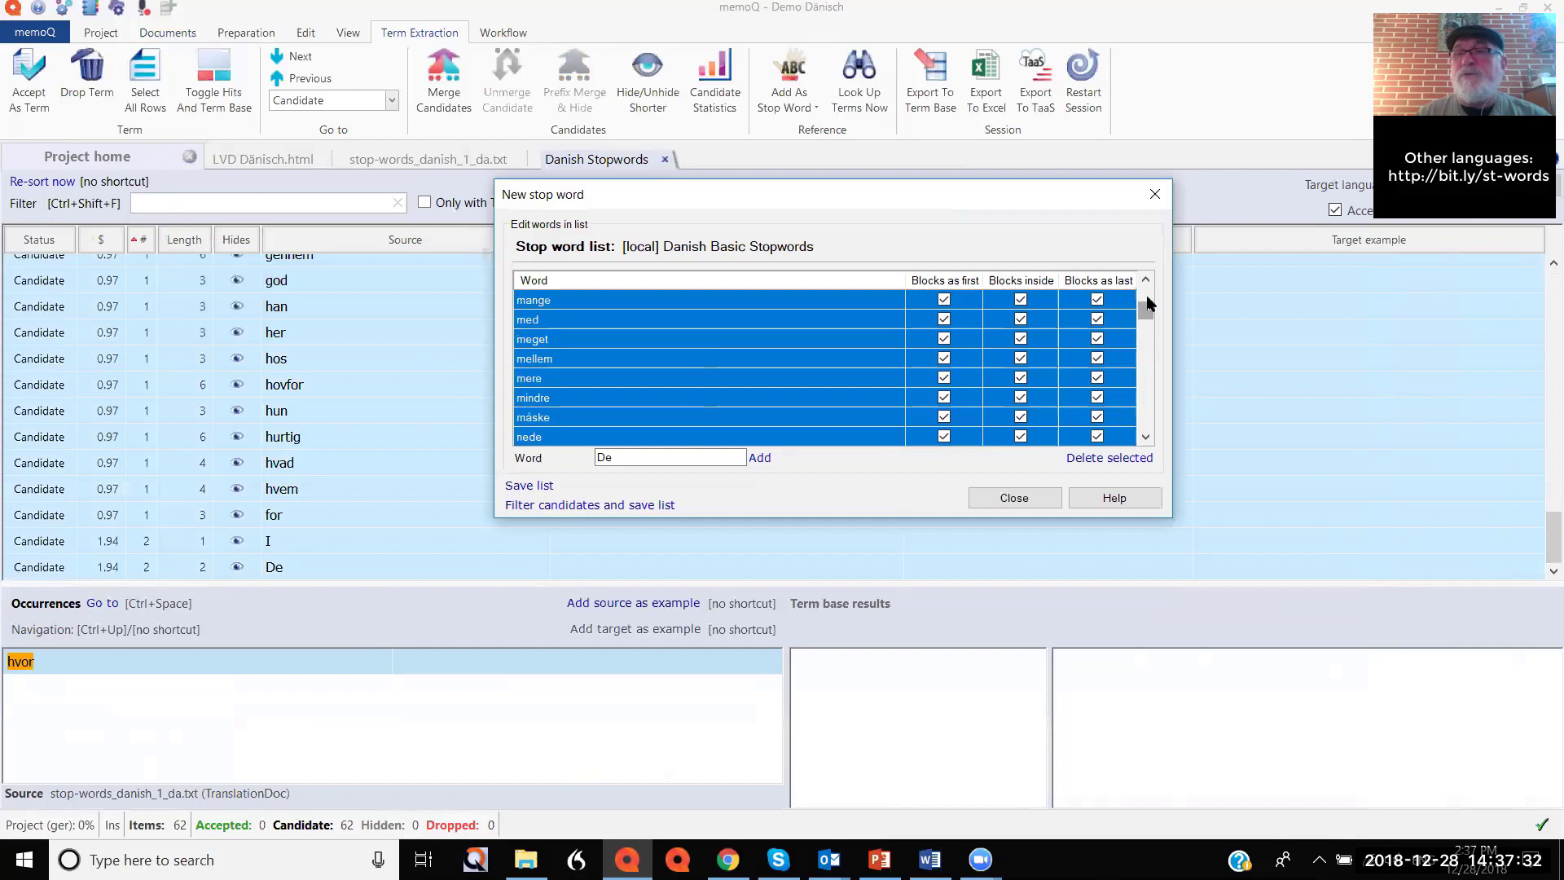
{"action": "left_click", "coordinate": [1147, 300]}
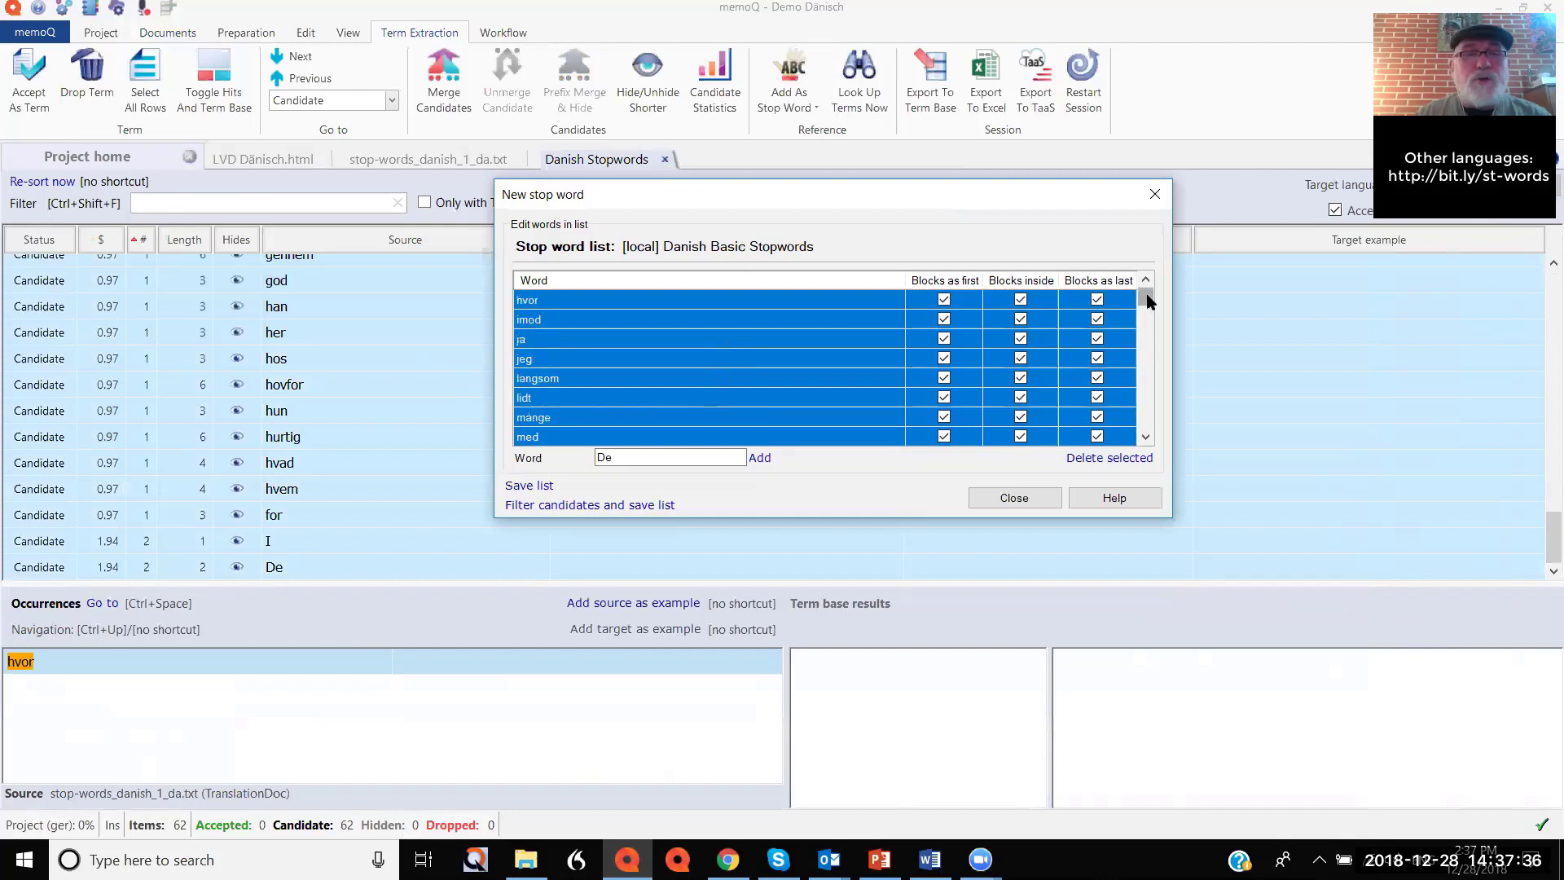
{"action": "left_click", "coordinate": [526, 488]}
{"action": "left_click", "coordinate": [1023, 495]}
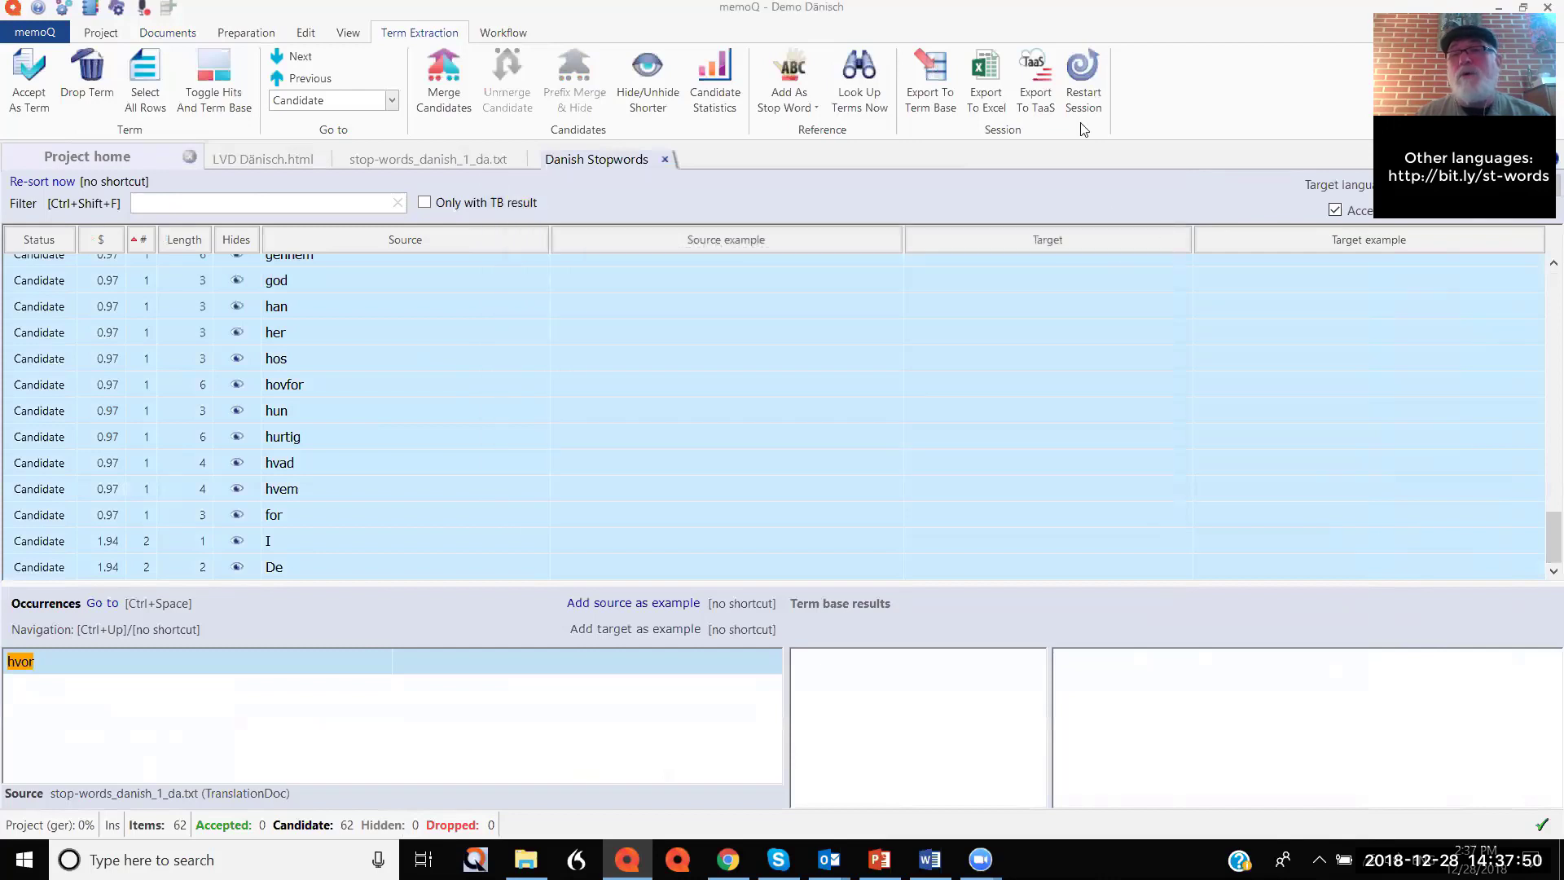
Restart the extraction session and choose [local] Danish Basic Stopwords as its stop word list.
{"action": "left_click", "coordinate": [1084, 76]}
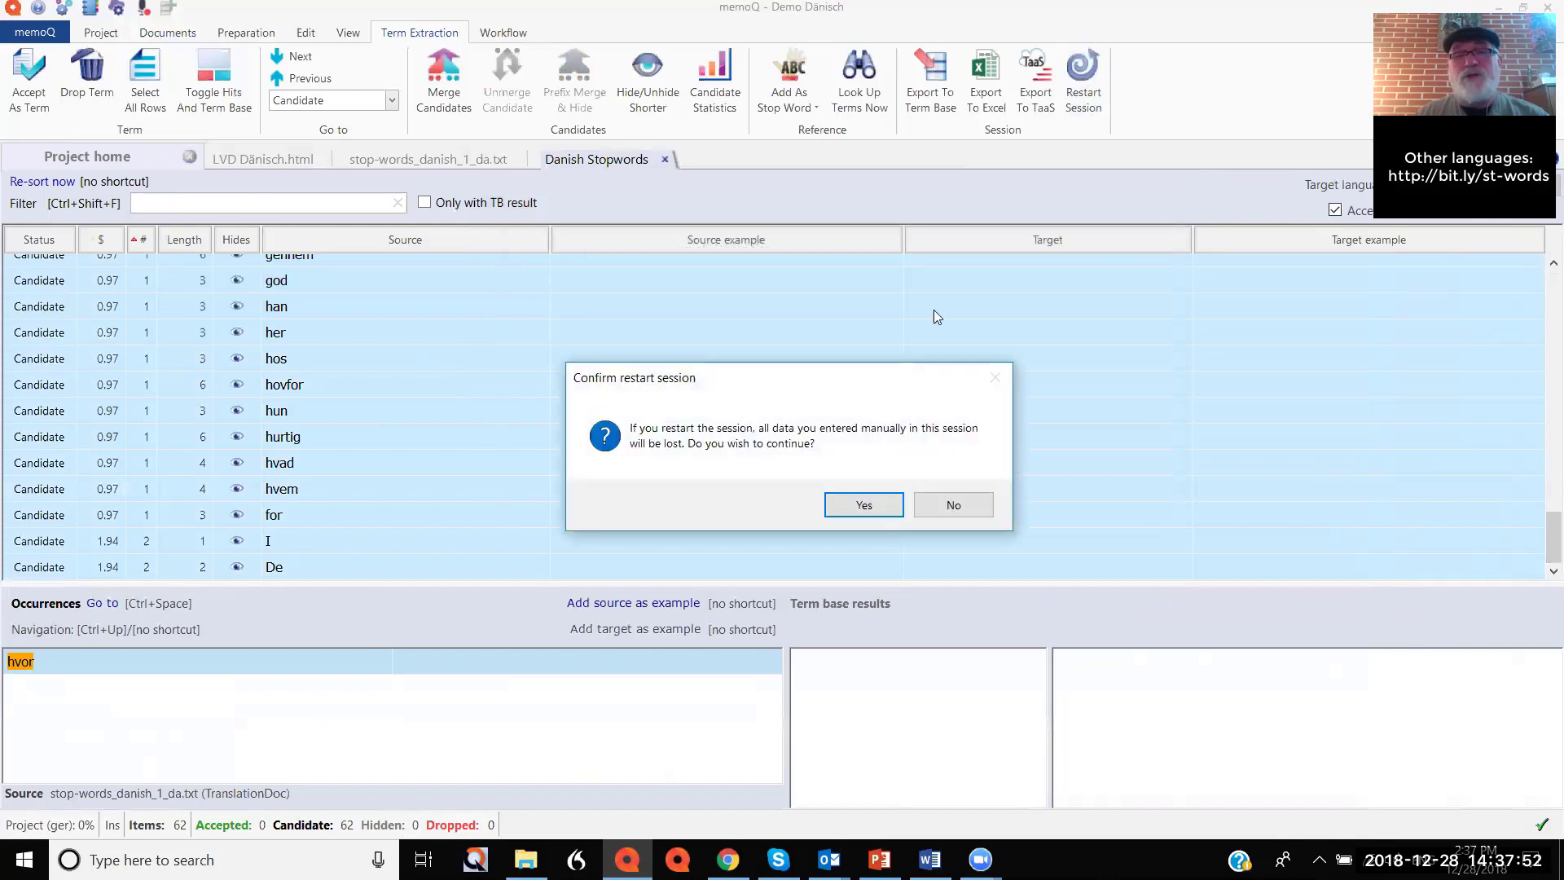
{"action": "left_click", "coordinate": [862, 506]}
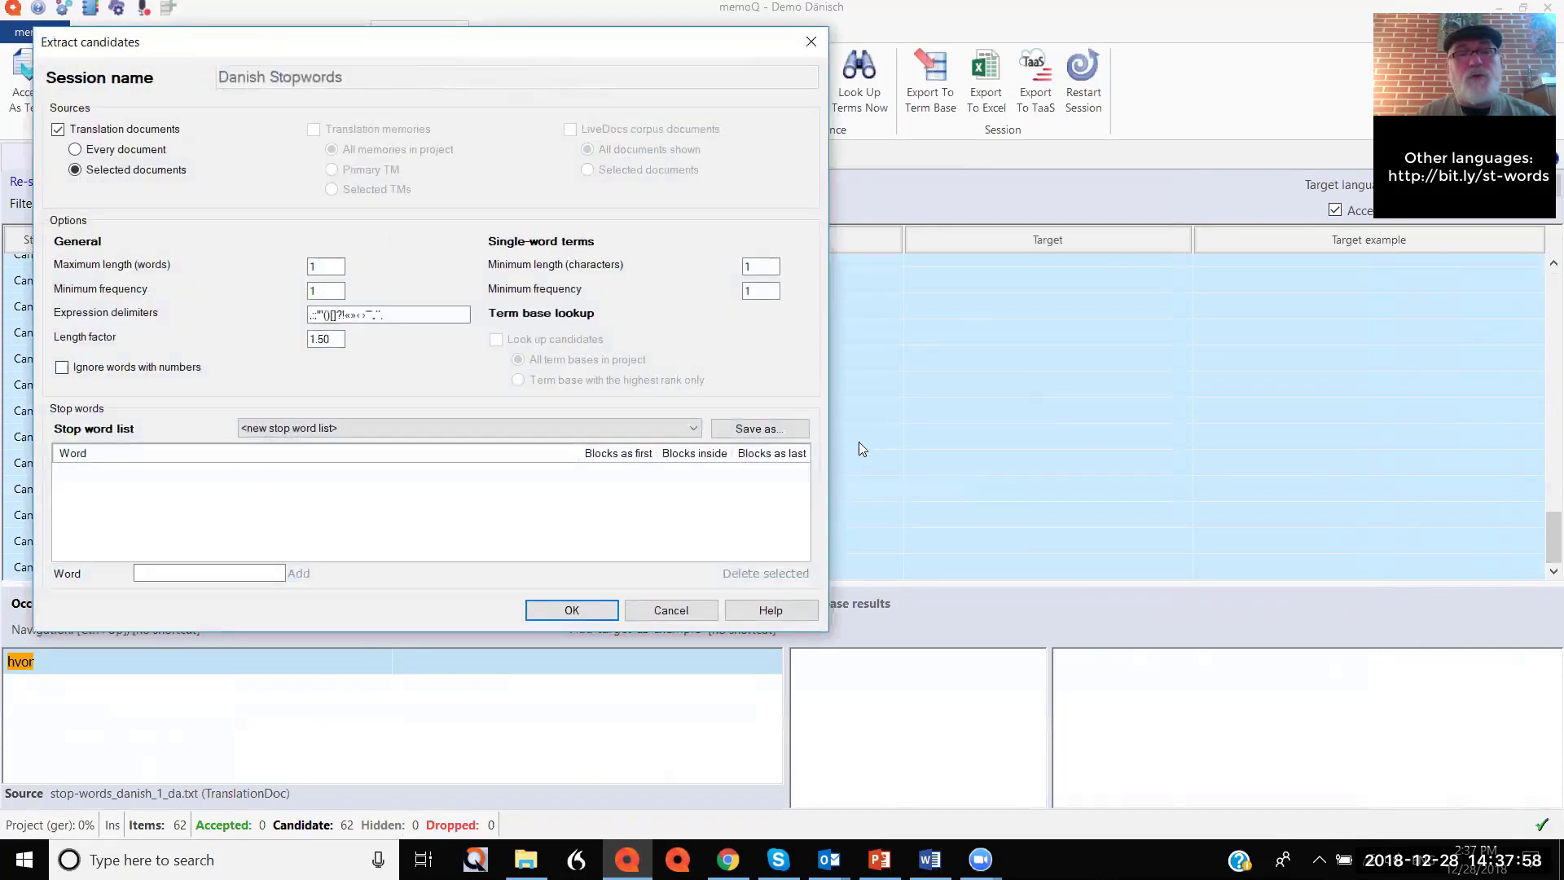
{"action": "left_click", "coordinate": [694, 429]}
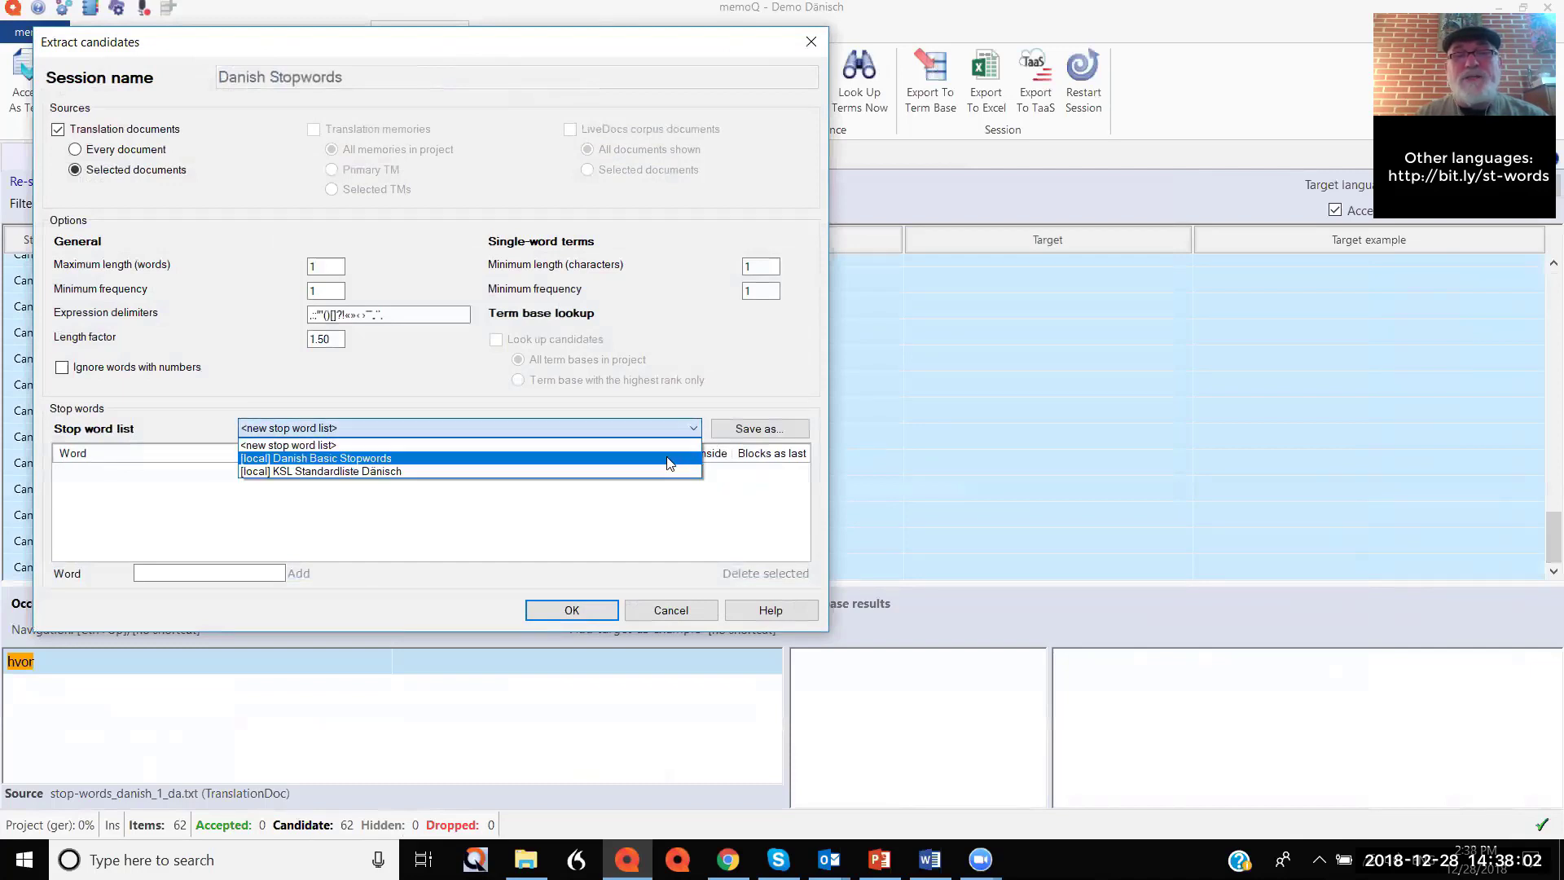
{"action": "left_click", "coordinate": [670, 459]}
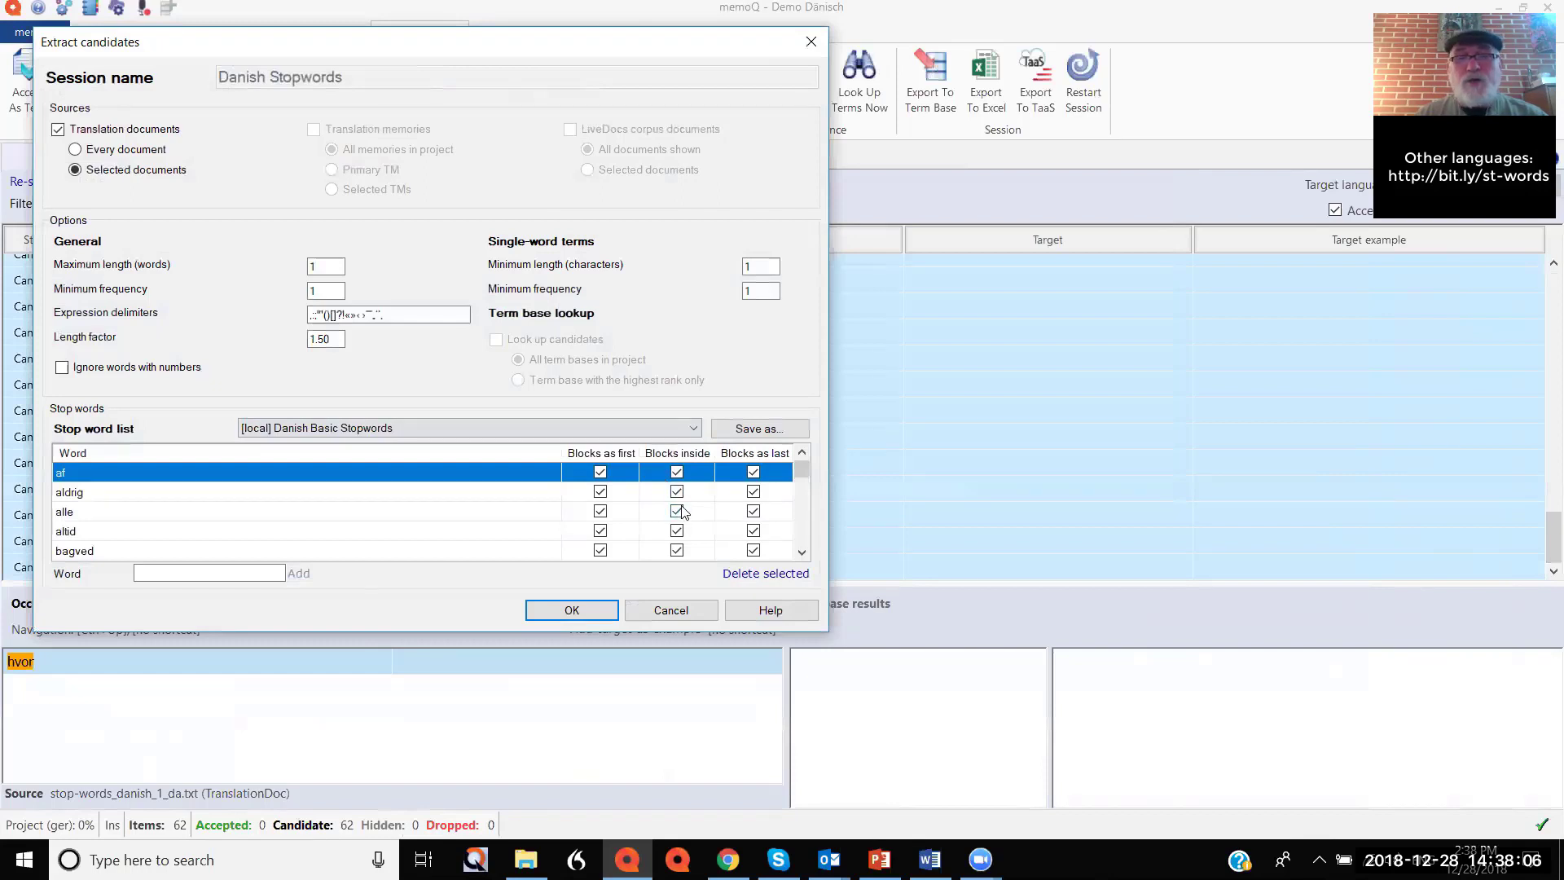
Turn off the "Blocks inside" setting for the stop word "du" and abandon the restarted extraction setup.
{"action": "left_click", "coordinate": [802, 552]}
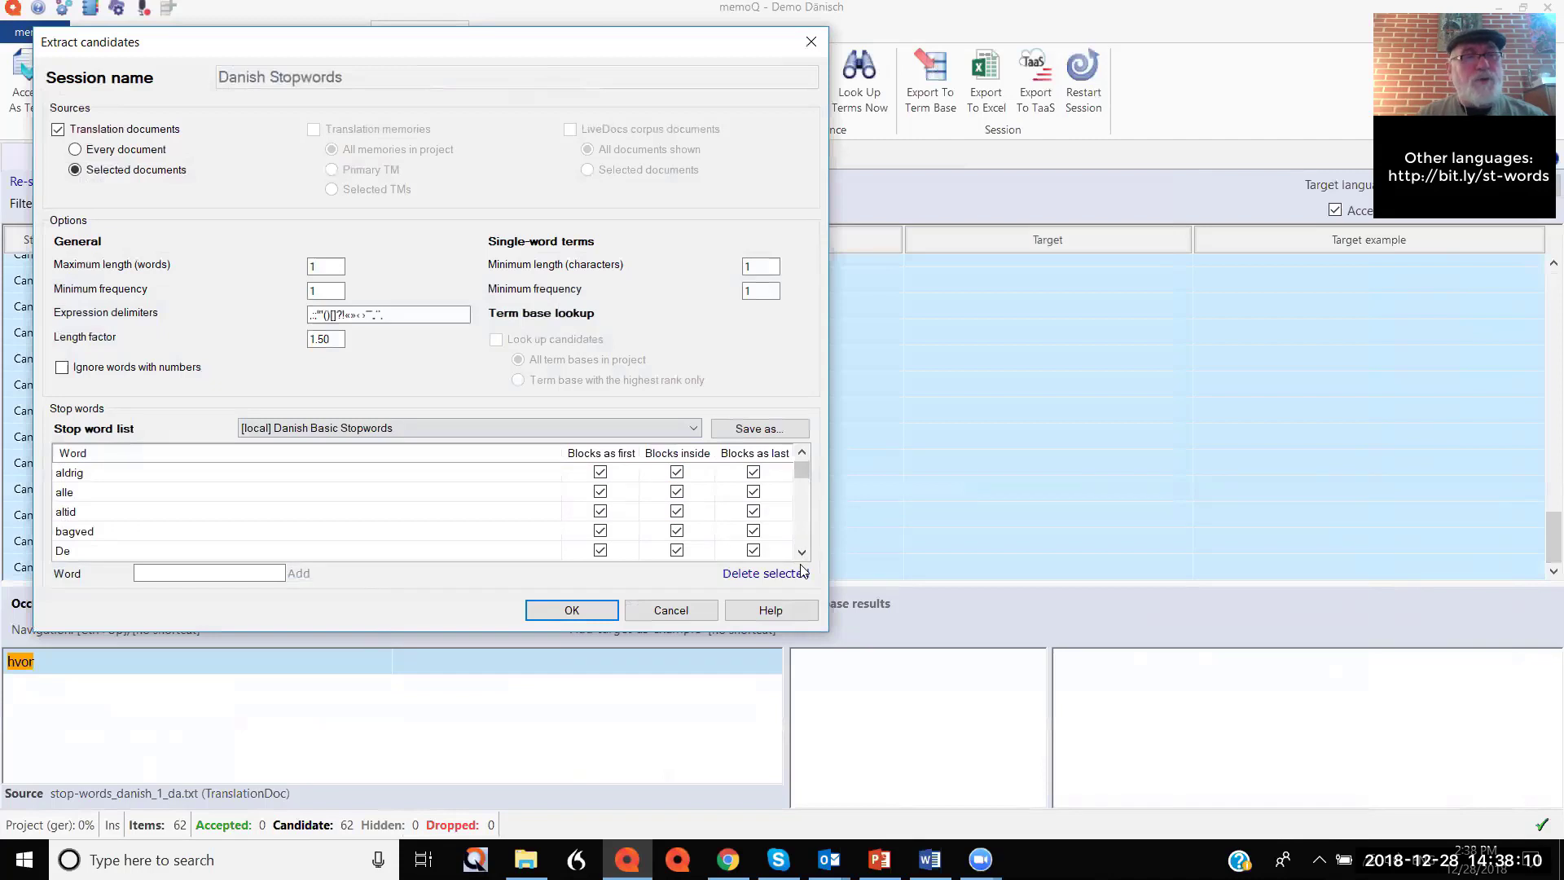
{"action": "left_click", "coordinate": [803, 552]}
{"action": "left_click", "coordinate": [802, 552]}
{"action": "left_click", "coordinate": [802, 552]}
{"action": "left_click", "coordinate": [802, 552]}
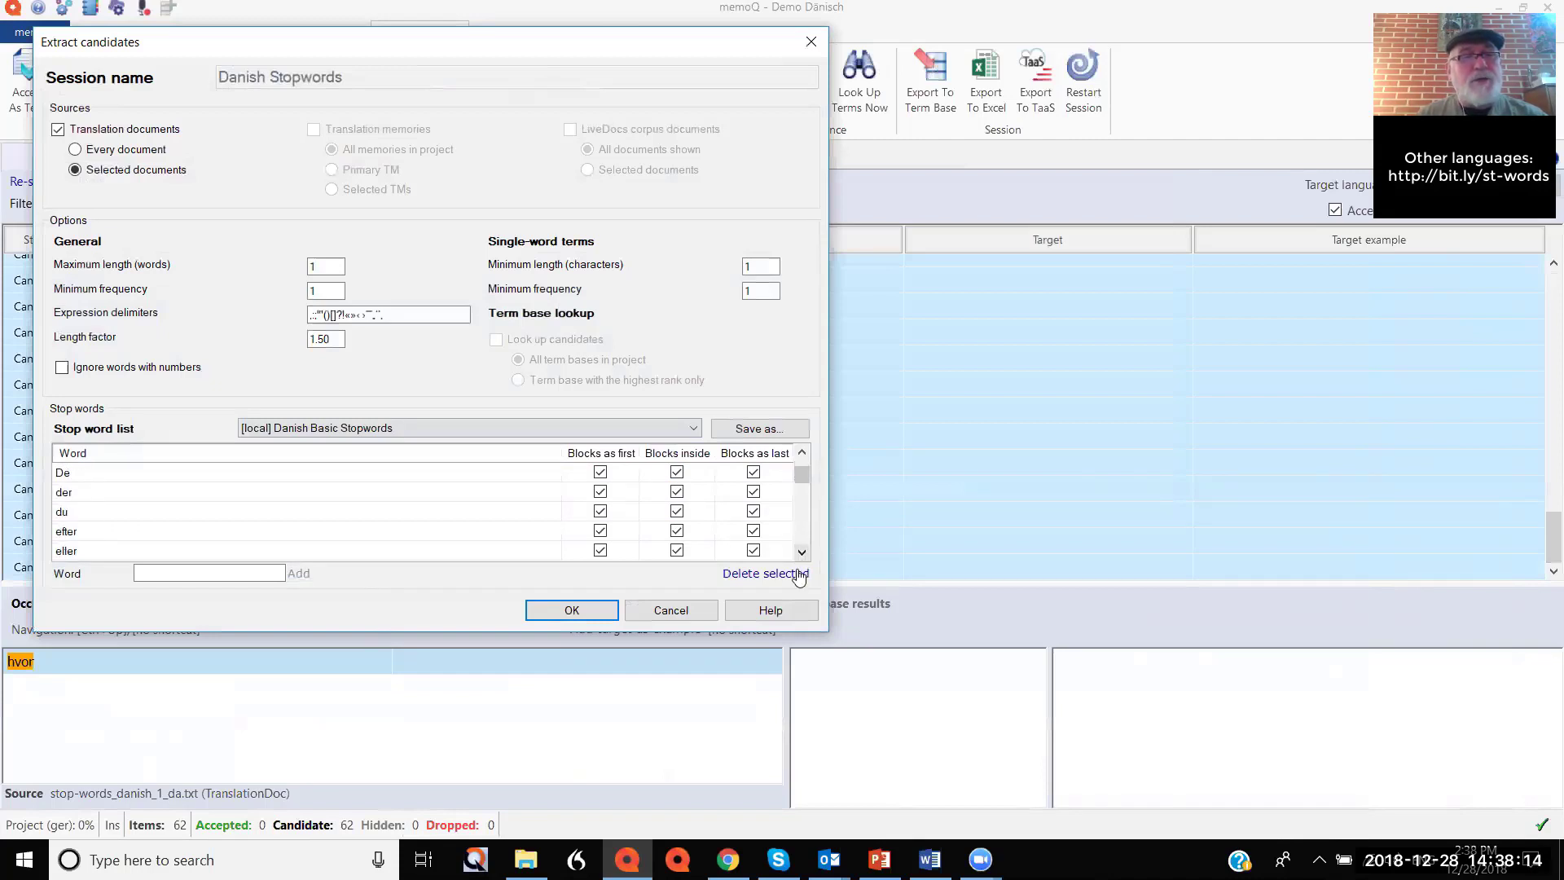
{"action": "left_click", "coordinate": [677, 511]}
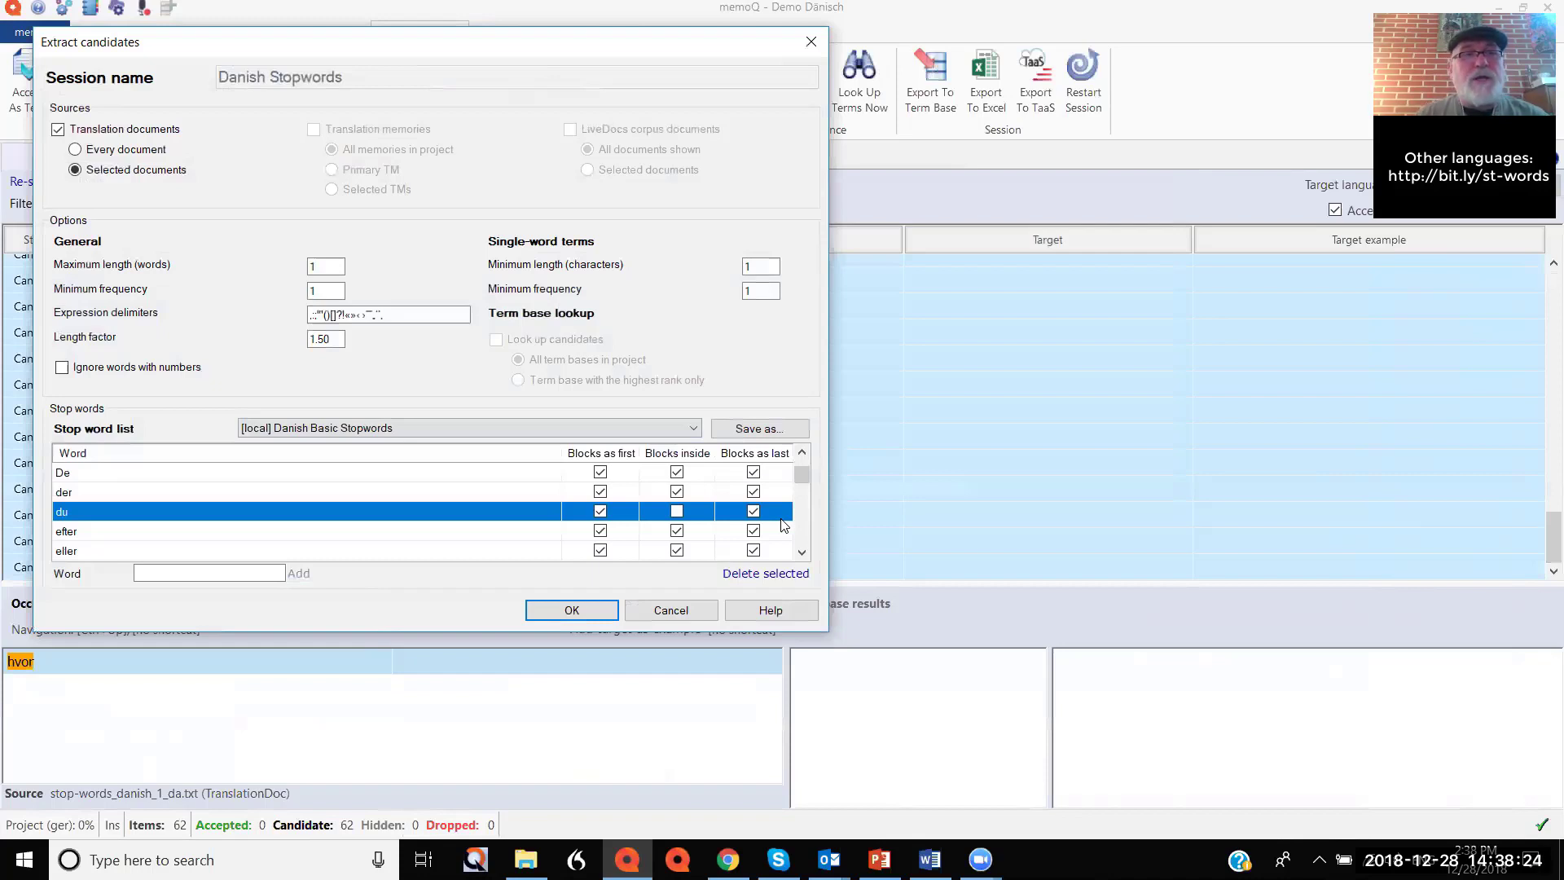
{"action": "left_click", "coordinate": [811, 44]}
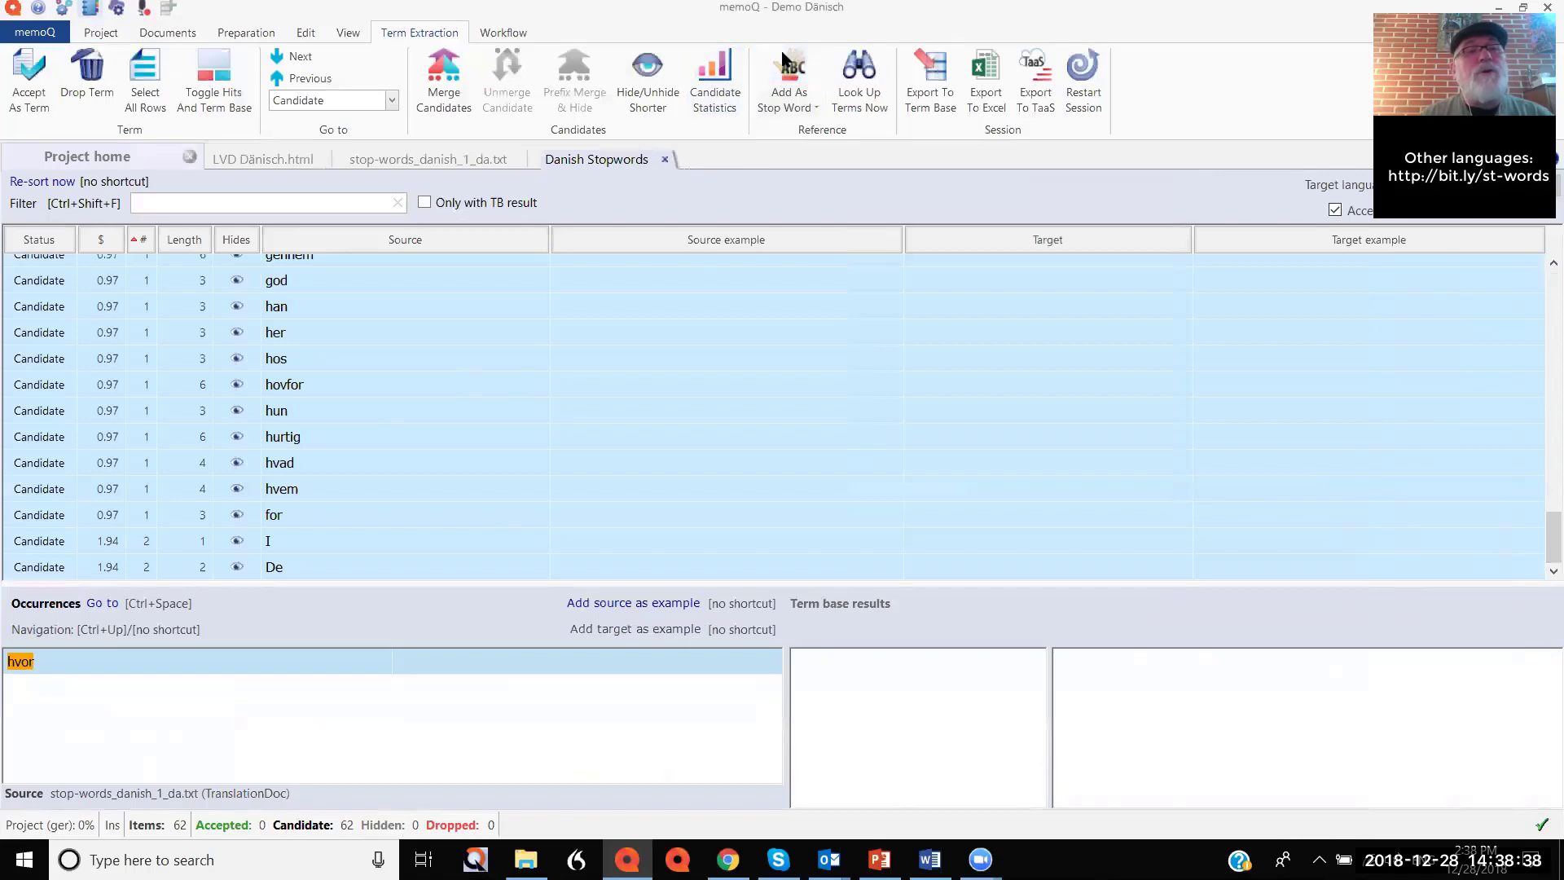
Show the stop word lists in the Resource console and filter them by the name "da".
{"action": "left_click", "coordinate": [783, 61]}
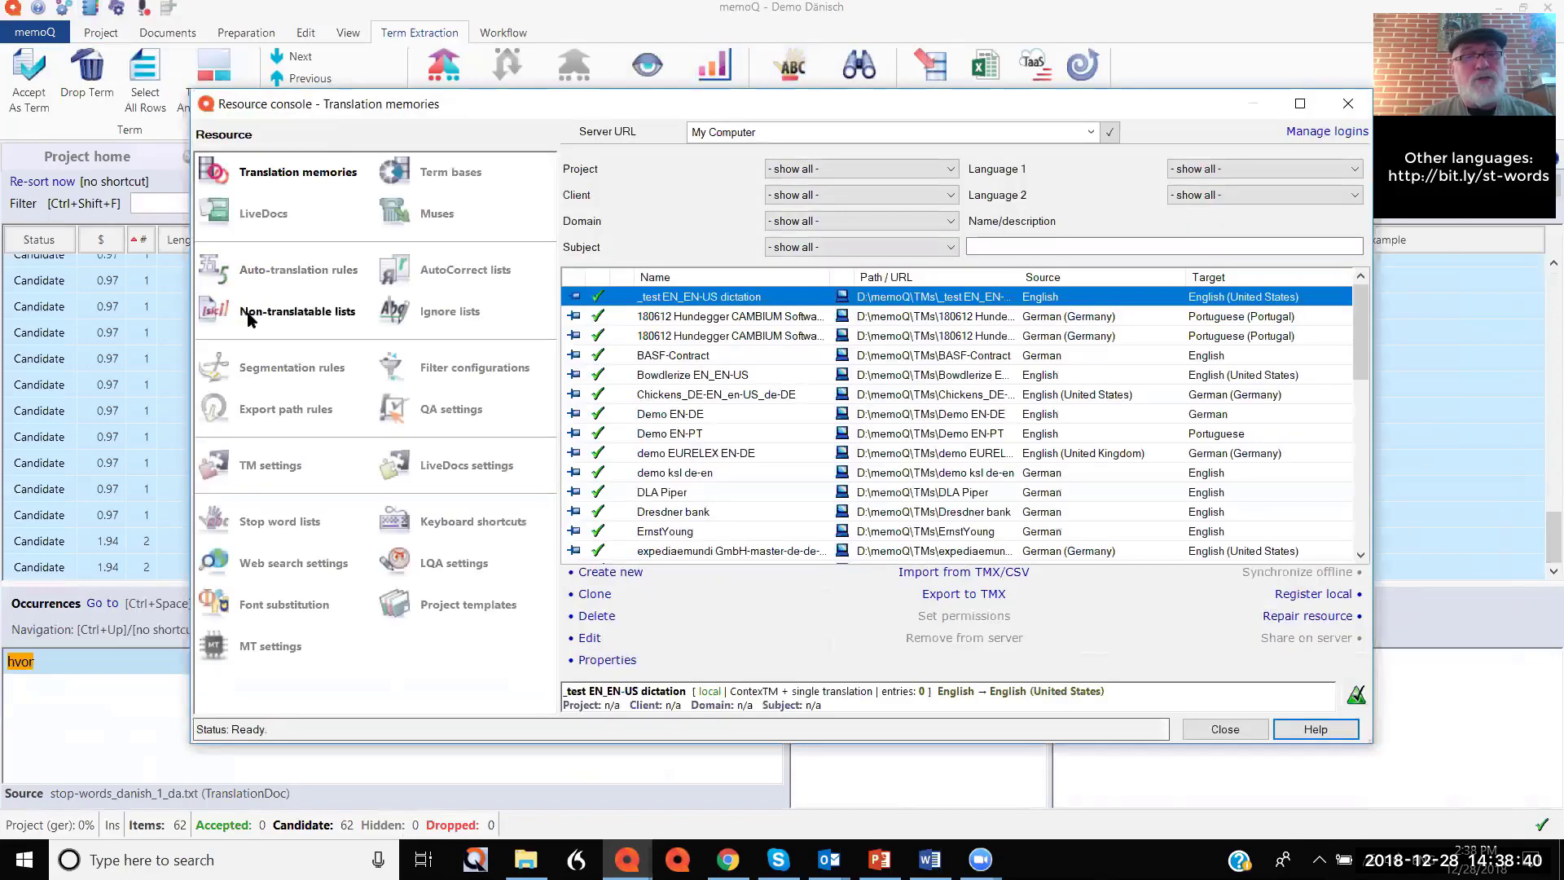
{"action": "left_click", "coordinate": [311, 526]}
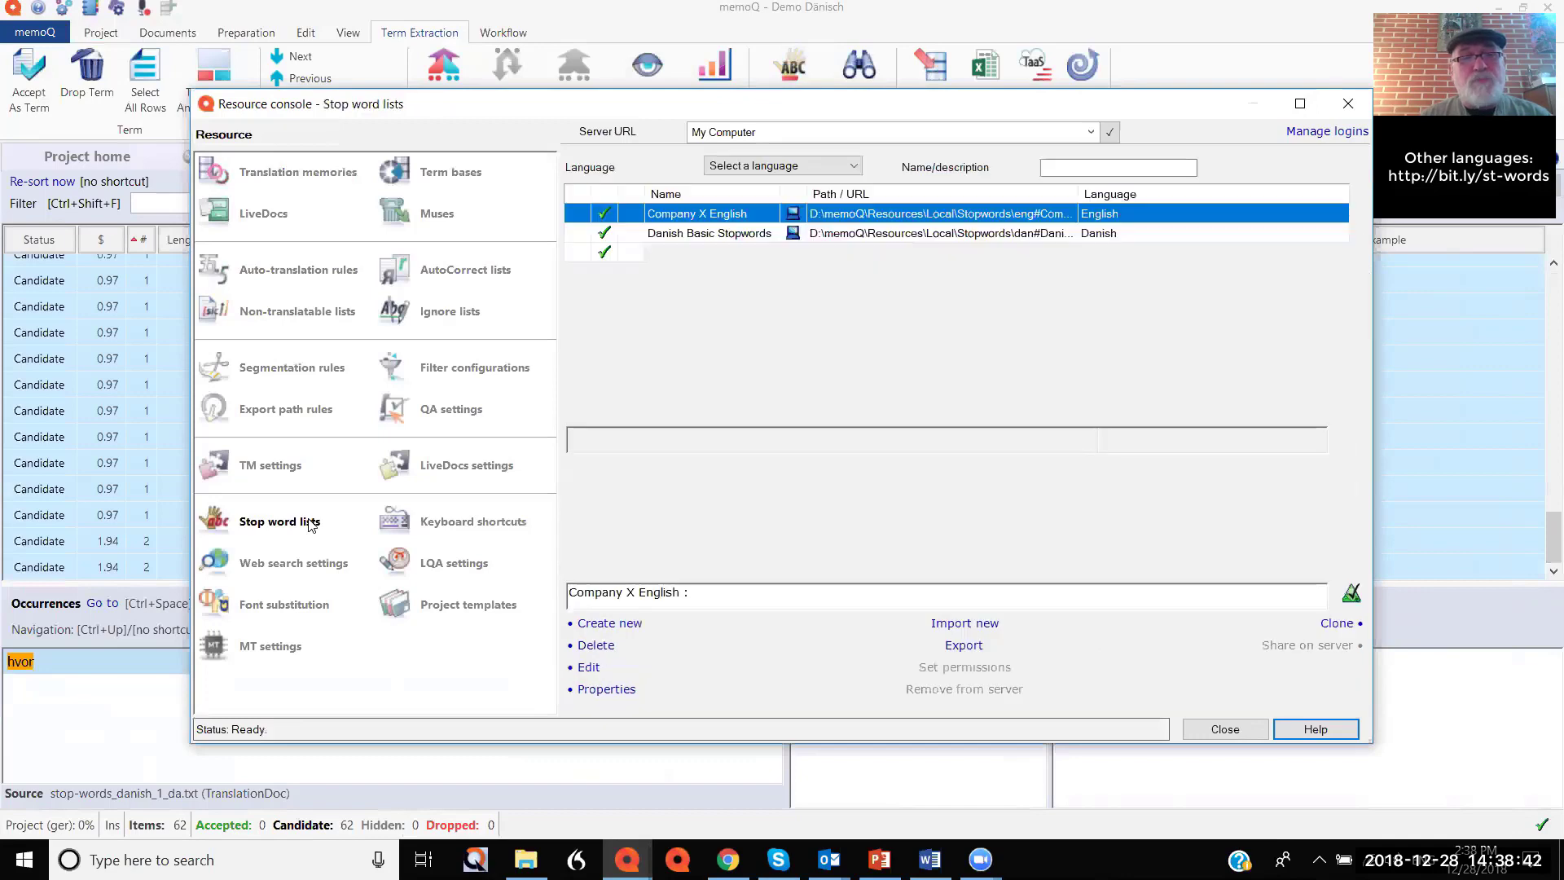
{"action": "left_click", "coordinate": [1067, 169]}
{"action": "type", "text": "da"}
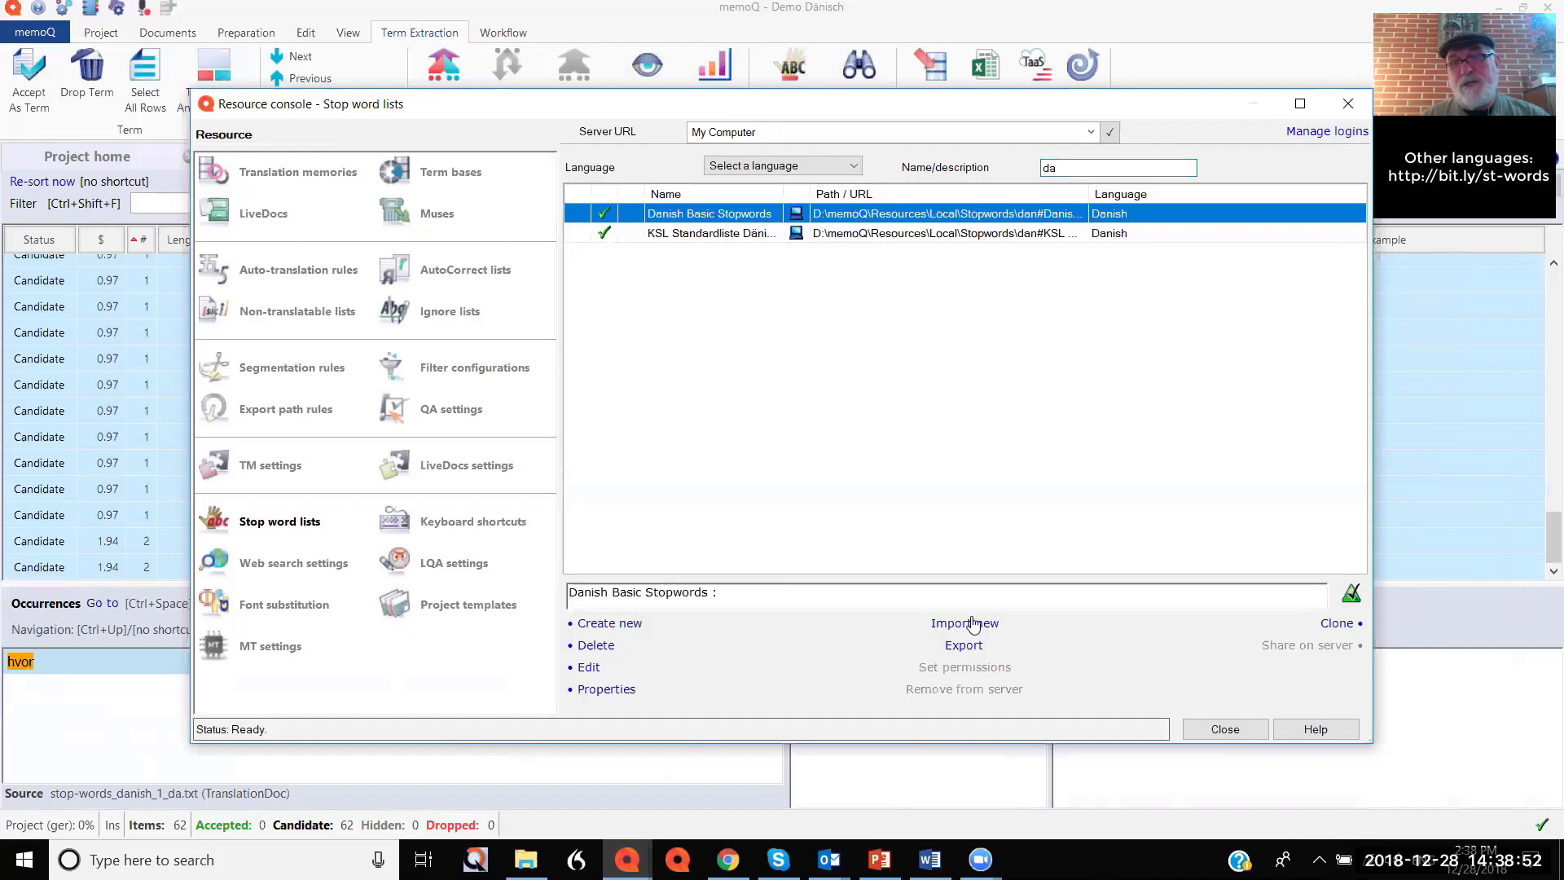
Start exporting the Danish Basic Stopwords list as a memoQ resource file, cancel the export, and close the Resource console.
{"action": "left_click", "coordinate": [964, 645]}
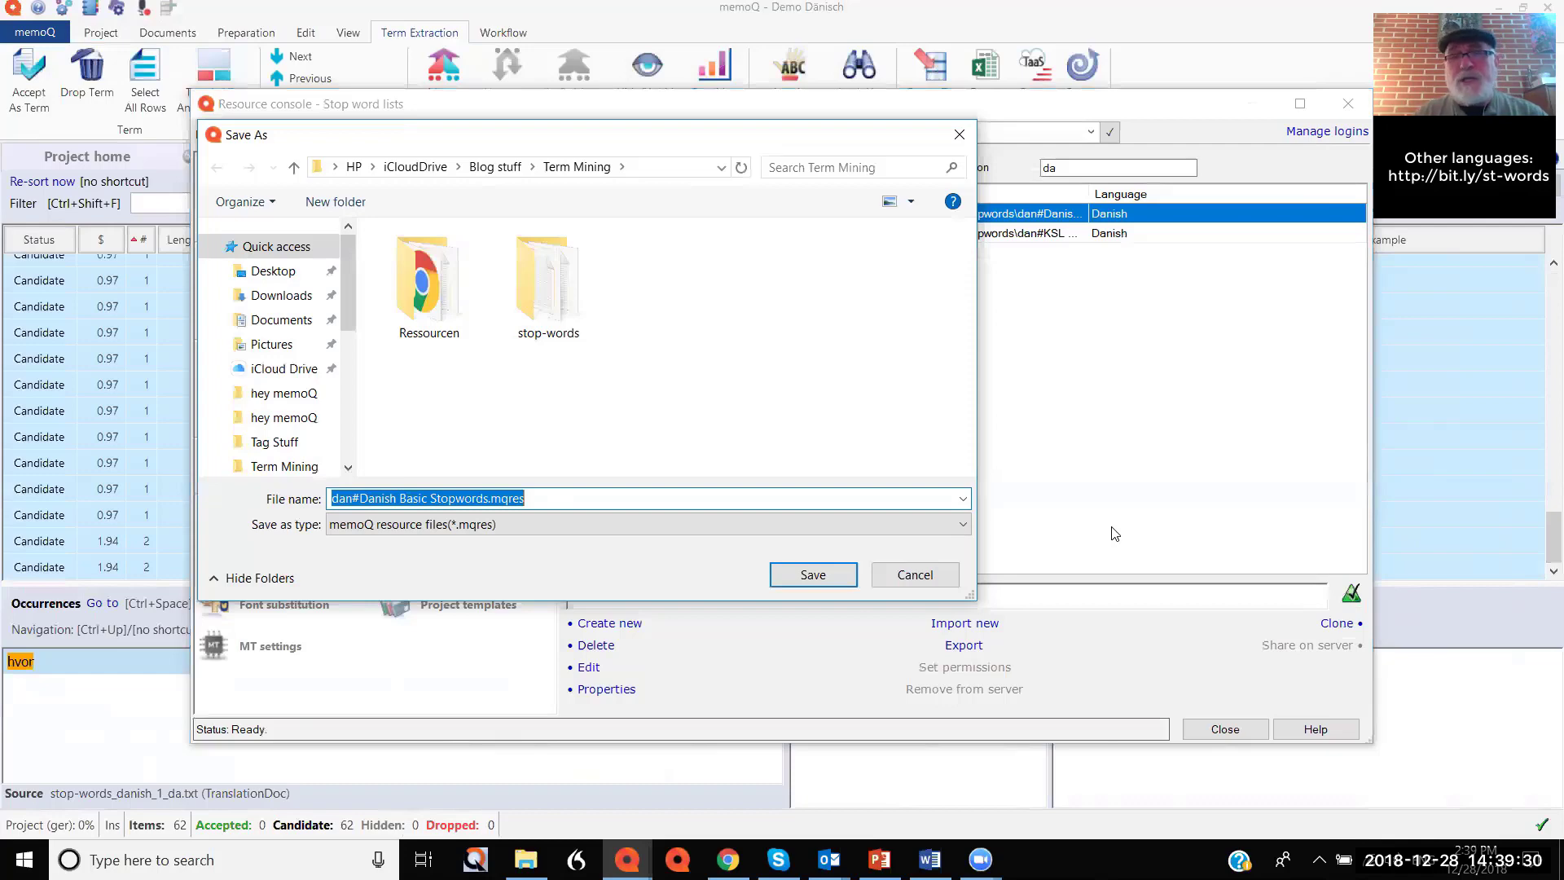
{"action": "left_click", "coordinate": [906, 580]}
{"action": "left_click", "coordinate": [1210, 728]}
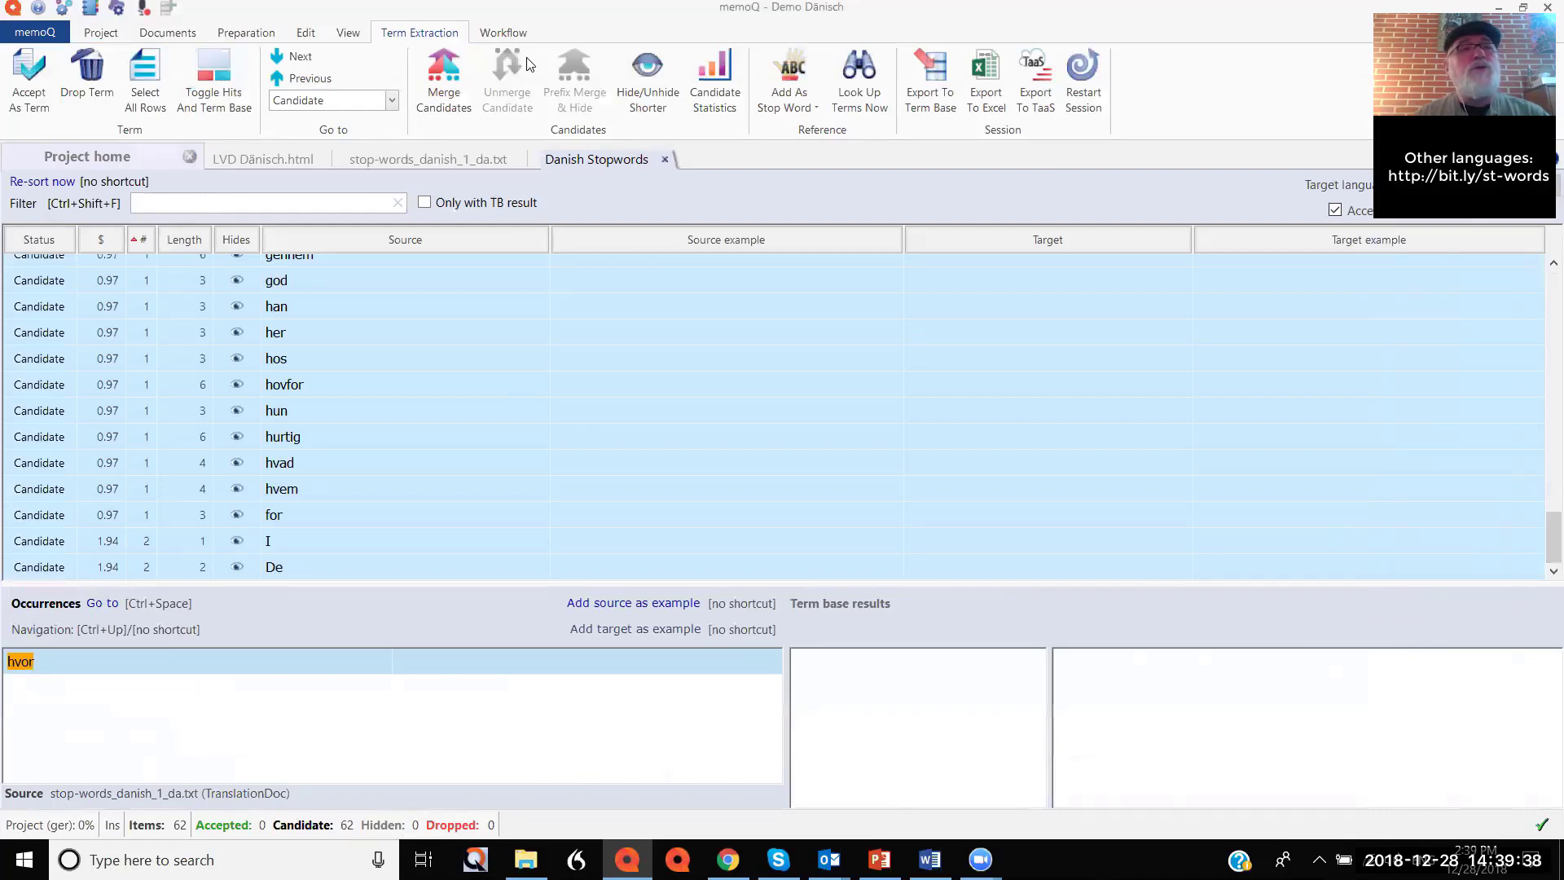
Open the recent project EURLEX and select its translation document L_2014096EN.01000101.xml.html.
{"action": "left_click", "coordinate": [103, 34]}
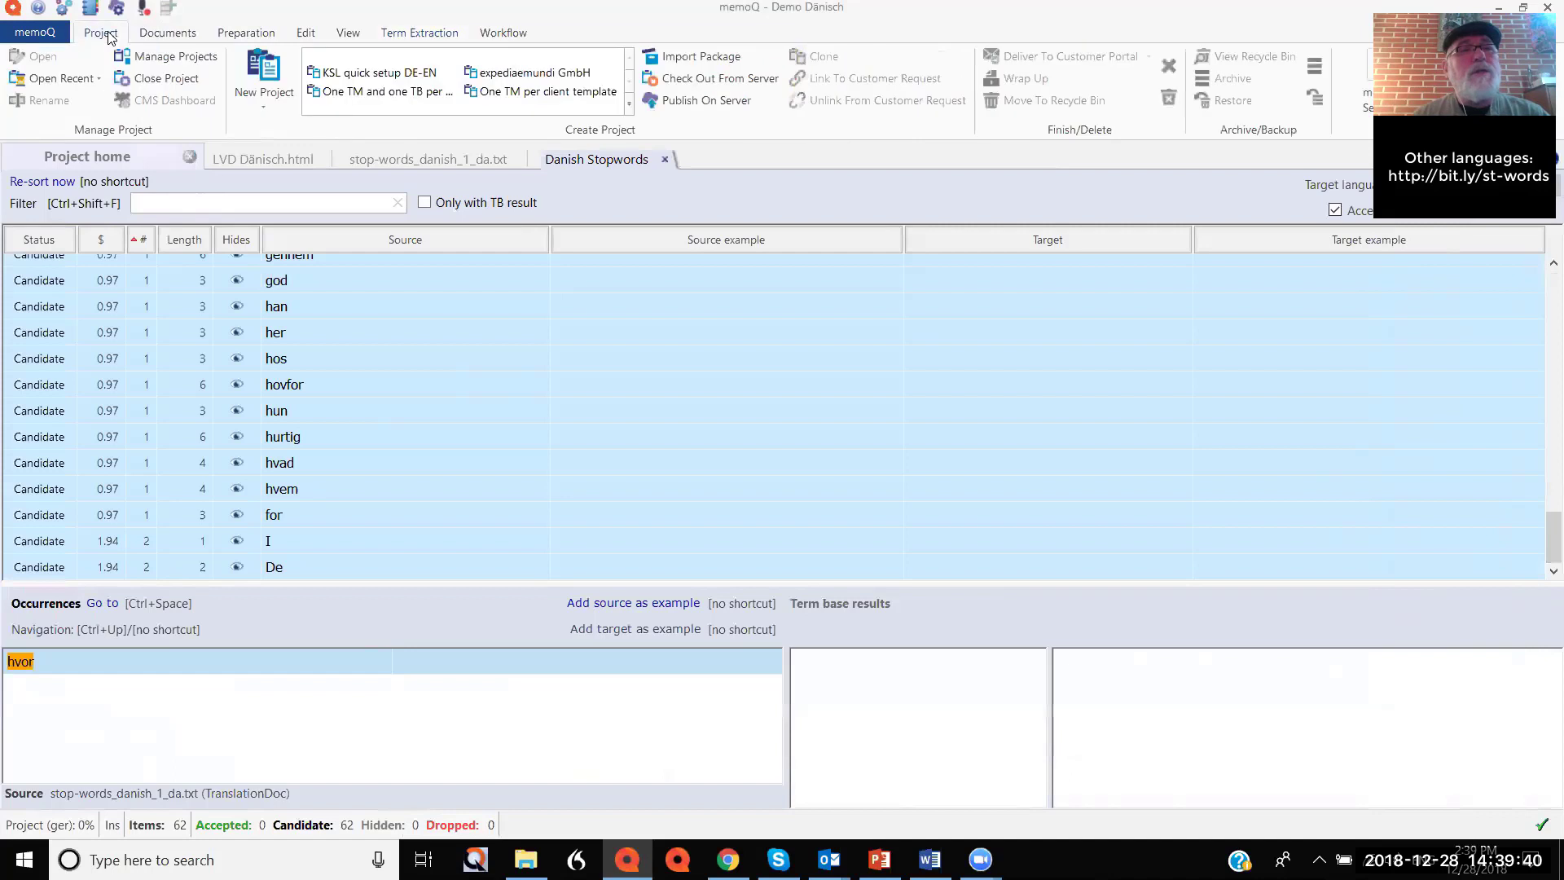
{"action": "left_click", "coordinate": [99, 79]}
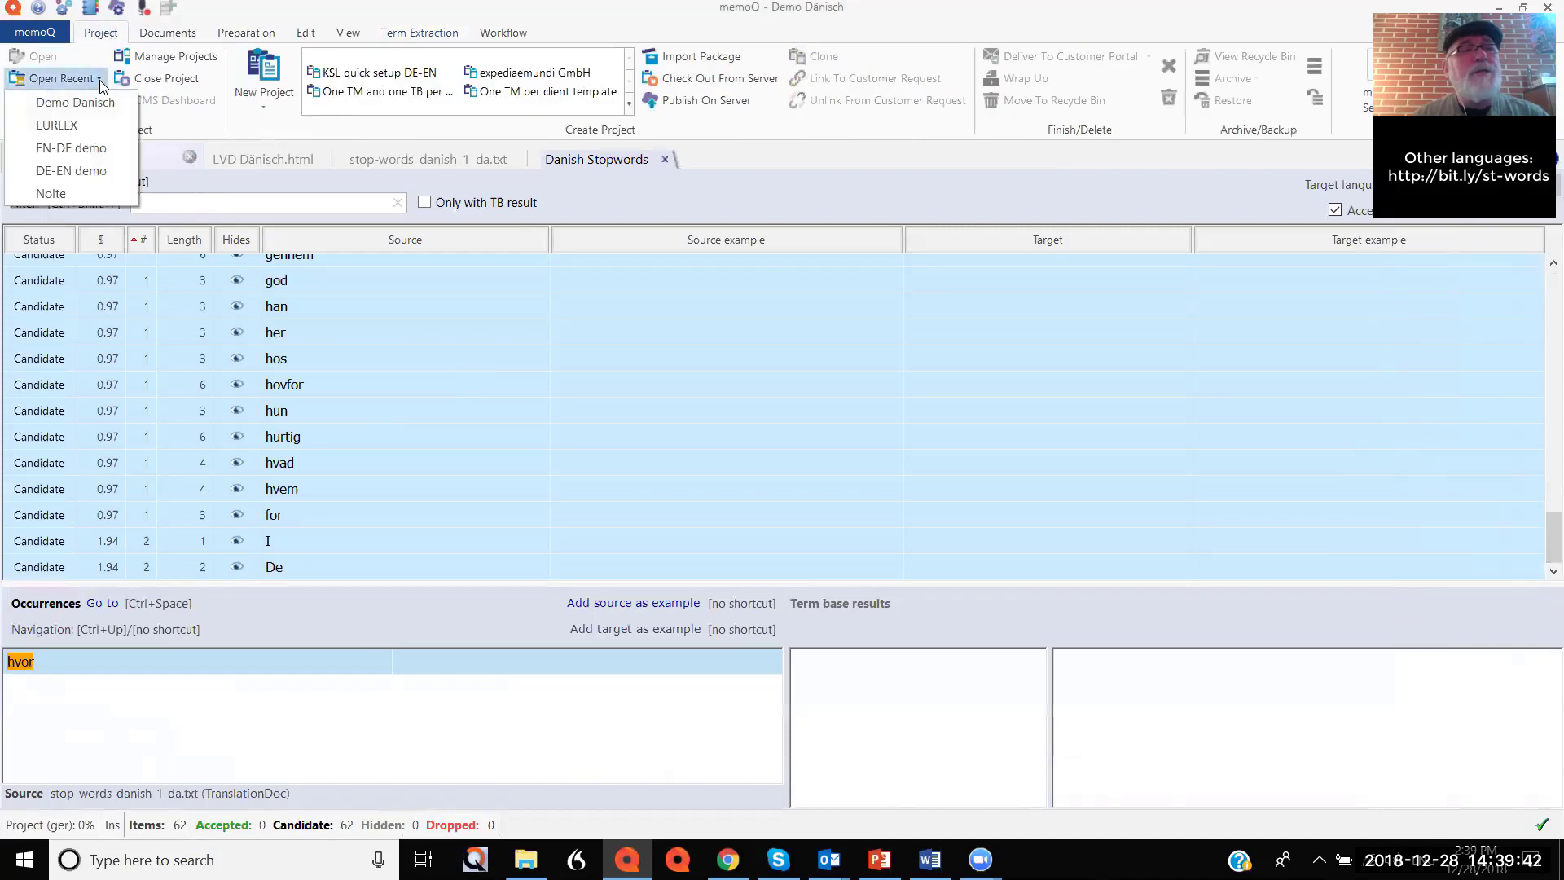
{"action": "left_click", "coordinate": [75, 123]}
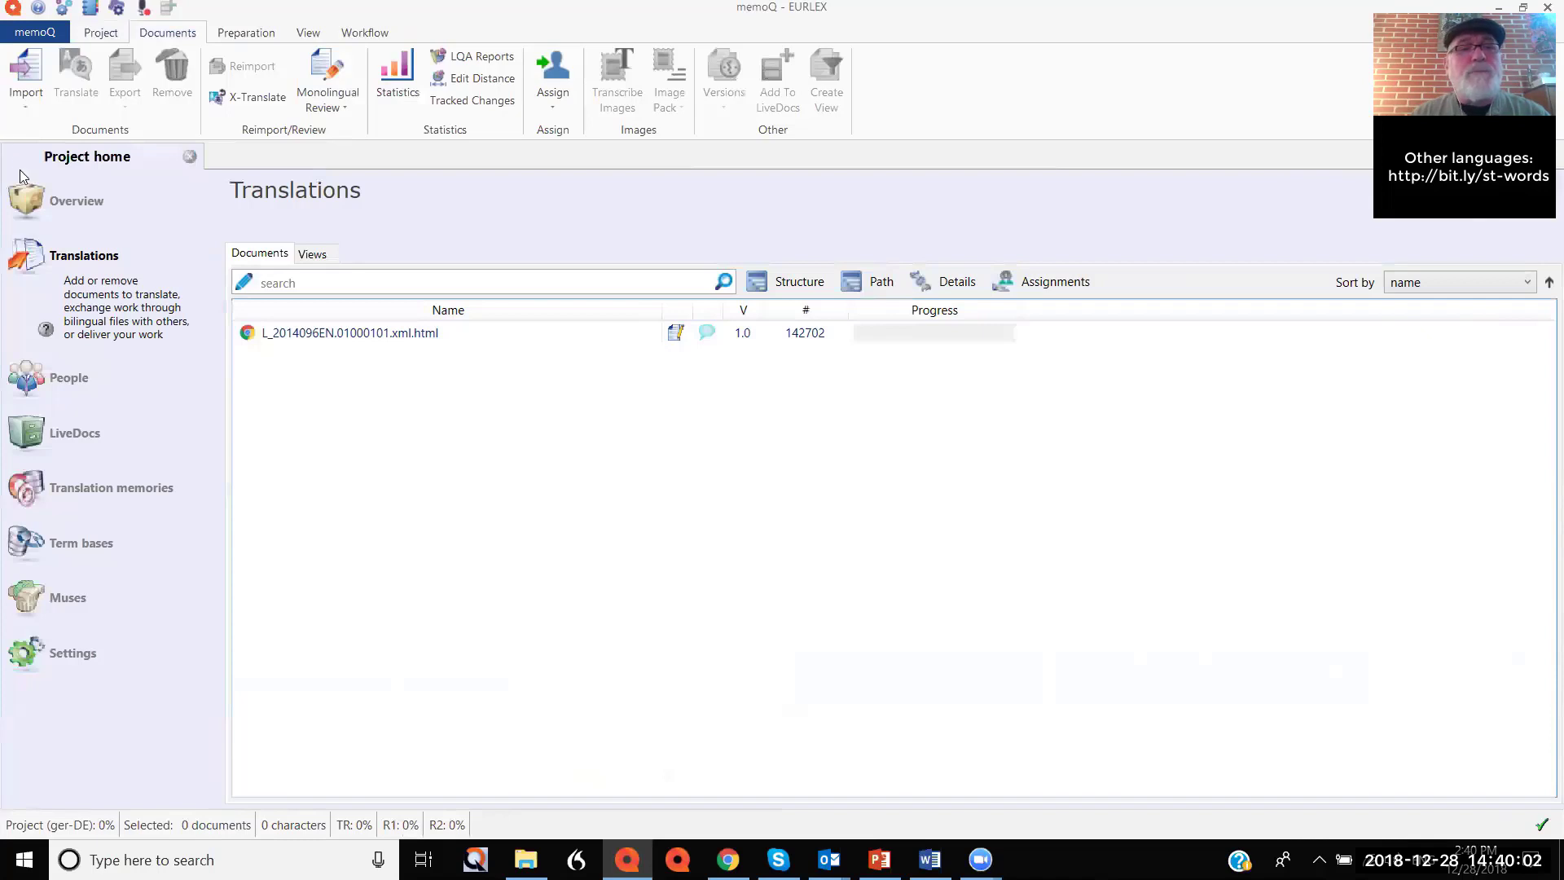
{"action": "left_click", "coordinate": [340, 336]}
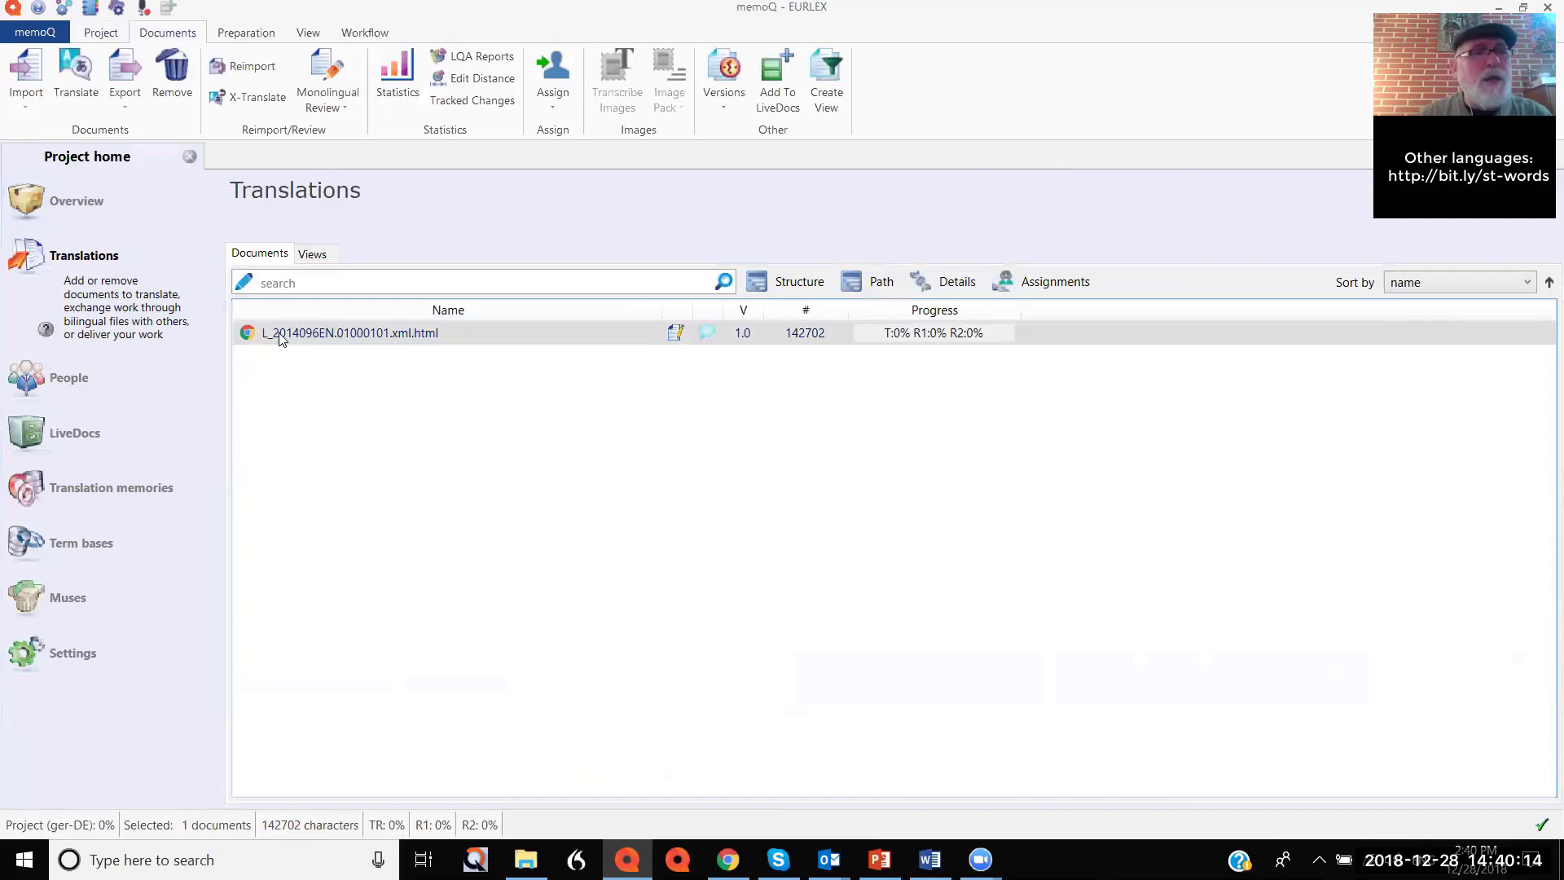
View the project's LiveDocs corpora and select EN-DE Low Voltage Directive 2014-35-EU.xlsx in the EURLEX EN-DE corpus.
{"action": "left_click", "coordinate": [105, 437]}
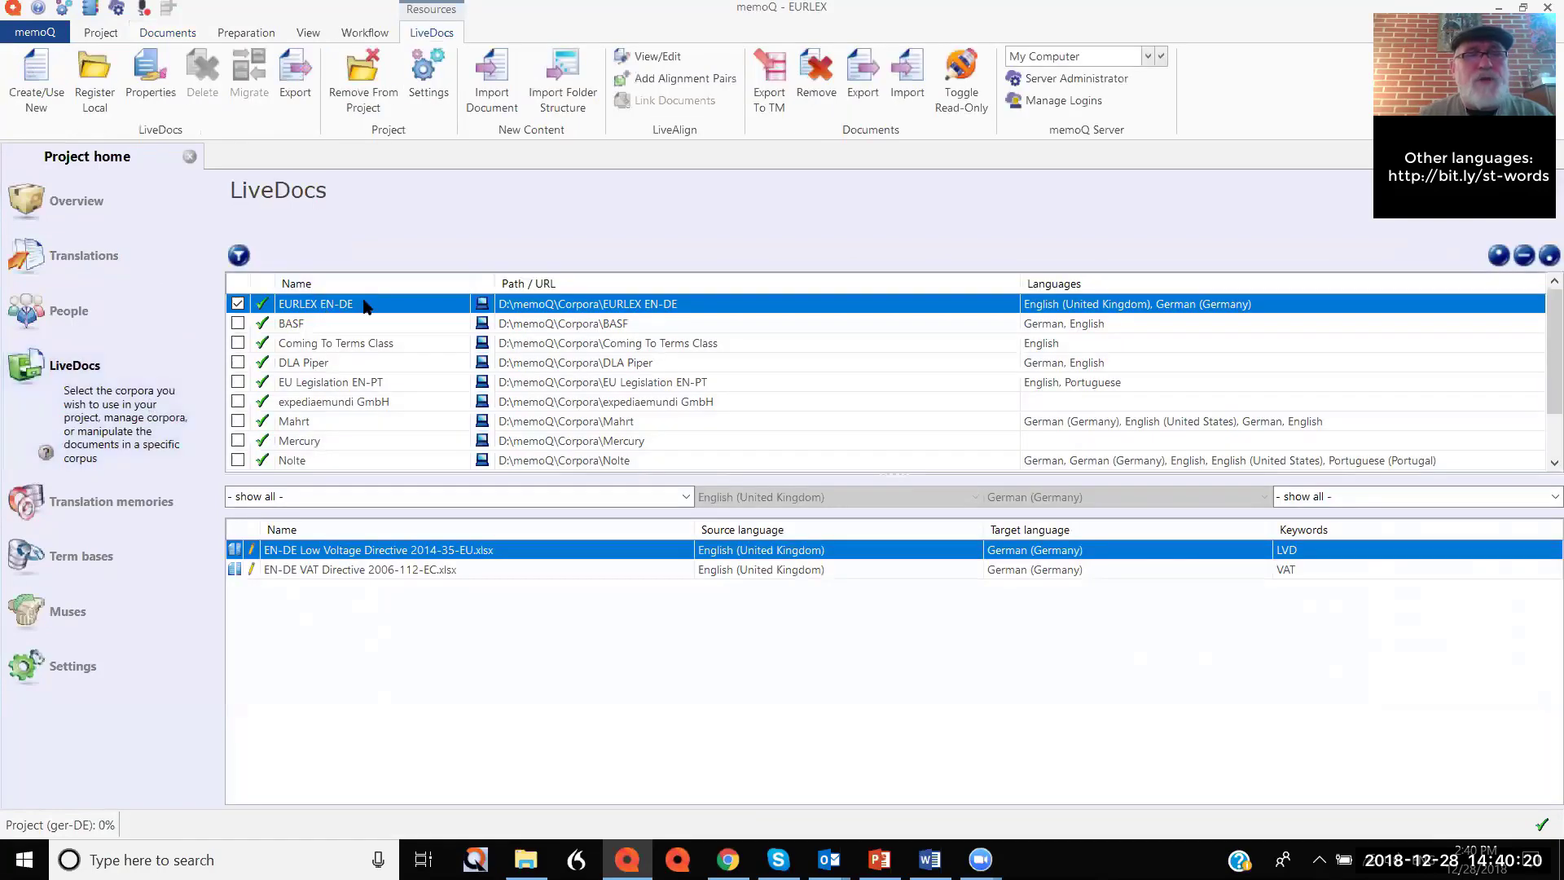
{"action": "left_click", "coordinate": [397, 572]}
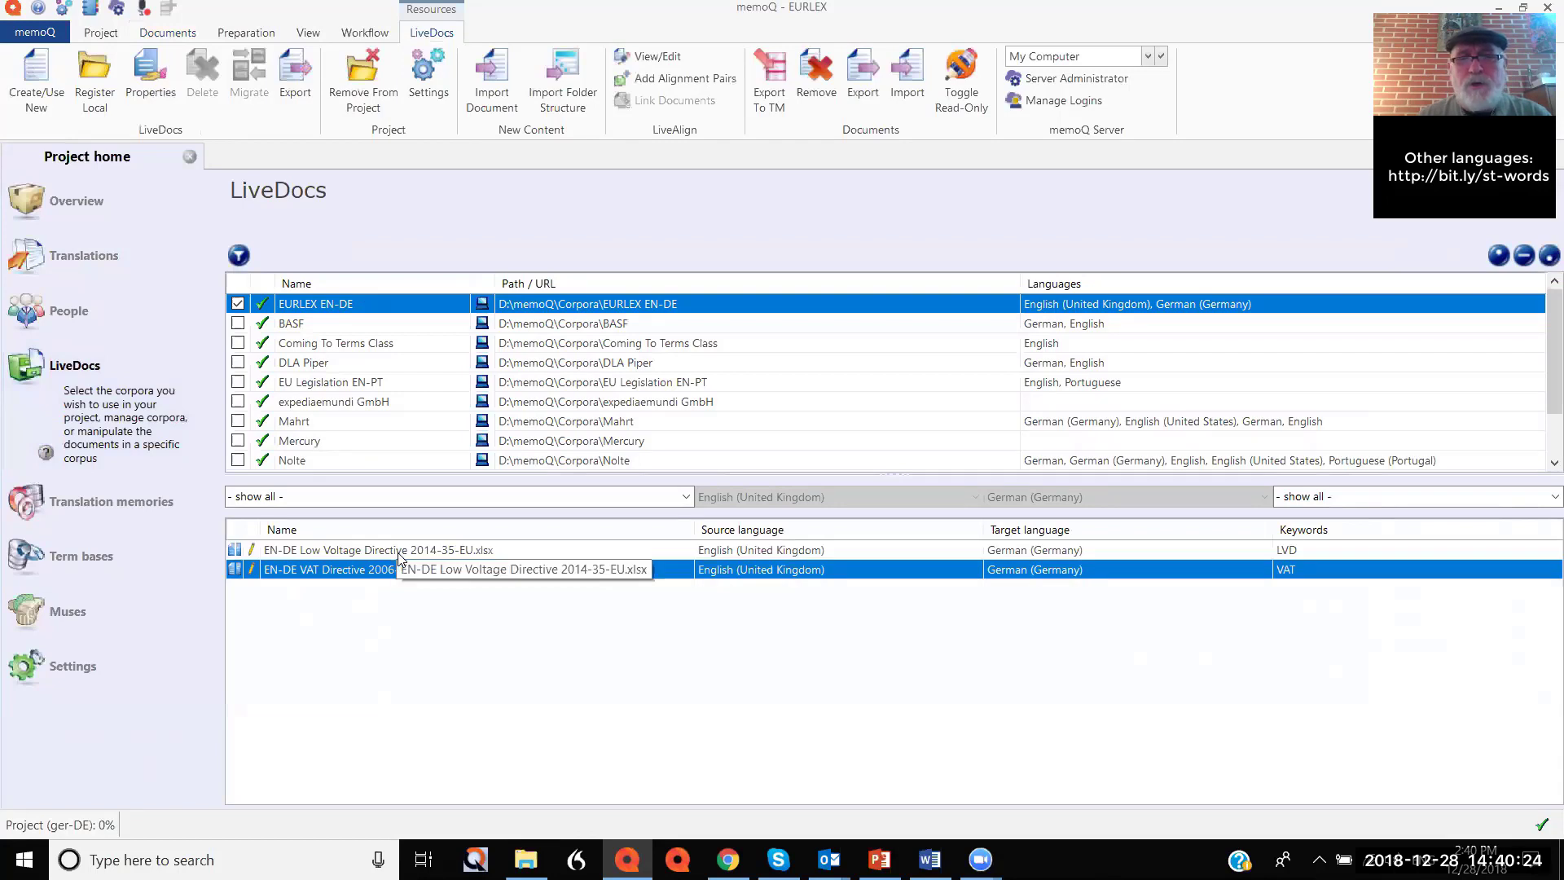
{"action": "left_click", "coordinate": [399, 553]}
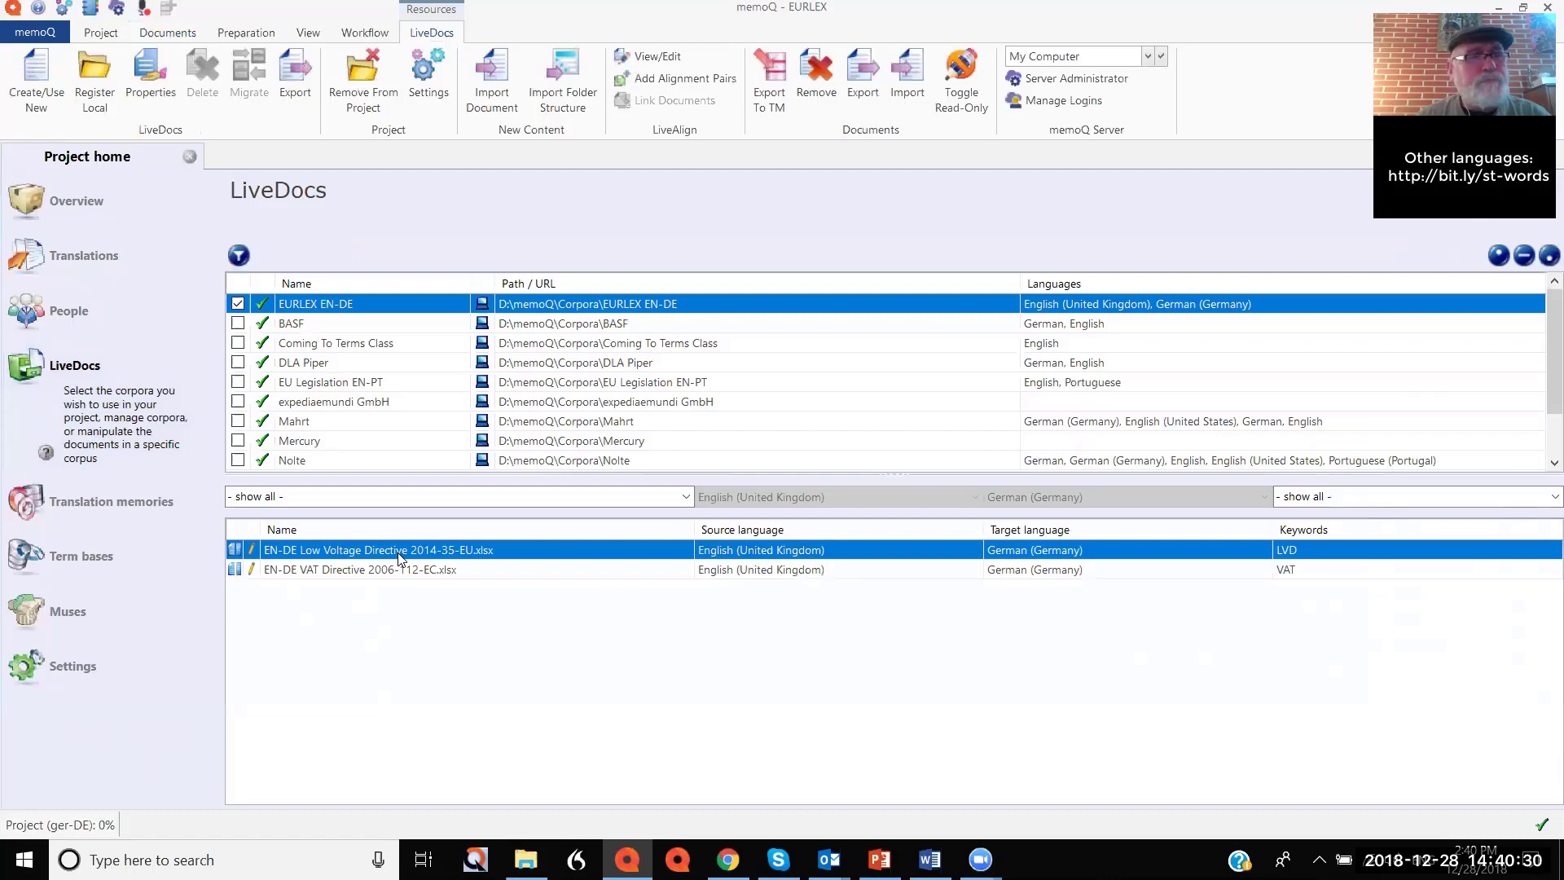
Review the project's term bases, translation memories and translation documents, and return to its LiveDocs corpora.
{"action": "left_click", "coordinate": [99, 561]}
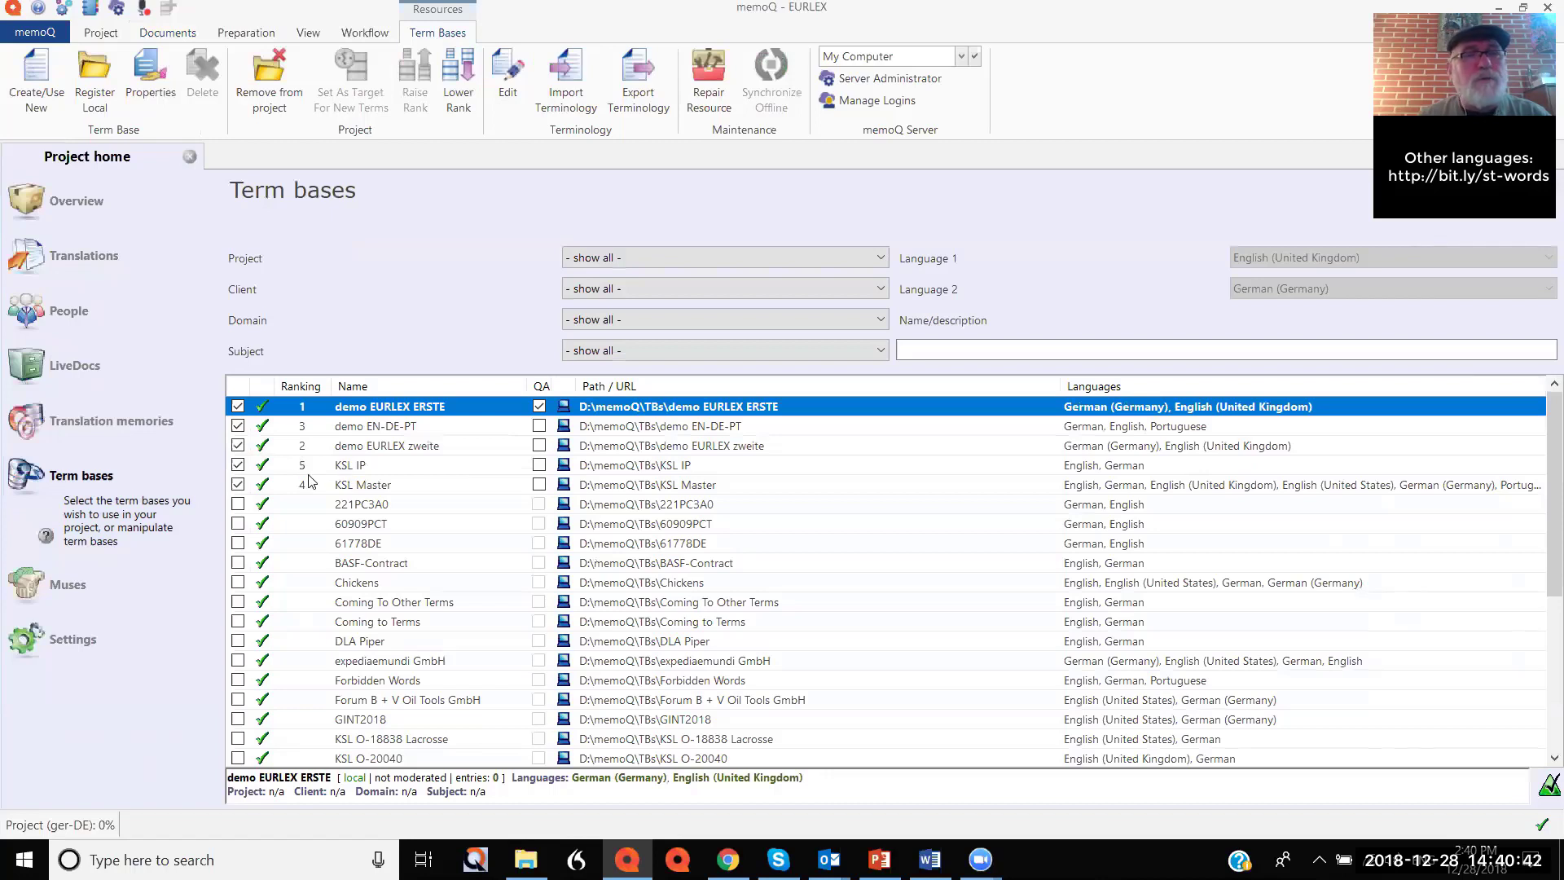
{"action": "left_click", "coordinate": [95, 444]}
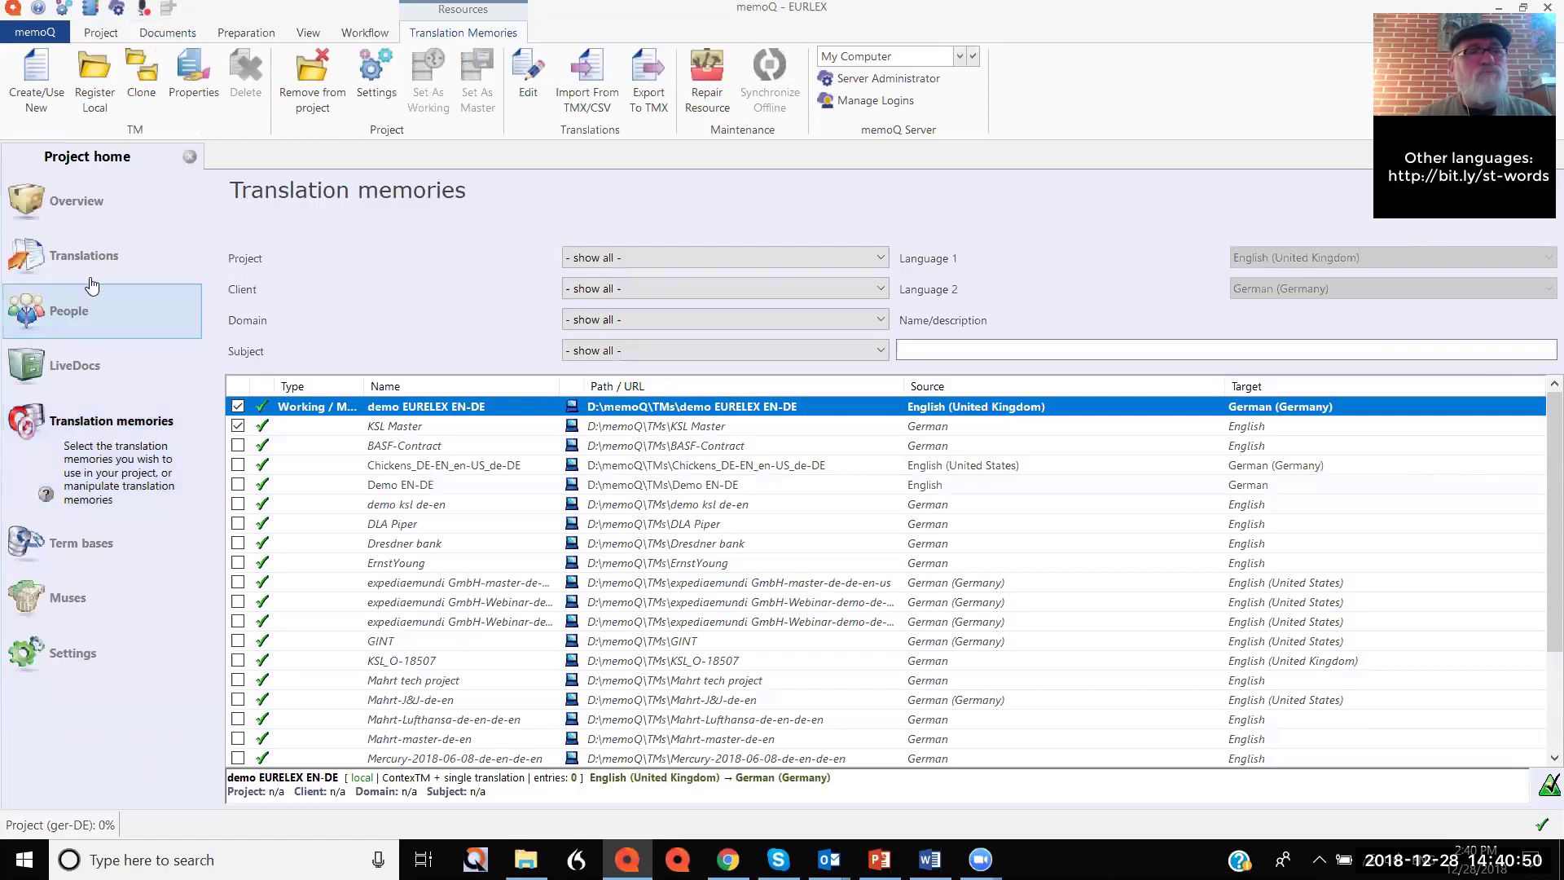
{"action": "left_click", "coordinate": [82, 364]}
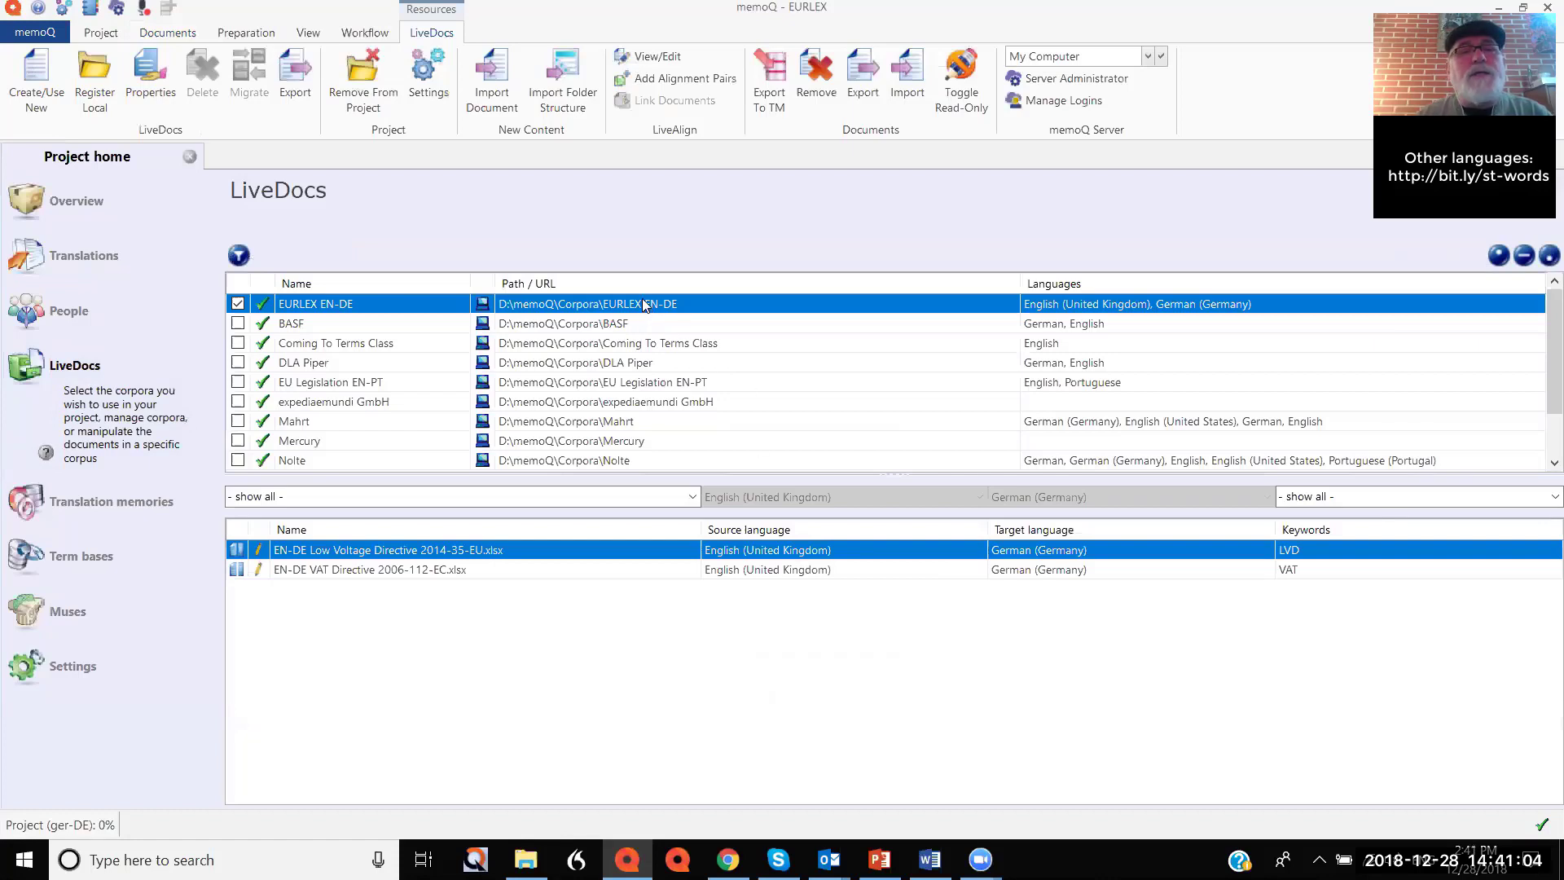
{"action": "left_click", "coordinate": [246, 35]}
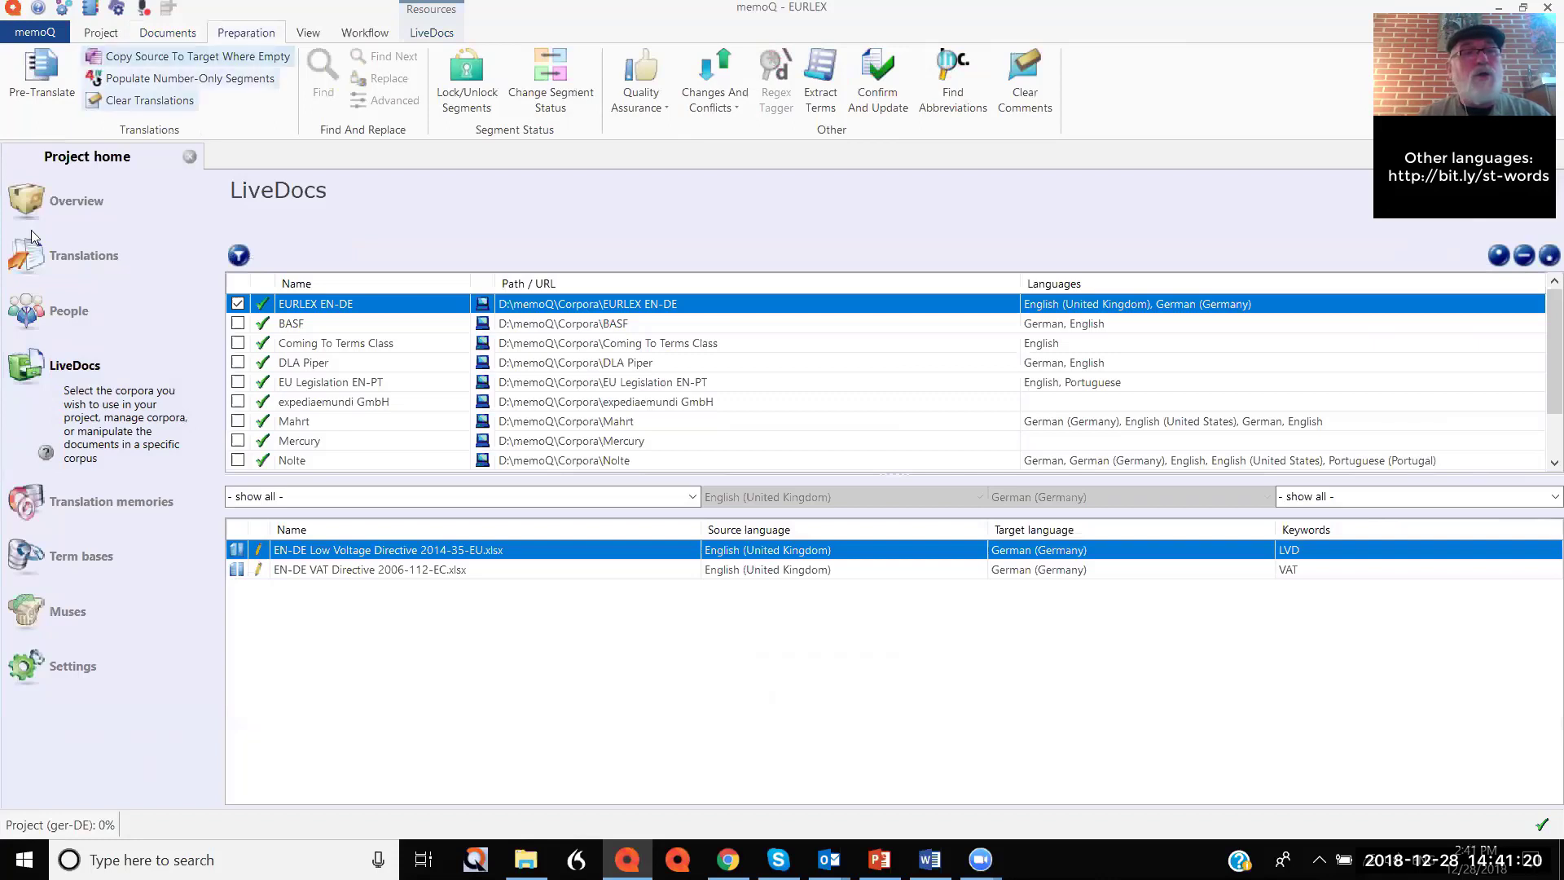
{"action": "left_click", "coordinate": [103, 277]}
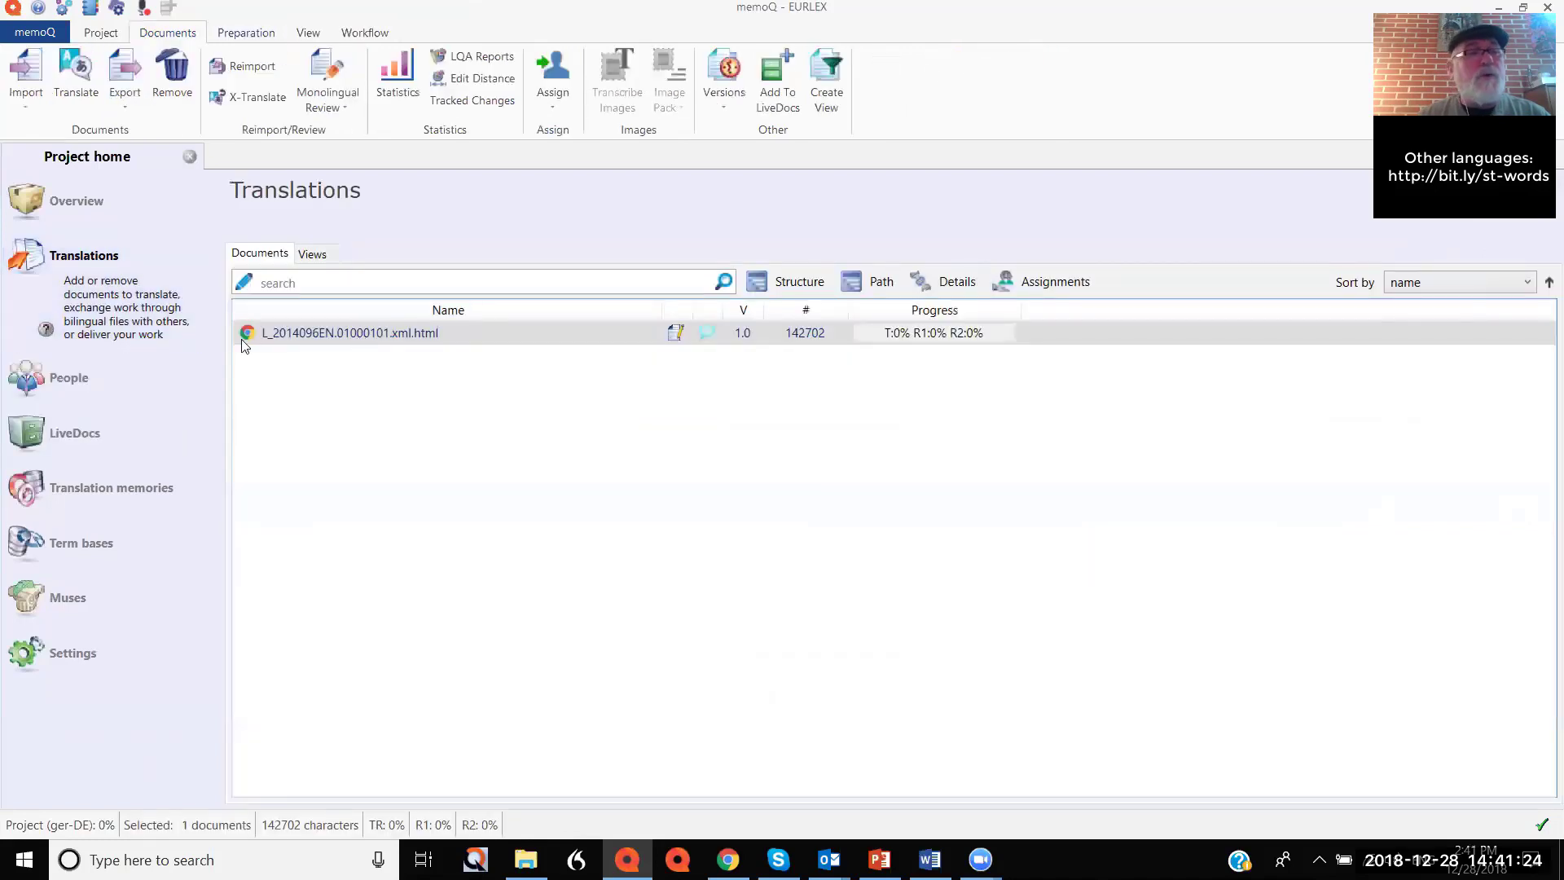
{"action": "left_click", "coordinate": [122, 426]}
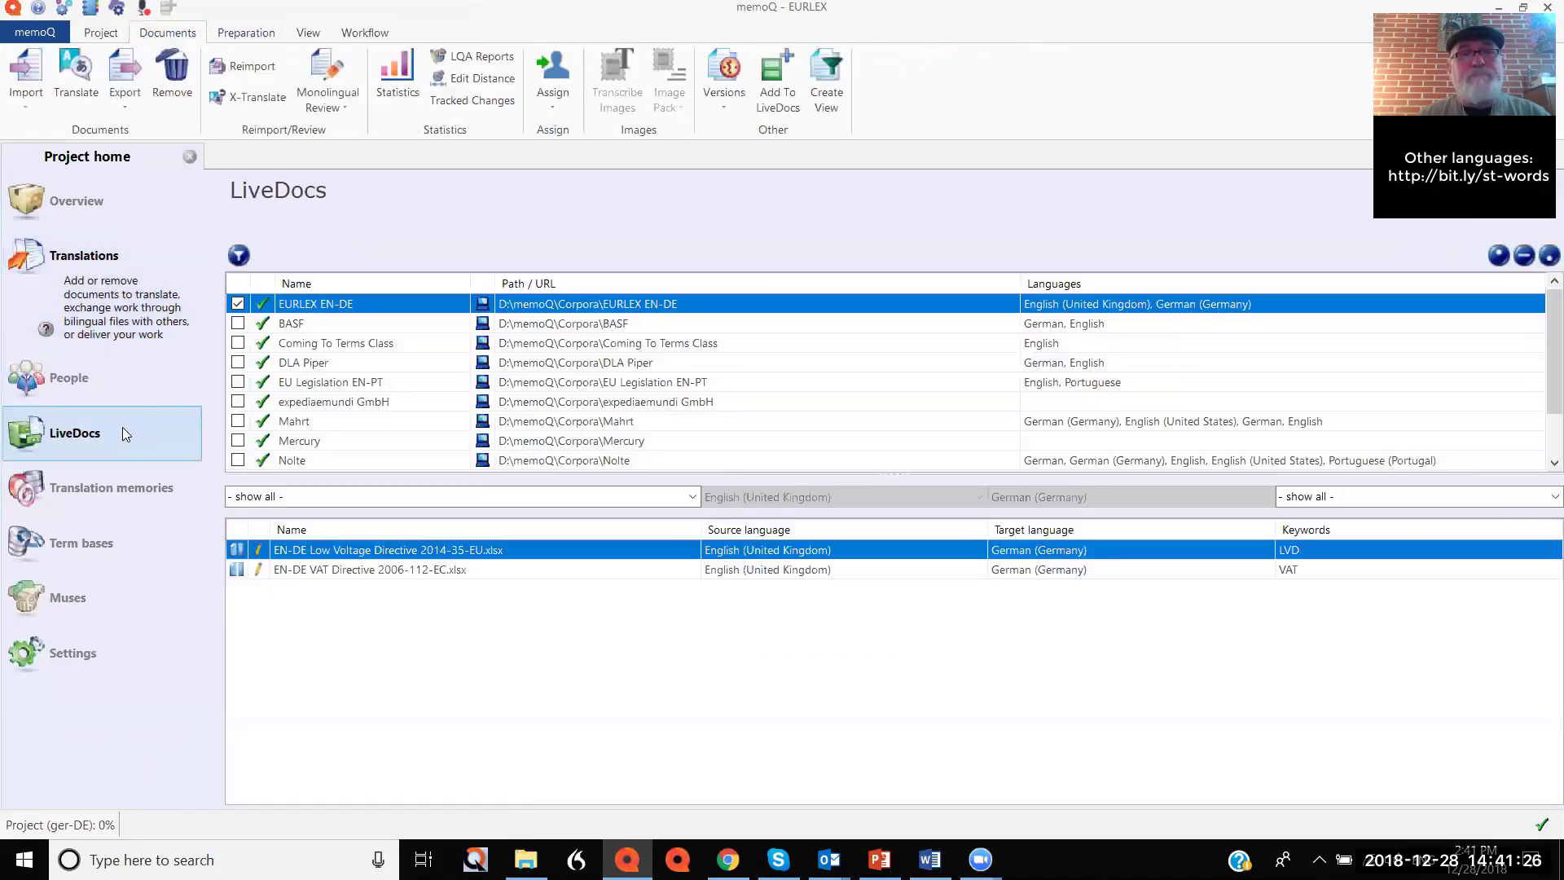
{"action": "left_click", "coordinate": [255, 34]}
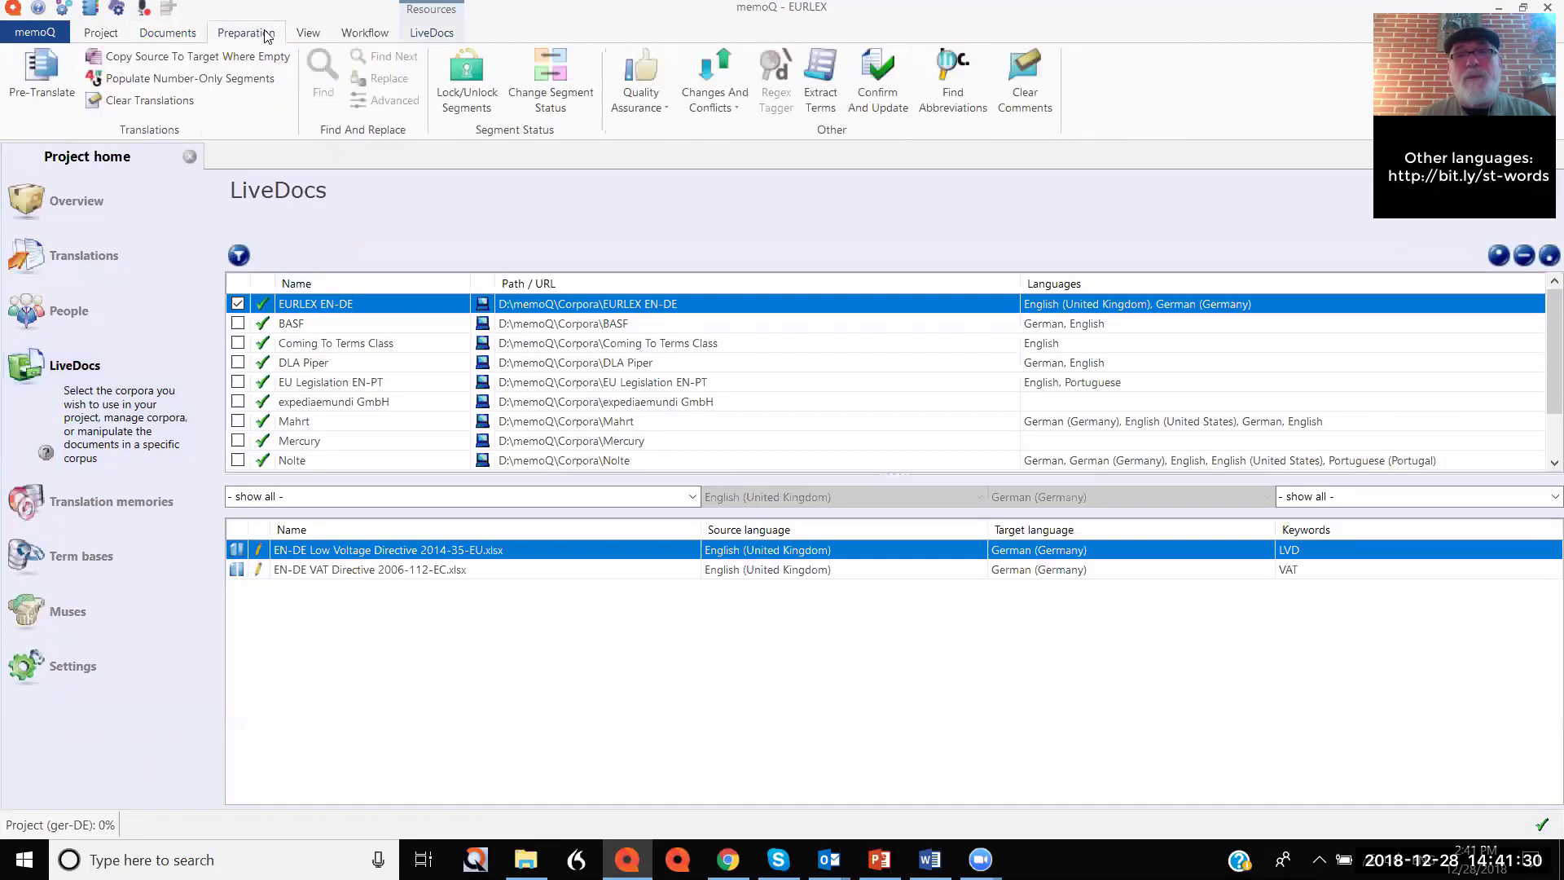
{"action": "left_click", "coordinate": [823, 81]}
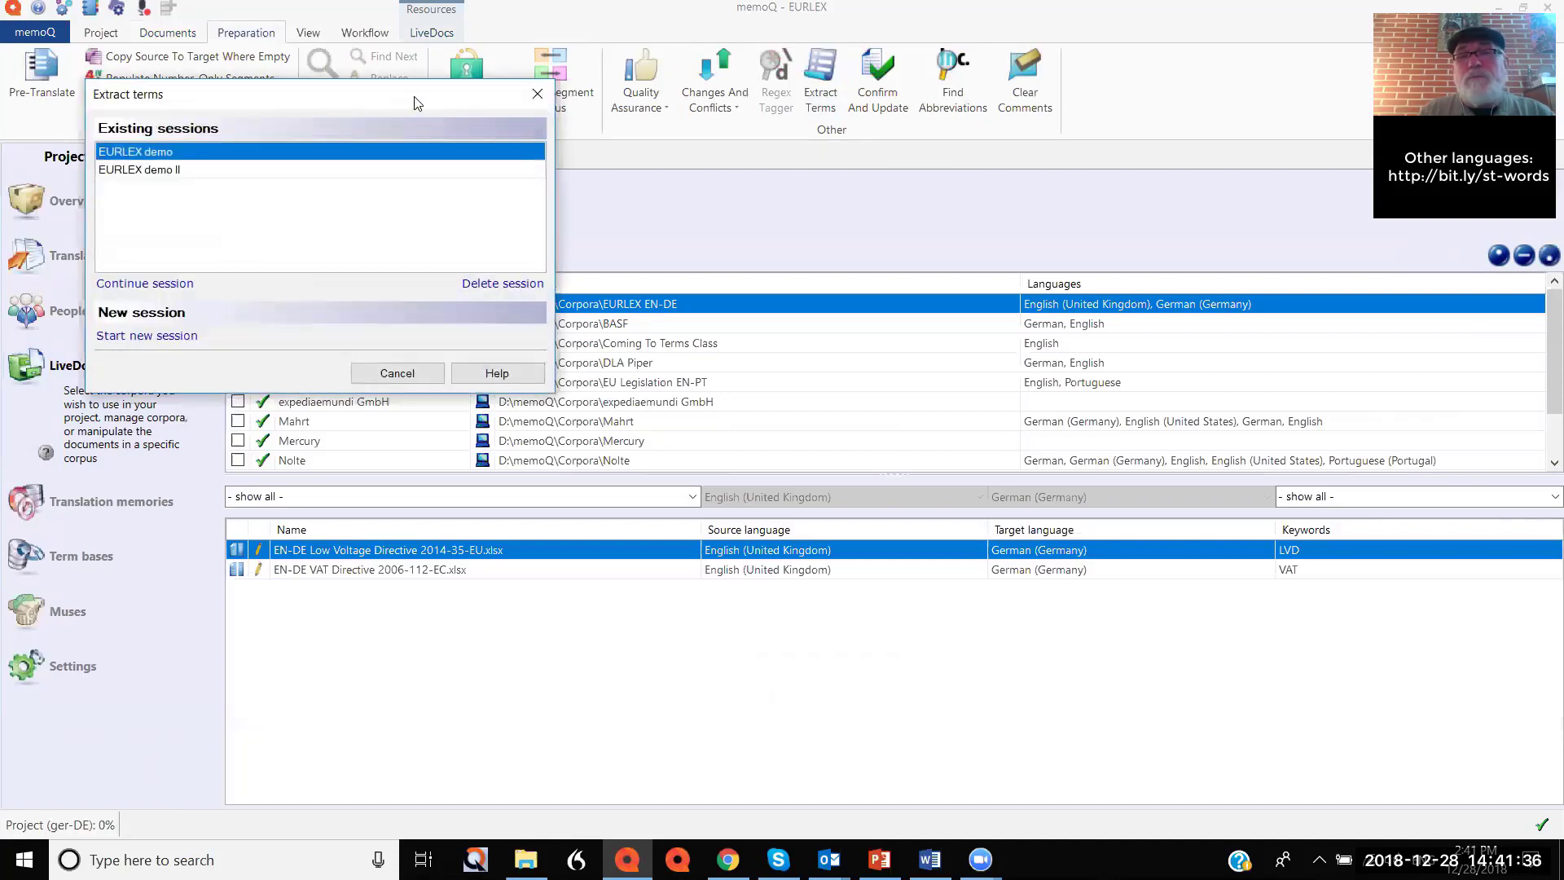
{"action": "left_click_drag", "start_coordinate": [414, 102], "coordinate": [990, 182]}
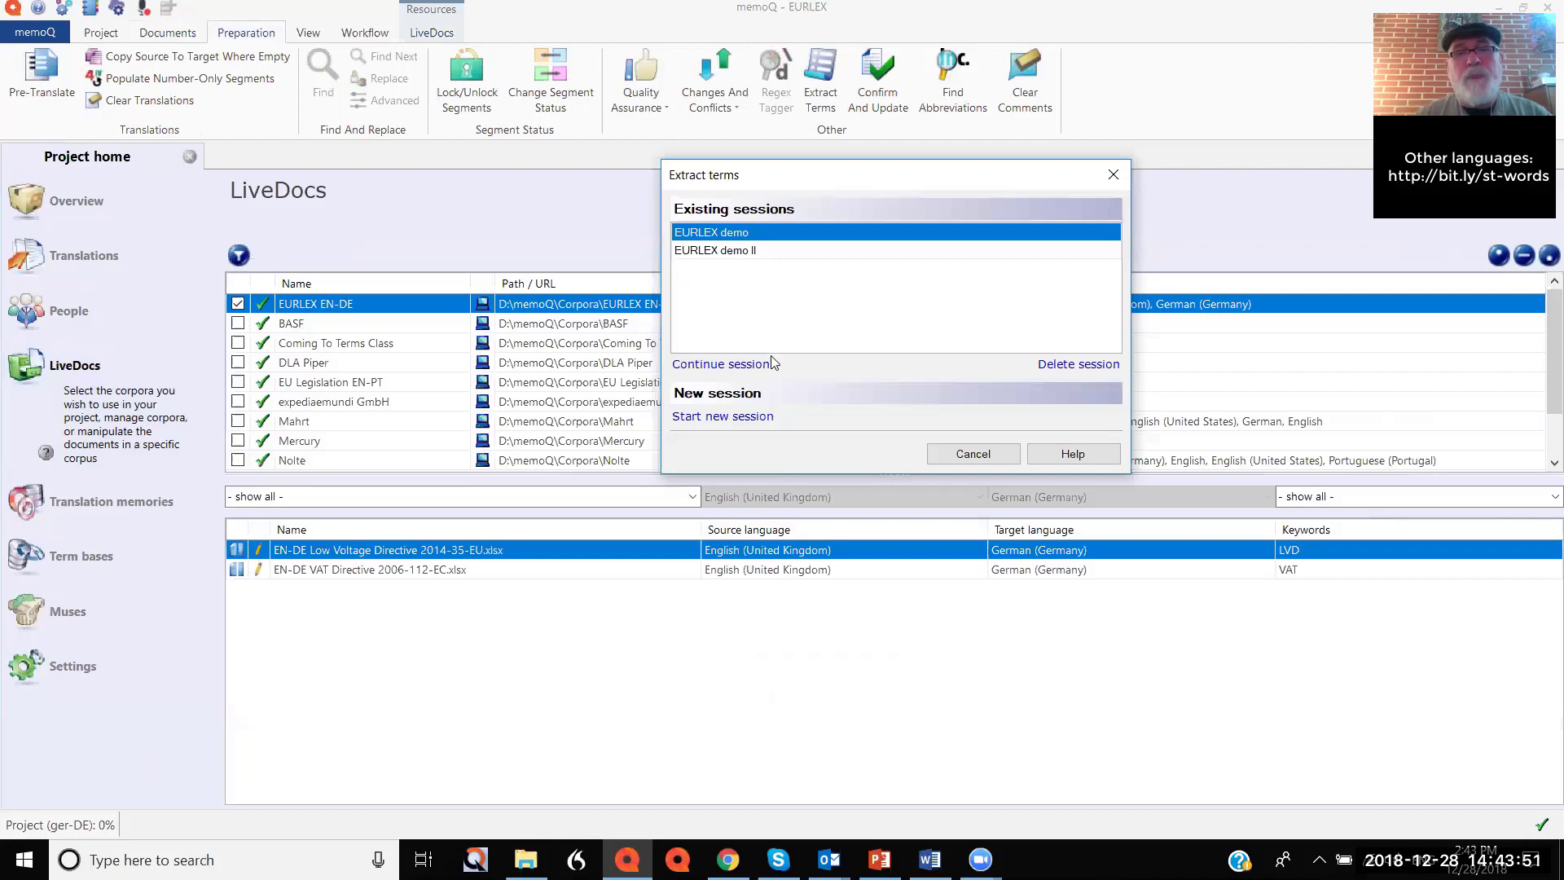
{"action": "left_click", "coordinate": [732, 417]}
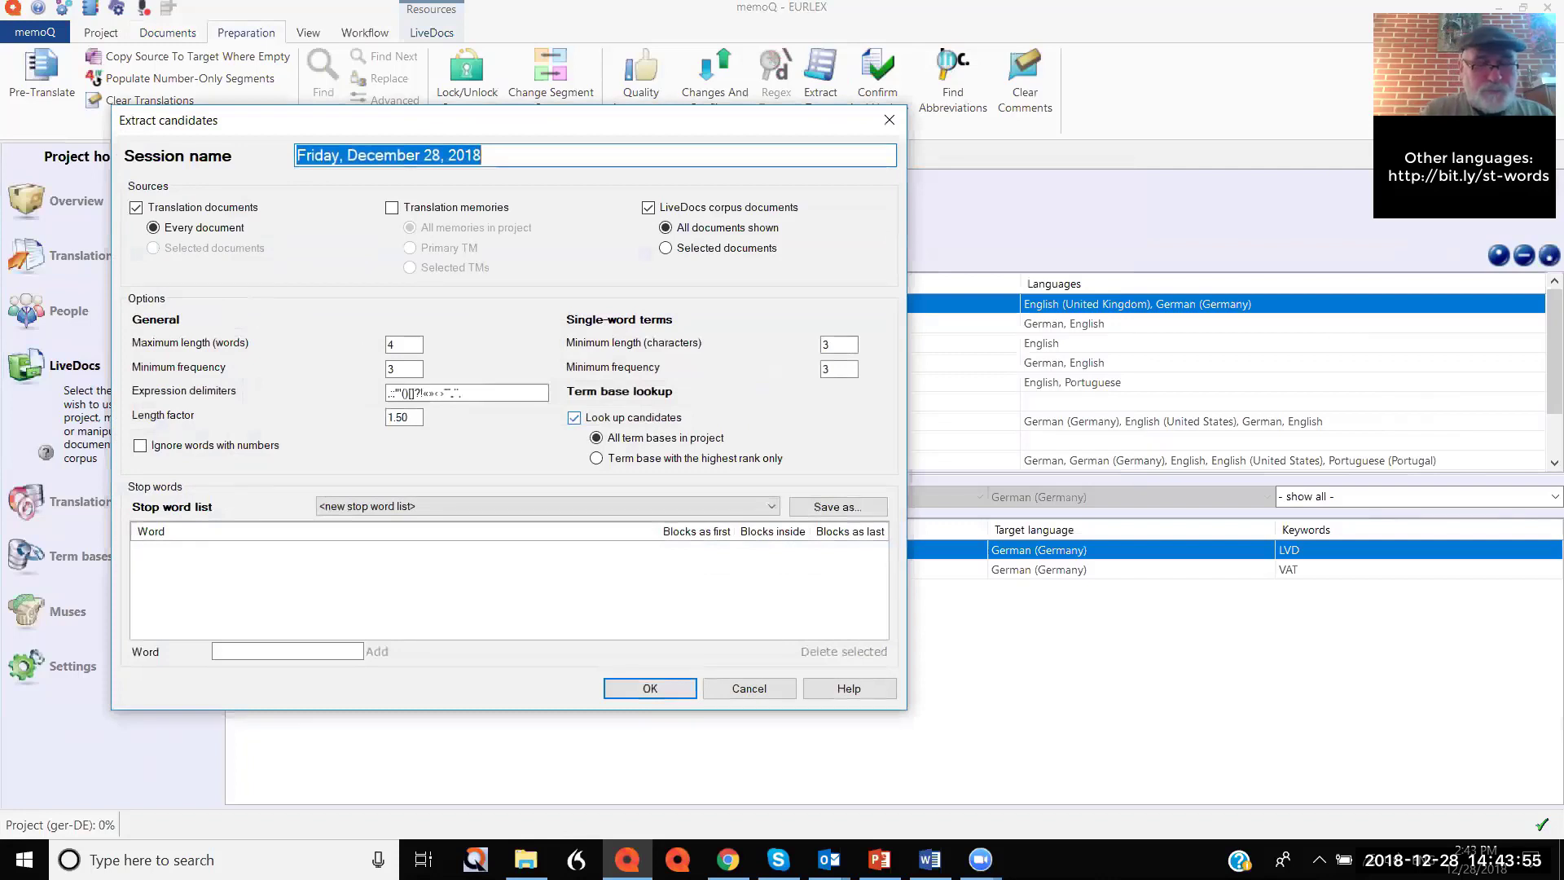
{"action": "type", "text": "EURE"}
{"action": "type", "text": "LEX"}
{"action": "key", "text": "BackSpace"}
{"action": "key", "text": "BackSpace"}
{"action": "key", "text": "BackSpace"}
{"action": "key", "text": "BackSpace"}
{"action": "key", "text": "BackSpace"}
{"action": "type", "text": "LEX dem"}
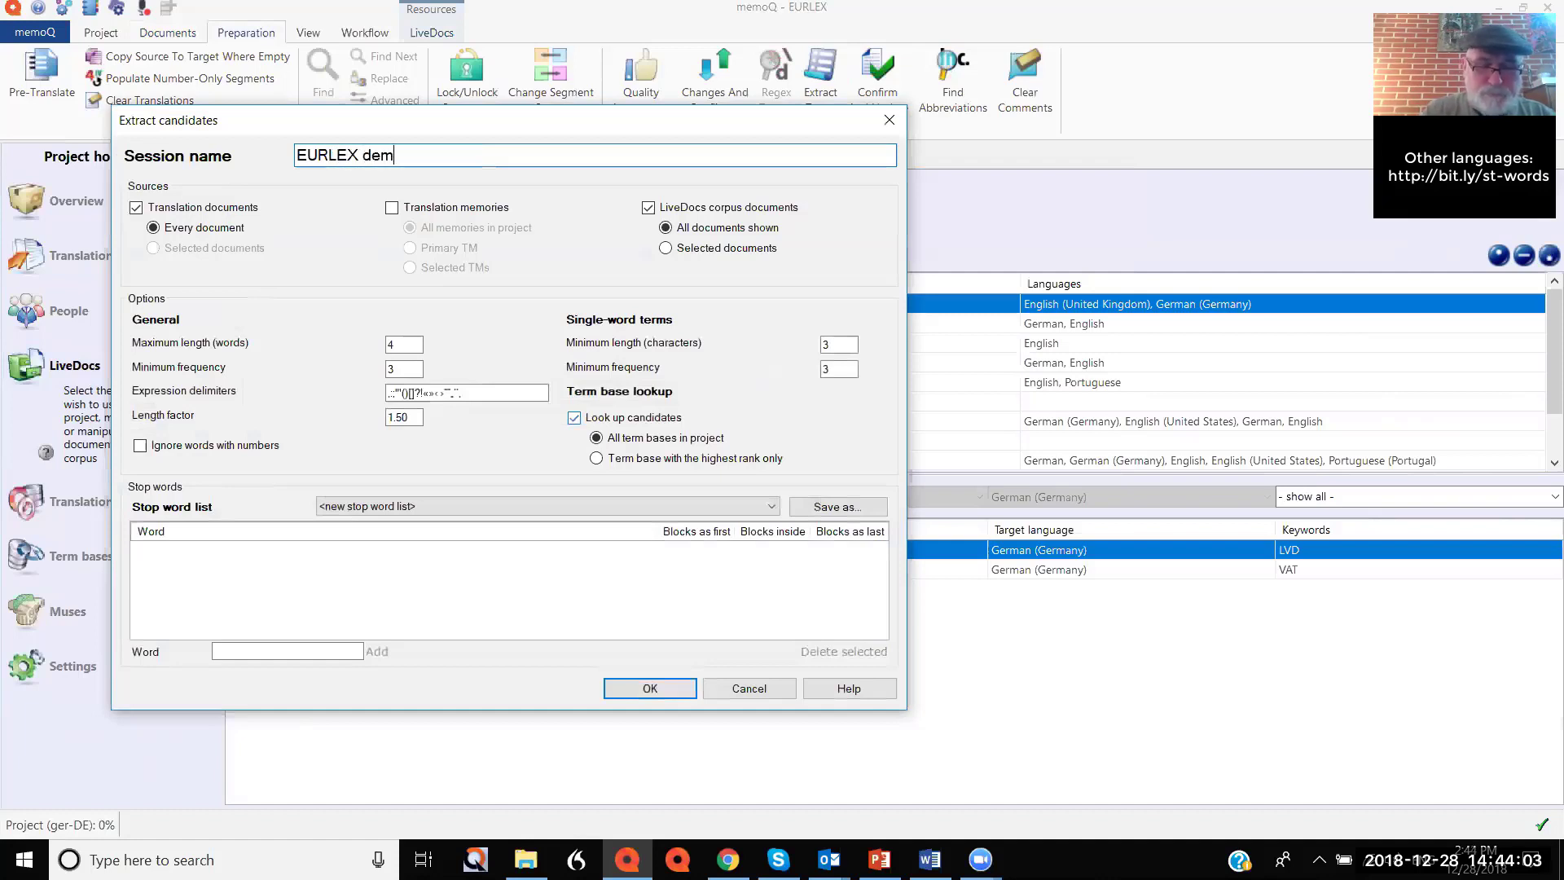
{"action": "type", "text": "o III"}
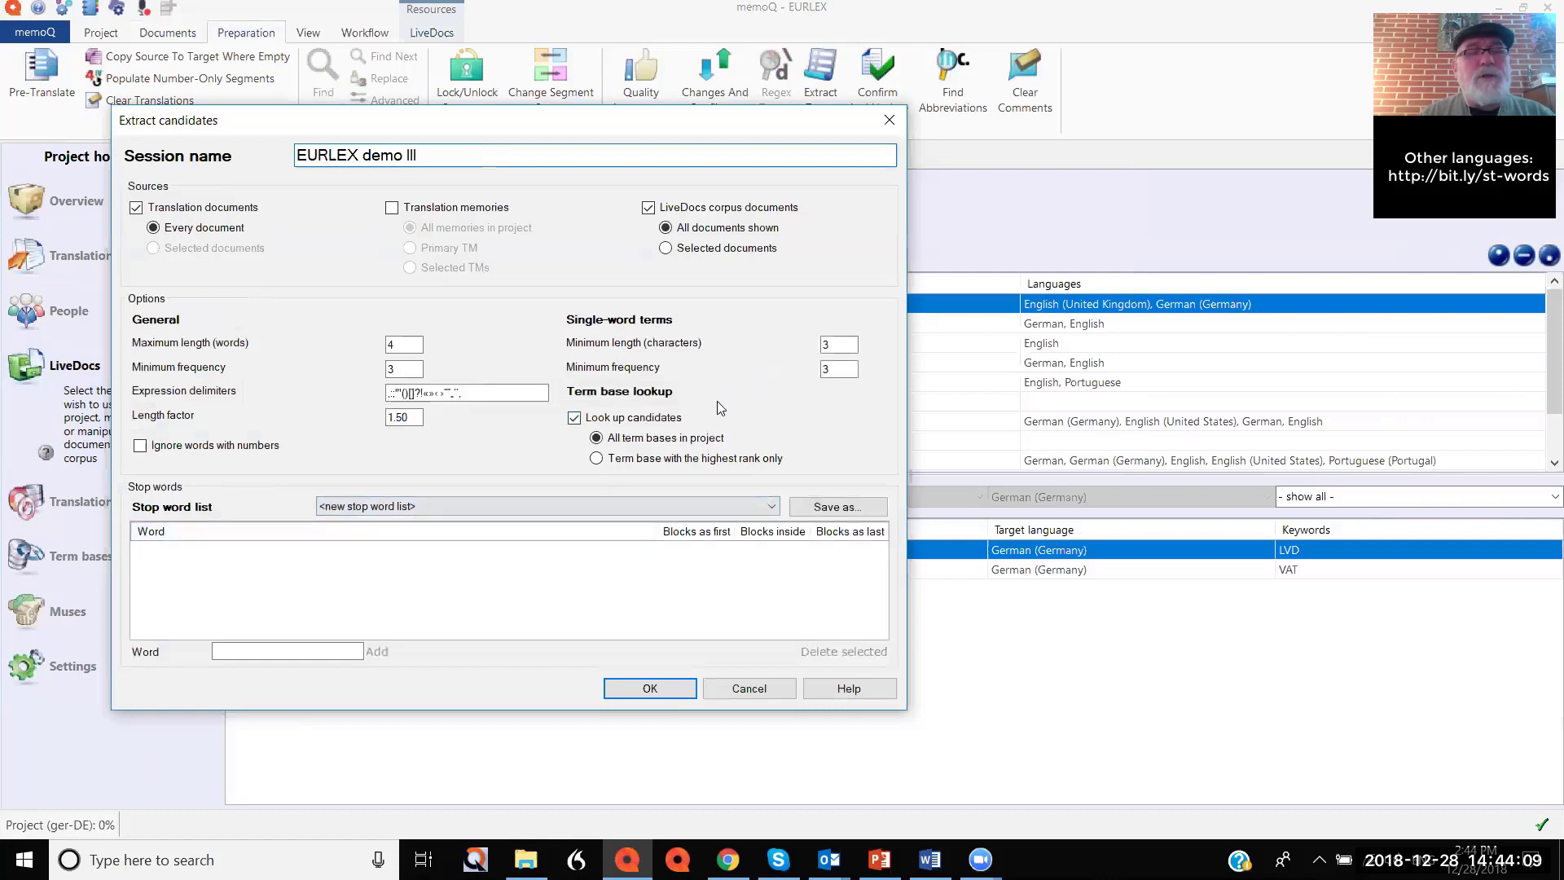
{"action": "left_click", "coordinate": [650, 689]}
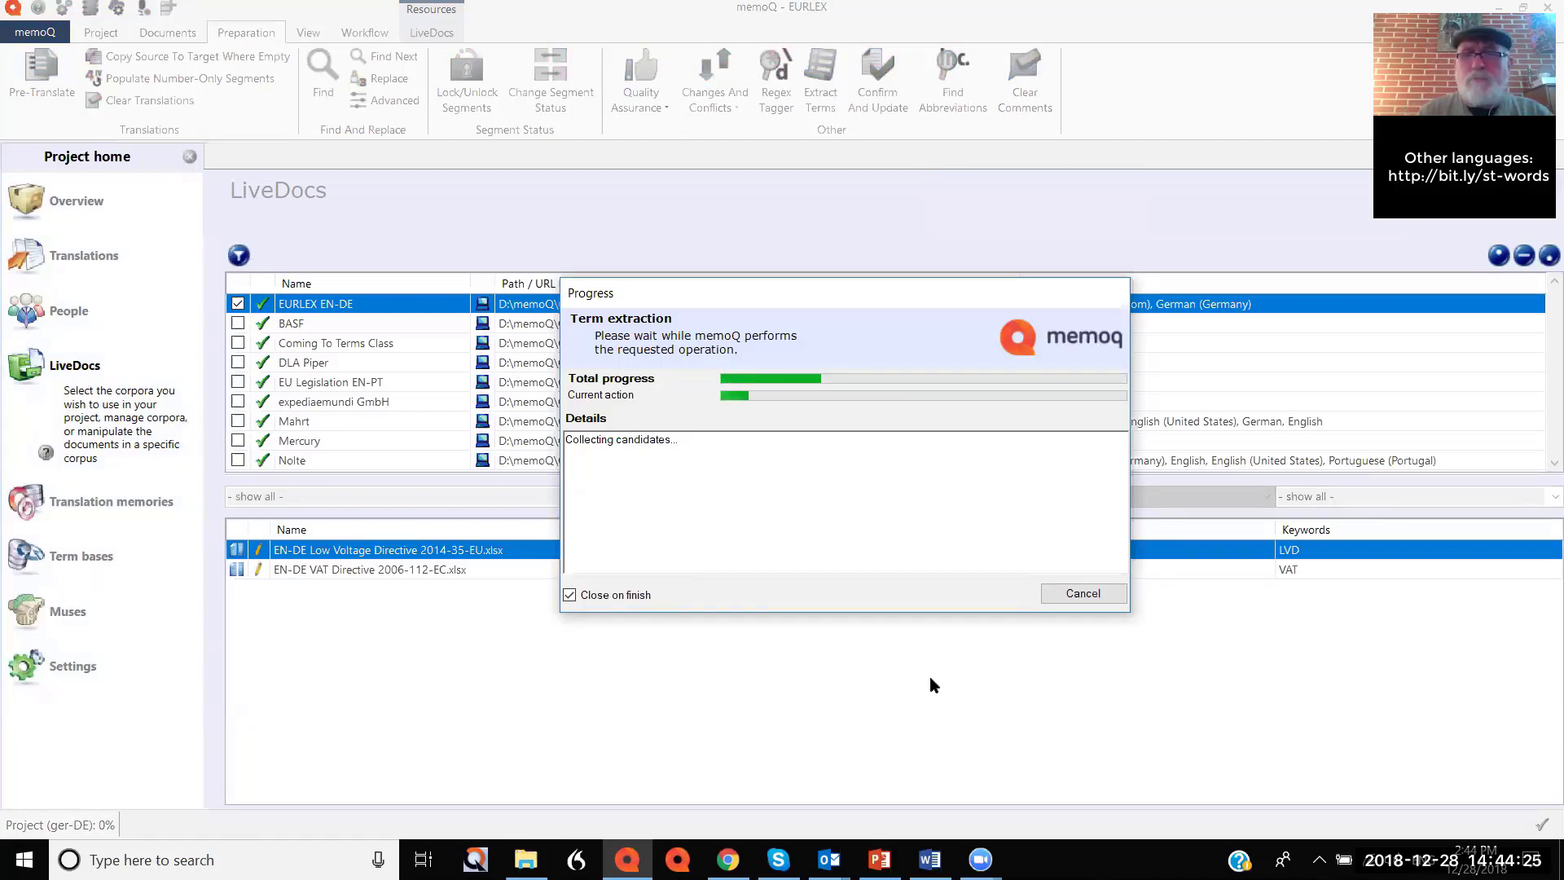
{"action": "left_click", "coordinate": [1049, 596]}
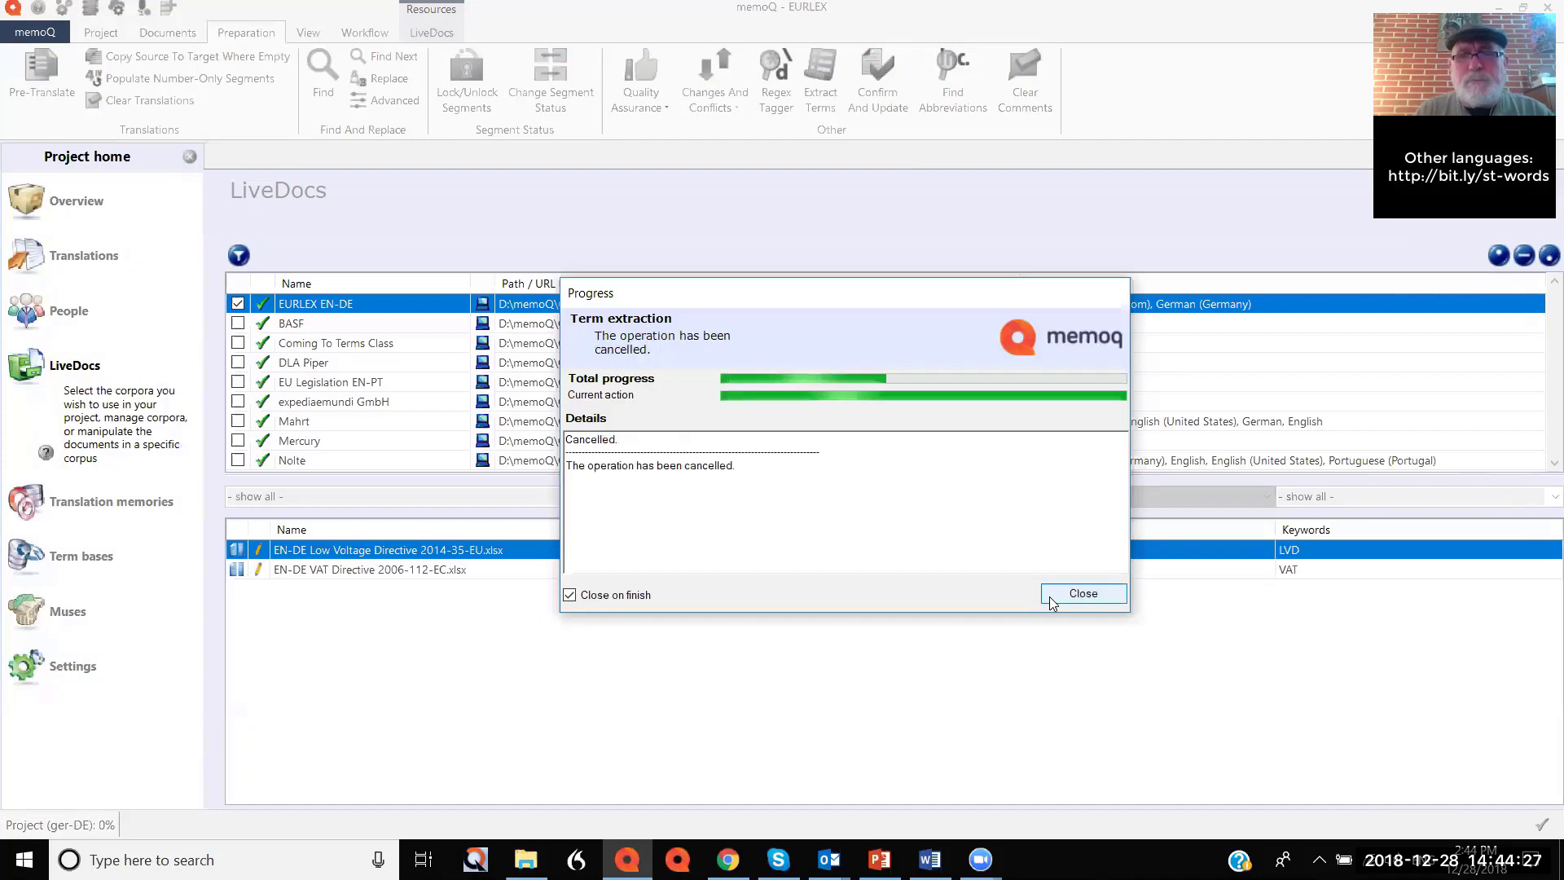
{"action": "left_click", "coordinate": [1049, 596]}
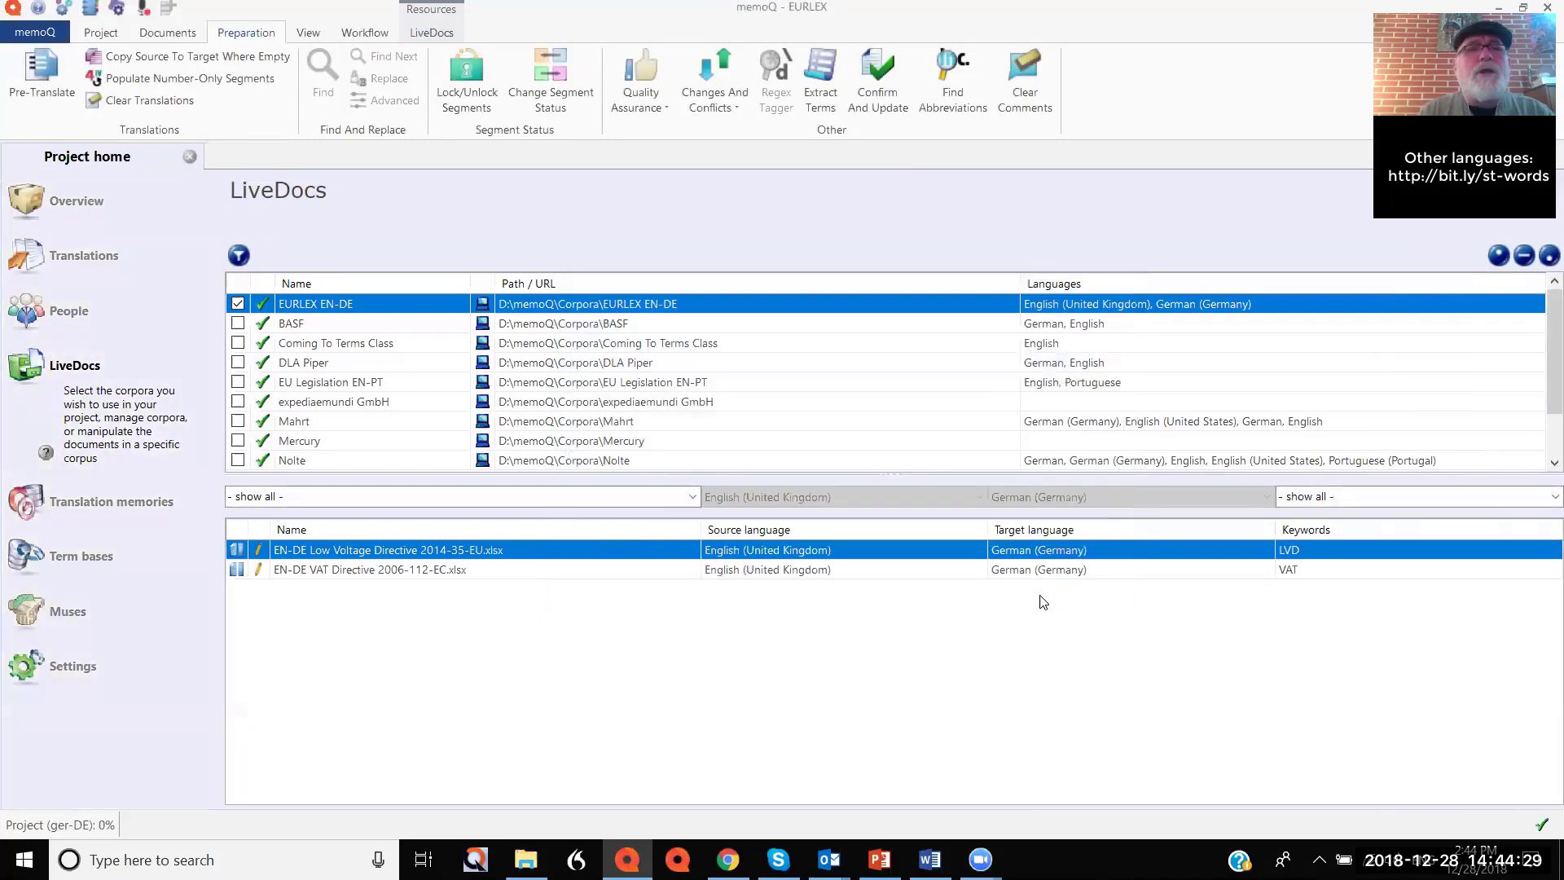
Start a new term extraction session and name it EURELEX demo III.
{"action": "left_click", "coordinate": [822, 88]}
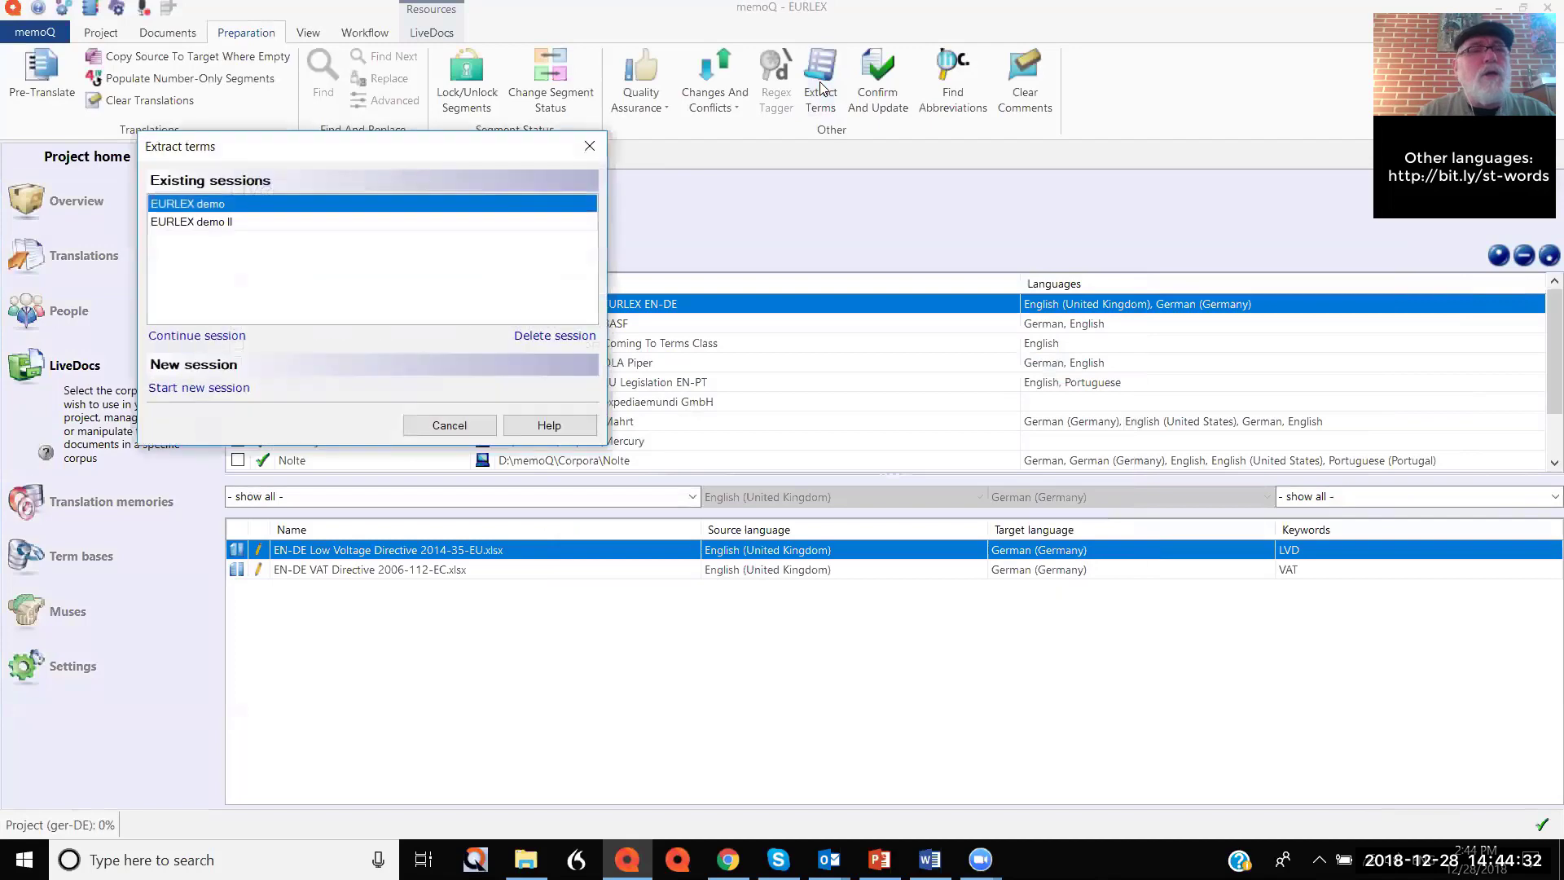
{"action": "left_click", "coordinate": [232, 388]}
{"action": "type", "text": "E"}
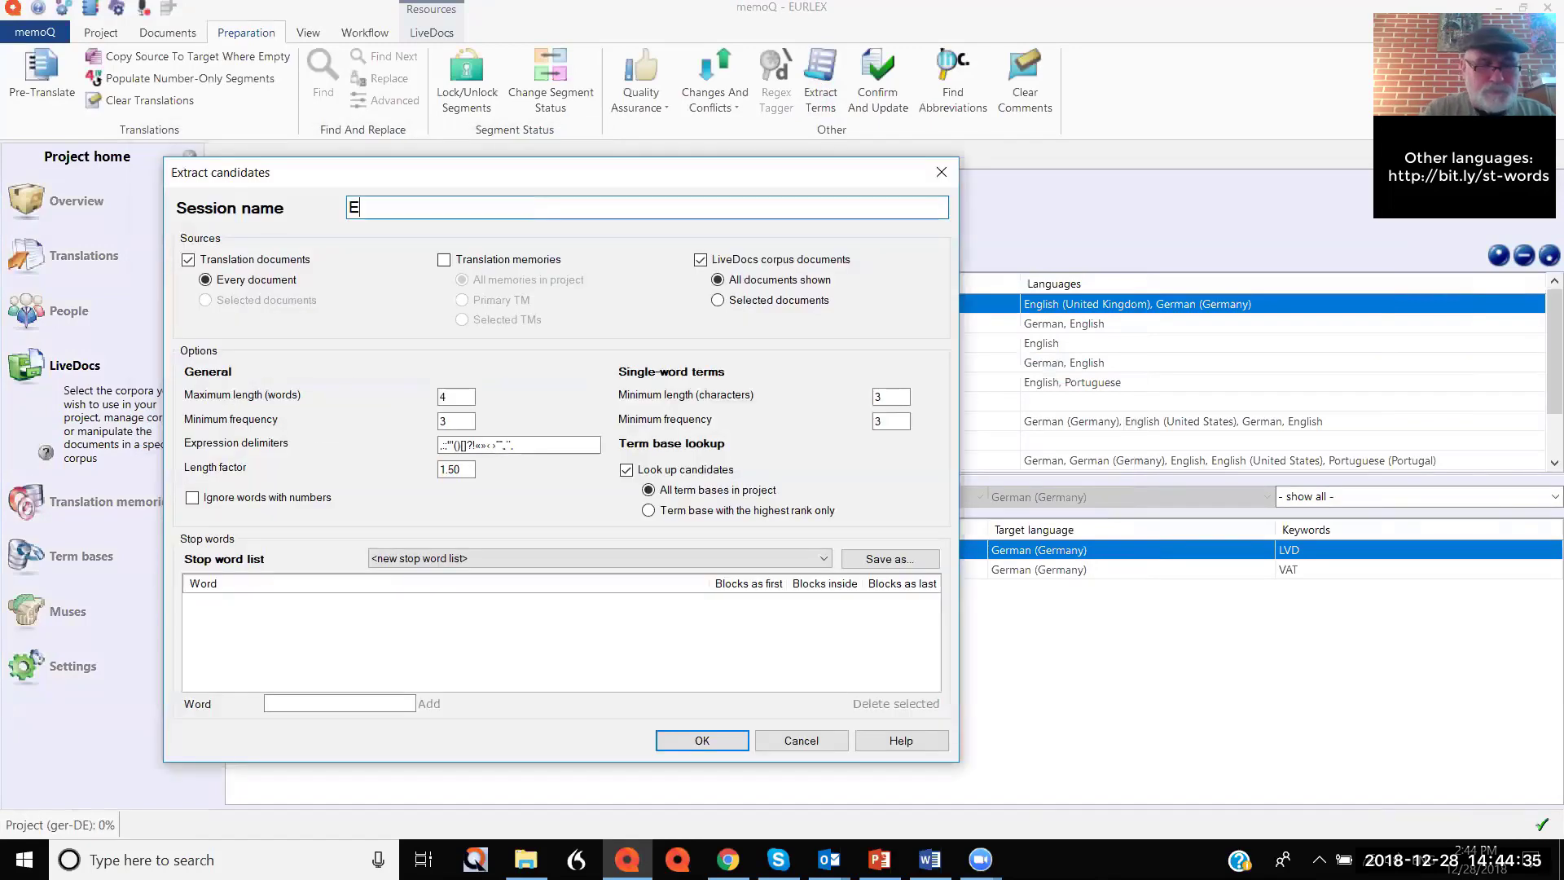
{"action": "type", "text": "URELEX demo III"}
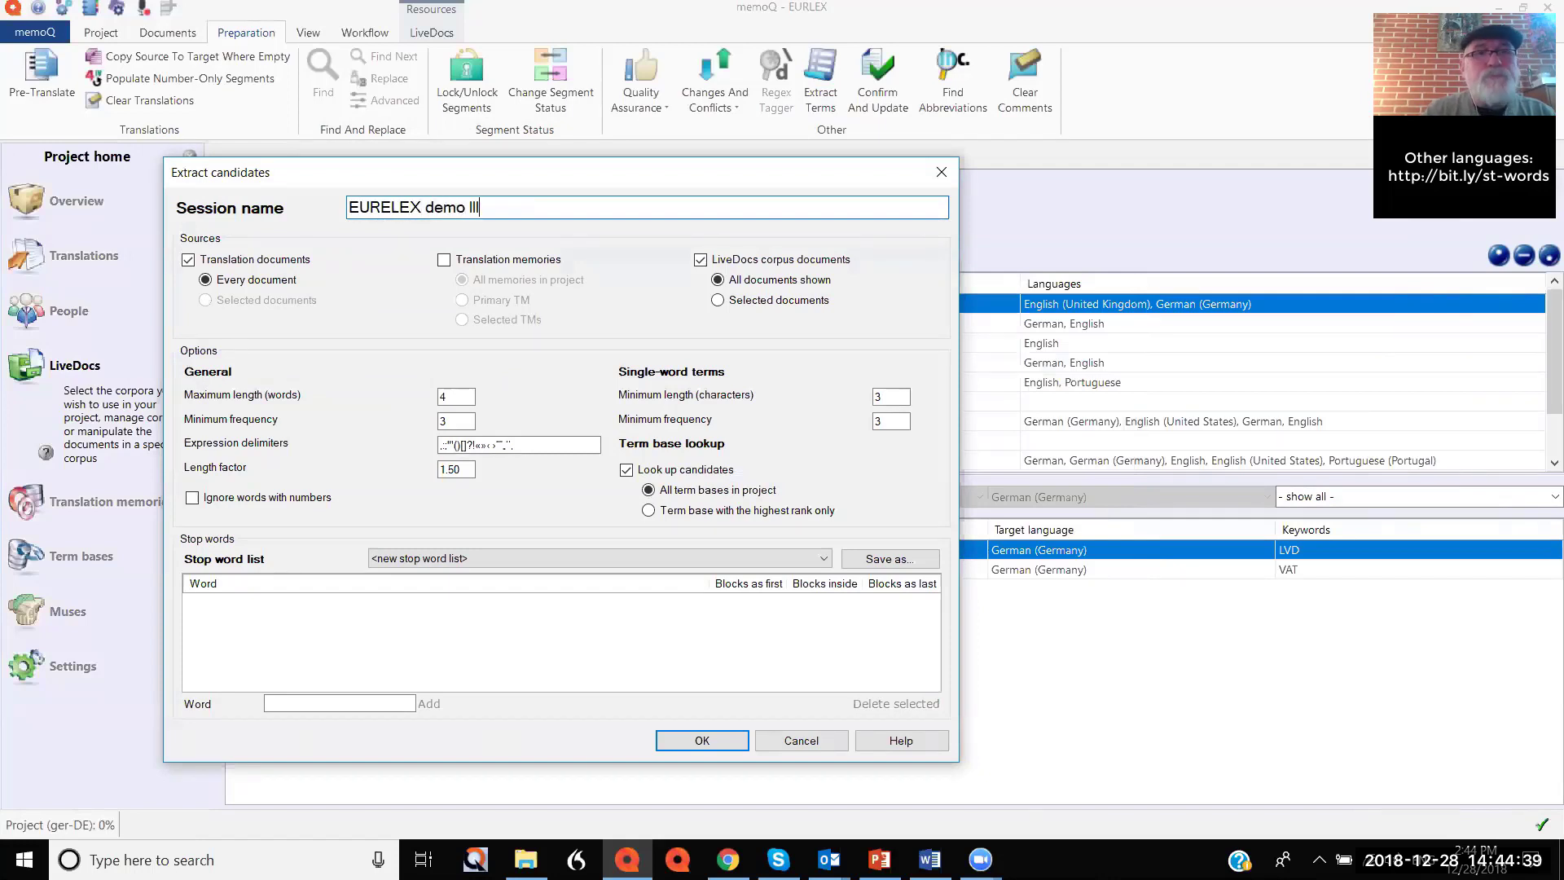
Exclude translation documents from the sources, use only the selected LiveDocs corpus documents, and extract the candidates.
{"action": "left_click", "coordinate": [189, 260]}
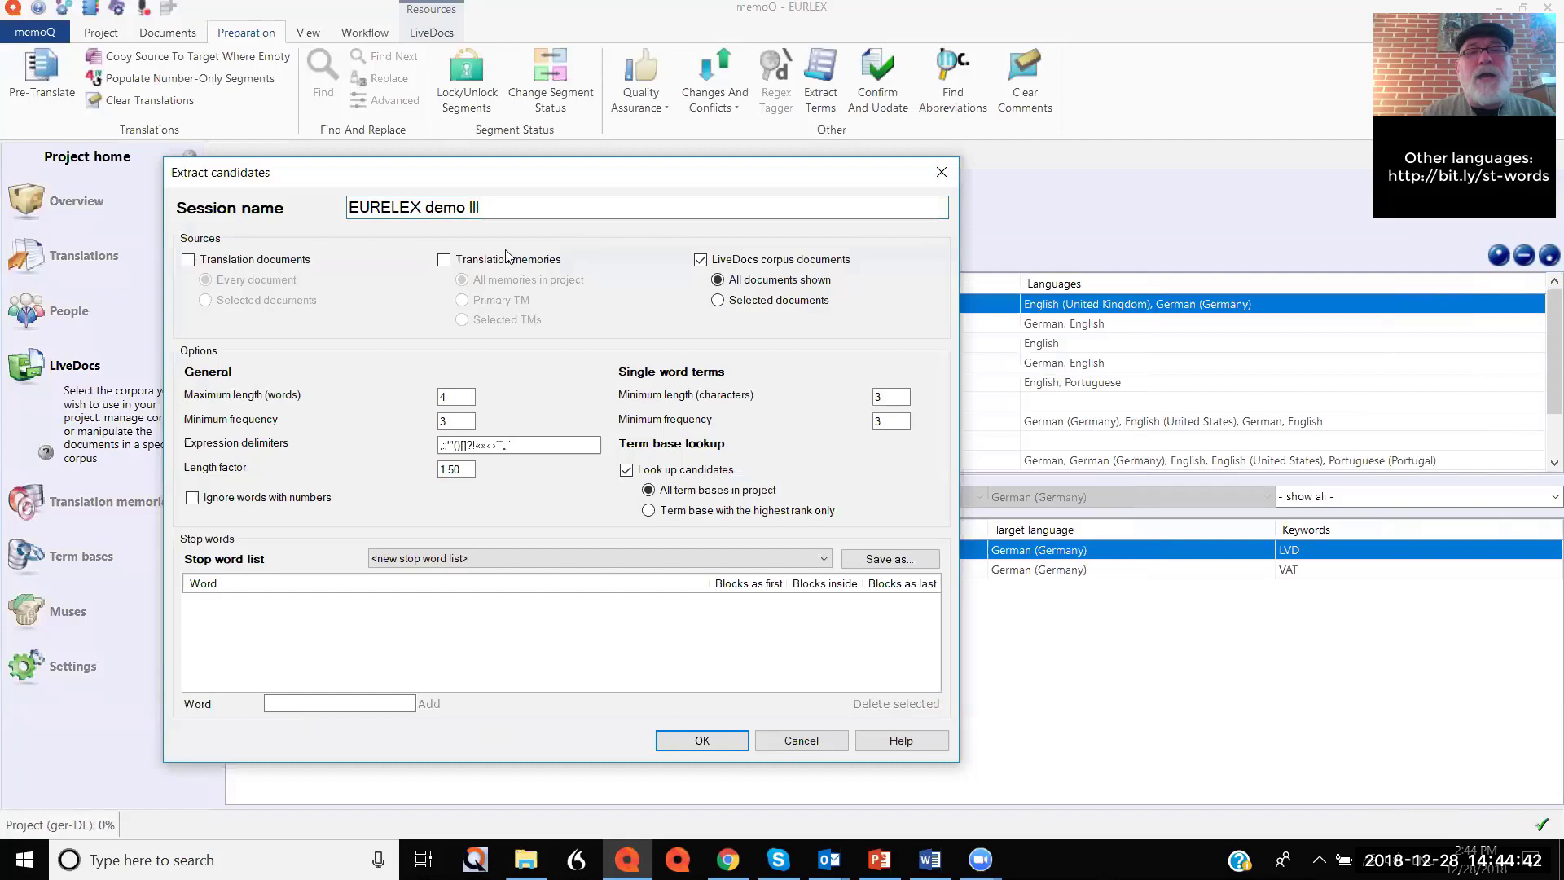
{"action": "left_click", "coordinate": [717, 300]}
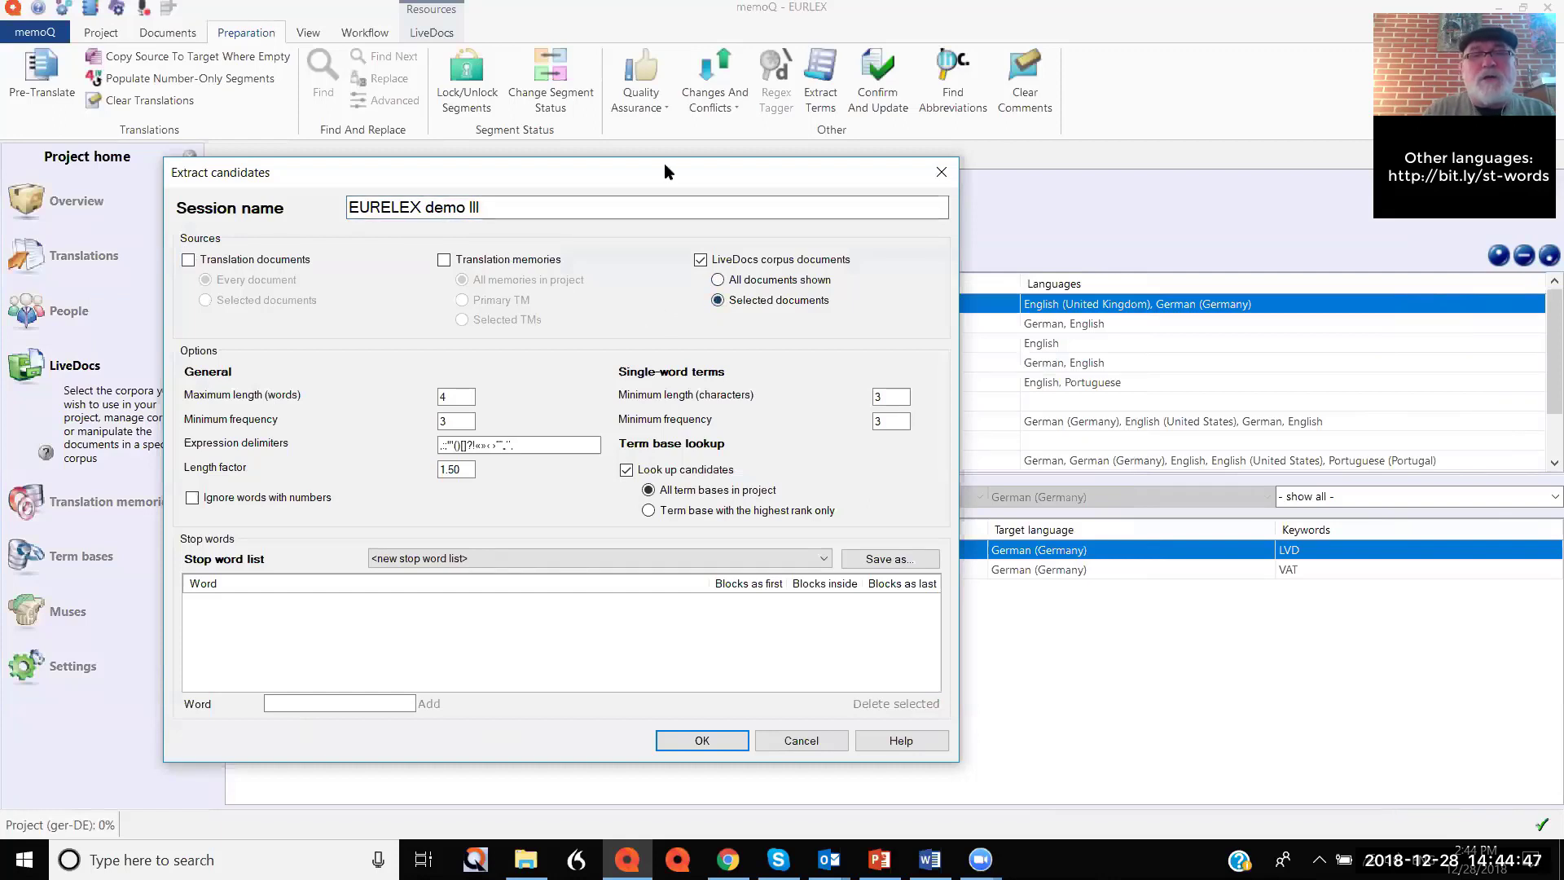
{"action": "left_click_drag", "start_coordinate": [666, 166], "coordinate": [1060, 159]}
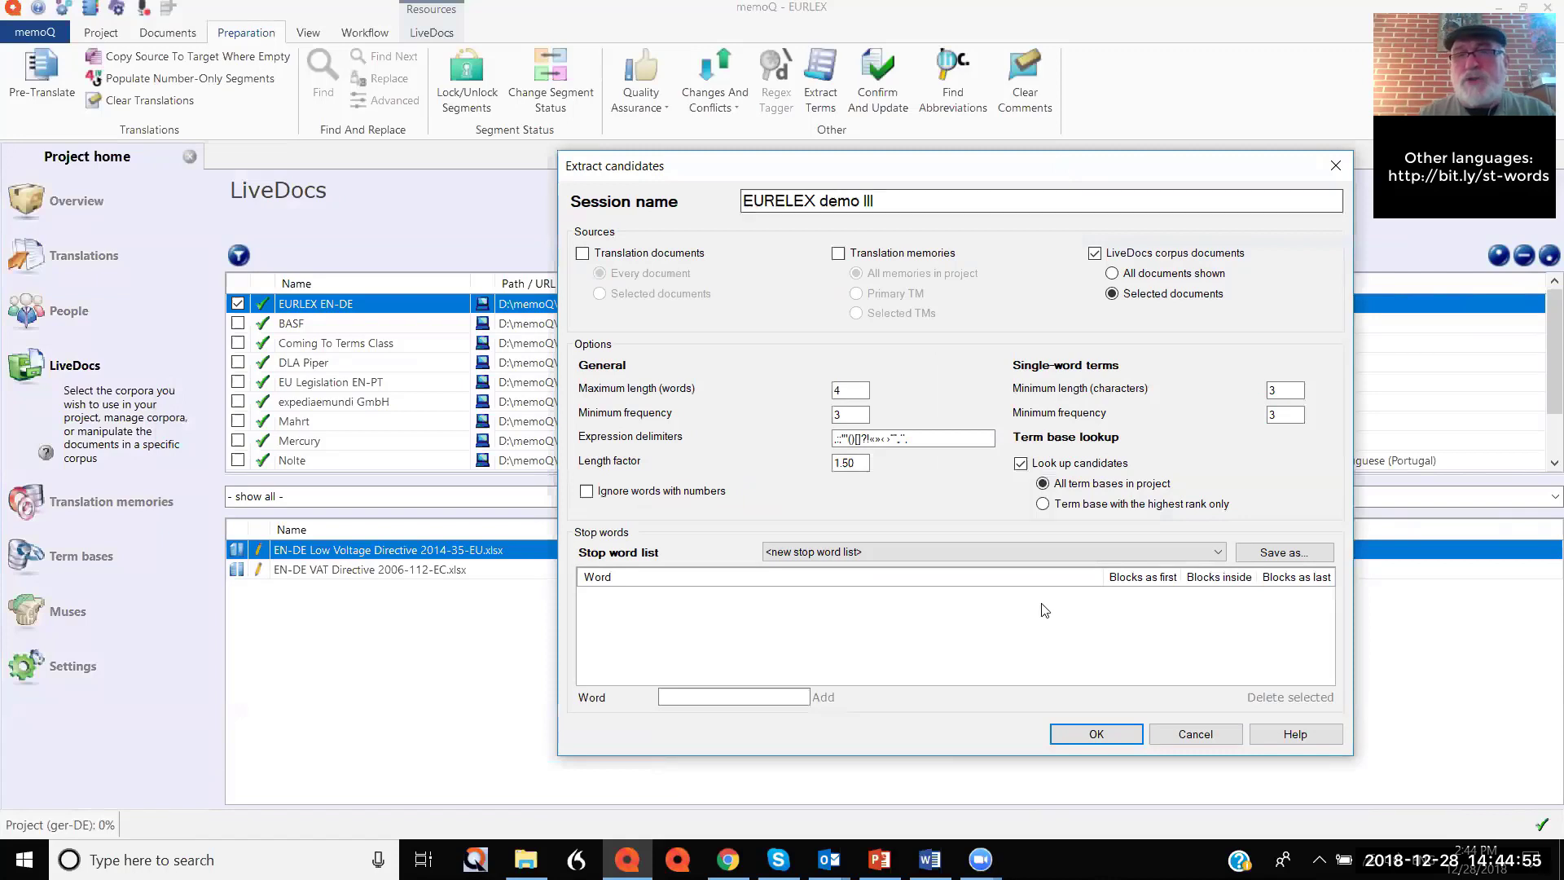
{"action": "left_click", "coordinate": [1088, 734]}
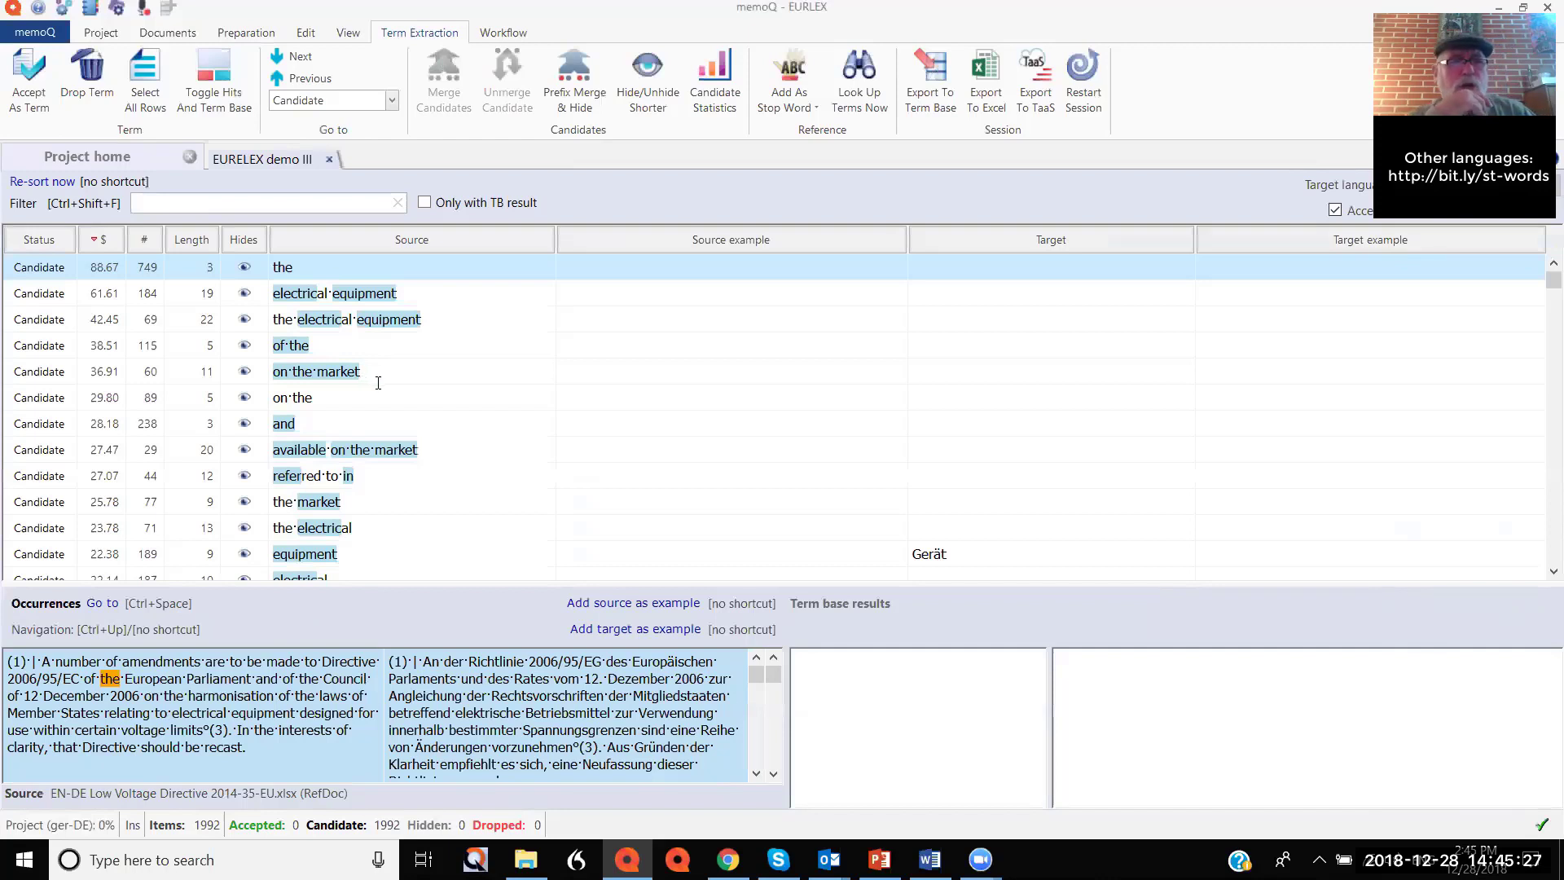
Select the candidate "and" in the list, and restart the extraction session to bring back its candidate extraction settings.
{"action": "left_click", "coordinate": [365, 422]}
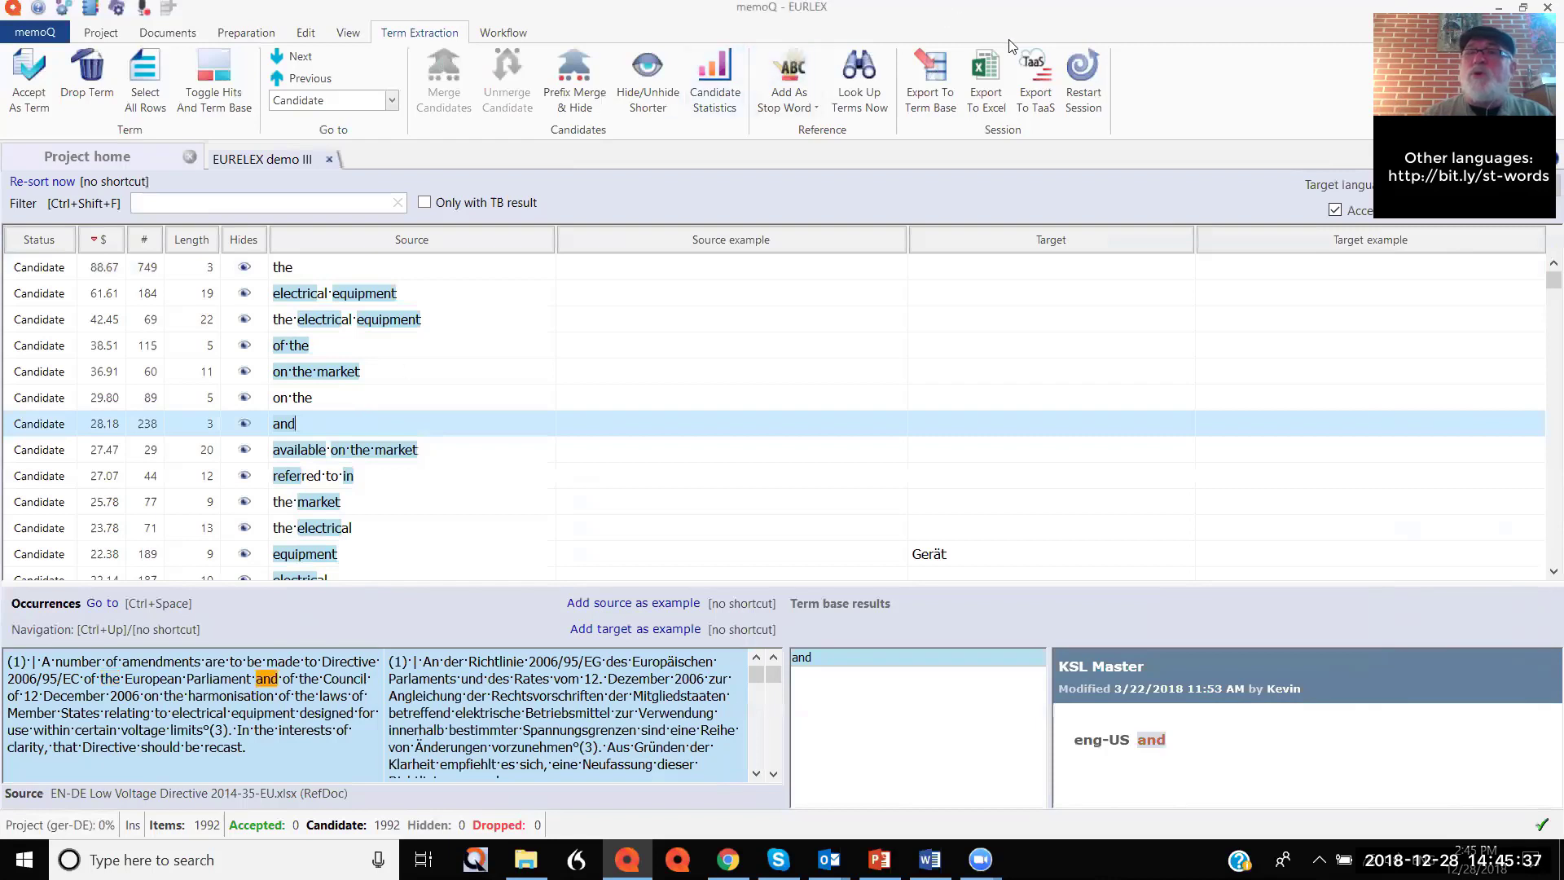
{"action": "left_click", "coordinate": [1088, 79]}
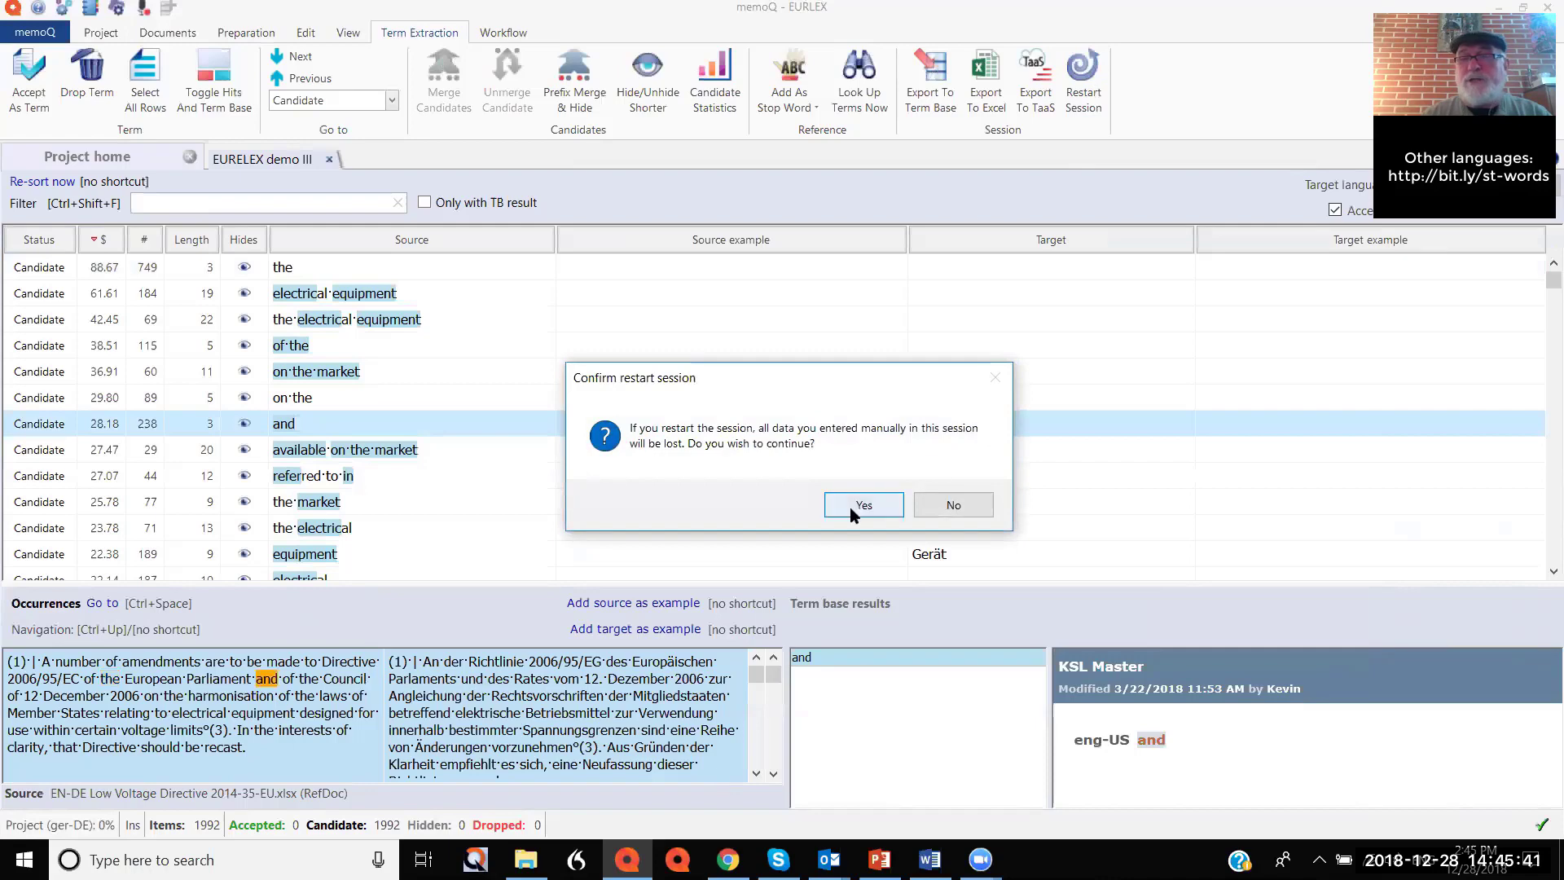
{"action": "left_click", "coordinate": [848, 510]}
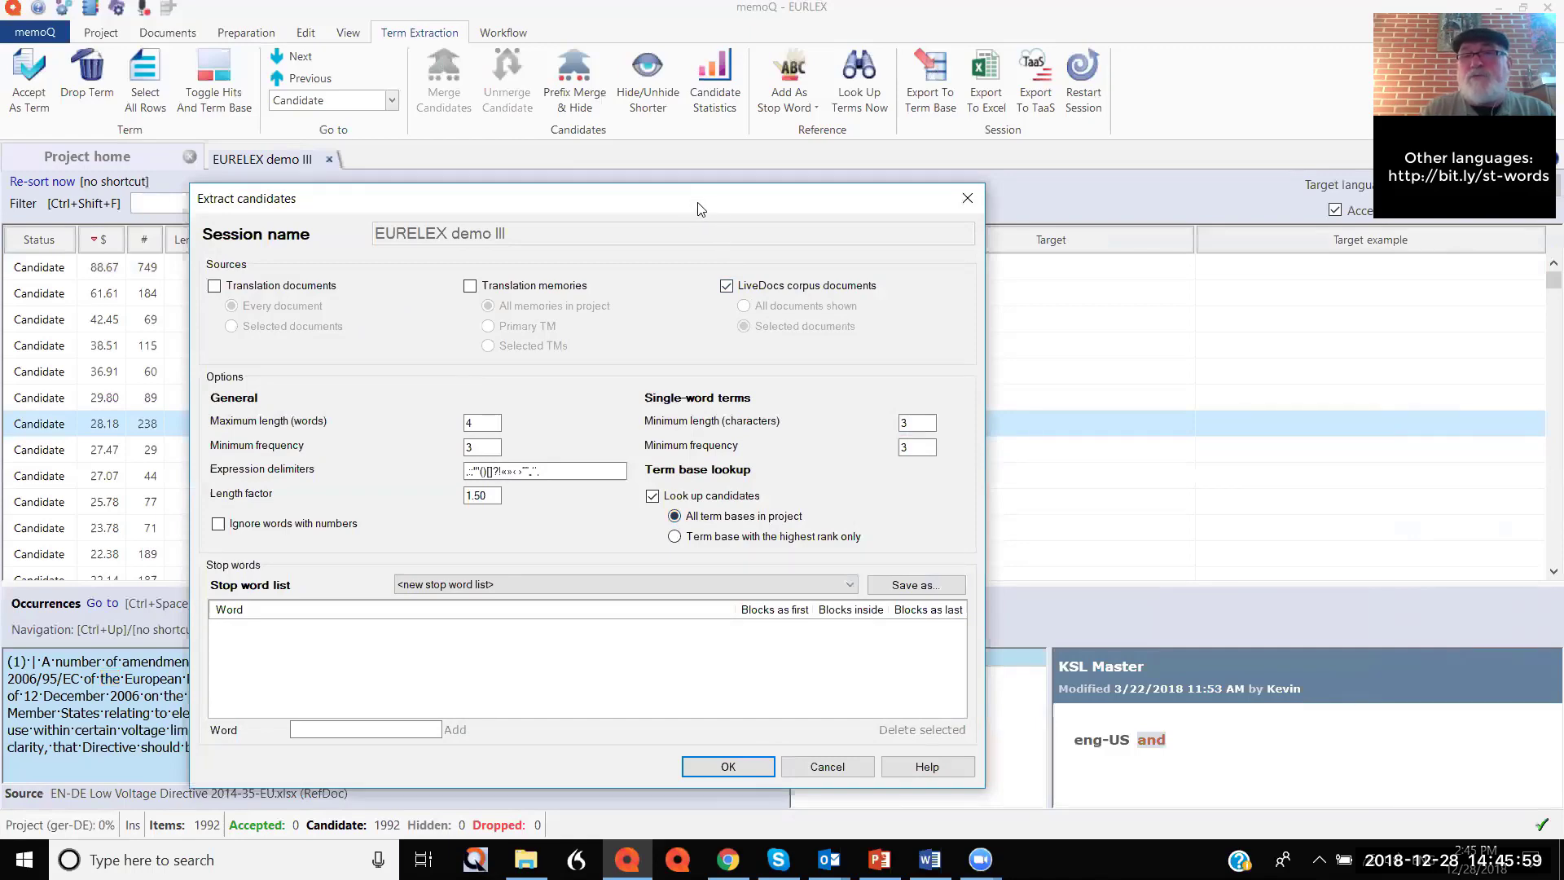
{"action": "left_click_drag", "start_coordinate": [697, 209], "coordinate": [927, 98]}
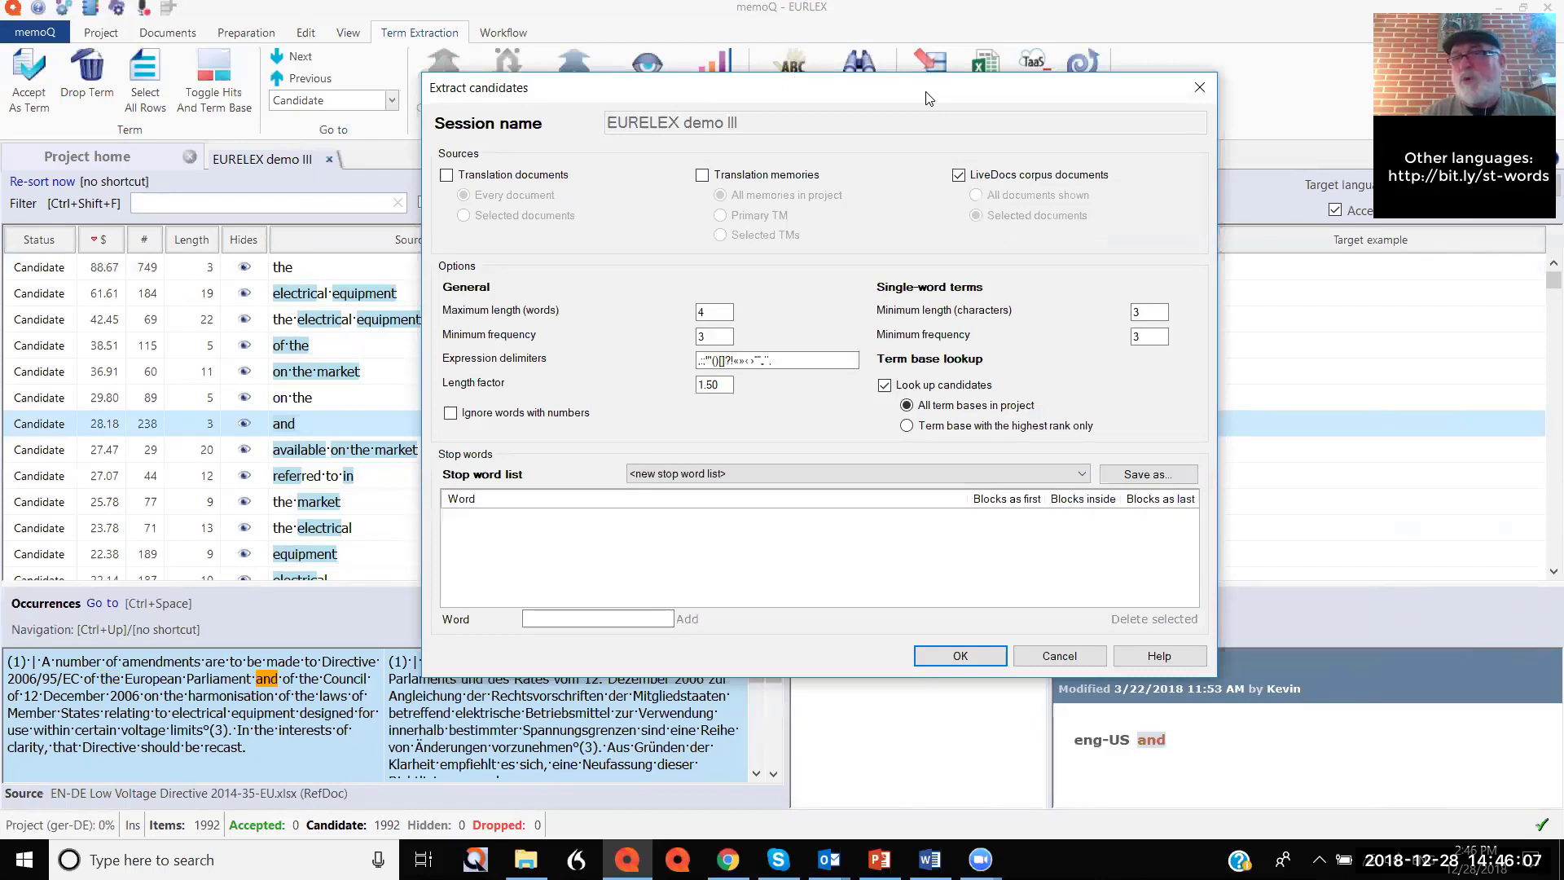
Save the session's new stop word list as a local resource named EURLEX-EN.
{"action": "left_click", "coordinate": [1082, 474]}
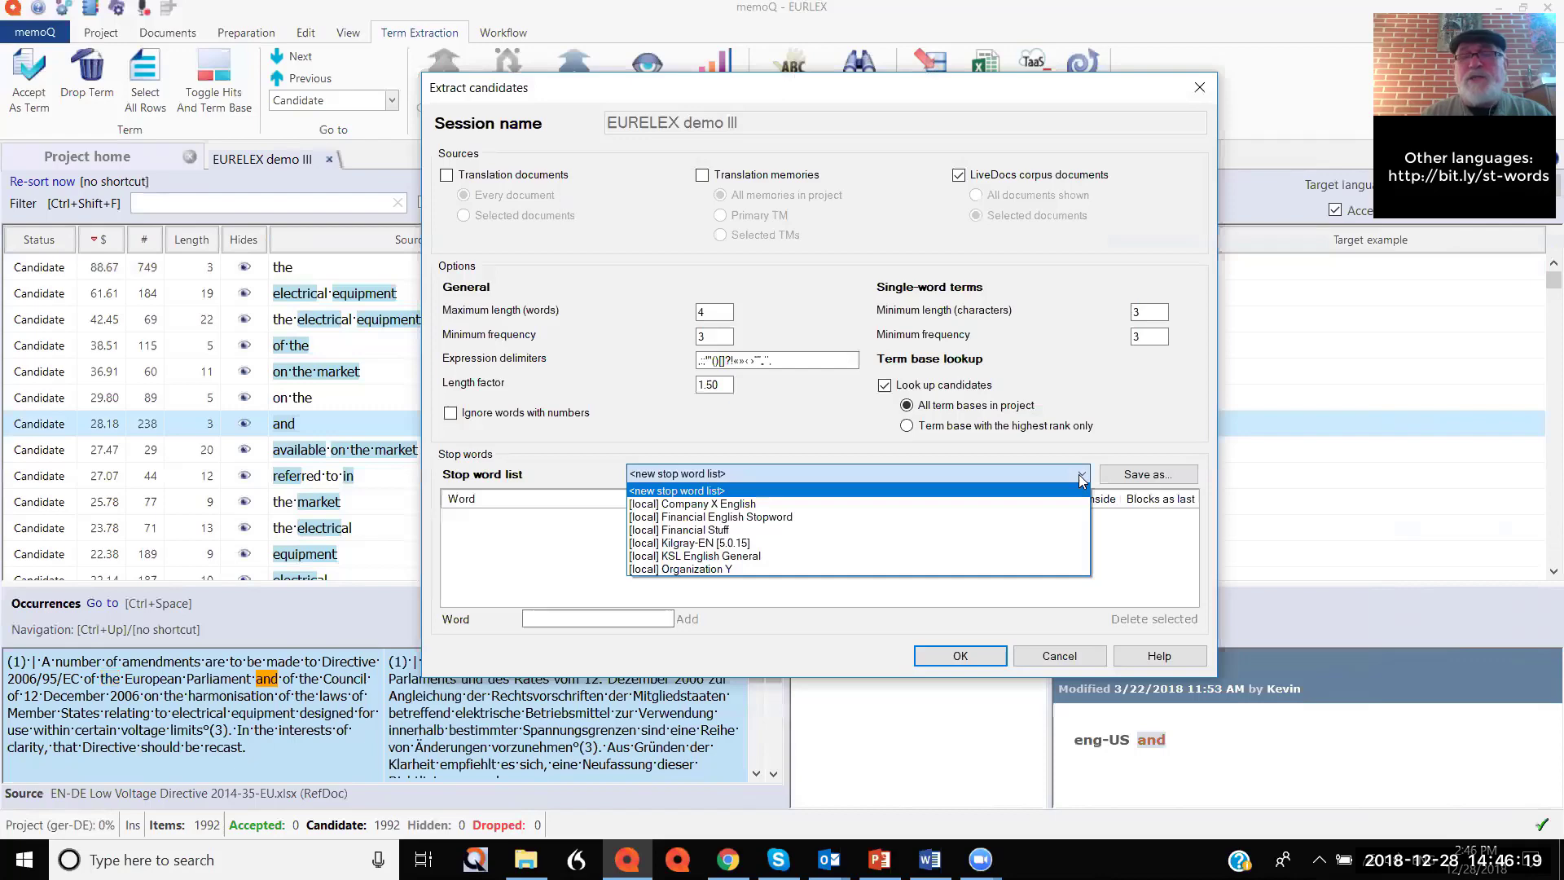
{"action": "left_click", "coordinate": [1128, 479]}
{"action": "left_click", "coordinate": [1129, 476]}
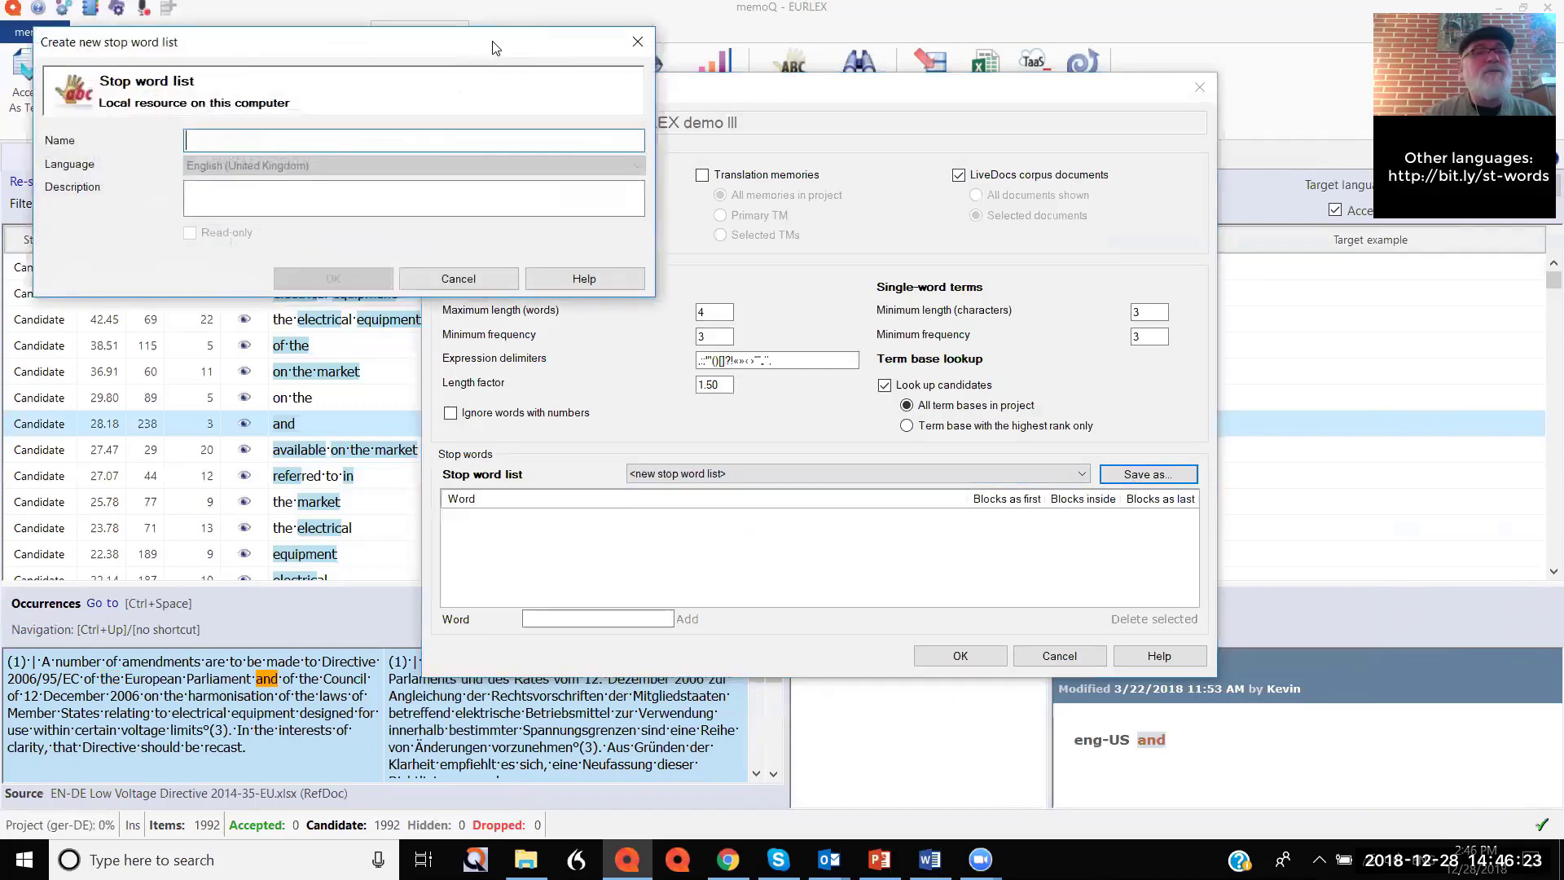
{"action": "type", "text": "EURE"}
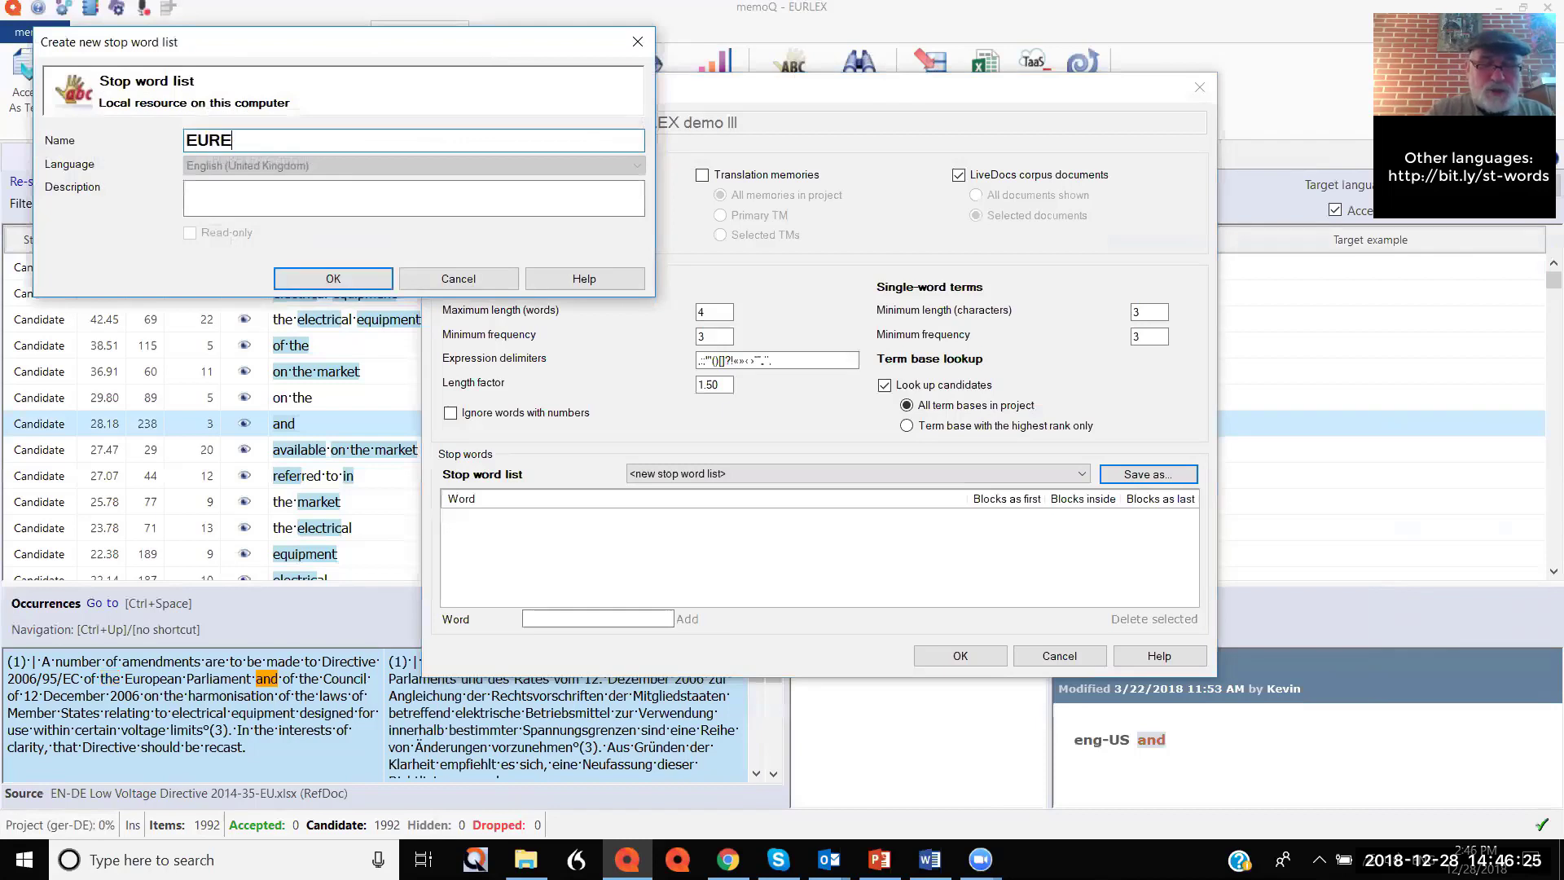
{"action": "type", "text": "X"}
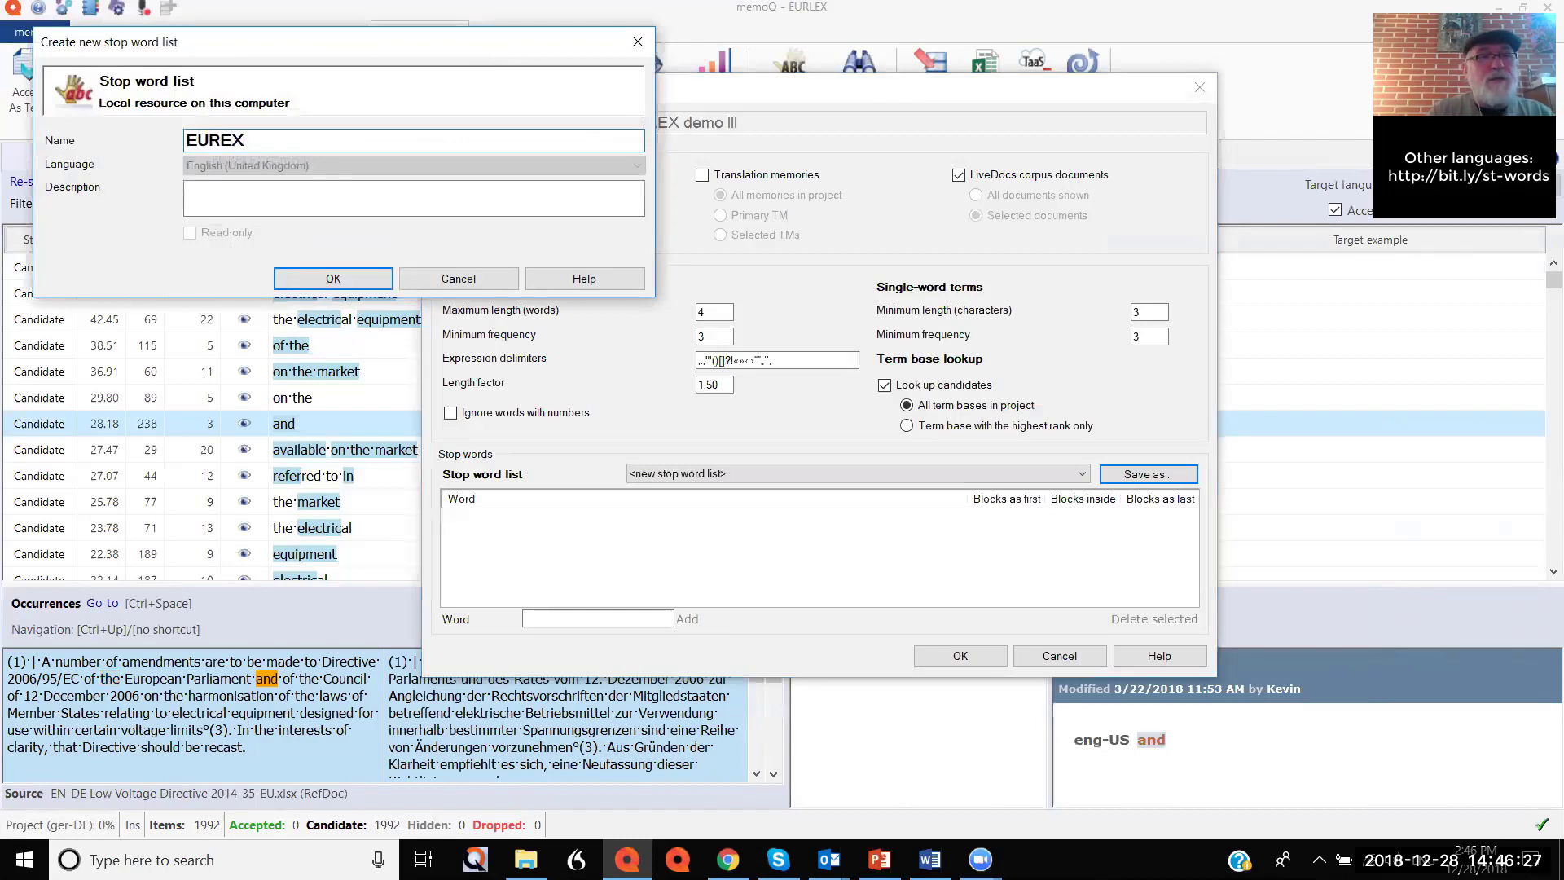
{"action": "key", "text": "BackSpace"}
{"action": "key", "text": "BackSpace"}
{"action": "type", "text": "LEX"}
{"action": "key", "text": "alt+space"}
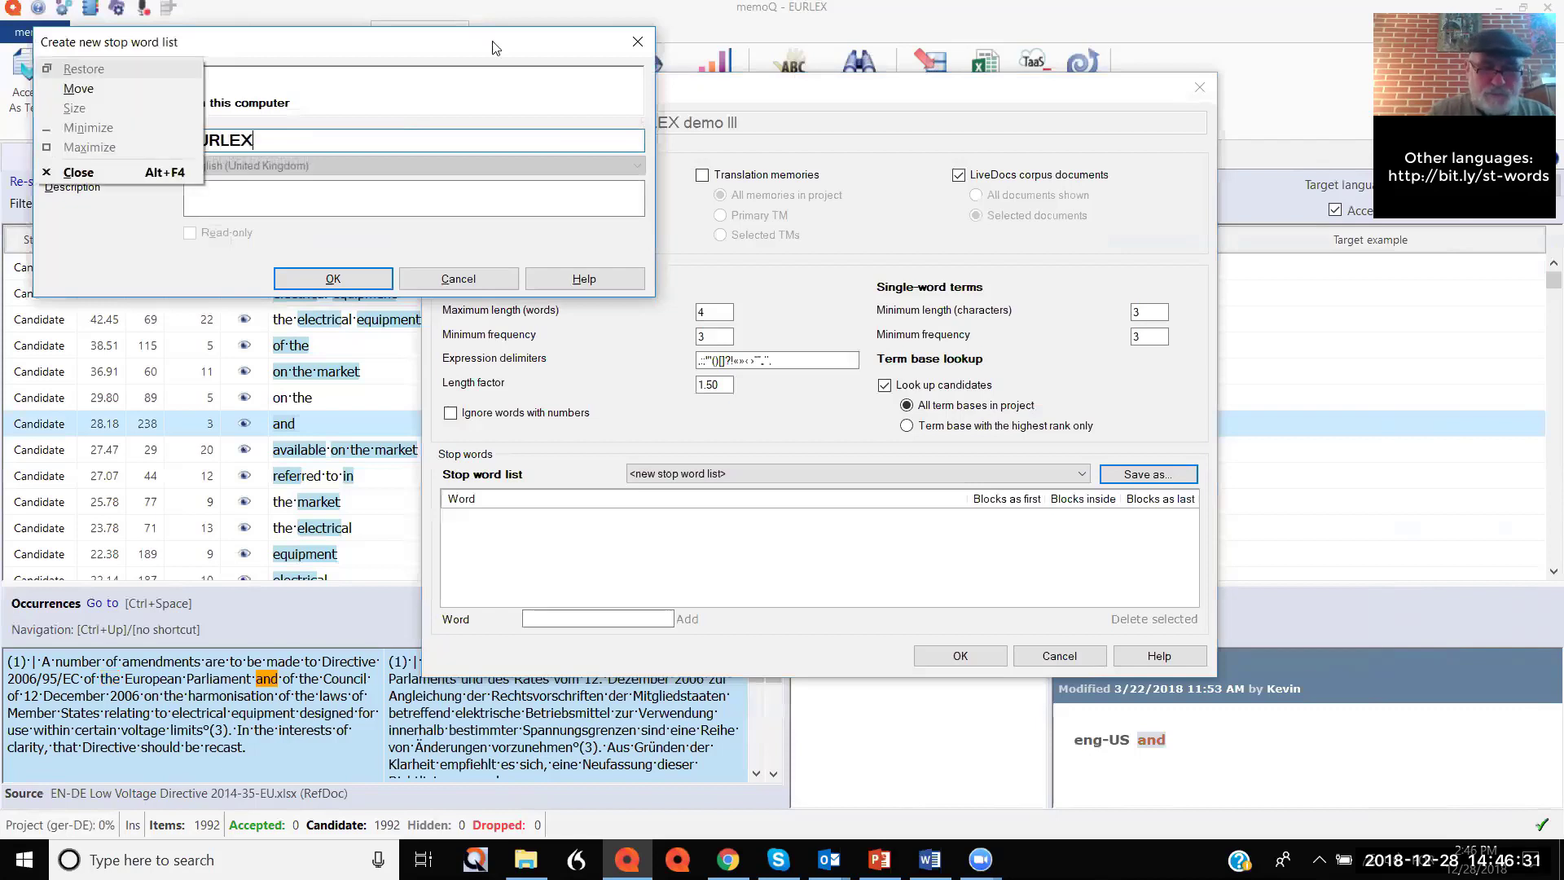
{"action": "key", "text": "Escape"}
{"action": "type", "text": "gl"}
{"action": "key", "text": "BackSpace"}
{"action": "key", "text": "BackSpace"}
{"action": "key", "text": "BackSpace"}
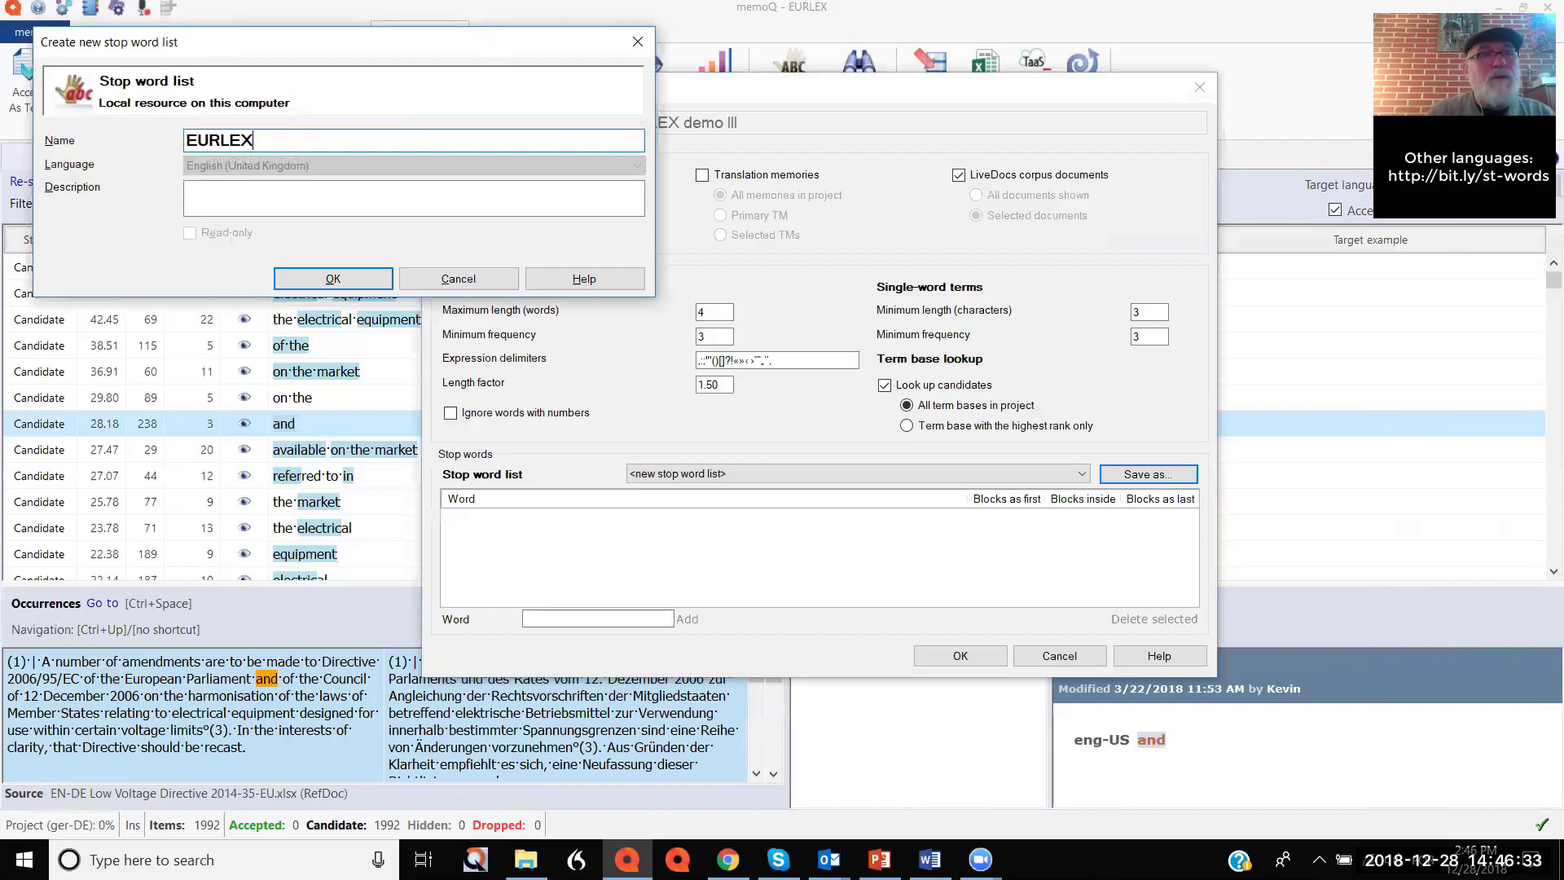
{"action": "type", "text": "X"}
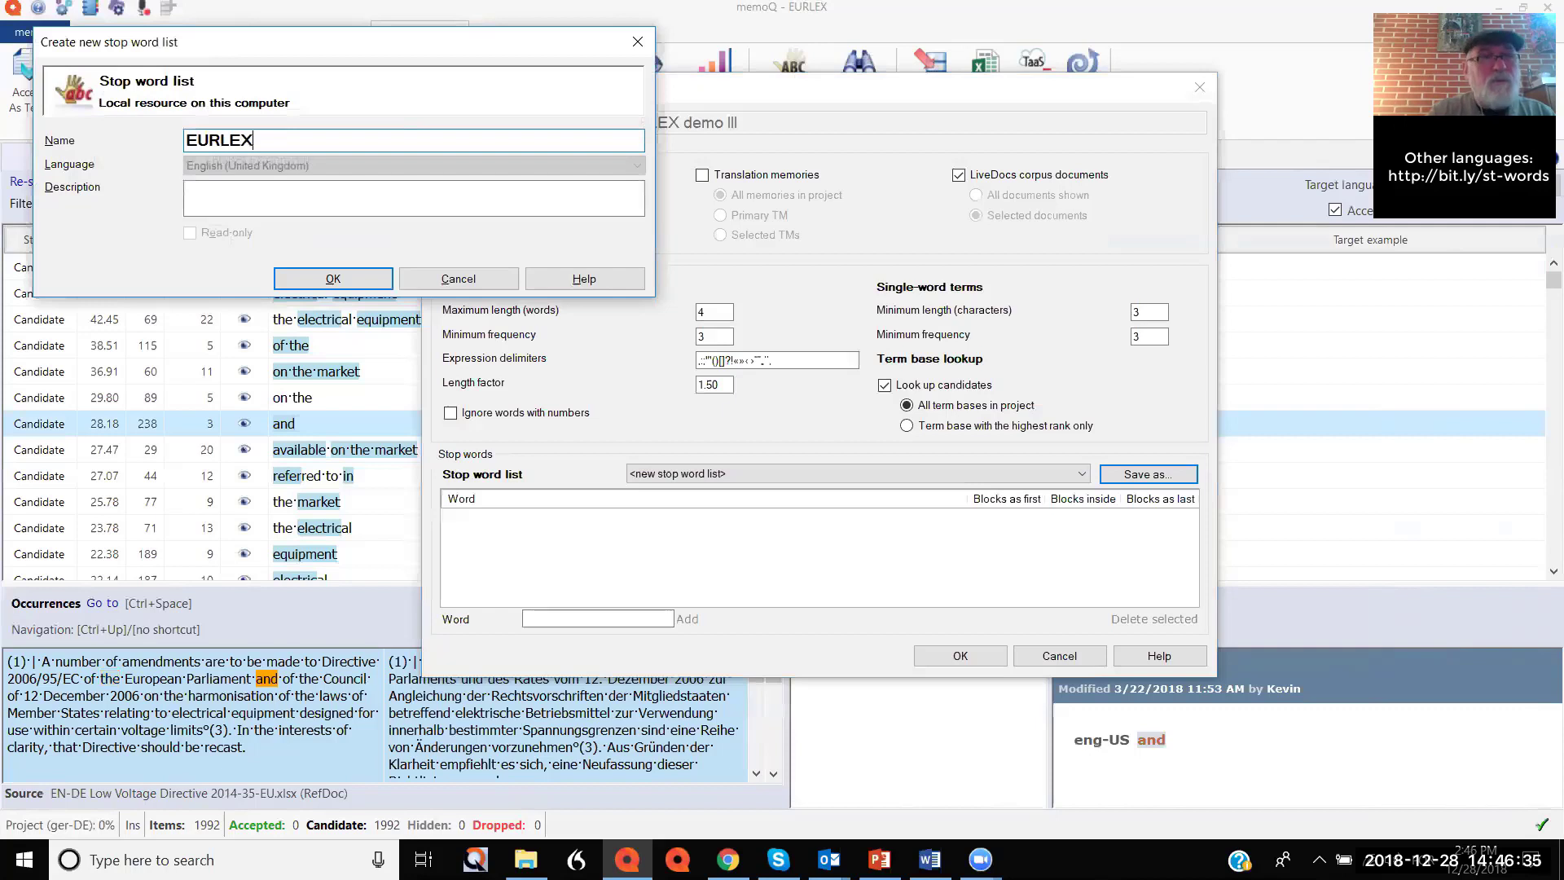
{"action": "type", "text": "-EN"}
{"action": "left_click", "coordinate": [334, 279]}
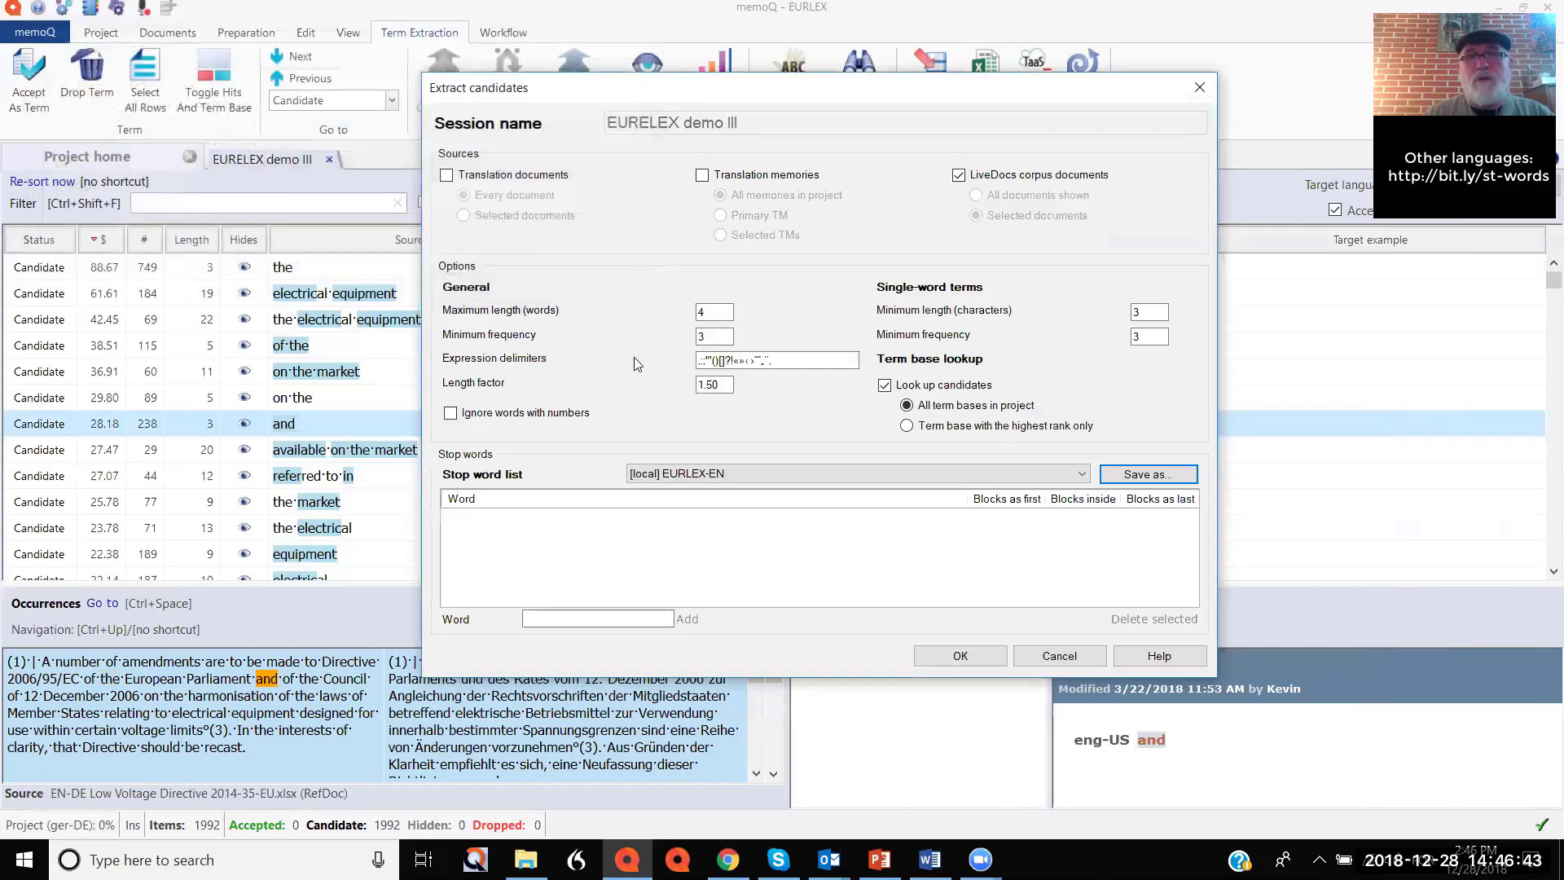
Save a copy of the Kilgray-EN [5.0.15] stop word list as EURLEX_EN and extract the candidates with it.
{"action": "left_click", "coordinate": [1083, 474]}
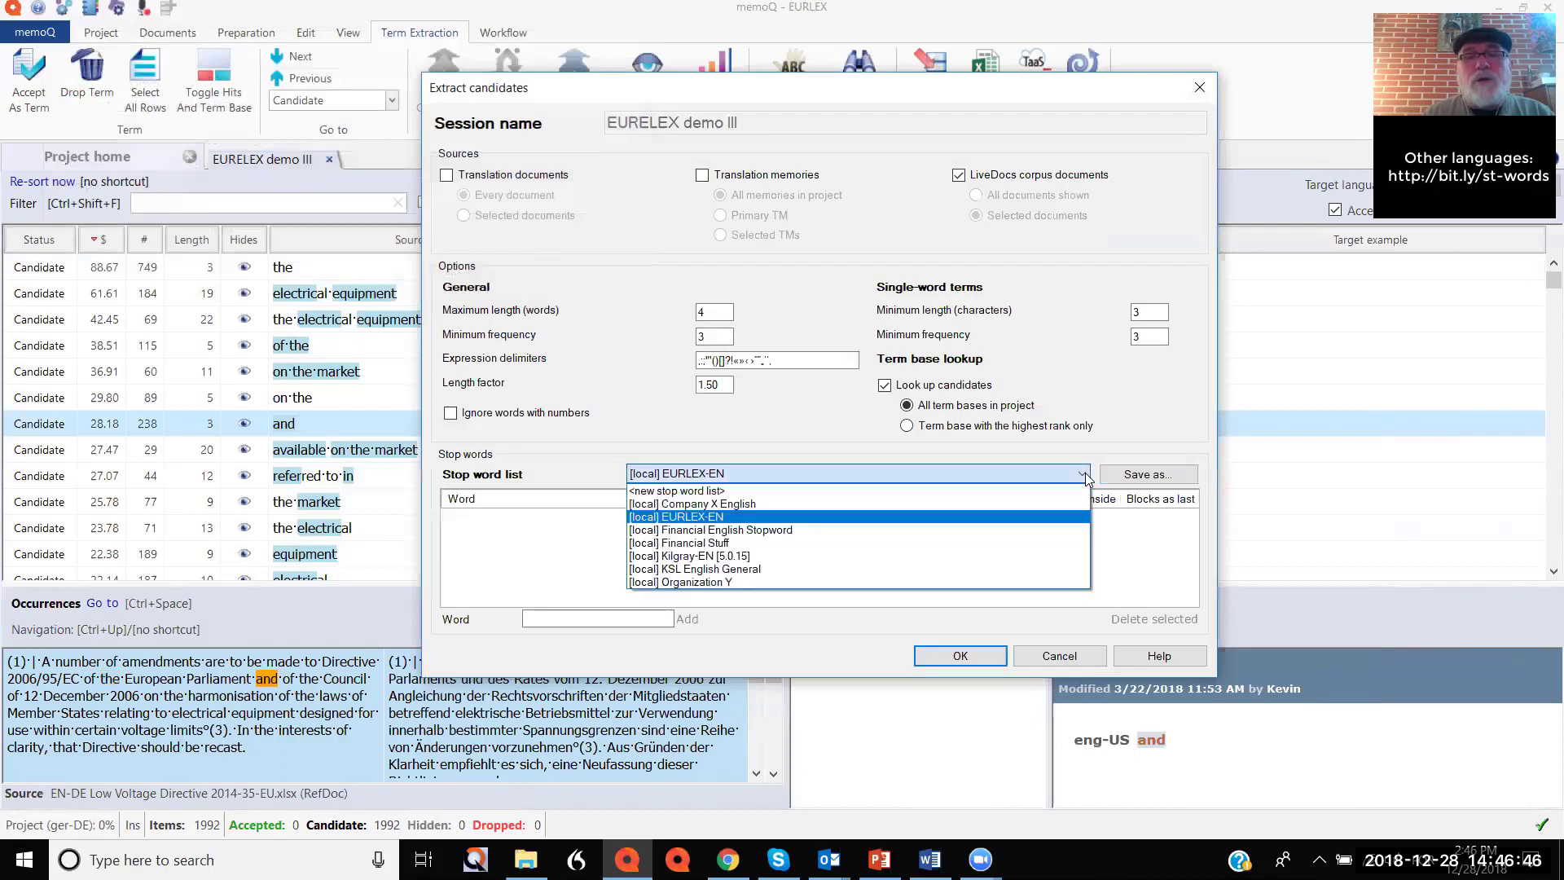
{"action": "left_click", "coordinate": [991, 556]}
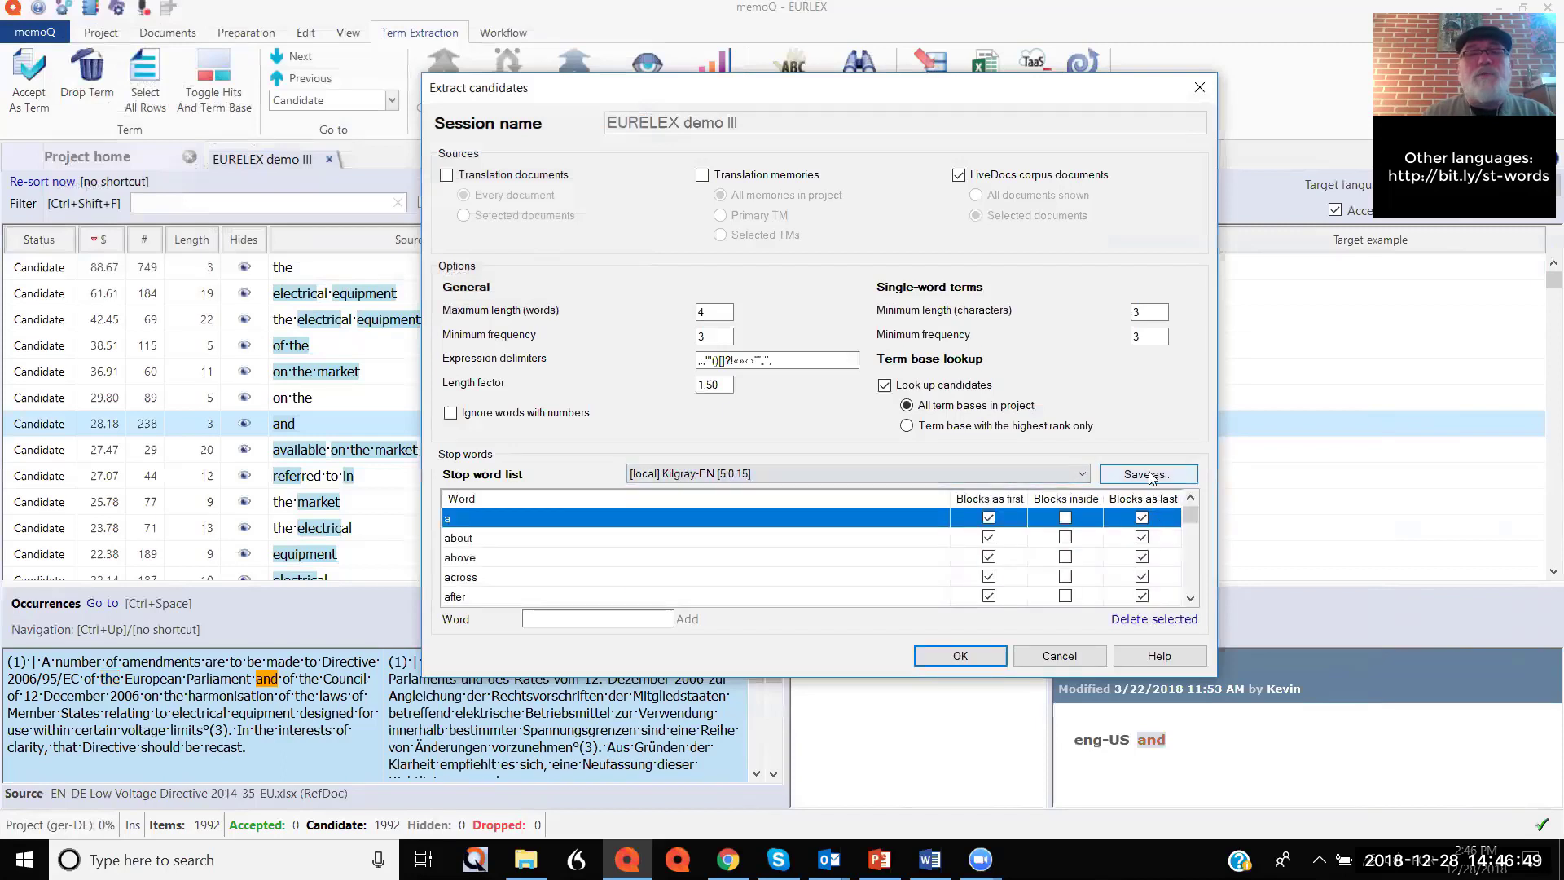
{"action": "left_click", "coordinate": [1148, 474]}
{"action": "type", "text": "EURELEX"}
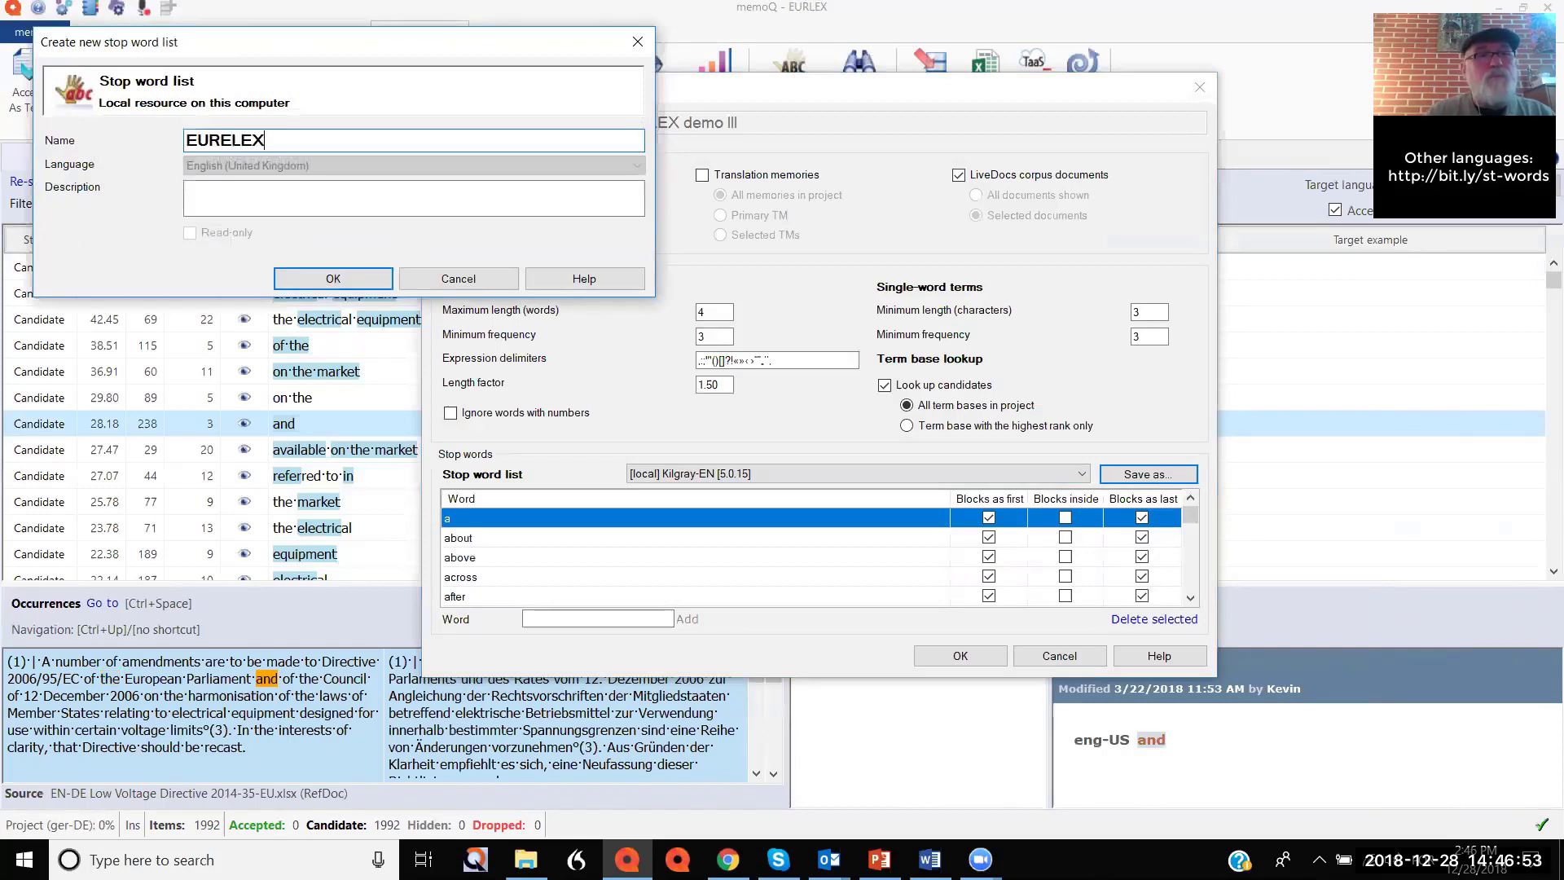
{"action": "key", "text": "BackSpace"}
{"action": "key", "text": "BackSpace"}
{"action": "key", "text": "BackSpace"}
{"action": "key", "text": "BackSpace"}
{"action": "type", "text": "LEX_EN"}
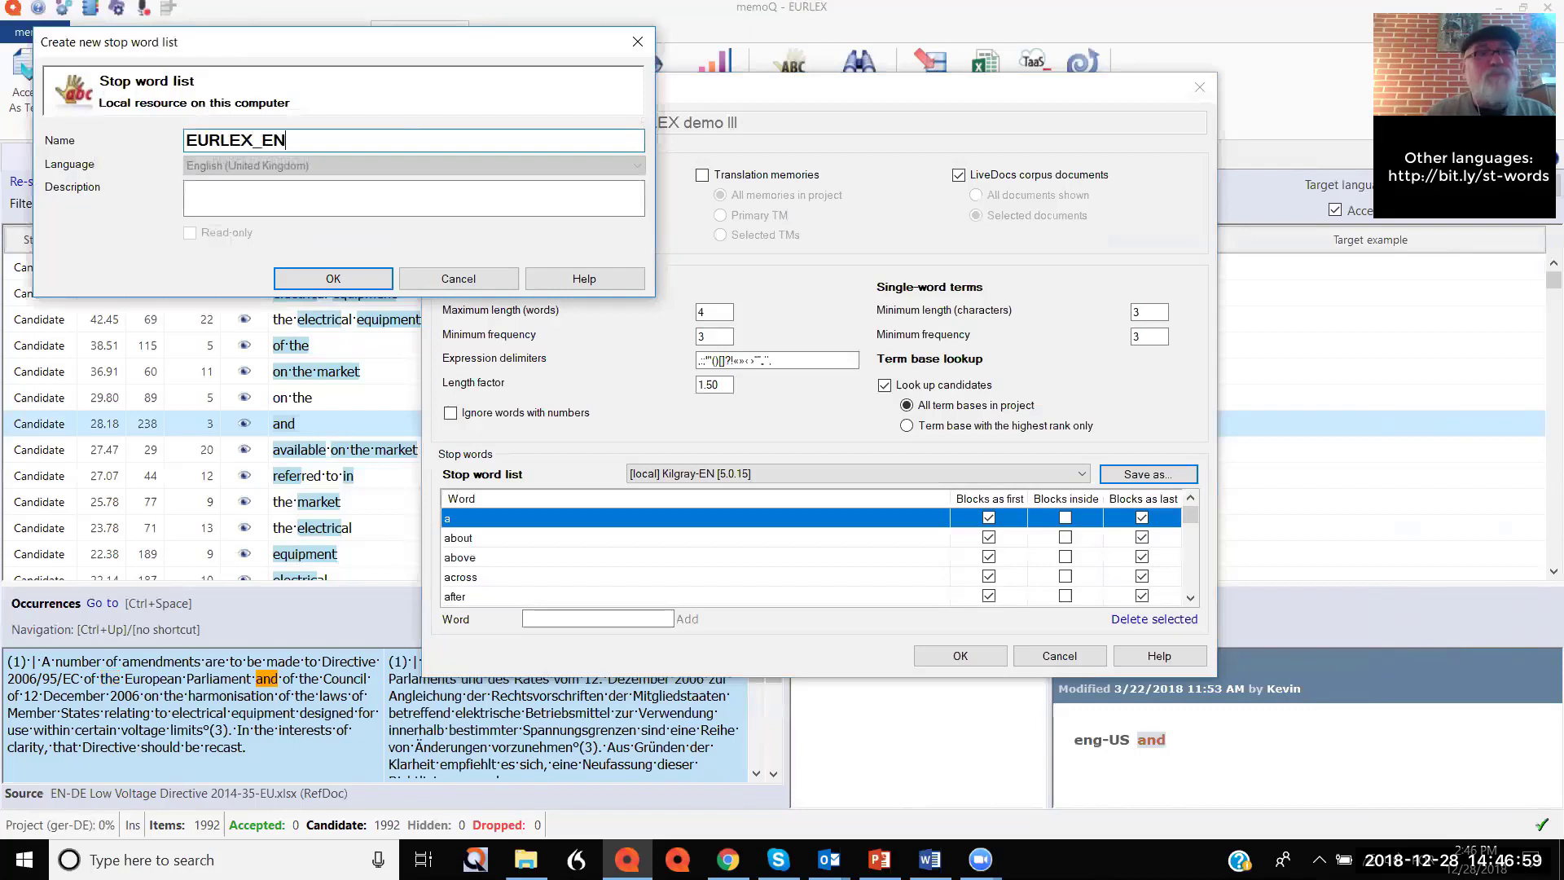
{"action": "left_click", "coordinate": [378, 277]}
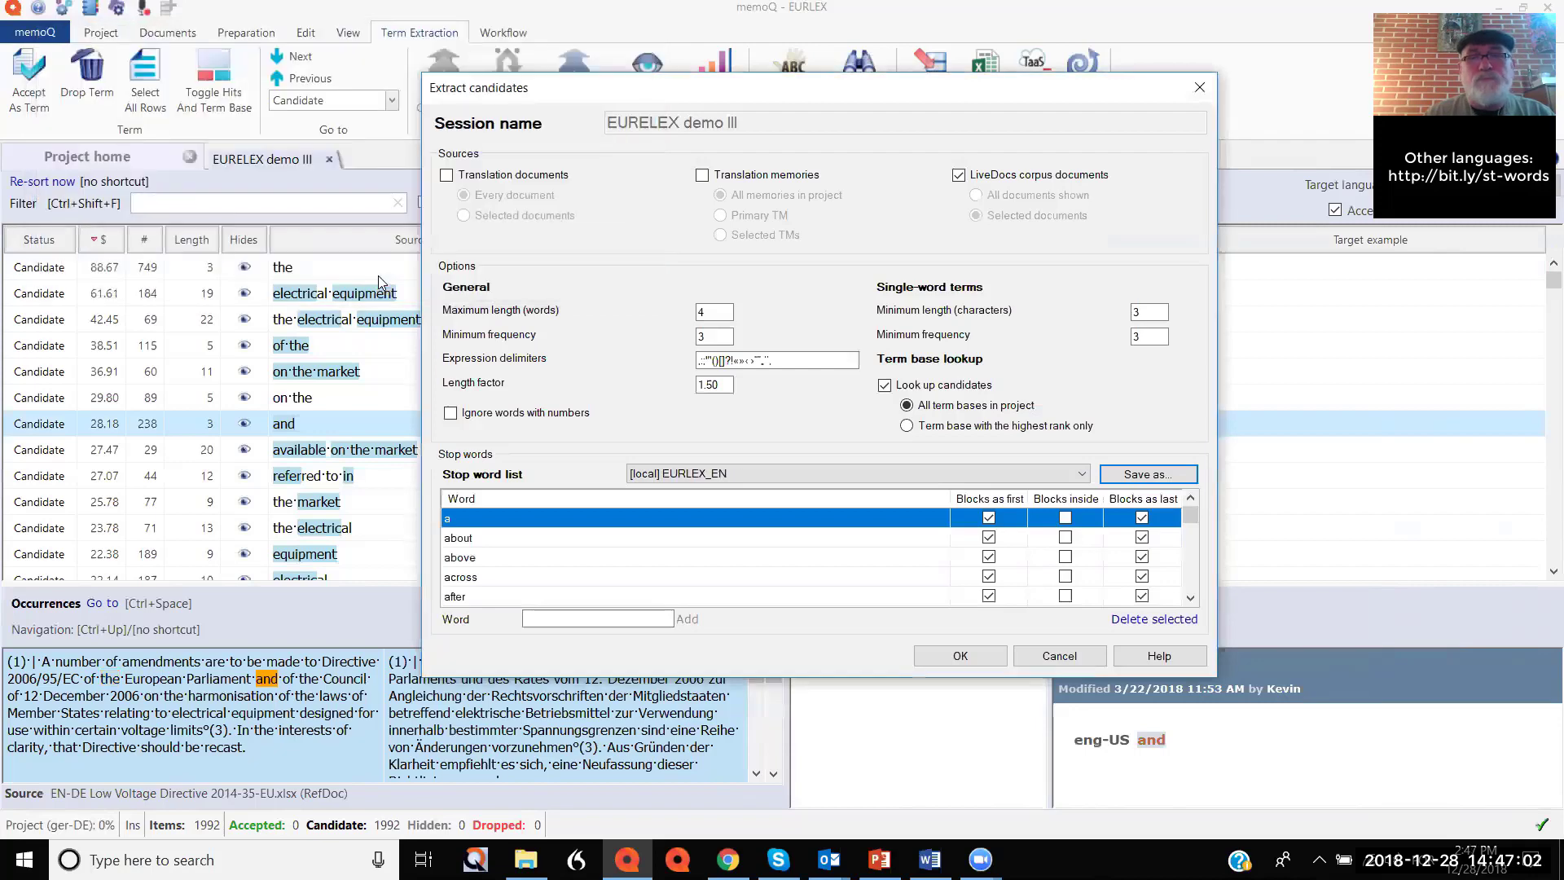
{"action": "left_click", "coordinate": [983, 656]}
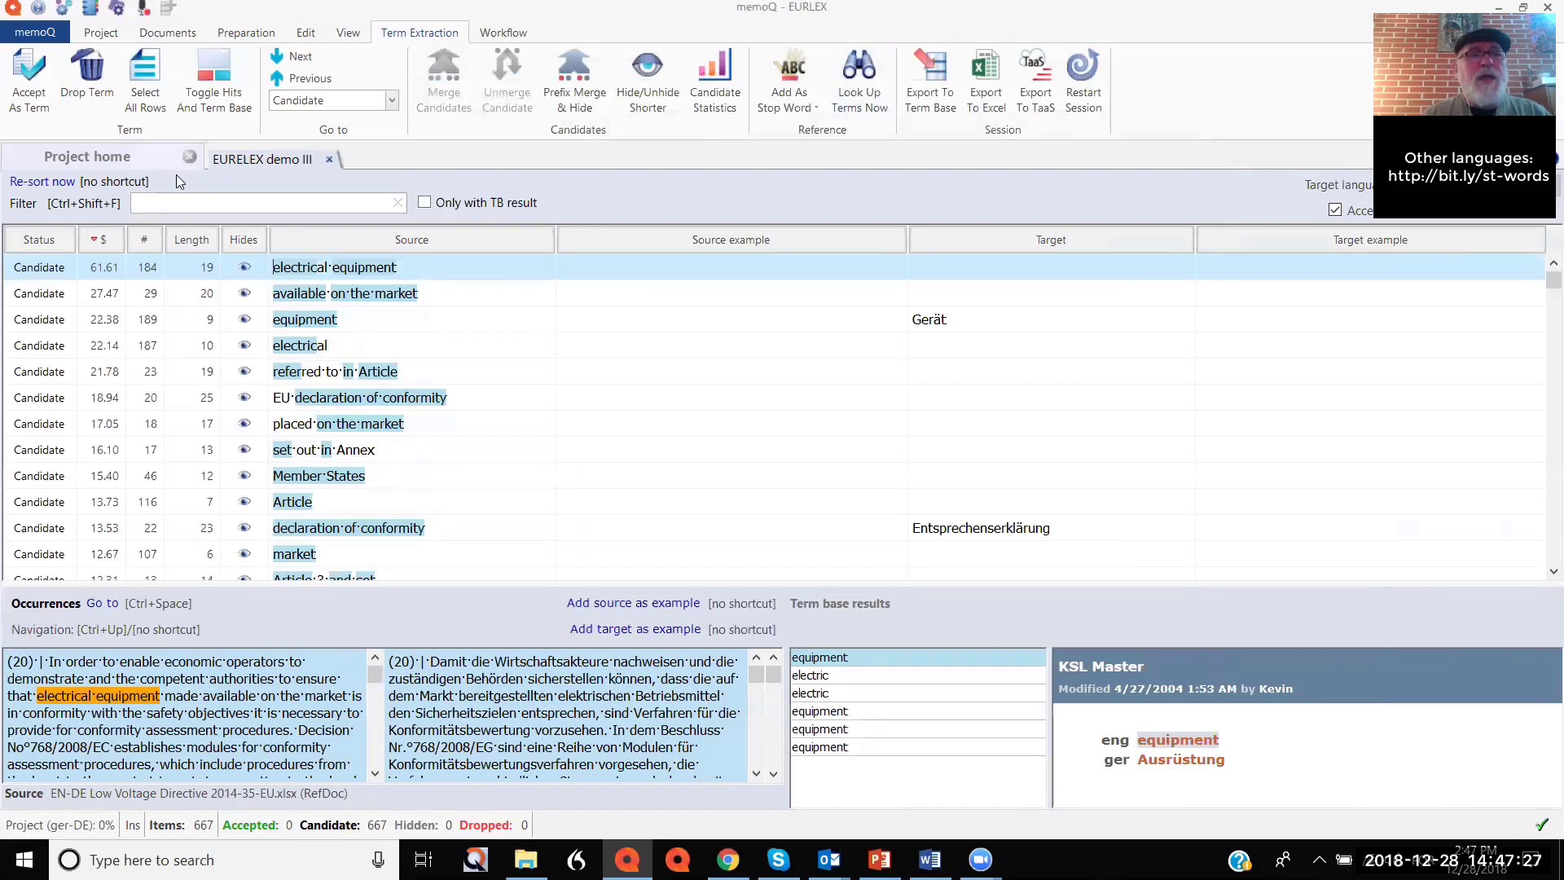
Open the project's translation document L_2014096EN.01000101.xml.html, inspect the term hit for "harmonisation" in segment 8, and close the document.
{"action": "left_click", "coordinate": [130, 159]}
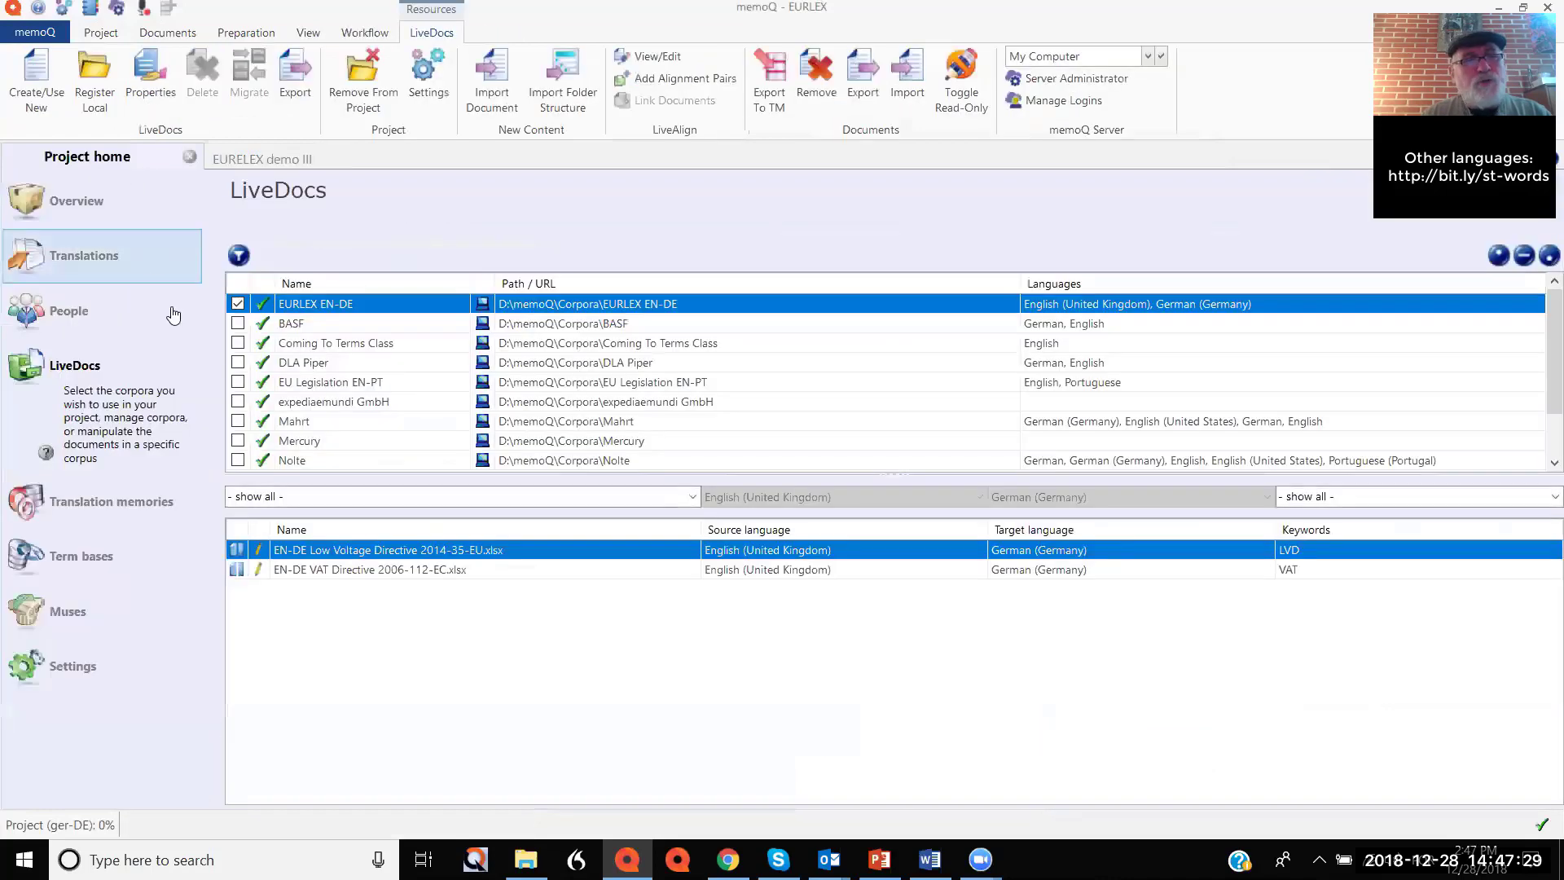
{"action": "left_click", "coordinate": [121, 263]}
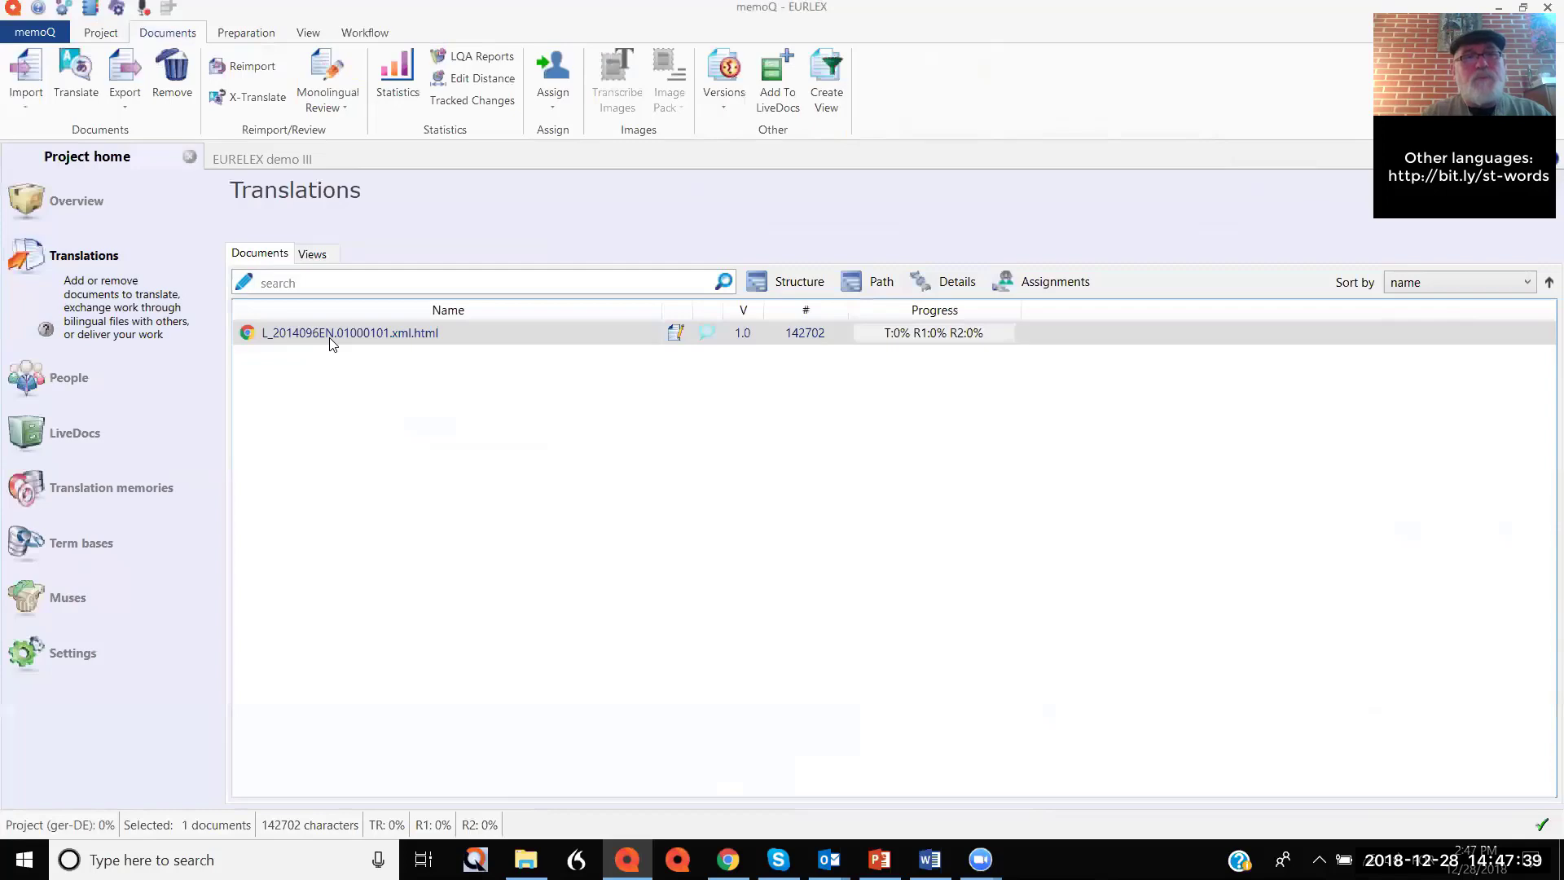
{"action": "double_click", "coordinate": [332, 334]}
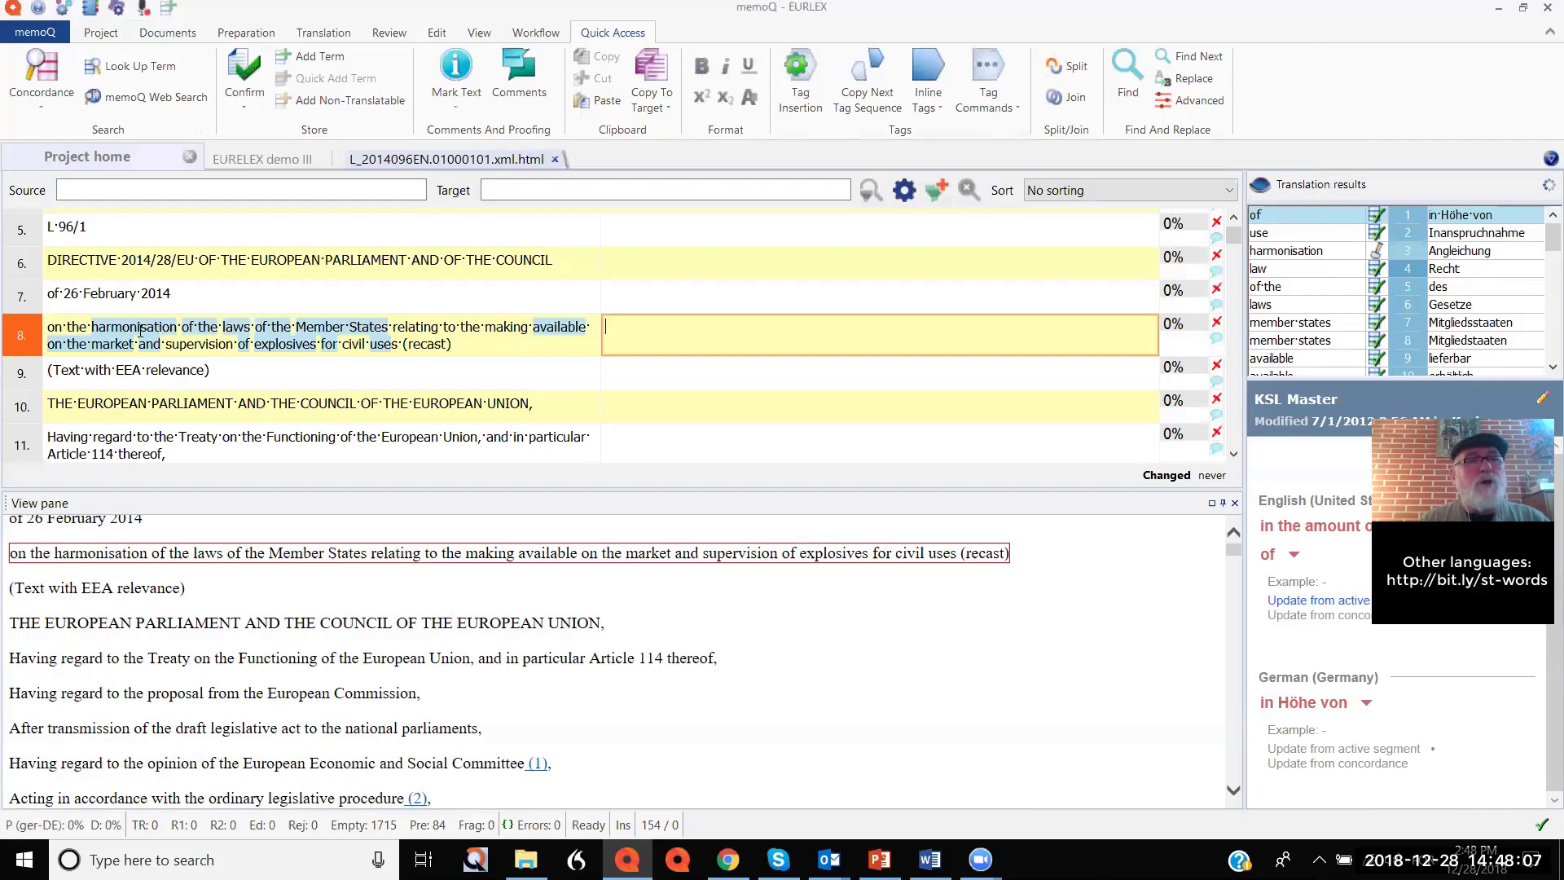
{"action": "mouse_move", "coordinate": [128, 327]}
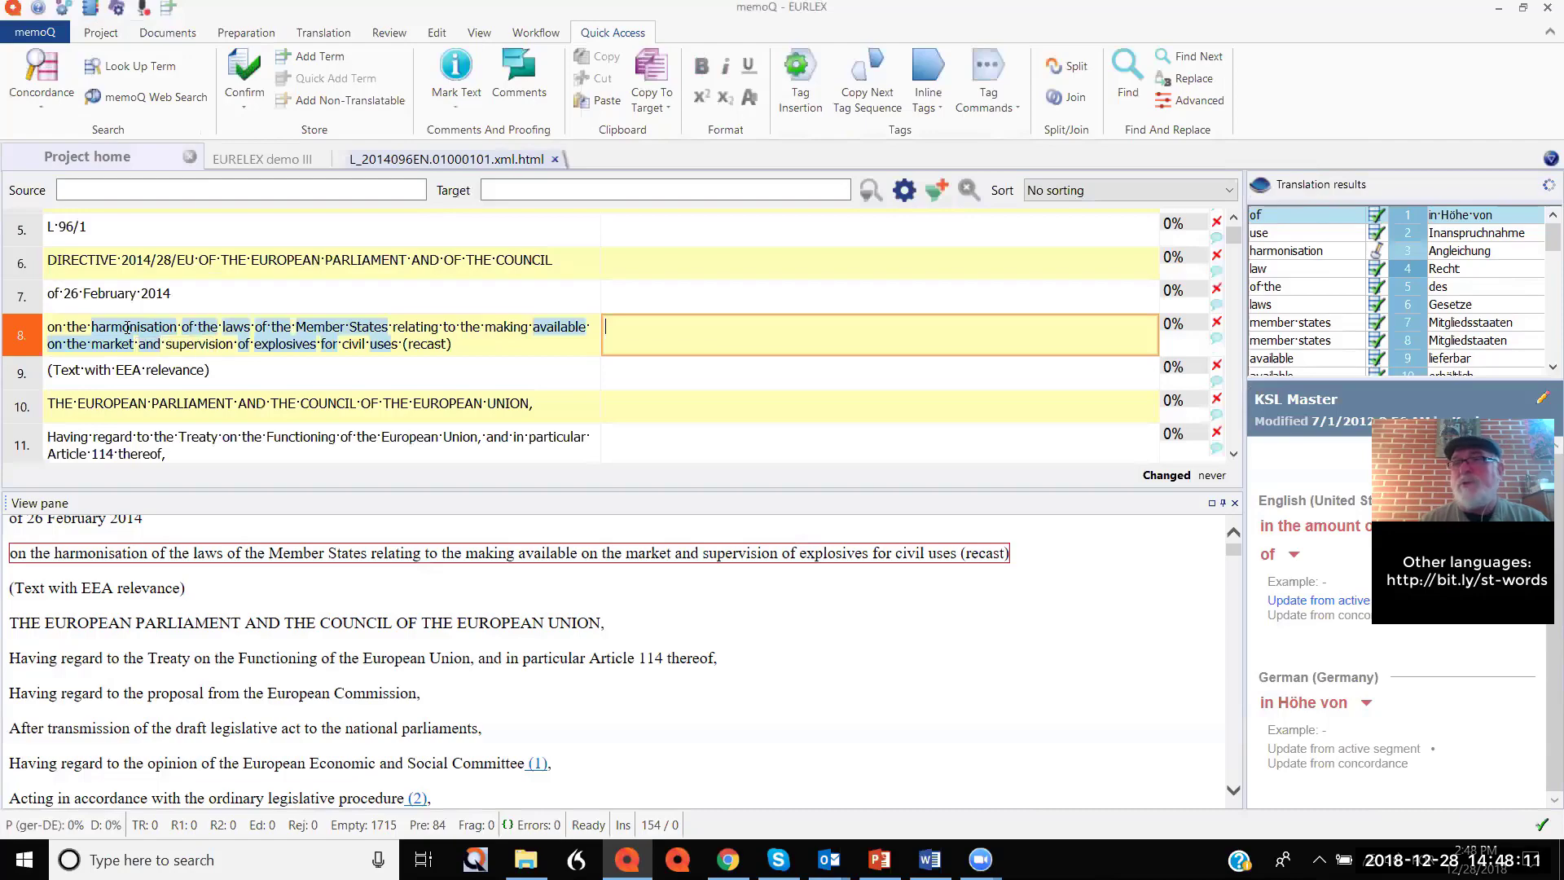
{"action": "left_click", "coordinate": [1407, 250]}
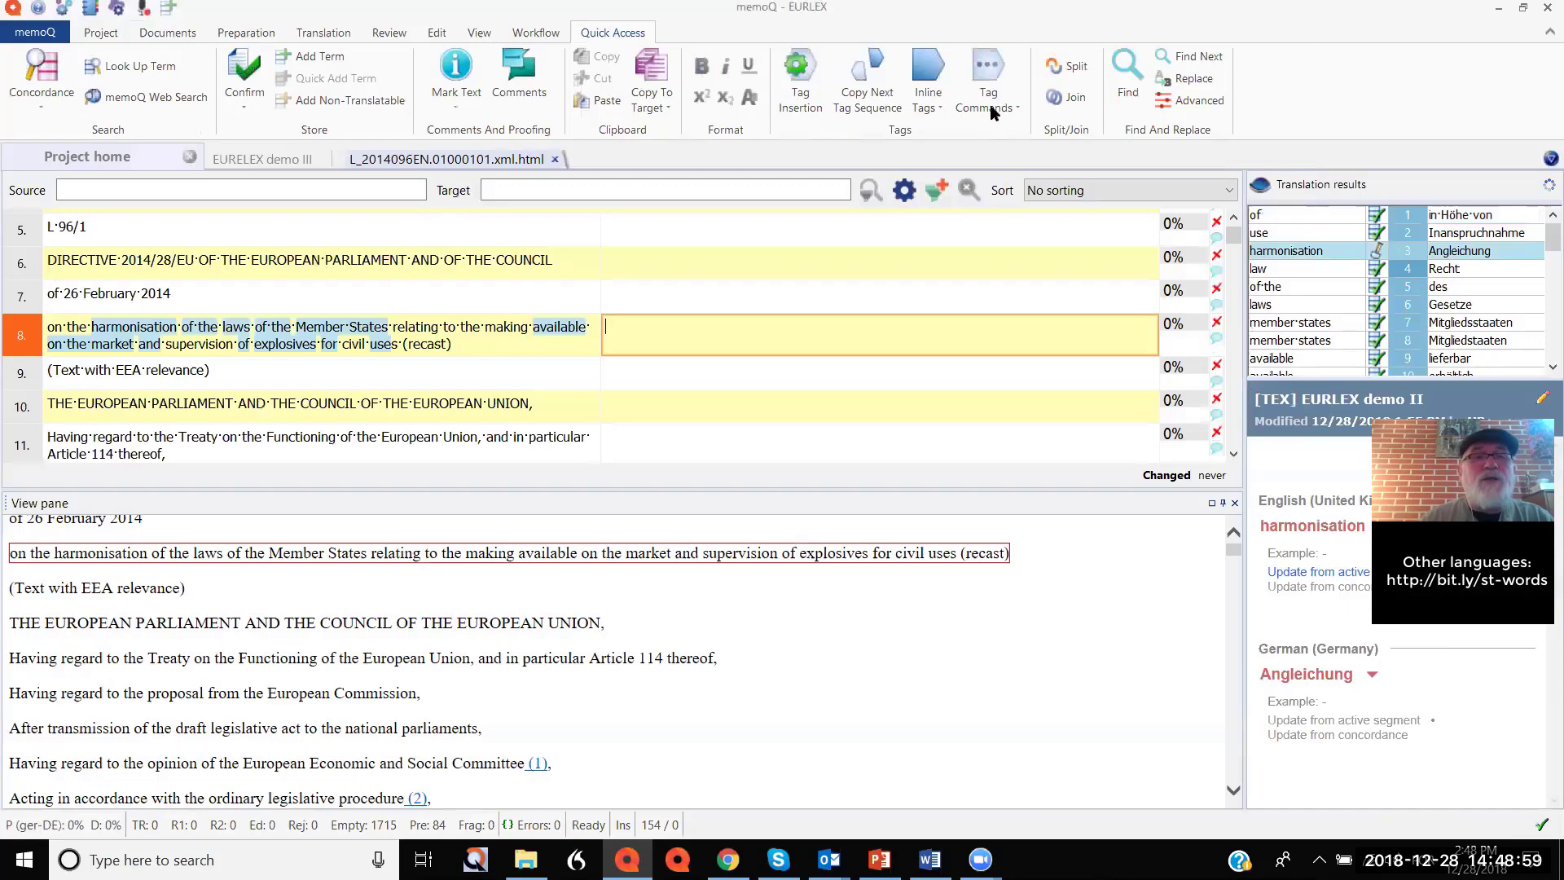
{"action": "left_click", "coordinate": [556, 160]}
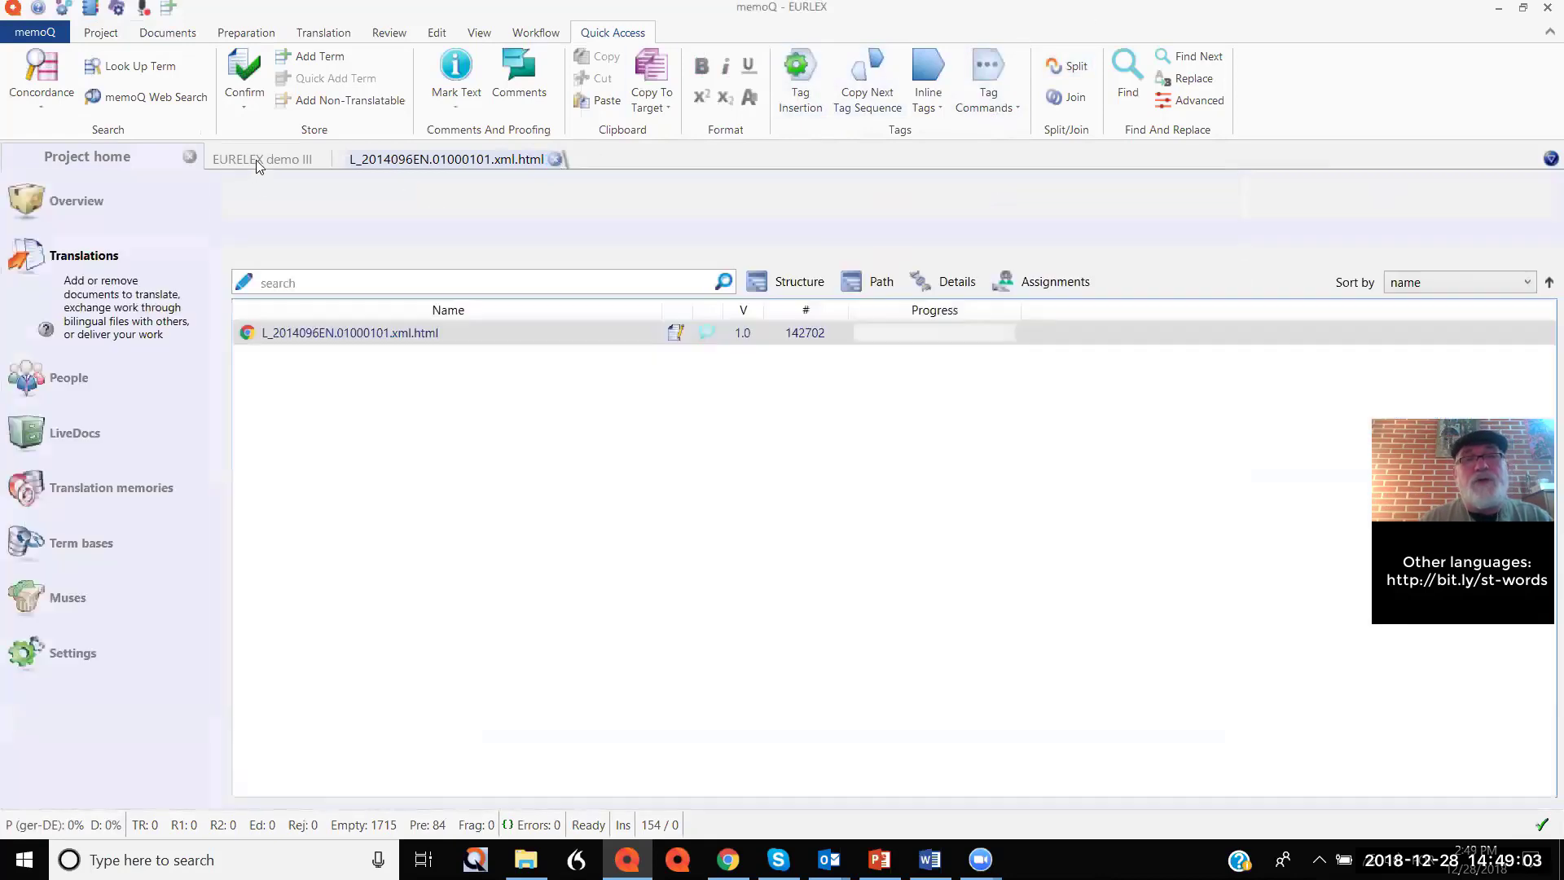
Return to the EURELEX demo III session and sort the candidates by frequency in descending order.
{"action": "left_click", "coordinate": [258, 160]}
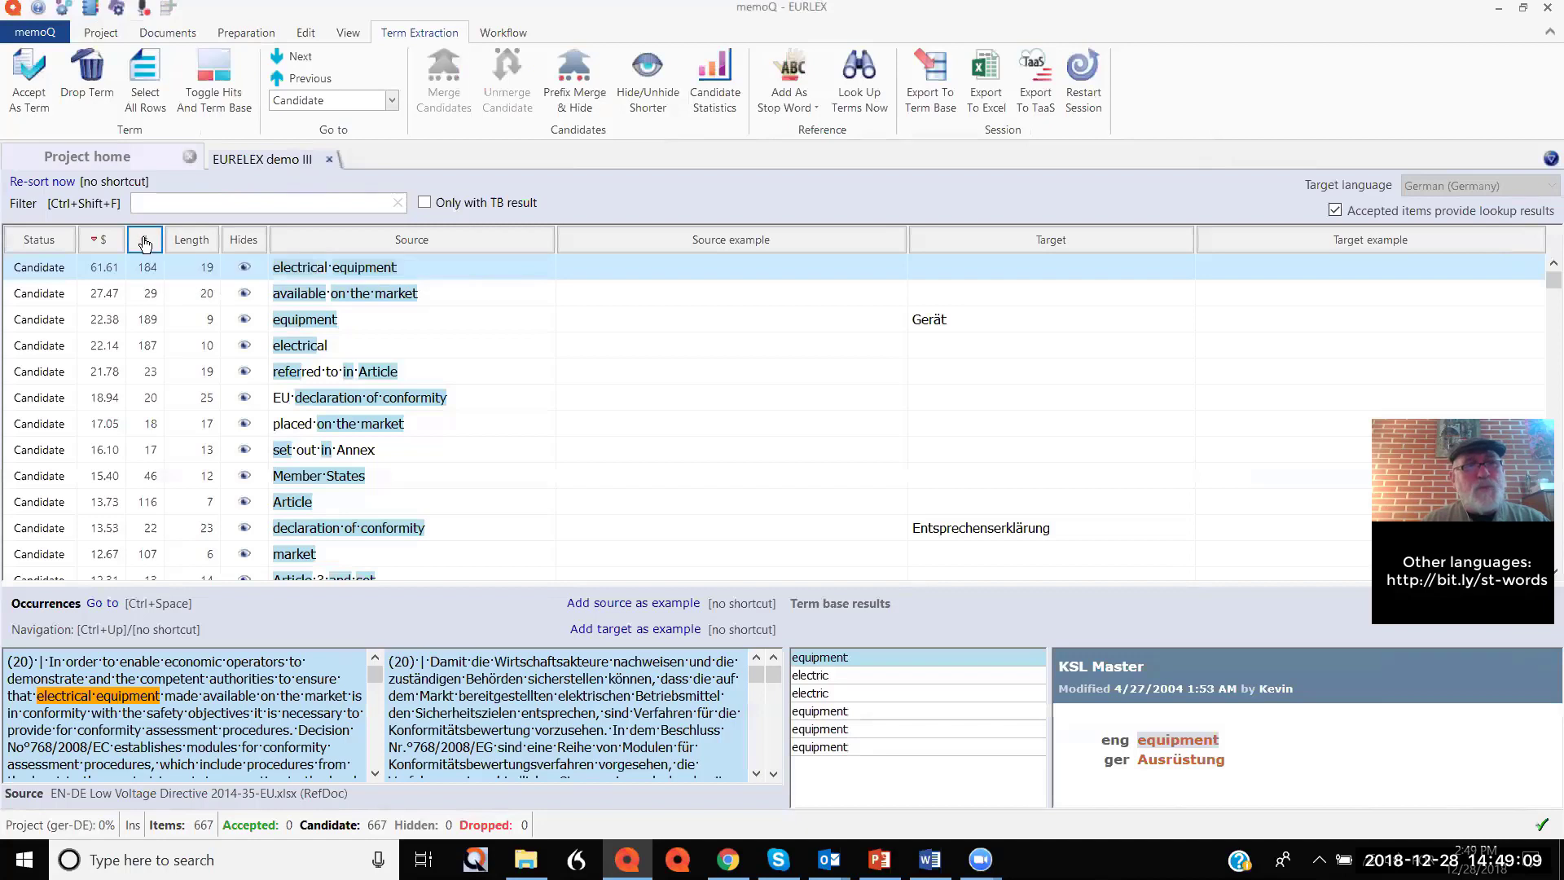
{"action": "left_click", "coordinate": [145, 242]}
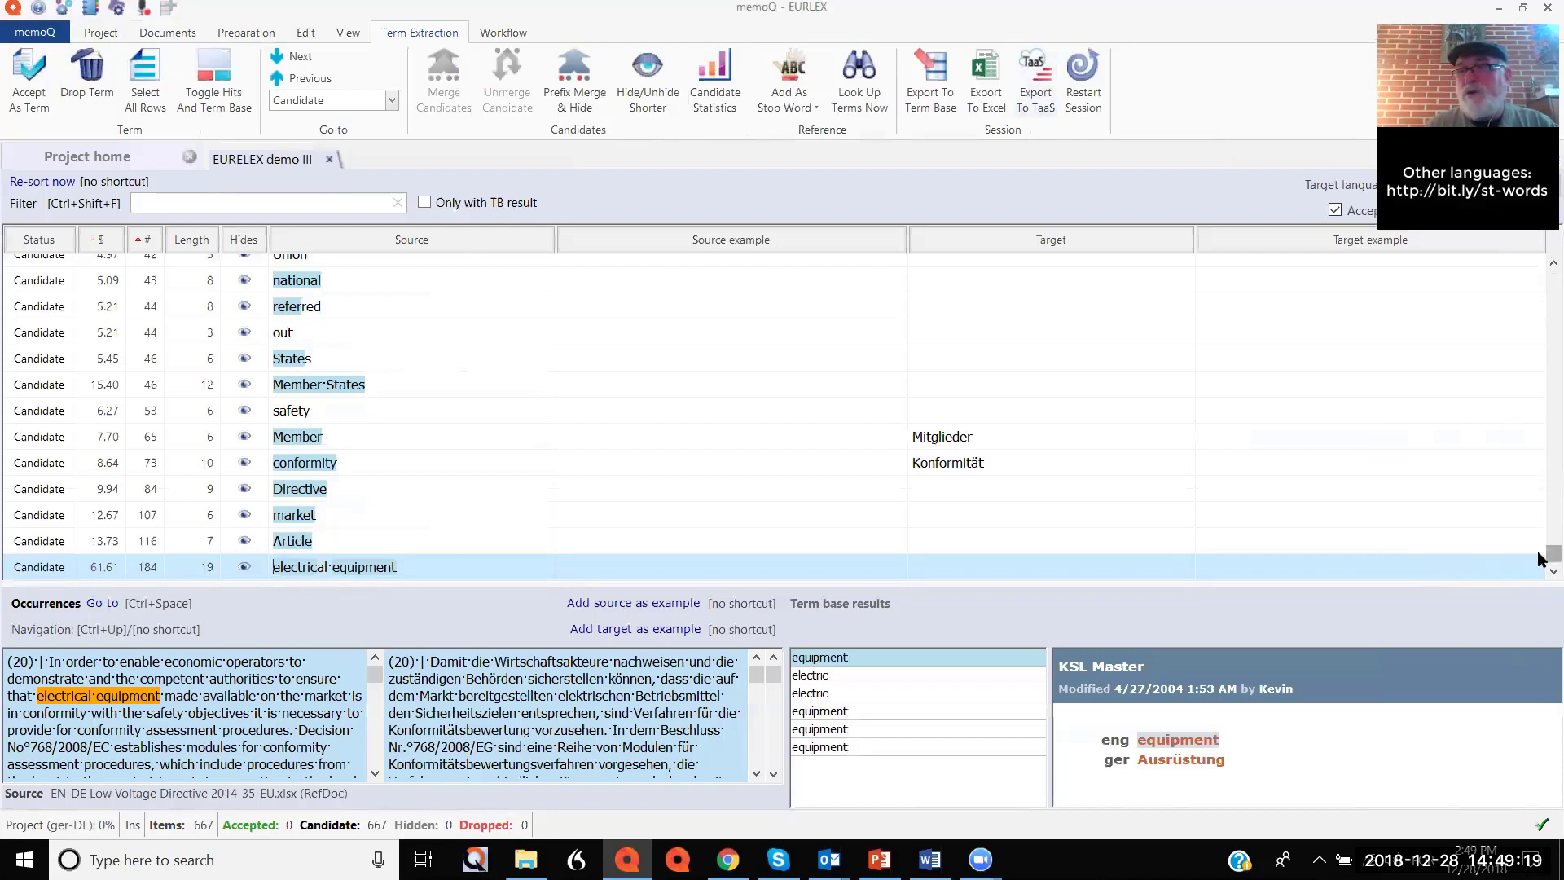
{"action": "left_click_drag", "start_coordinate": [1542, 554], "coordinate": [1543, 263]}
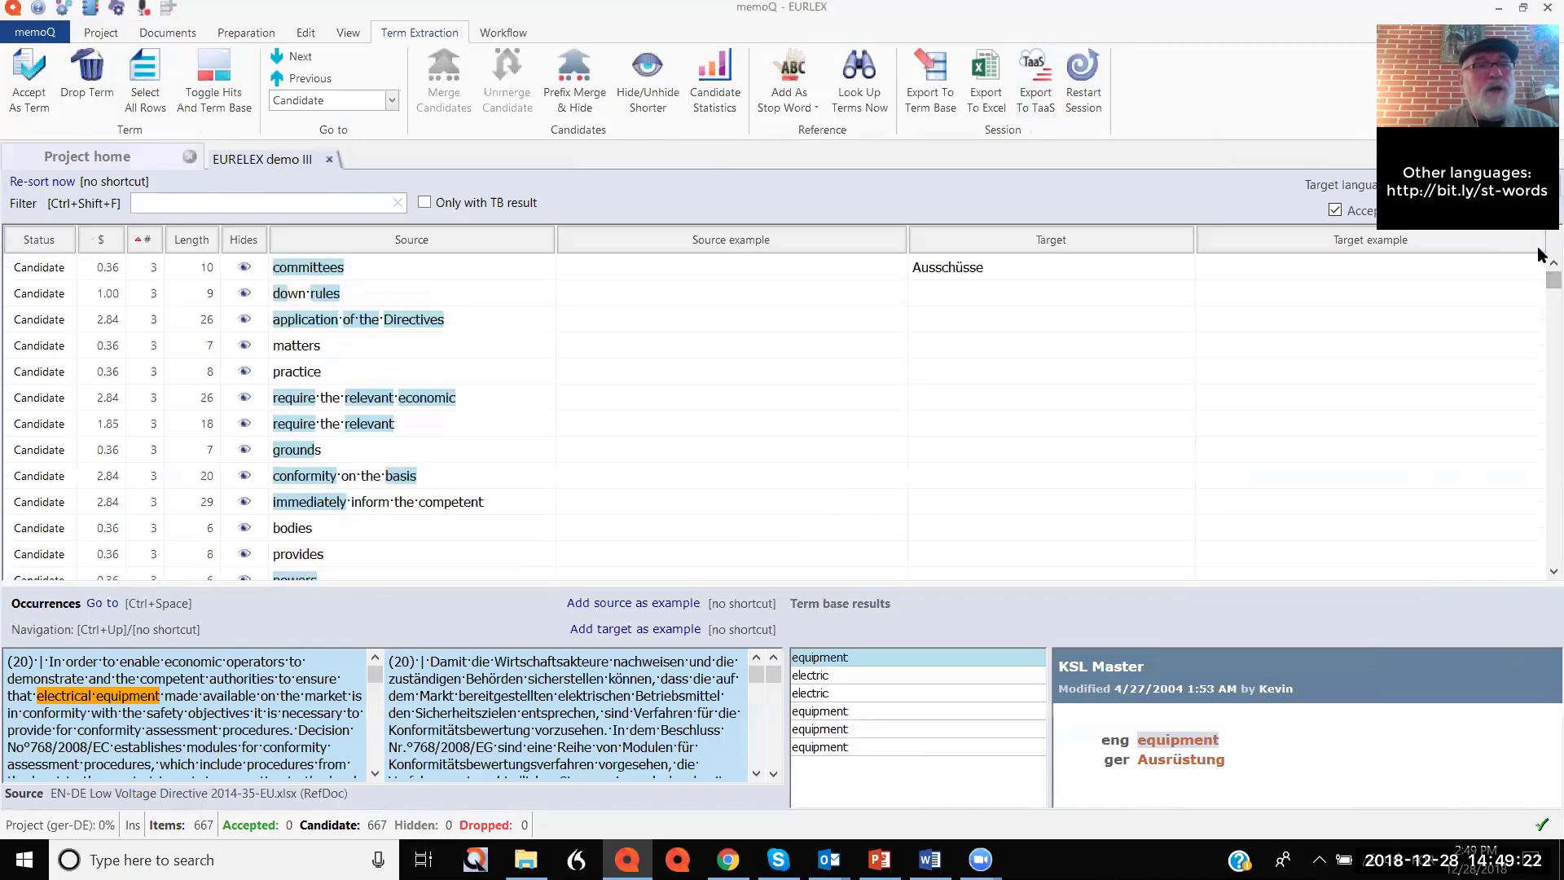
{"action": "left_click", "coordinate": [147, 241]}
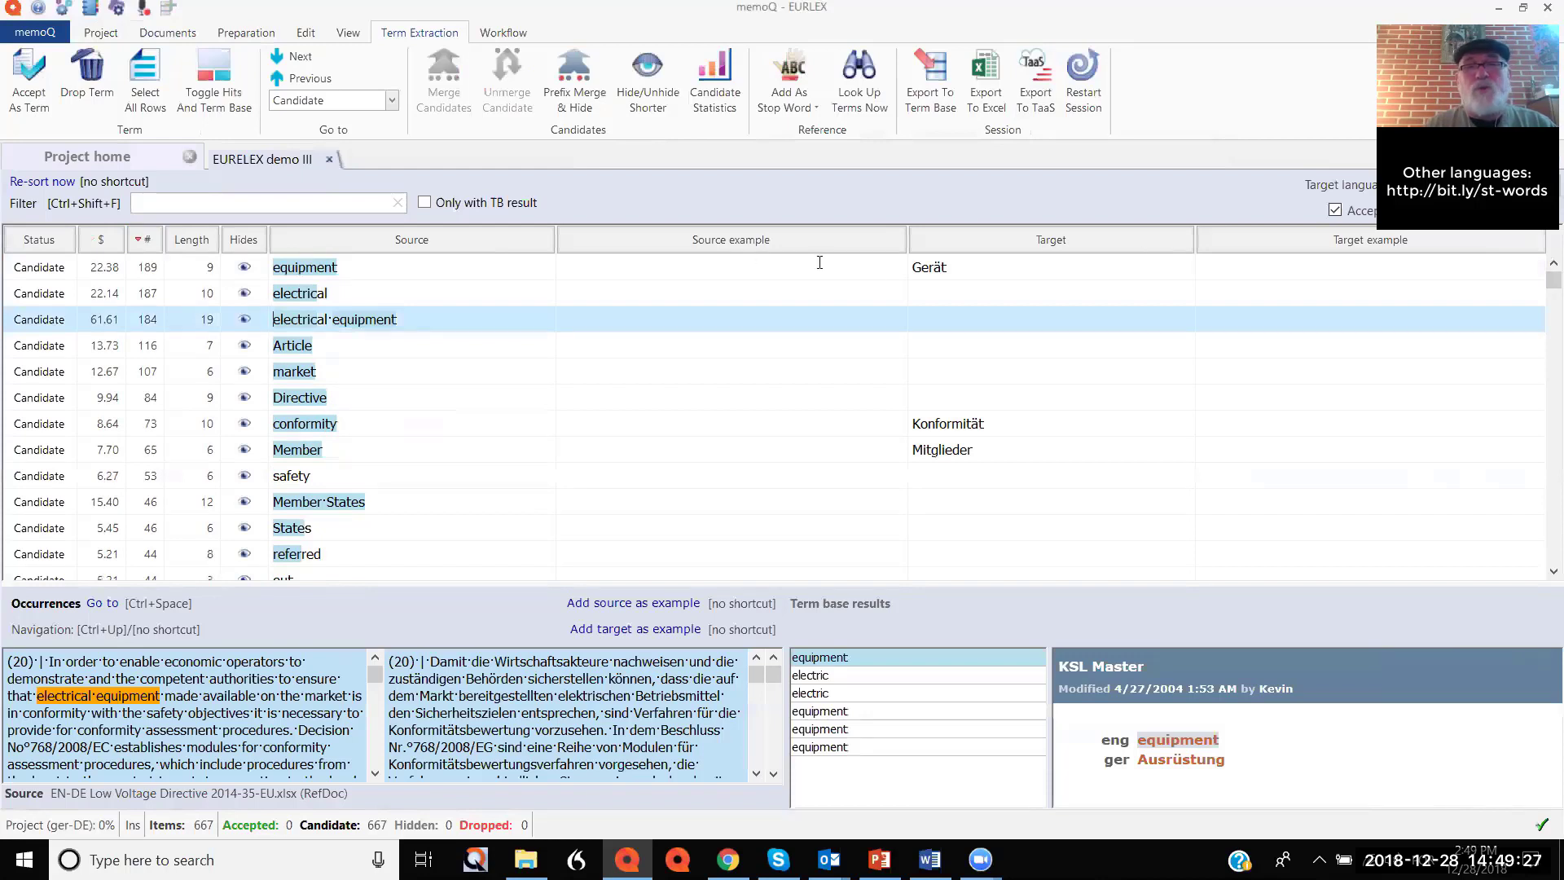
Examine the target terms, occurrences and term base results for the candidates "equipment", "conformity" and "Member".
{"action": "left_click", "coordinate": [988, 264]}
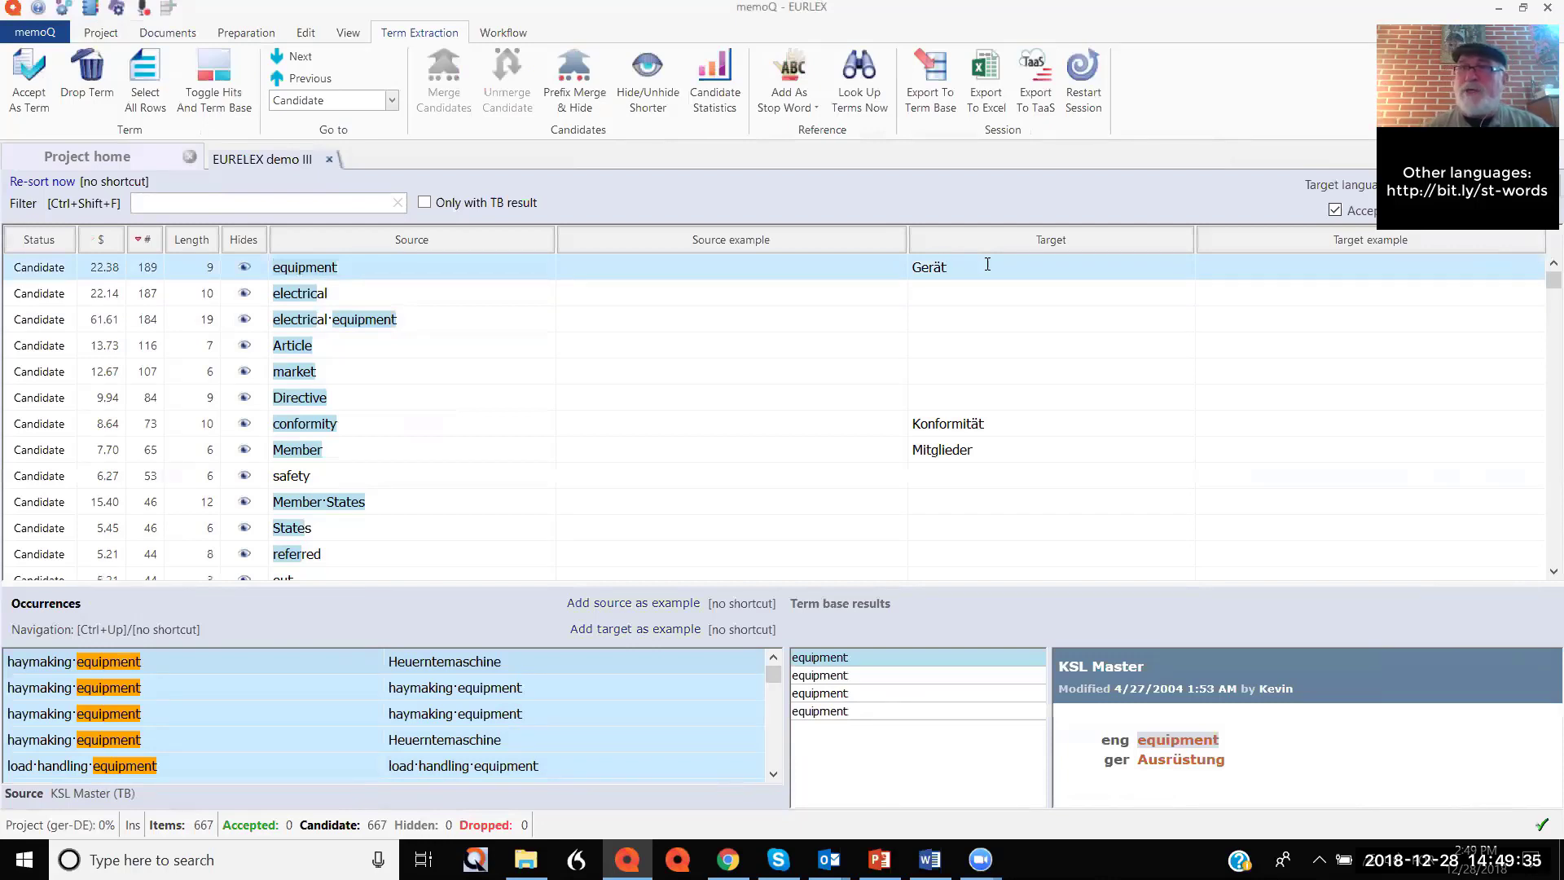
{"action": "left_click", "coordinate": [1013, 429]}
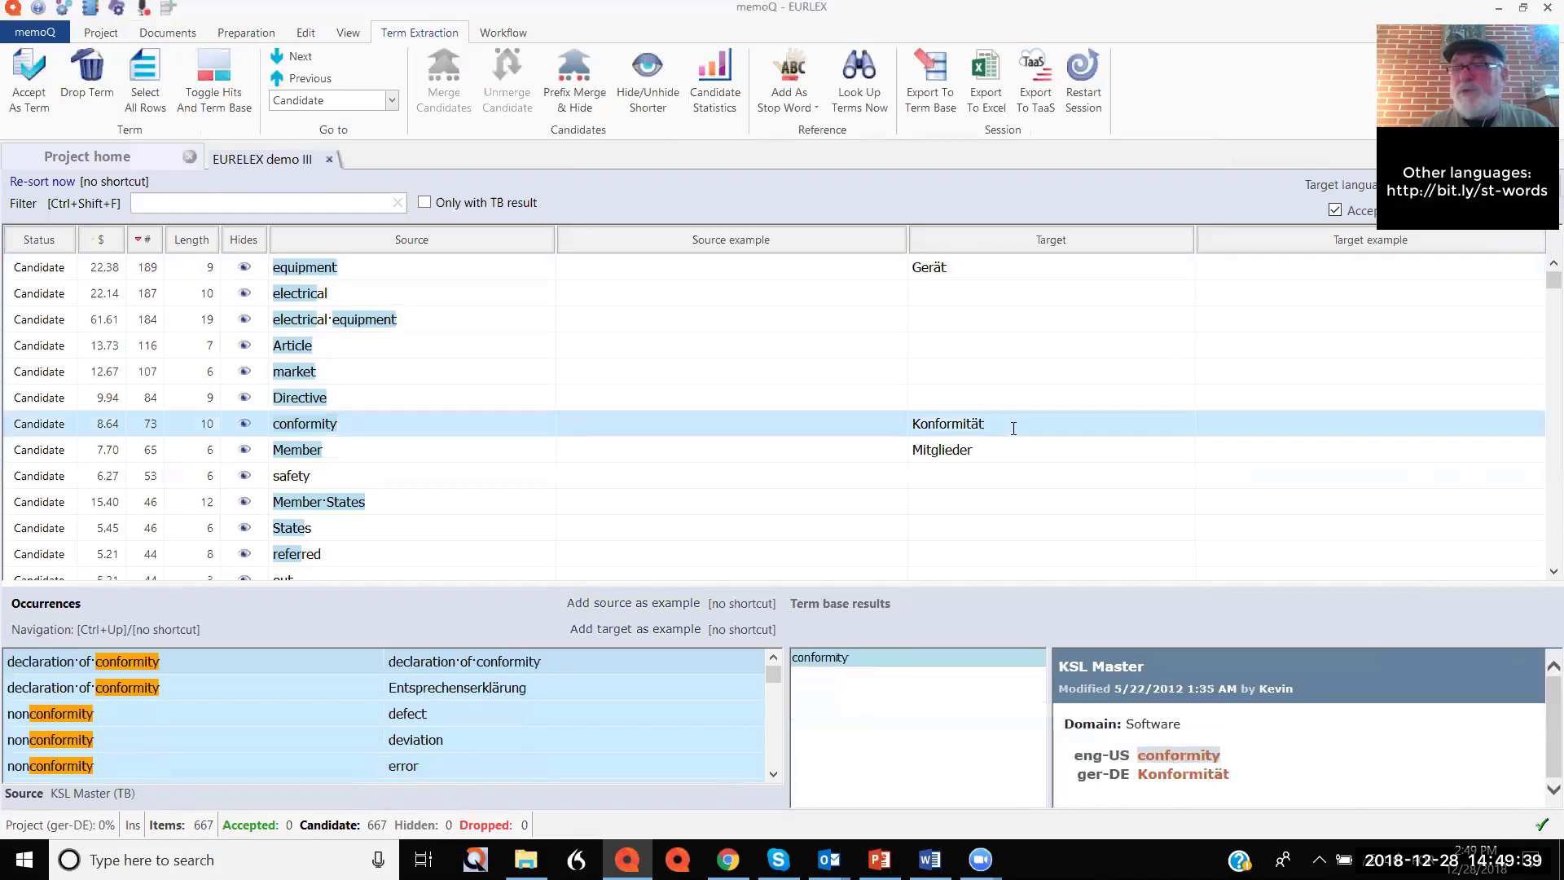
{"action": "left_click", "coordinate": [1013, 447]}
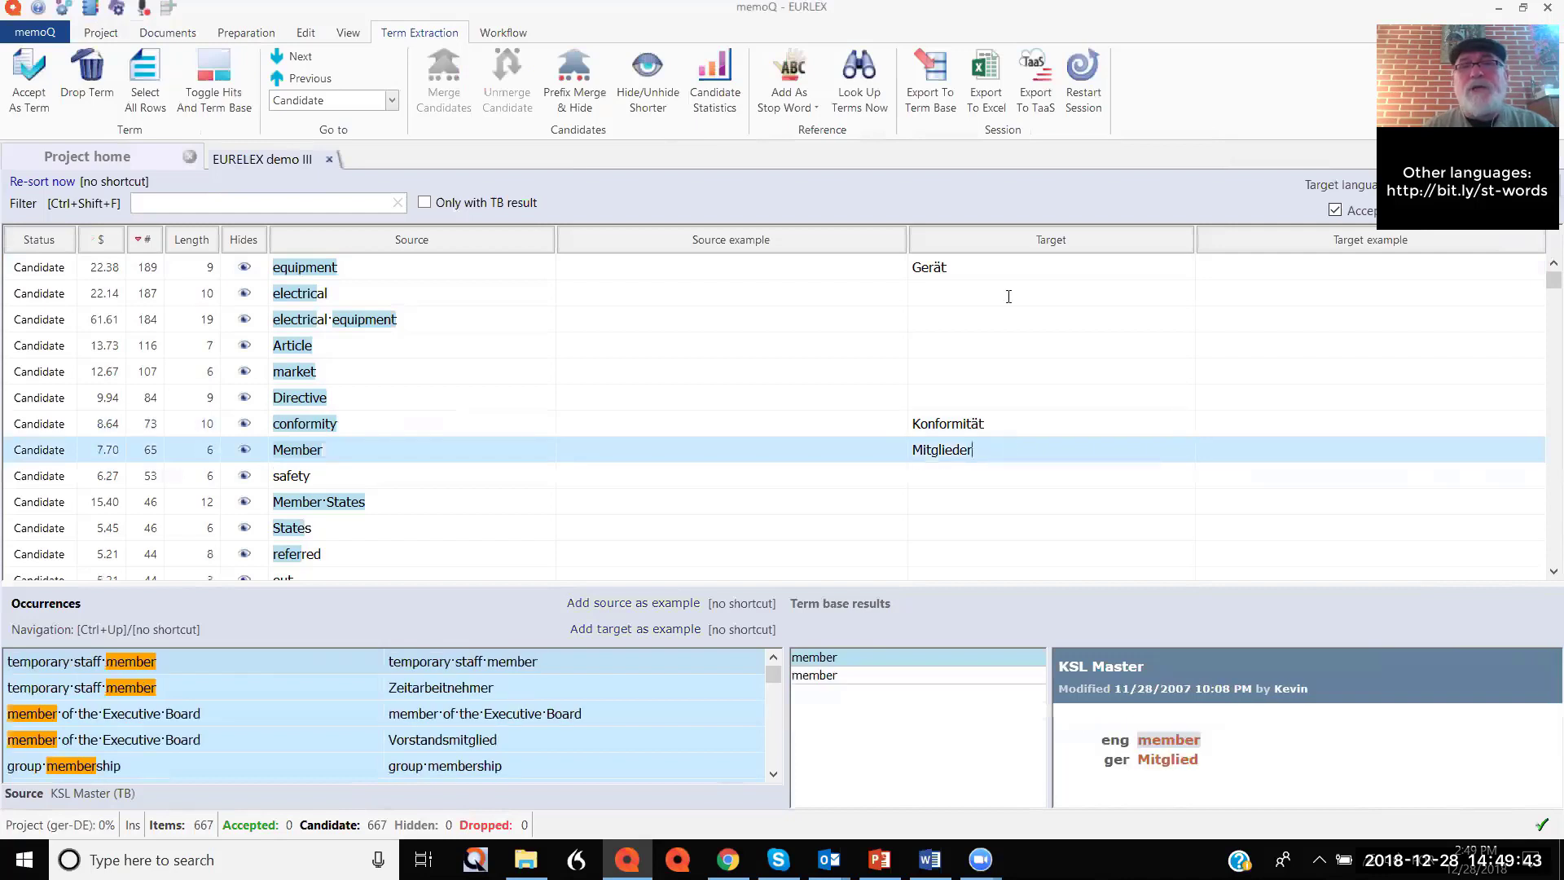
Add the target and source text of the "Protection against hazards" occurrence as examples for the candidate "equipment".
{"action": "left_click", "coordinate": [992, 267]}
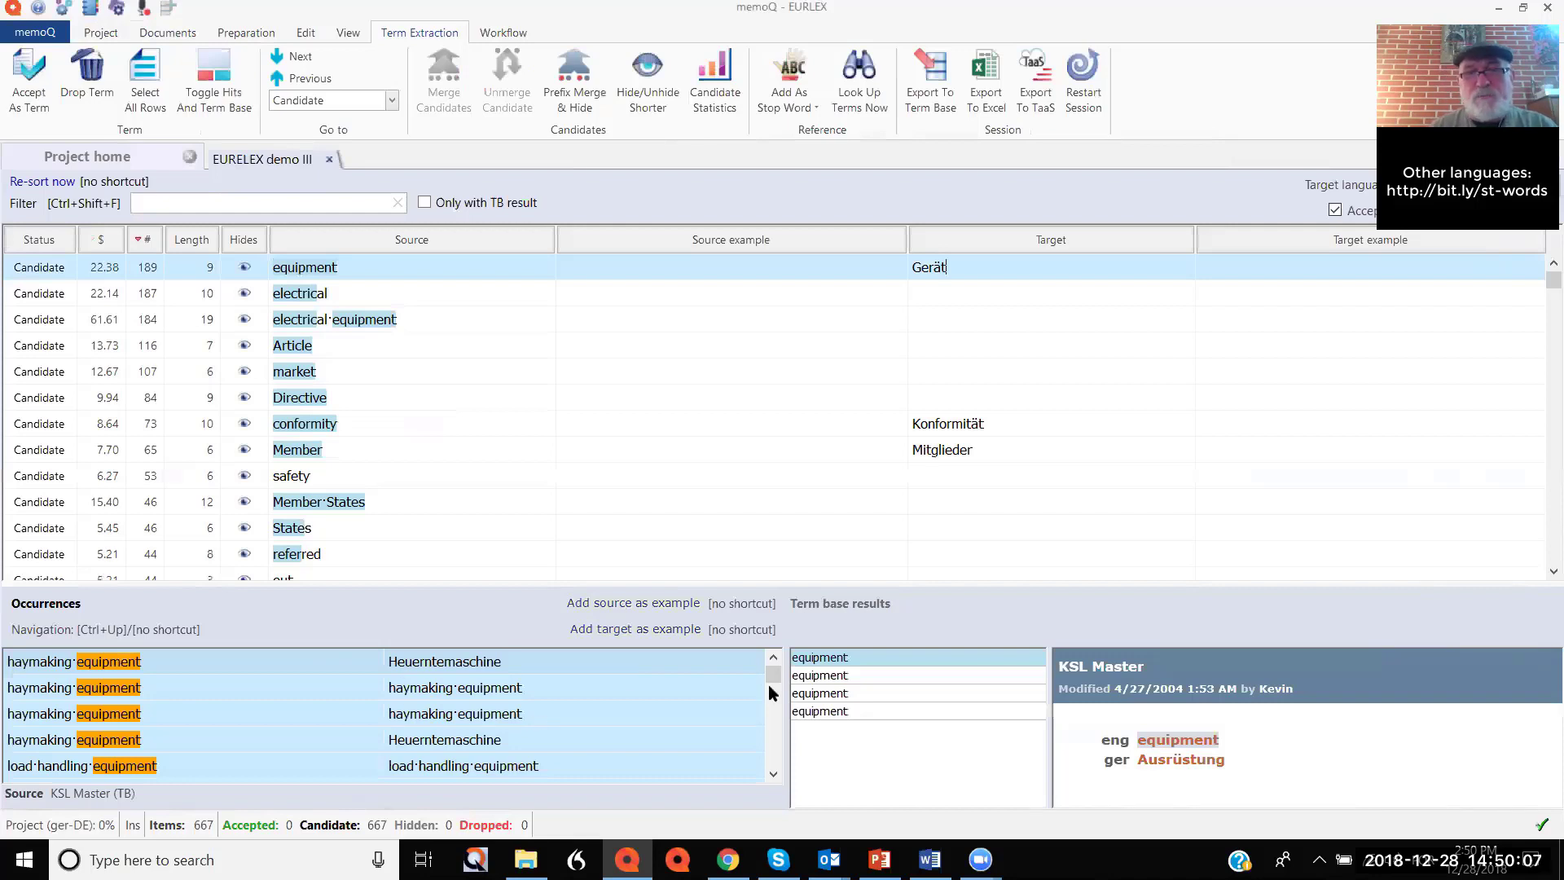
{"action": "left_click_drag", "start_coordinate": [774, 678], "coordinate": [774, 755]}
{"action": "left_click", "coordinate": [657, 737]}
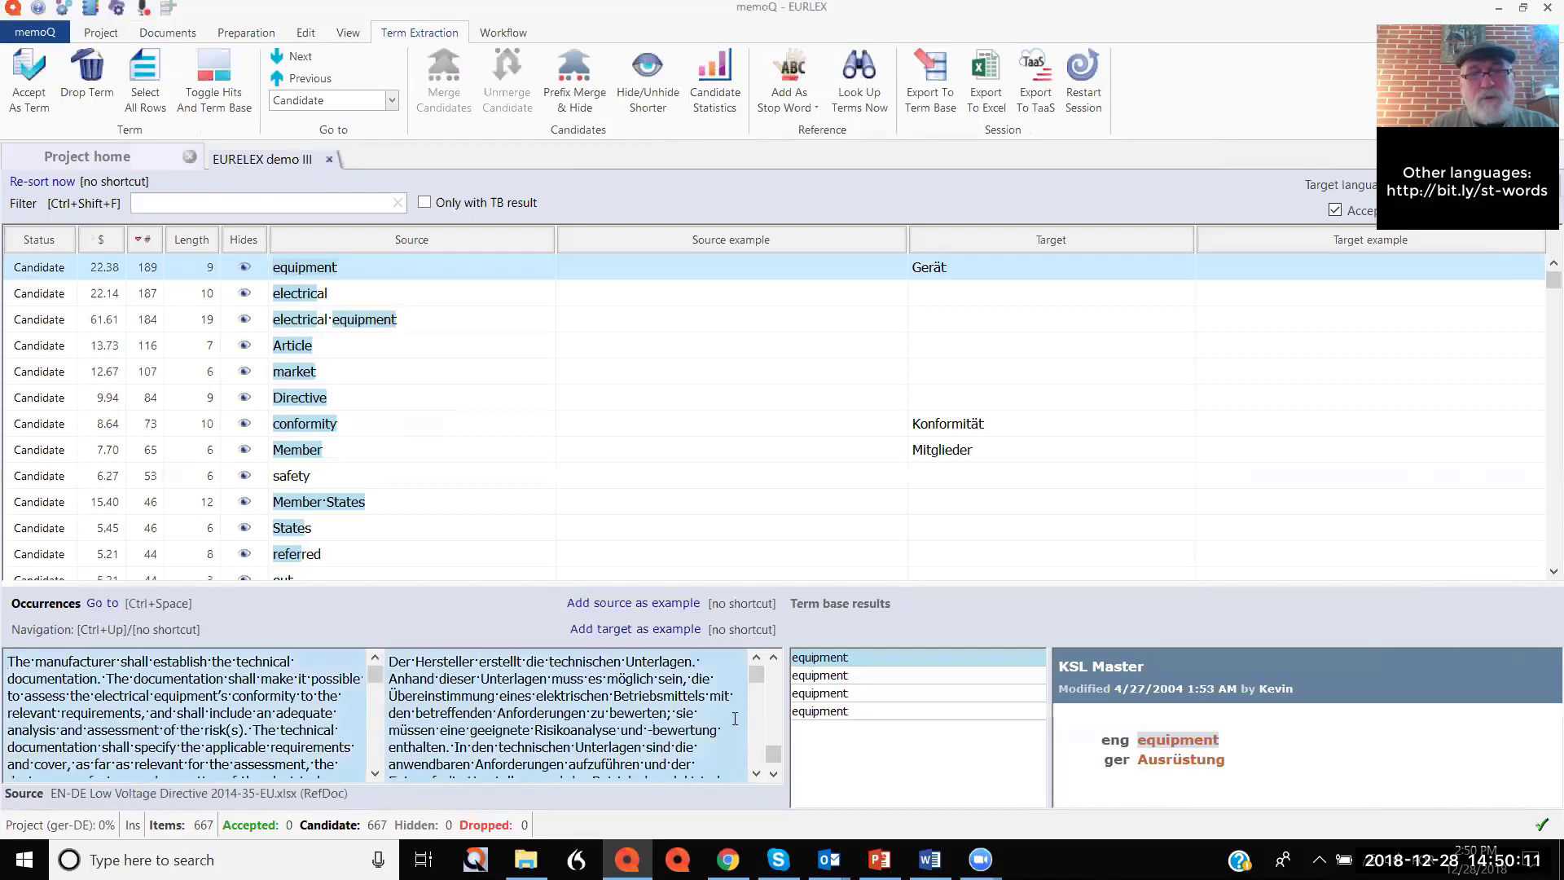
{"action": "left_click", "coordinate": [778, 686]}
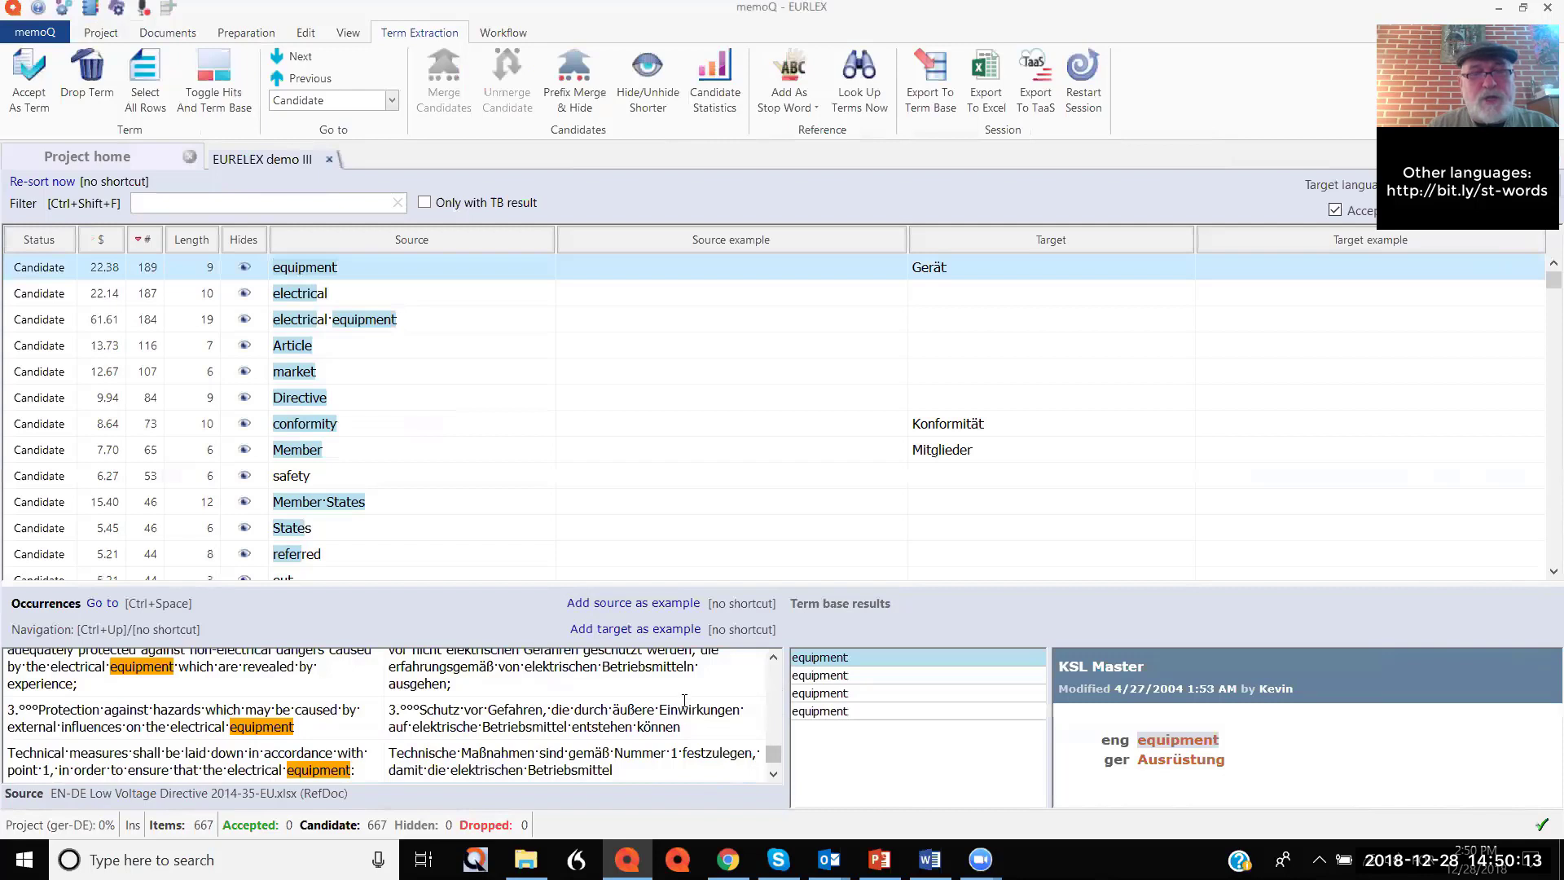
{"action": "left_click", "coordinate": [657, 711]}
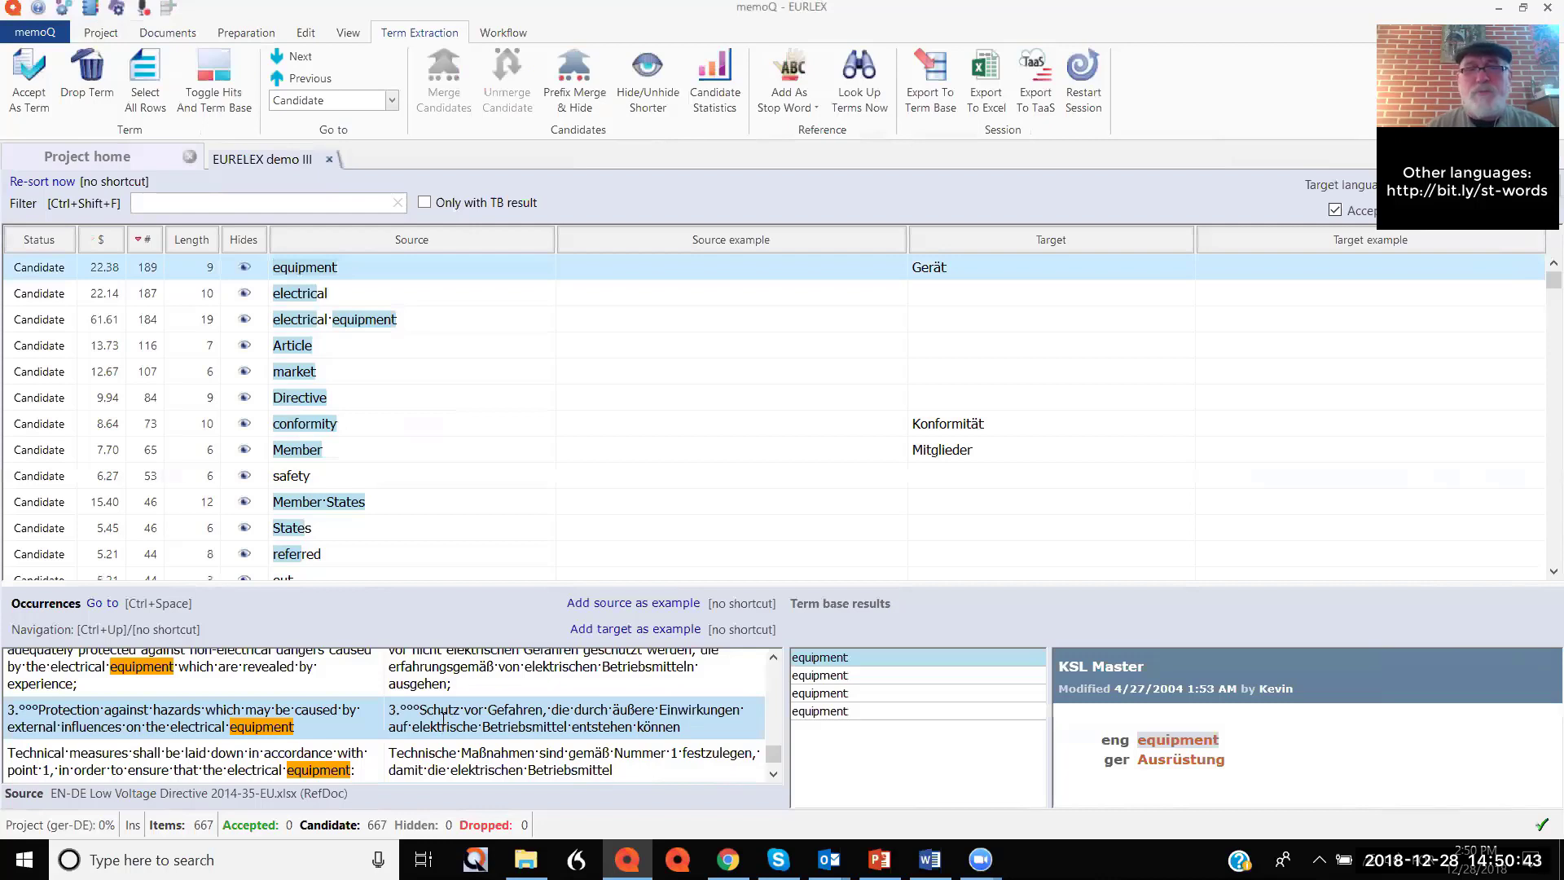
{"action": "left_click", "coordinate": [628, 629]}
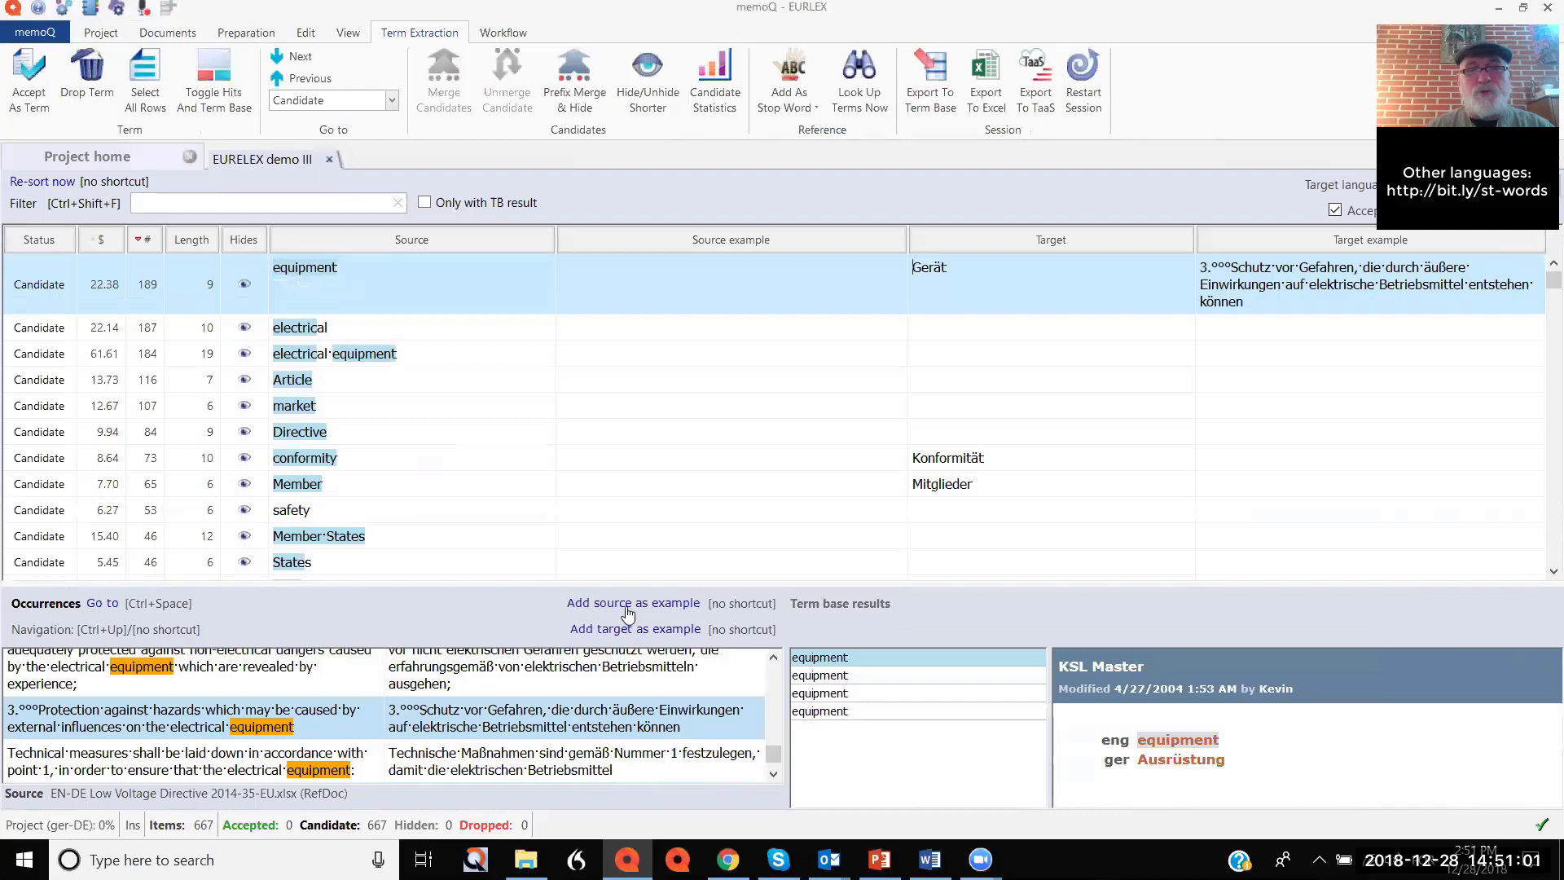
{"action": "left_click", "coordinate": [627, 606]}
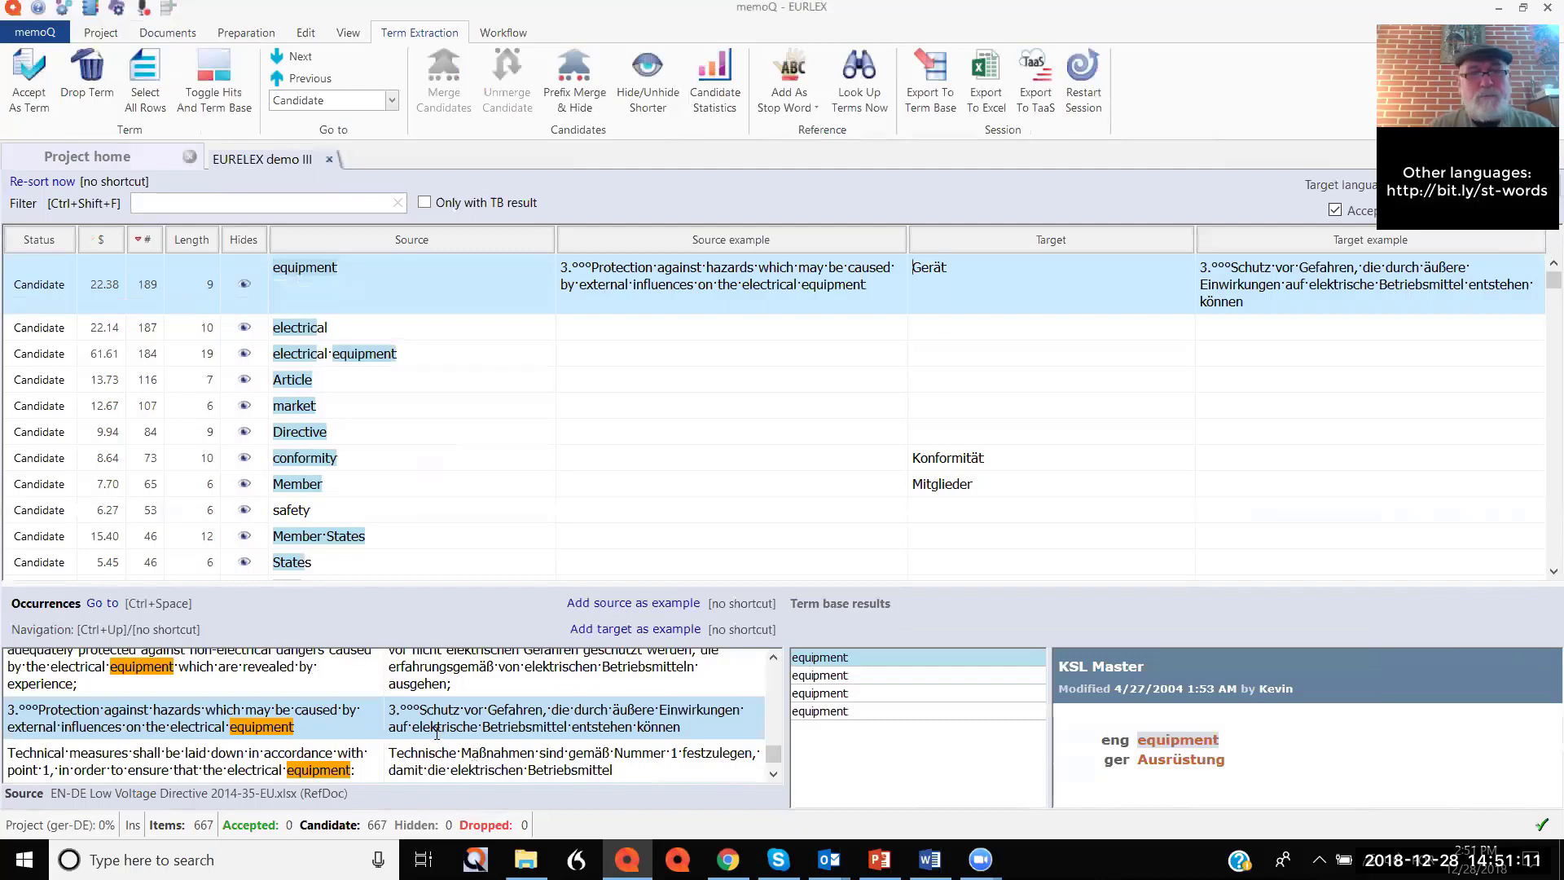
Trim the target example of "equipment" to "elektrische Betriebsmittel".
{"action": "left_click_drag", "start_coordinate": [412, 726], "coordinate": [567, 729]}
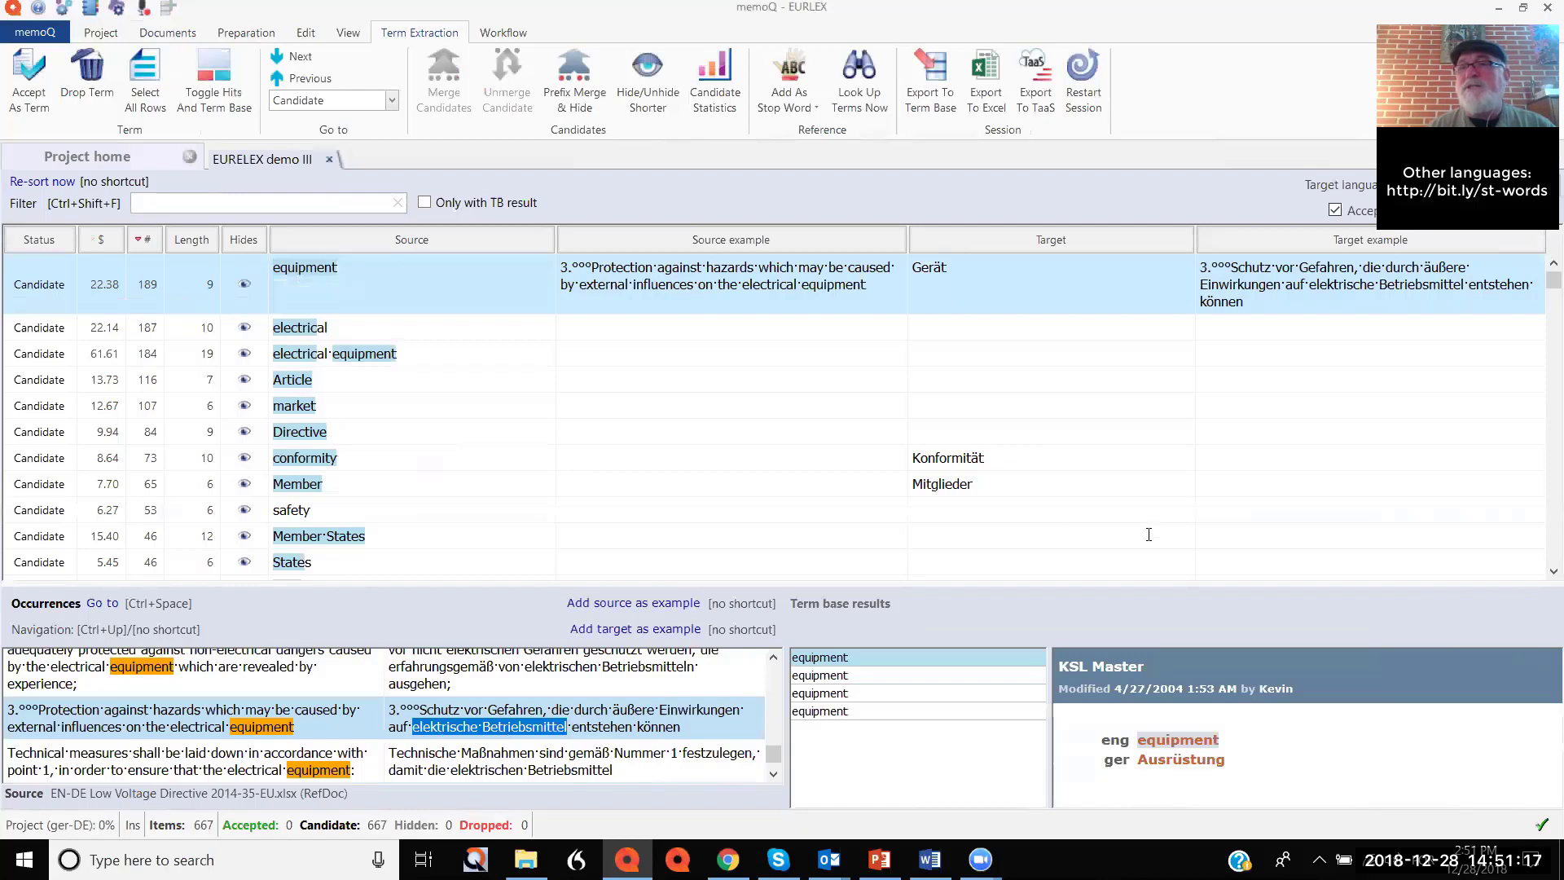
{"action": "left_click", "coordinate": [1309, 283]}
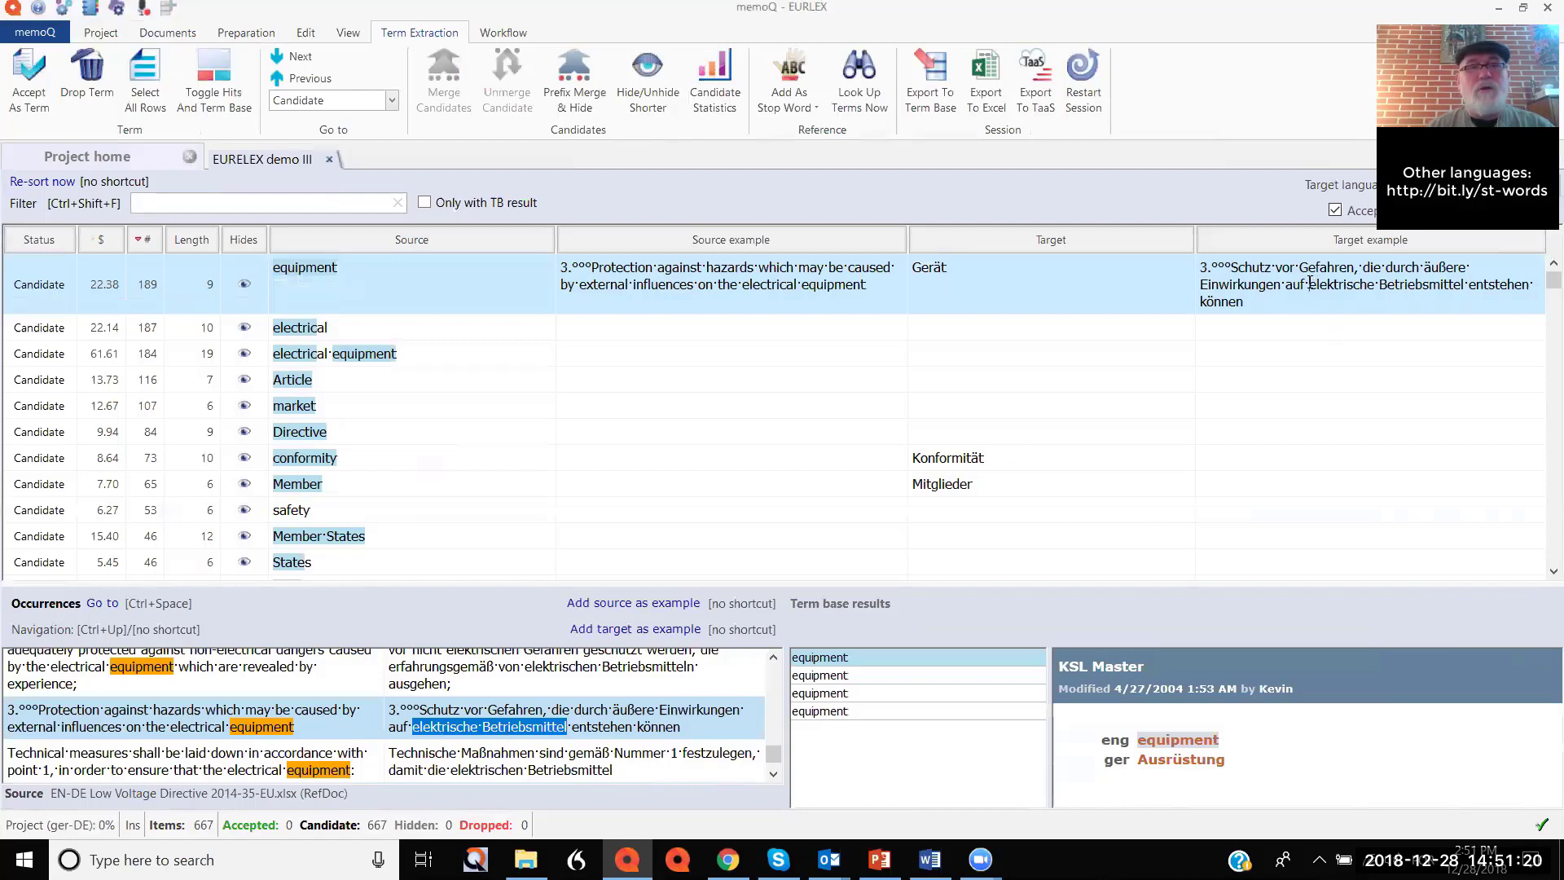
{"action": "left_click", "coordinate": [1203, 267], "text": "shift"}
{"action": "key", "text": "Delete"}
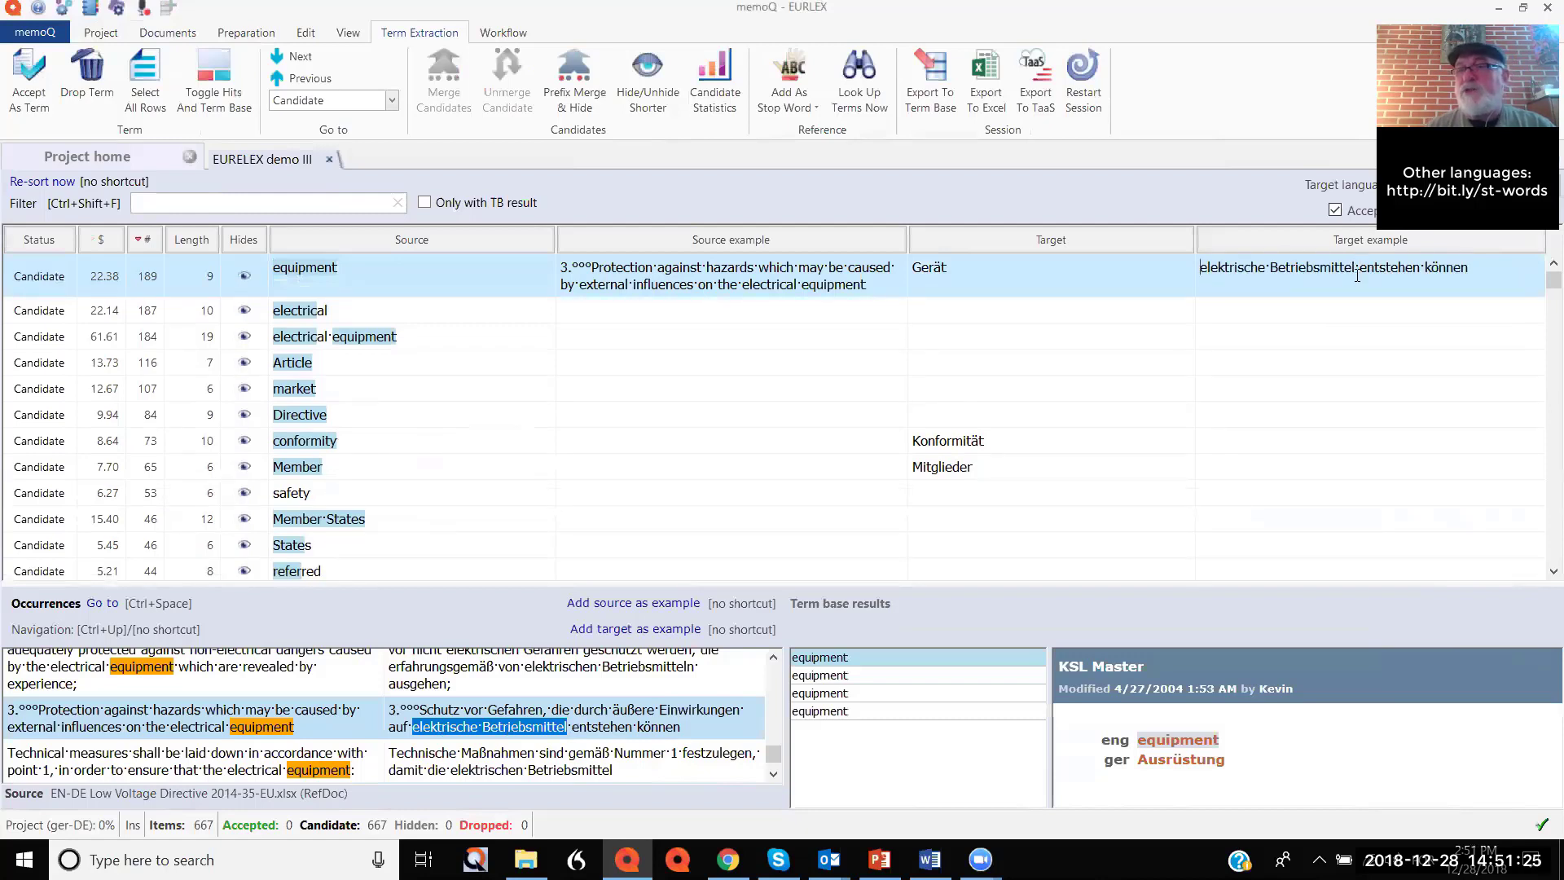
{"action": "left_click", "coordinate": [1479, 269], "text": "shift"}
{"action": "key", "text": "Delete"}
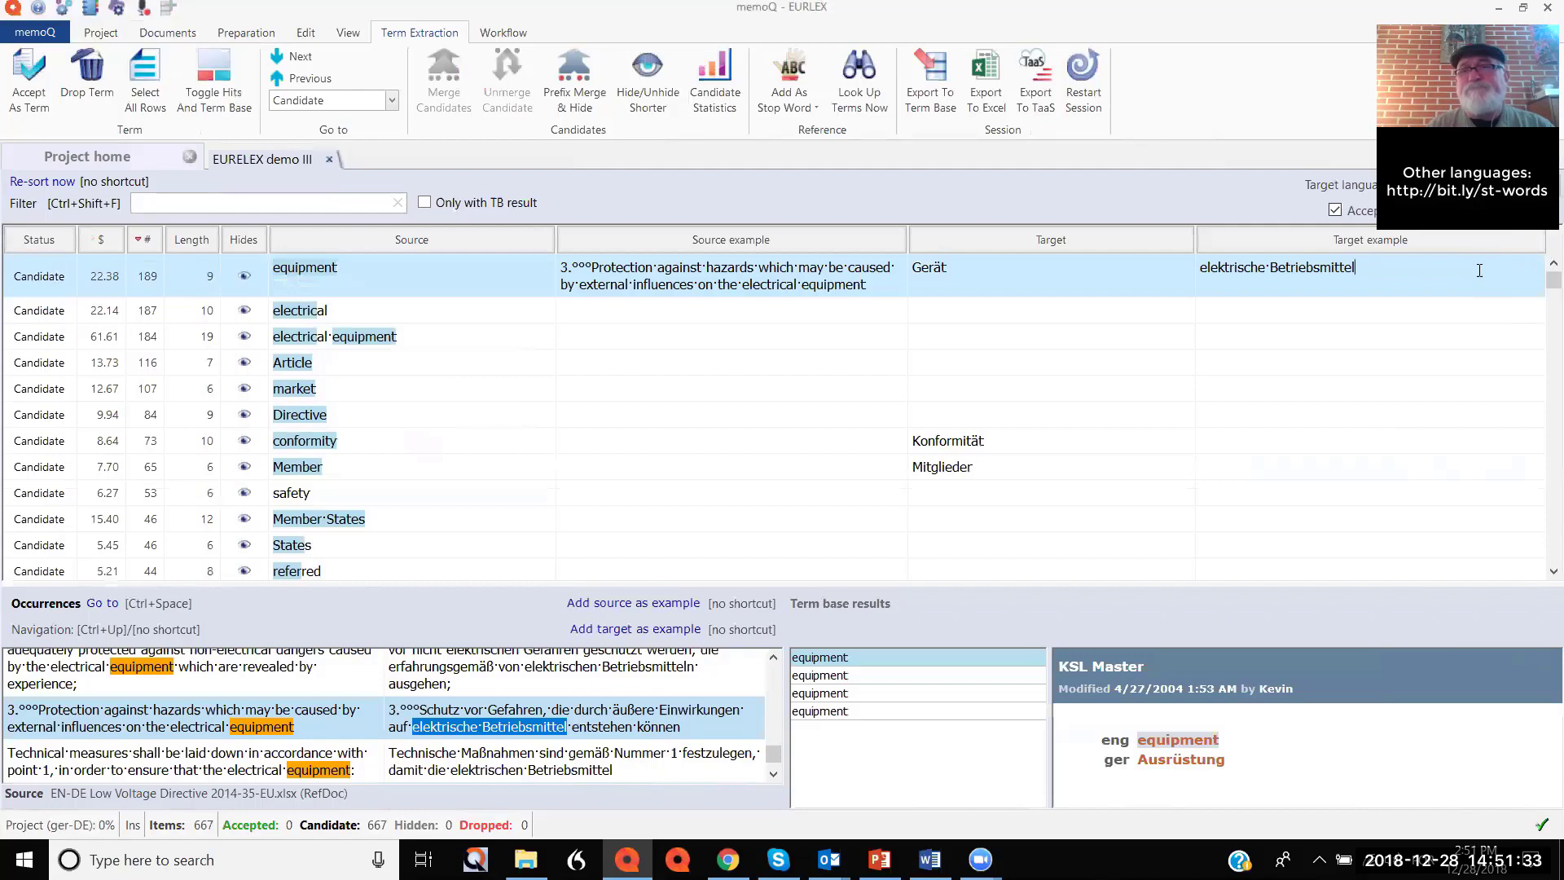
Clear both the target example and the source example of the candidate "equipment".
{"action": "key", "text": "ctrl+a"}
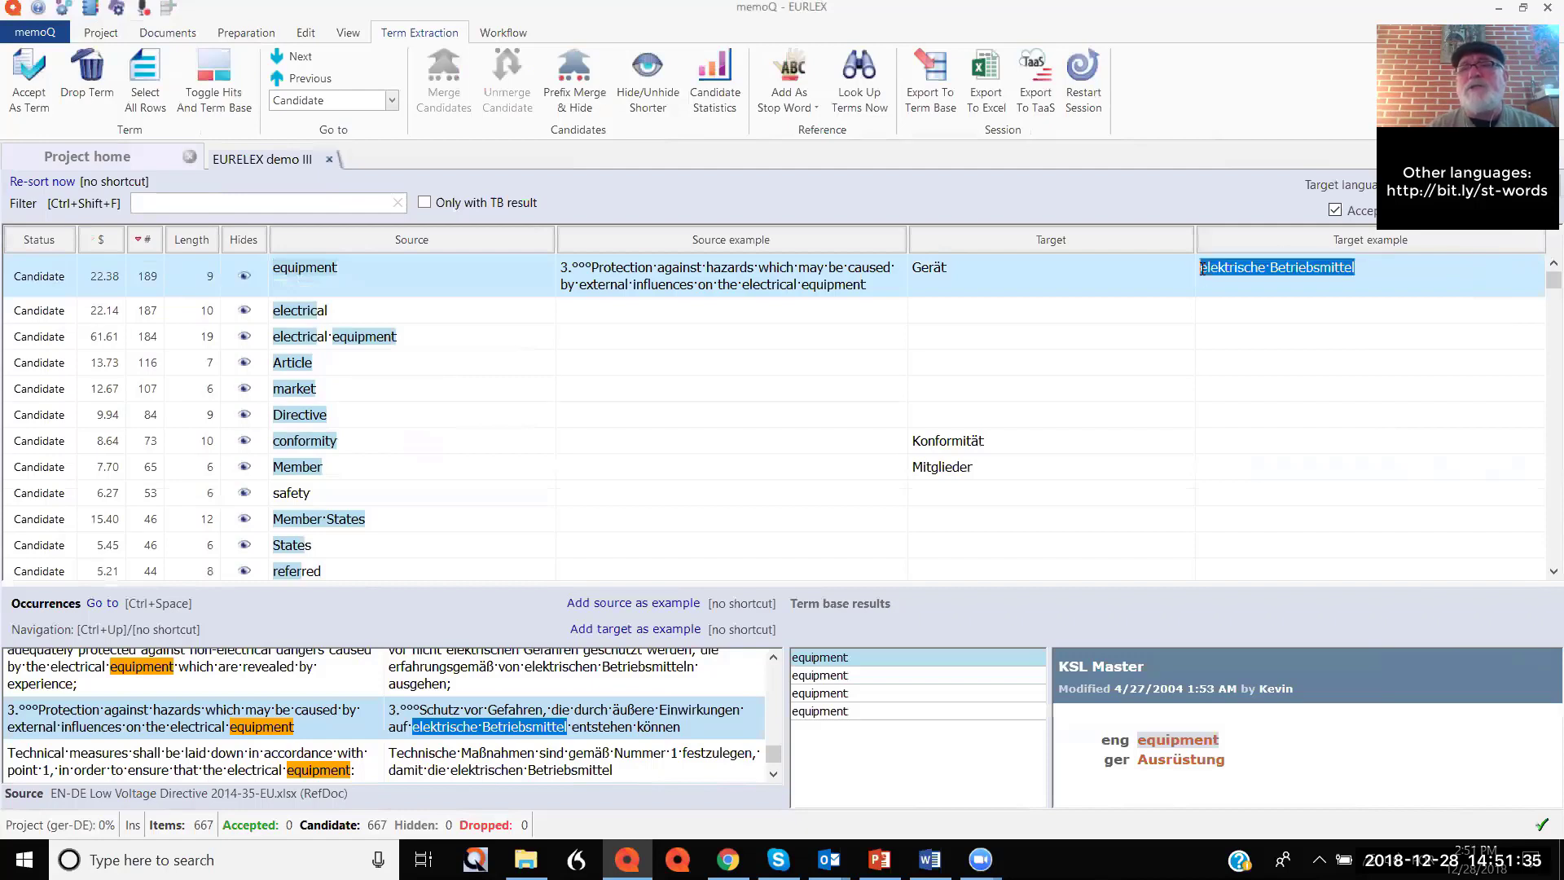
{"action": "key", "text": "Delete"}
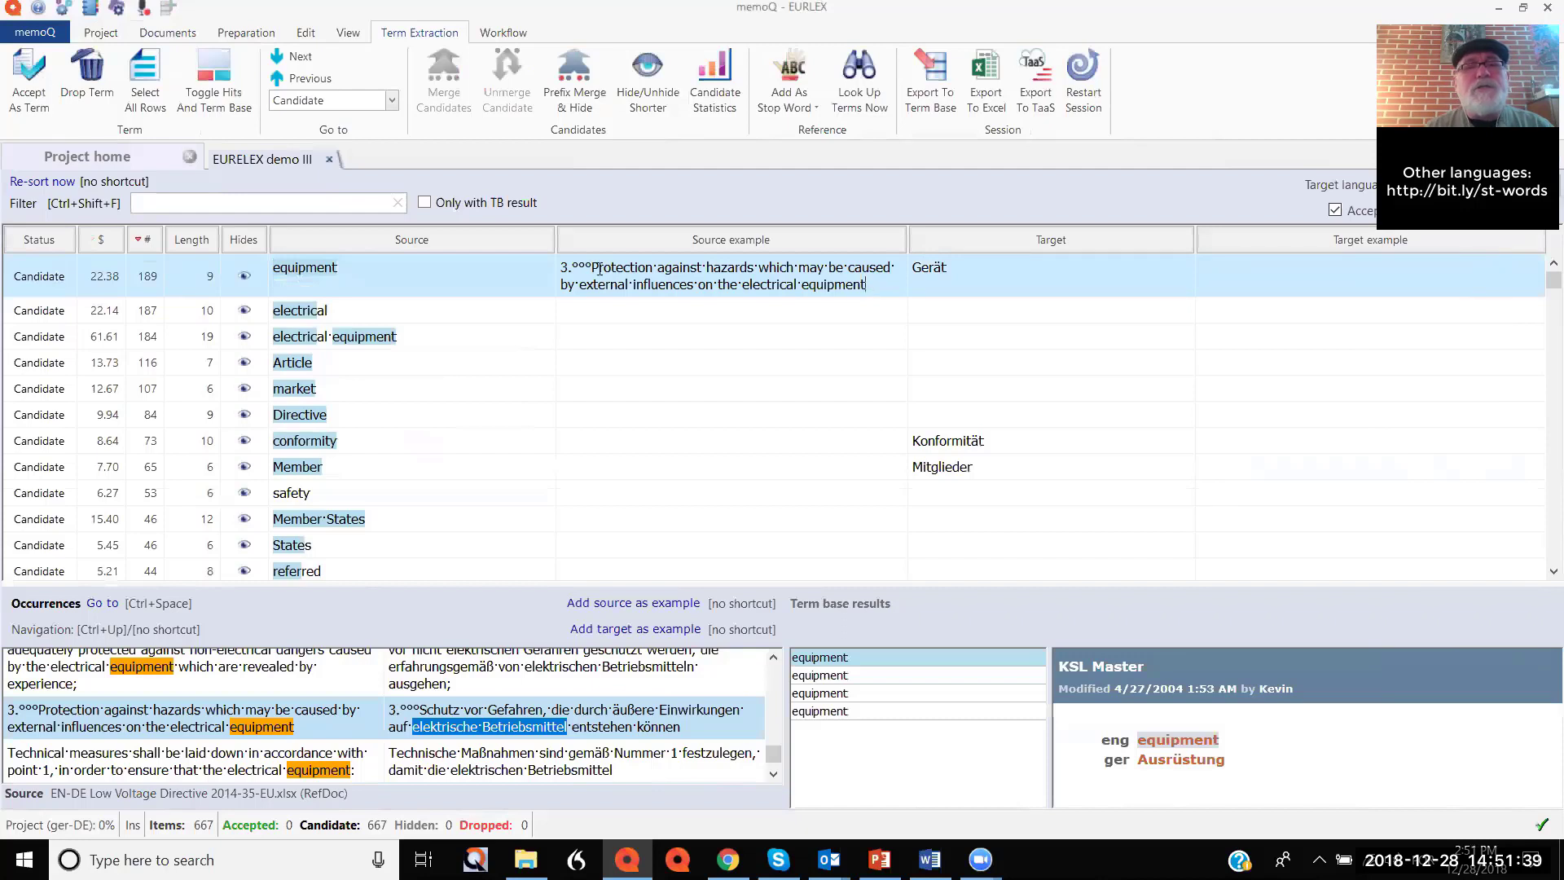
{"action": "left_click", "coordinate": [559, 268], "text": "shift"}
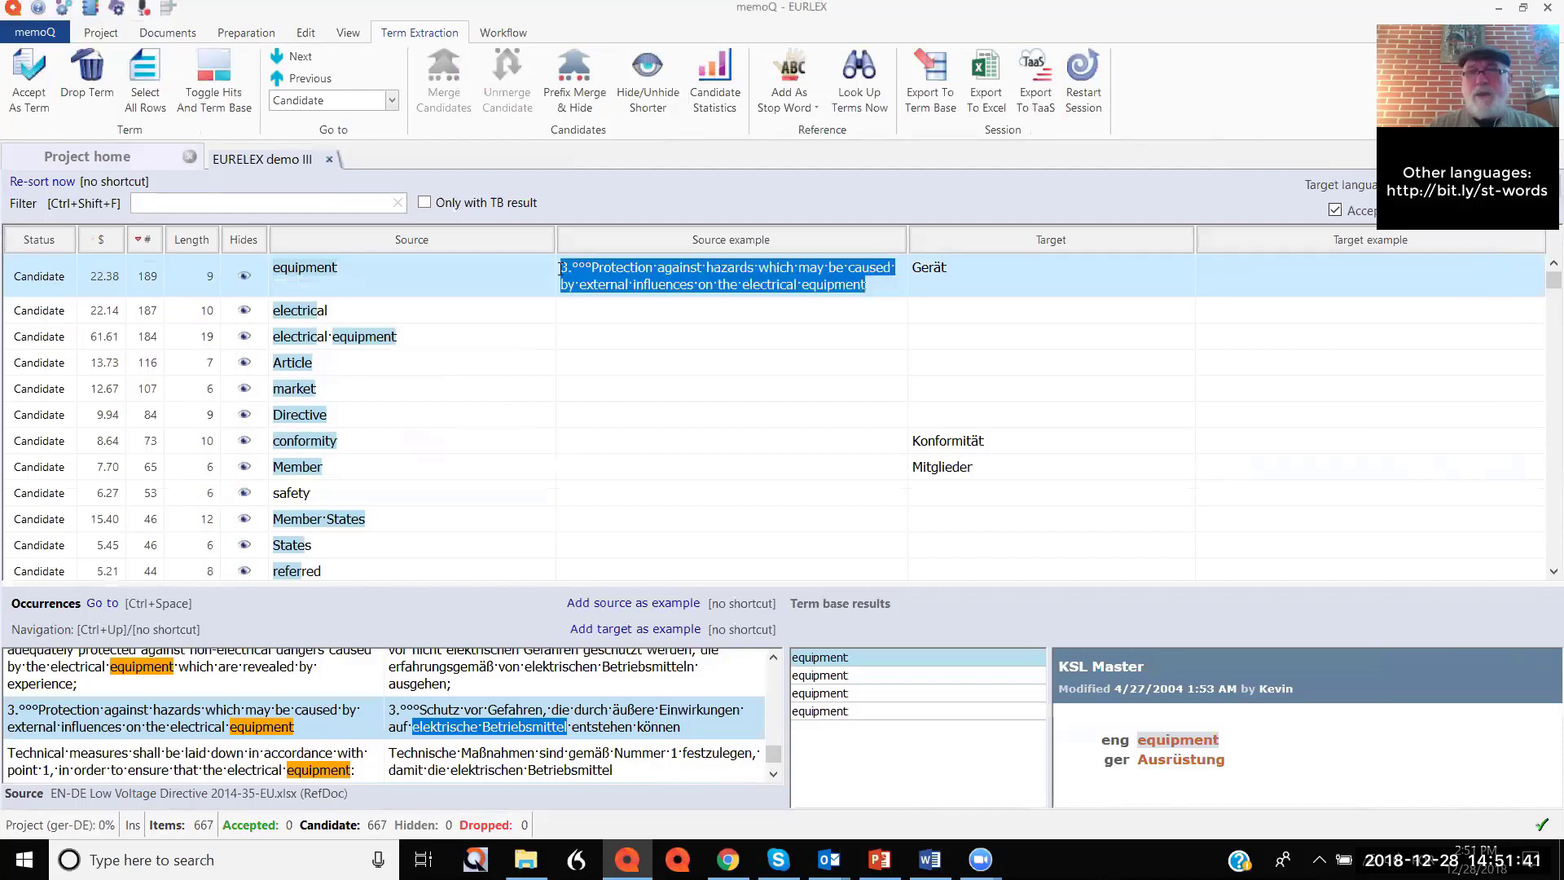
{"action": "key", "text": "Delete"}
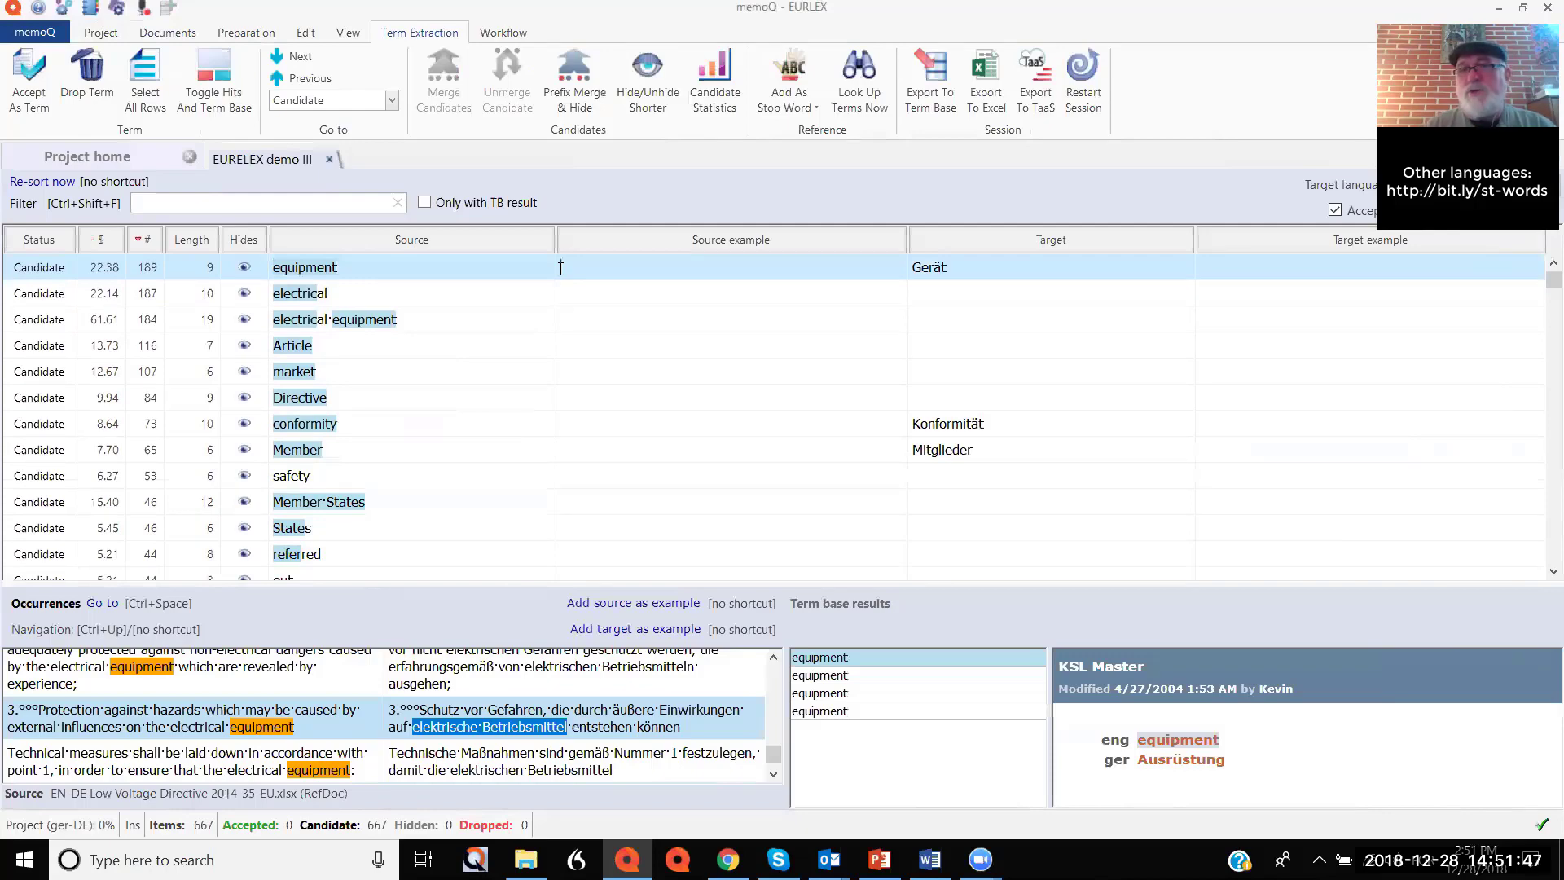
Accept the candidate "equipment" as a term, and select the candidate "conformity".
{"action": "key", "text": "ctrl+Return"}
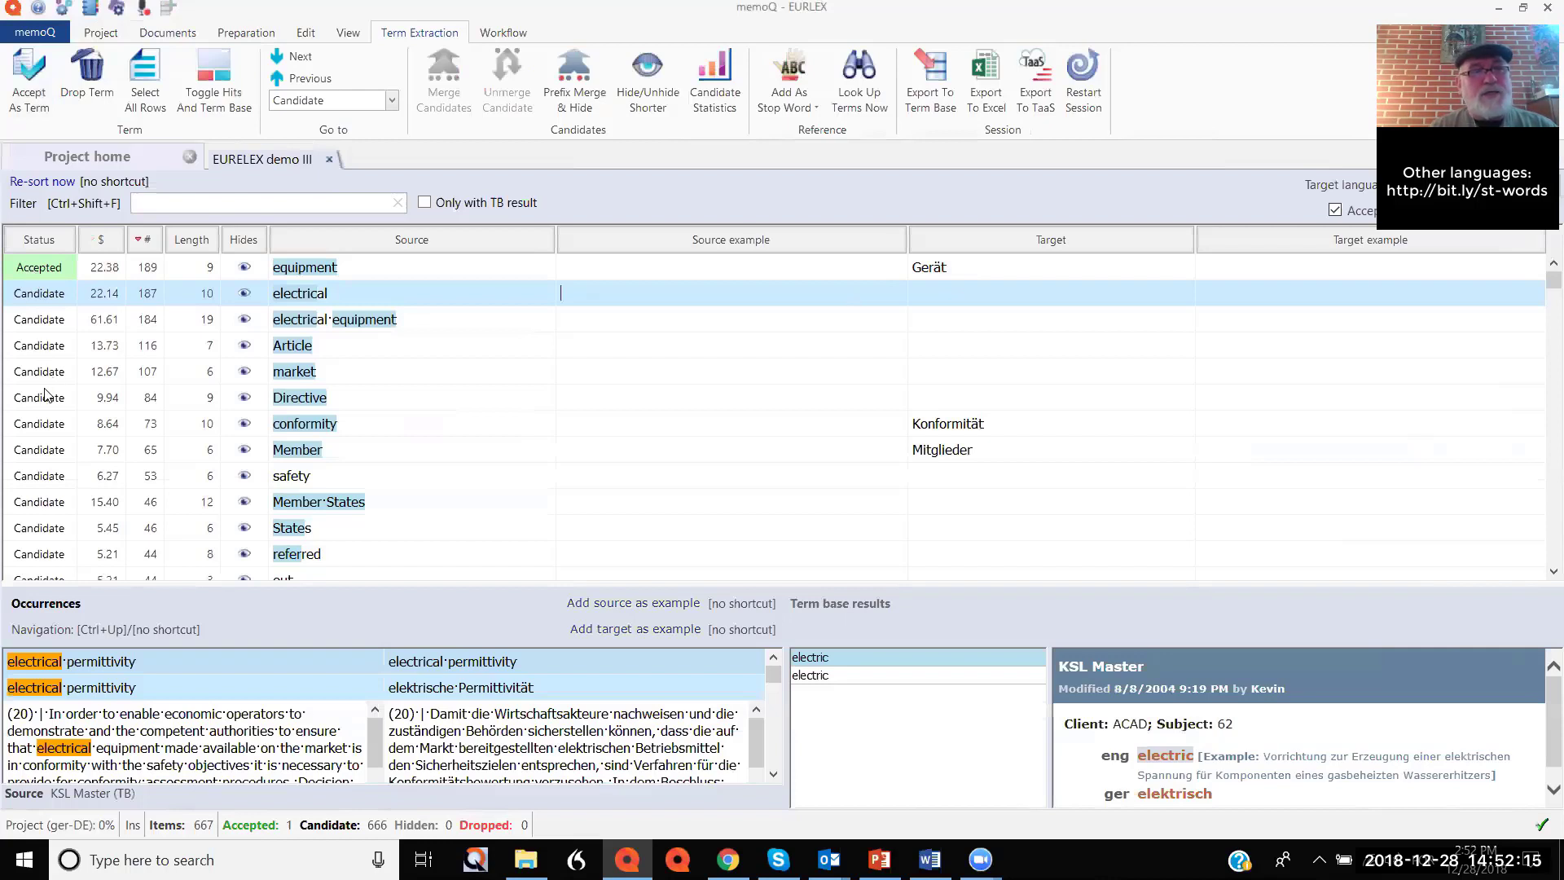
{"action": "left_click", "coordinate": [32, 424]}
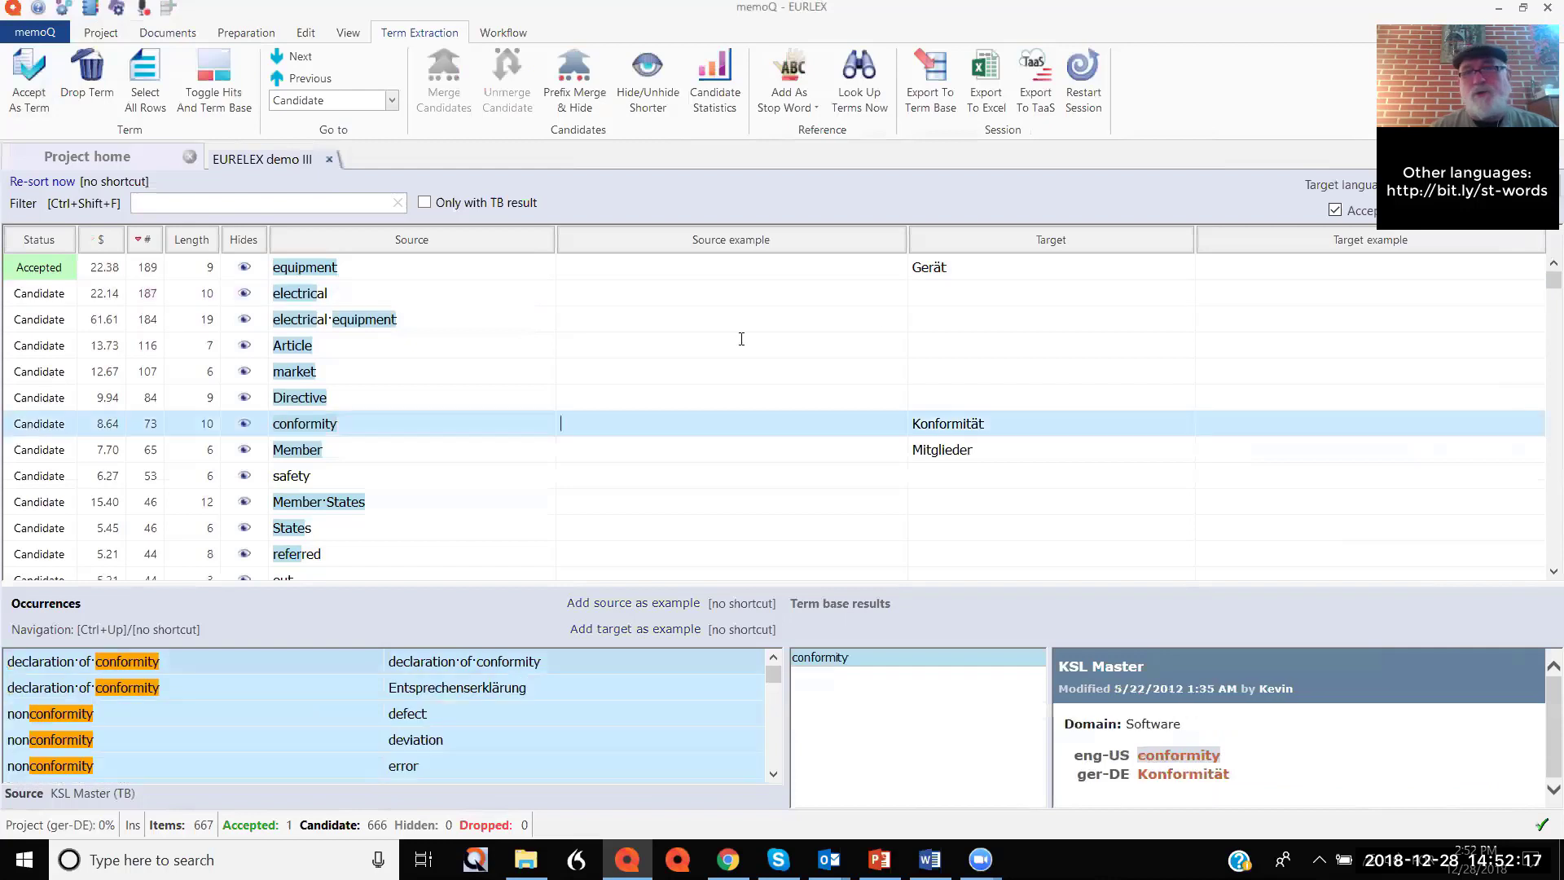
Accept the candidate "conformity" as a term with the target "Konformität".
{"action": "left_click", "coordinate": [1005, 424]}
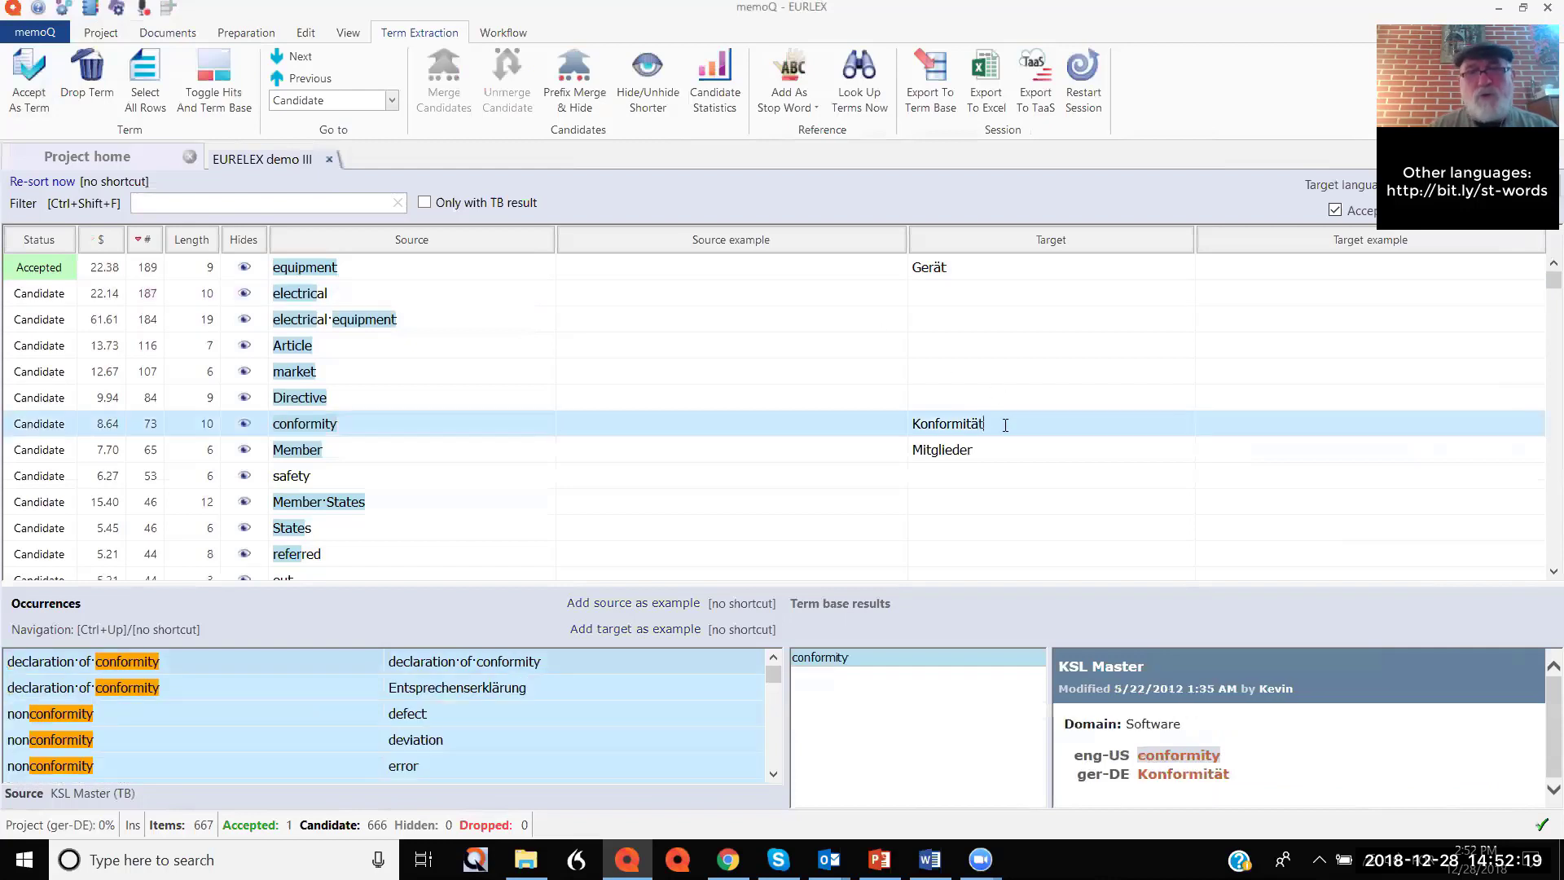
{"action": "key", "text": "ctrl+Return"}
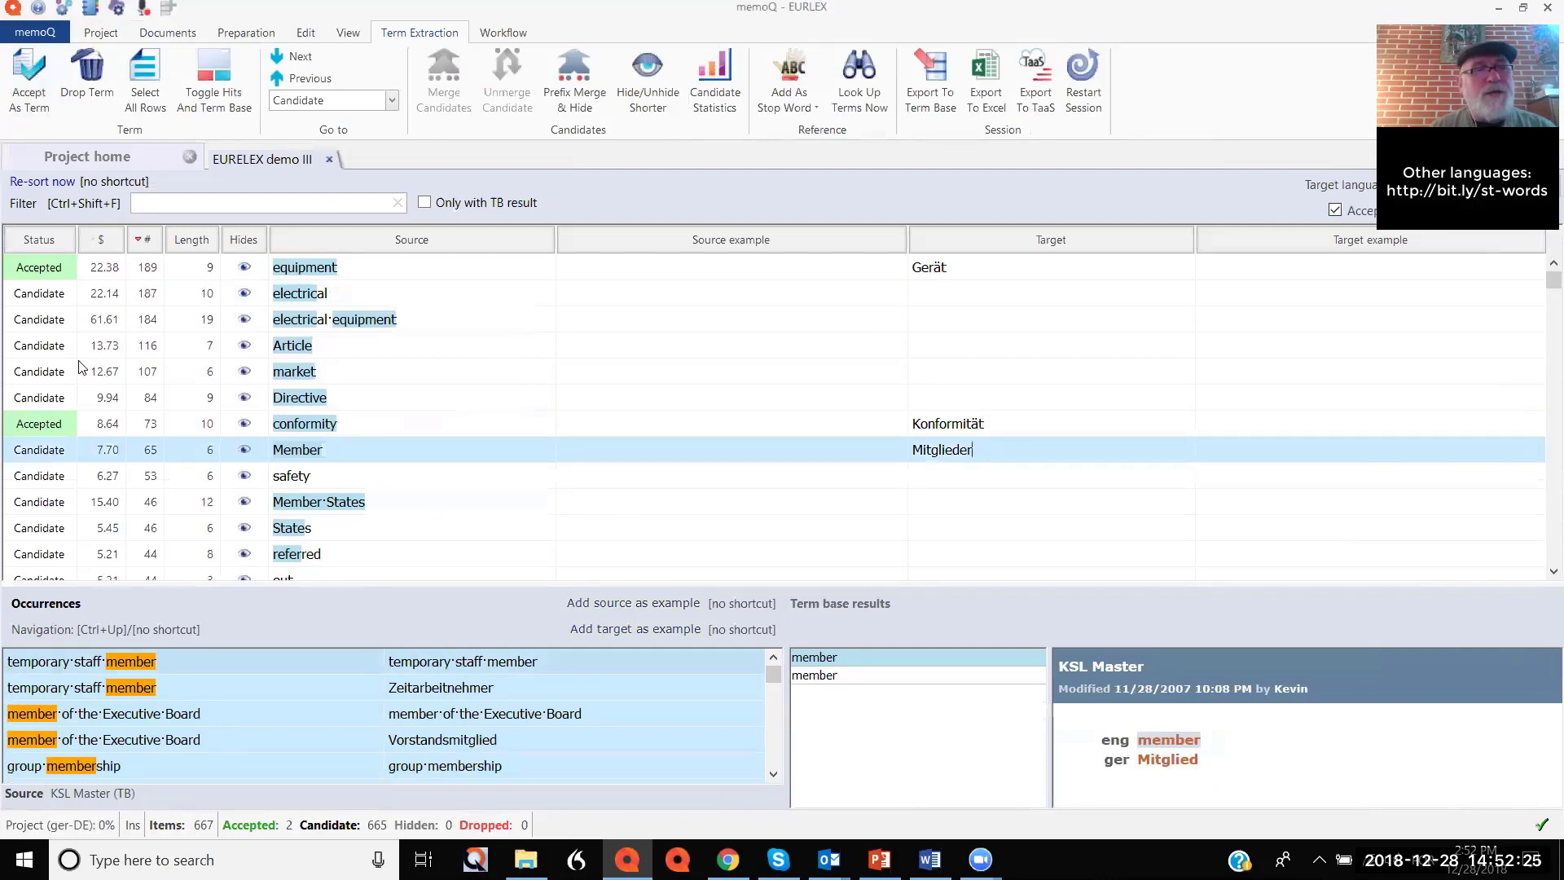
Drop the candidates "market" and "Article" together, and re-sort the candidate list.
{"action": "left_click", "coordinate": [54, 374]}
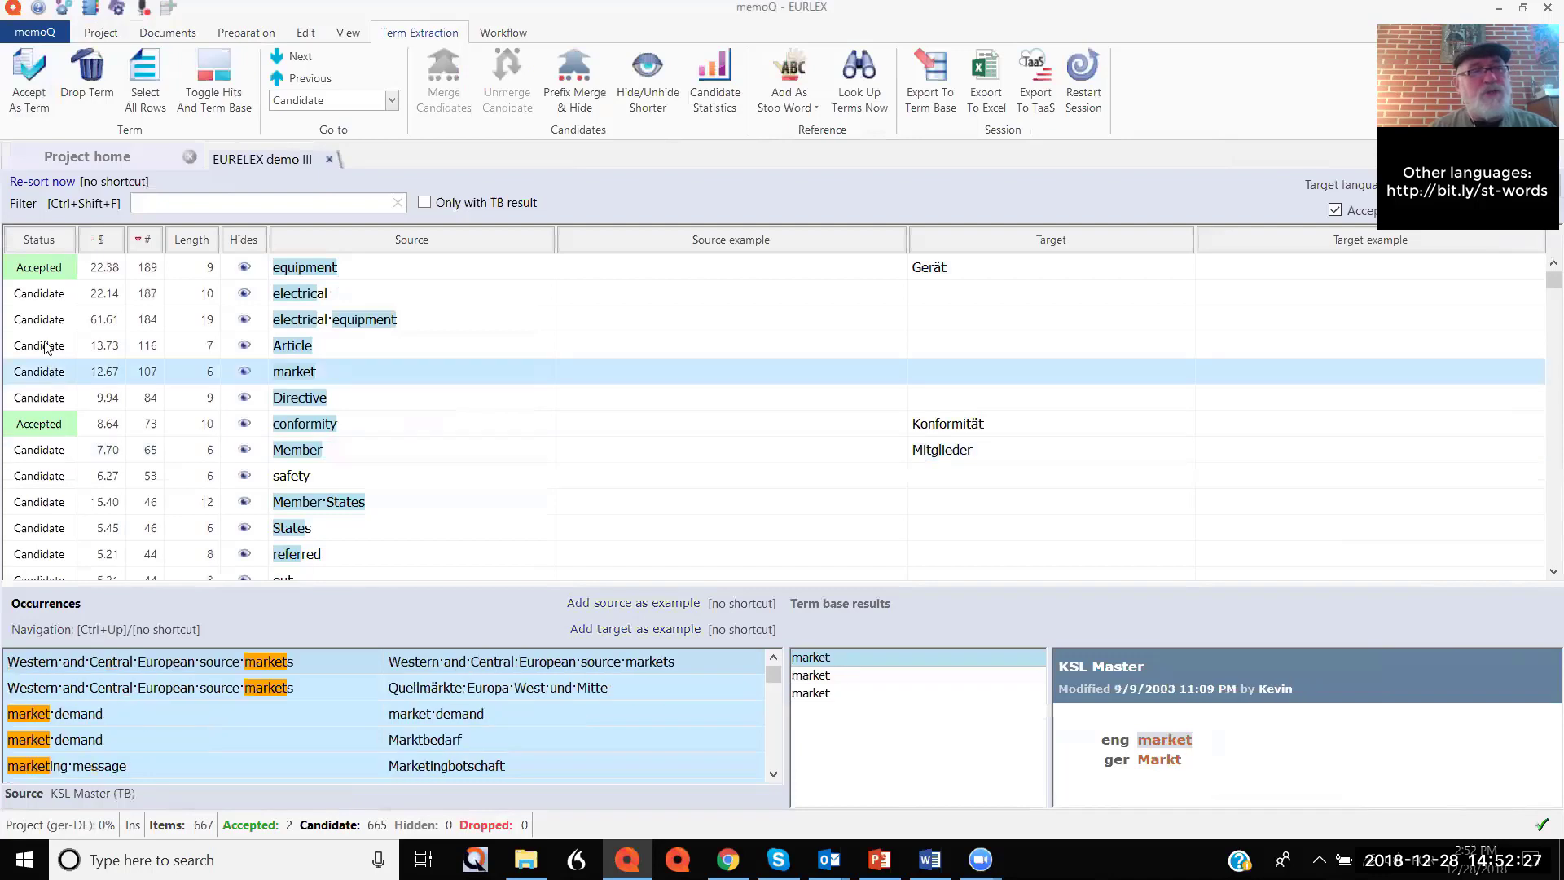
{"action": "left_click", "coordinate": [43, 345], "text": "ctrl"}
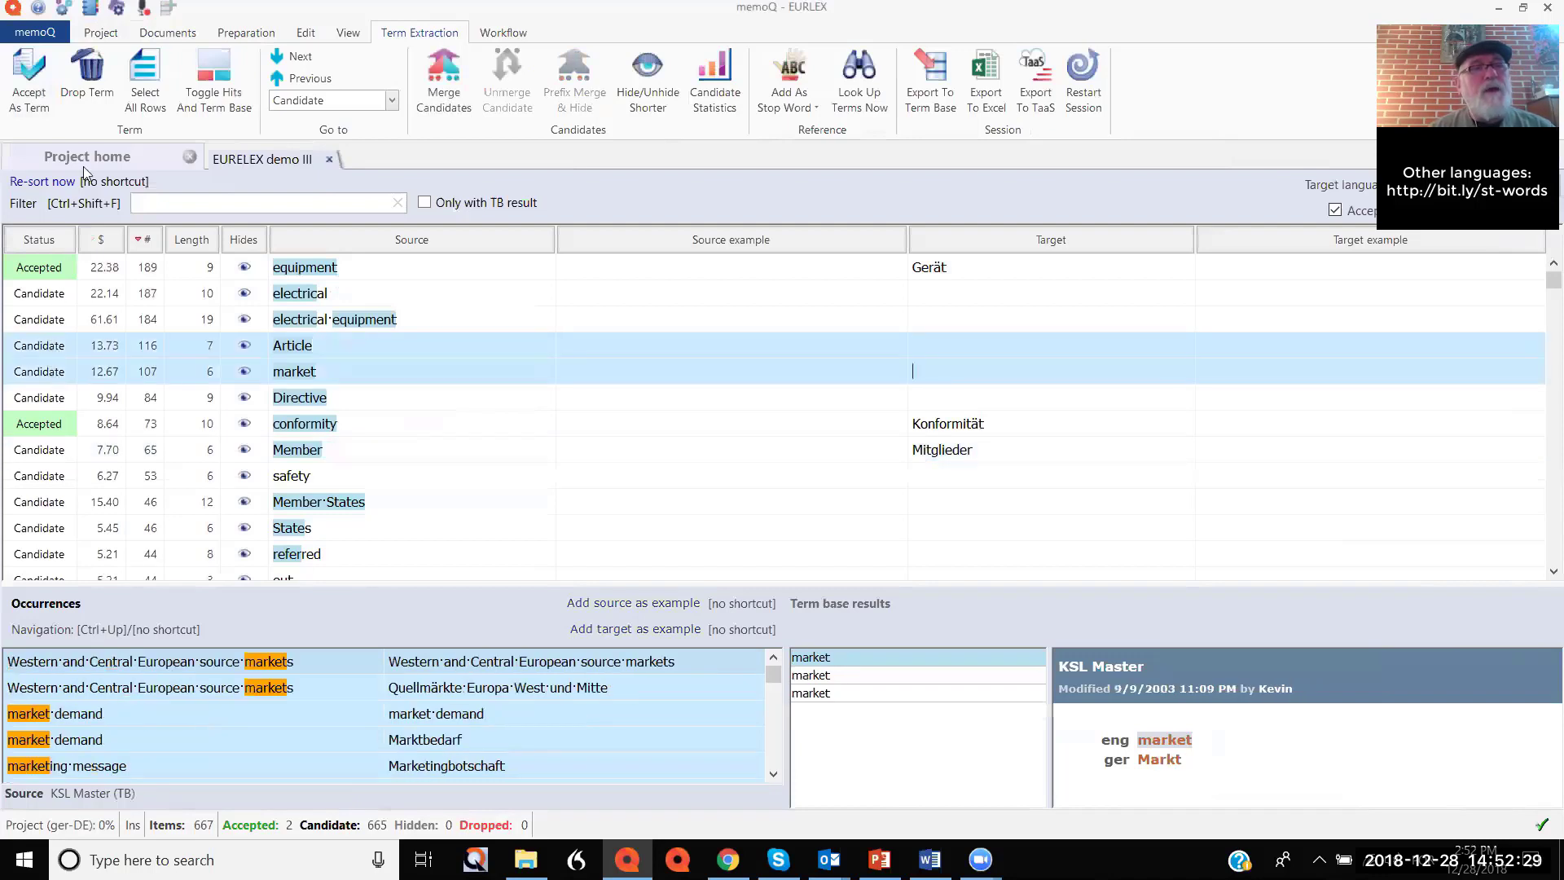
{"action": "left_click", "coordinate": [86, 82]}
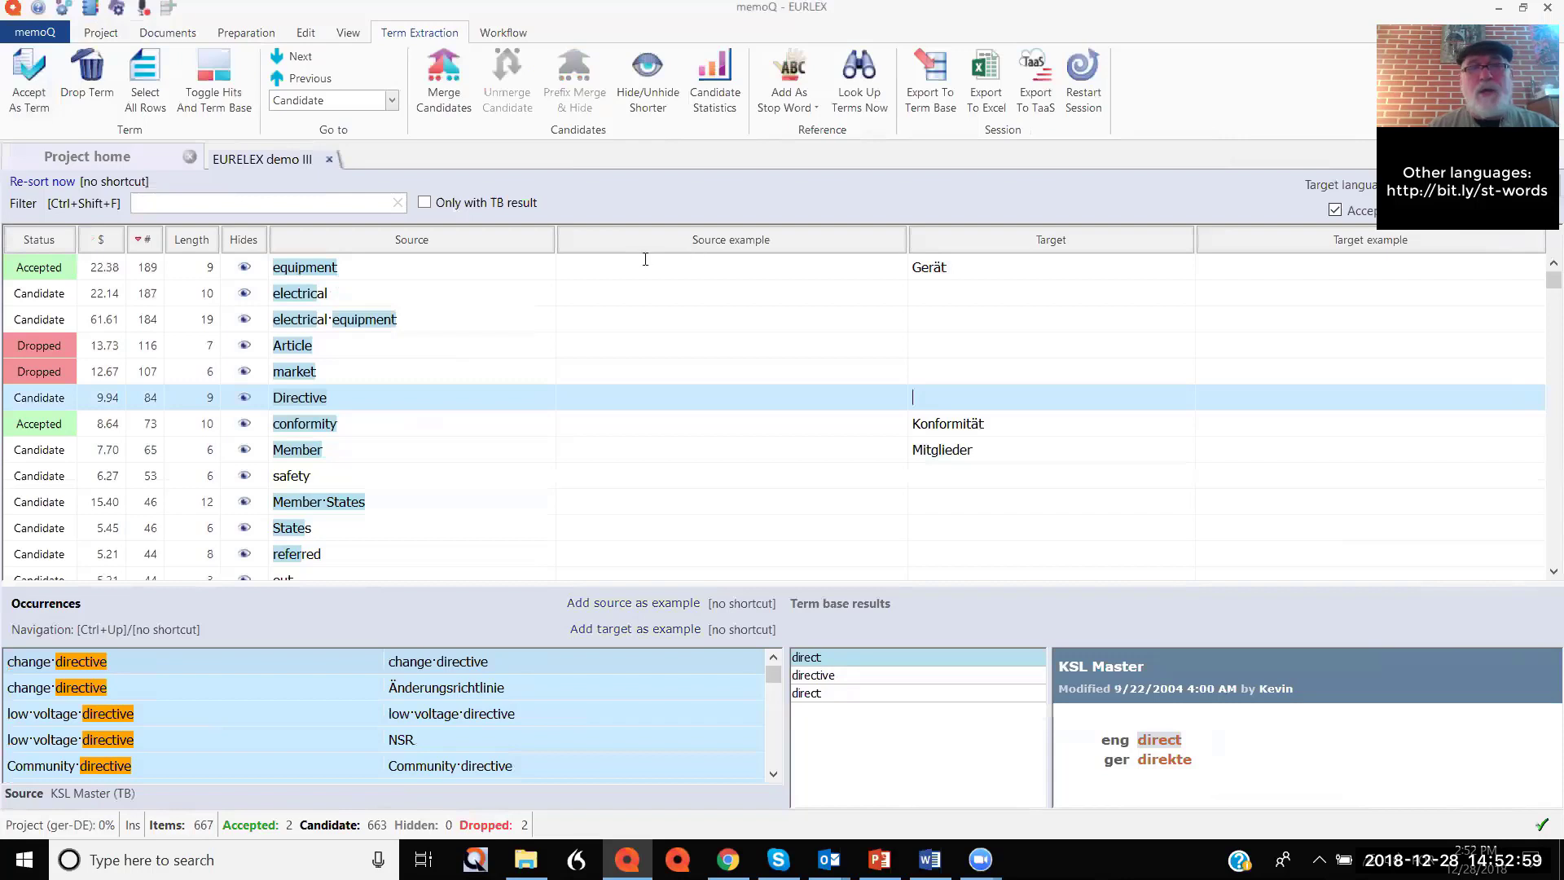
{"action": "left_click", "coordinate": [36, 184]}
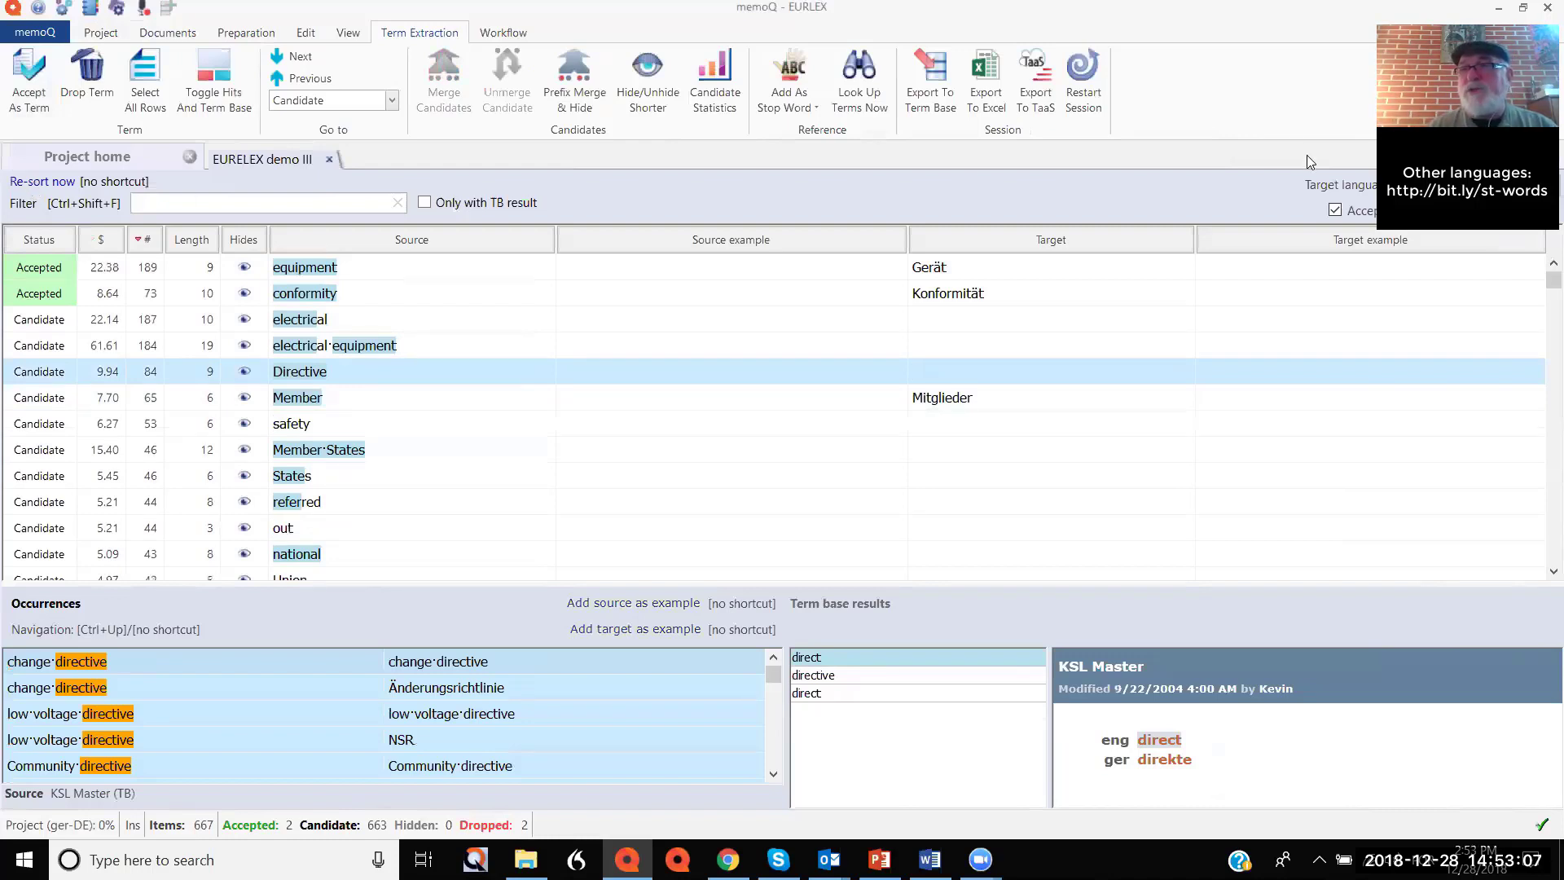
{"action": "mouse_move", "coordinate": [1551, 279]}
{"action": "left_mouse_down"}
{"action": "mouse_move", "coordinate": [1541, 574]}
{"action": "mouse_move", "coordinate": [1538, 264]}
{"action": "left_mouse_up"}
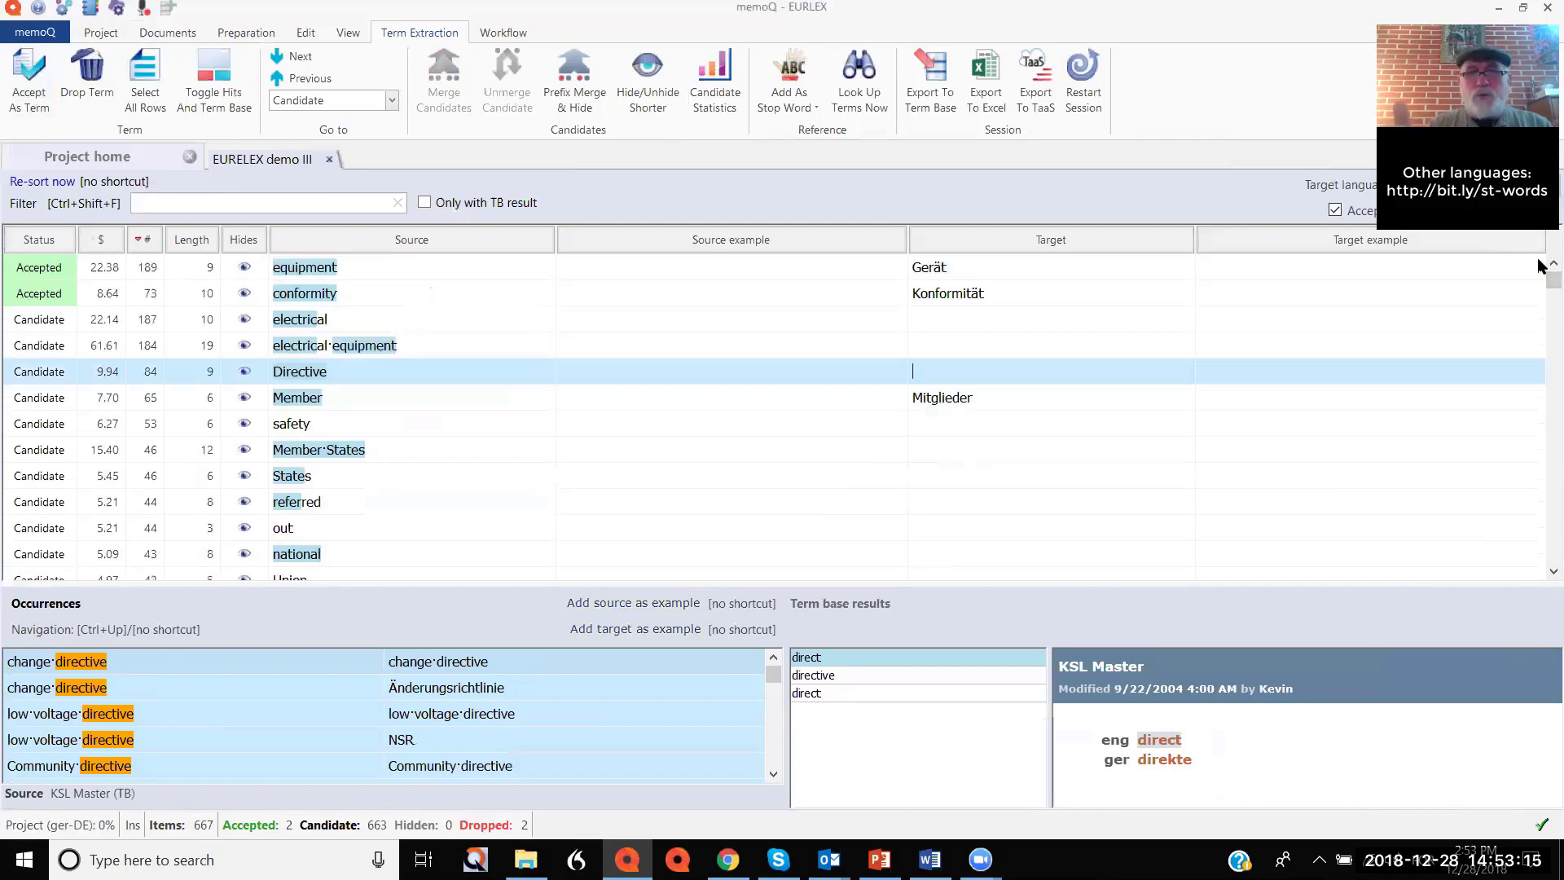
Enter "elektrische Betriebsmittel" as the target of "electrical equipment", based on its occurrence in the reference document, and accept the term.
{"action": "left_click", "coordinate": [1126, 371]}
{"action": "left_click", "coordinate": [1119, 346]}
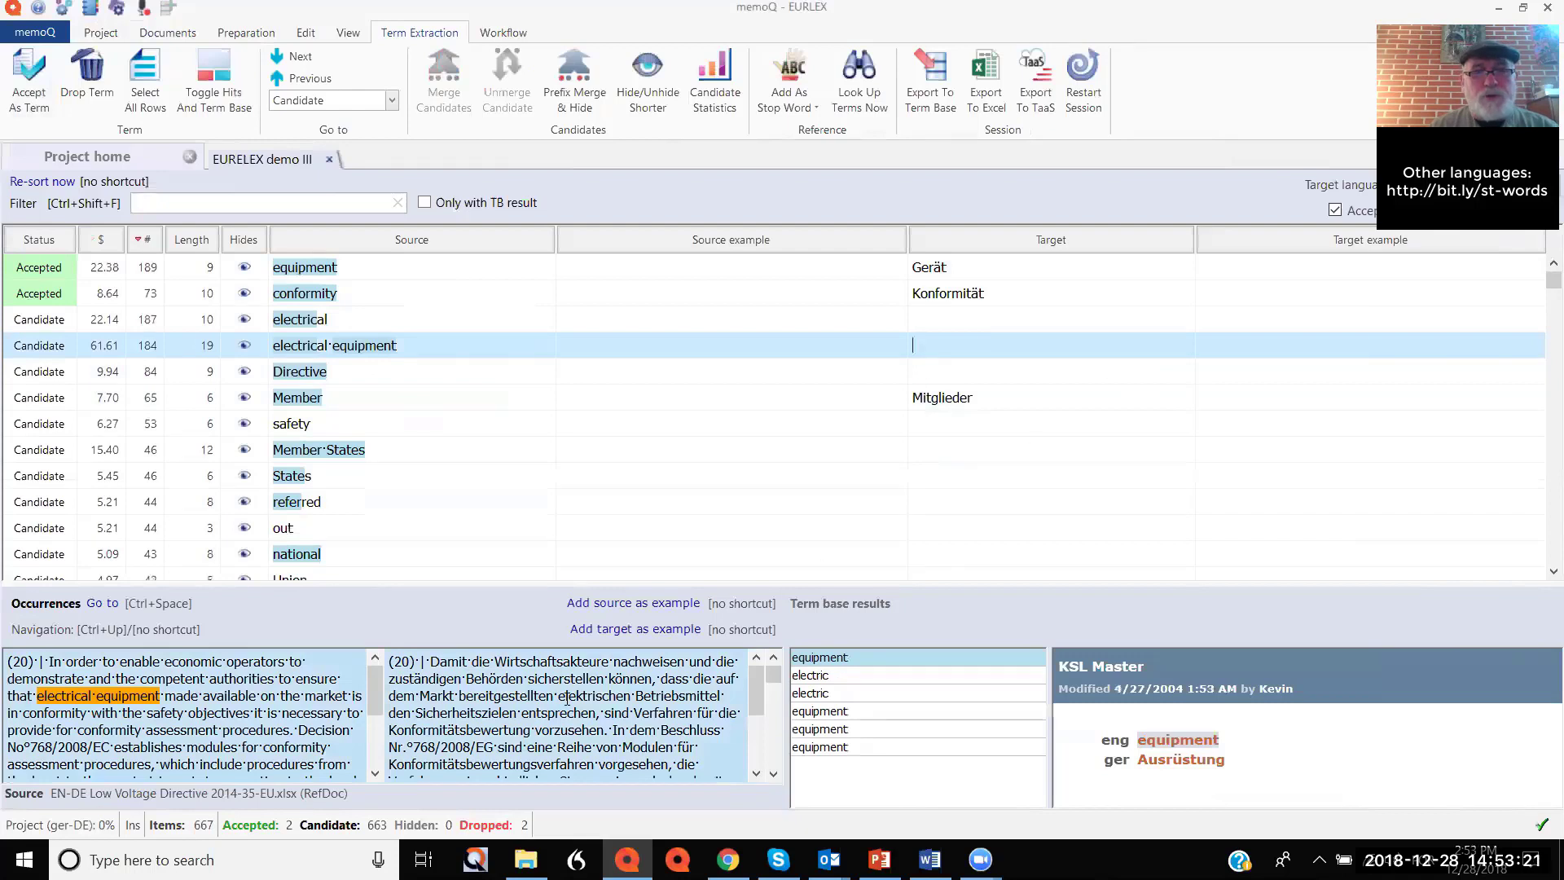
{"action": "left_click_drag", "start_coordinate": [560, 696], "coordinate": [722, 696]}
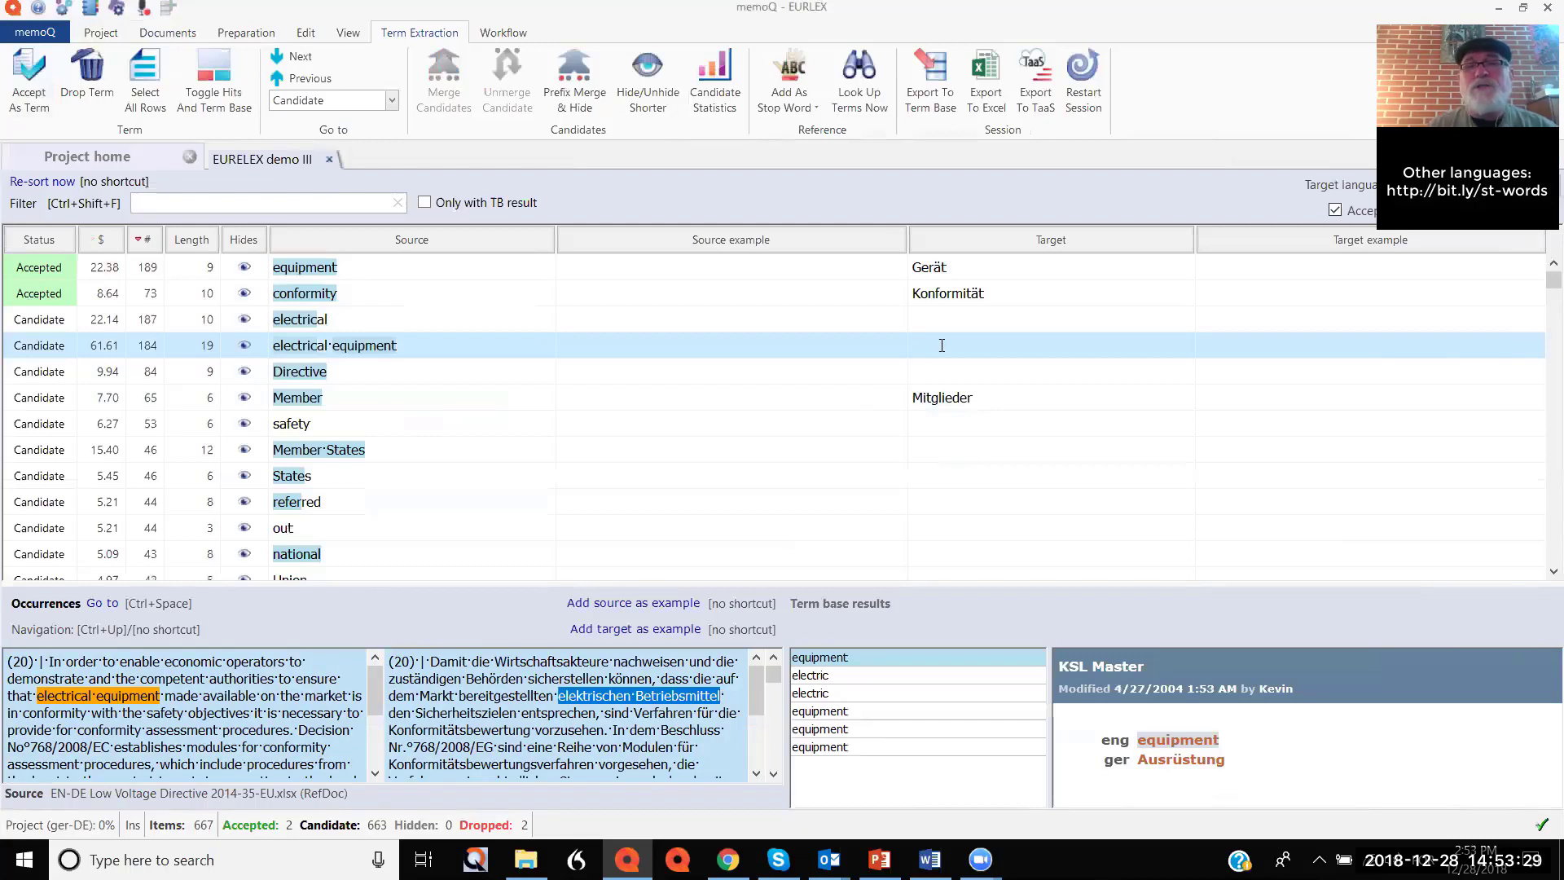
{"action": "type", "text": "elektrischen Betriebsmittel"}
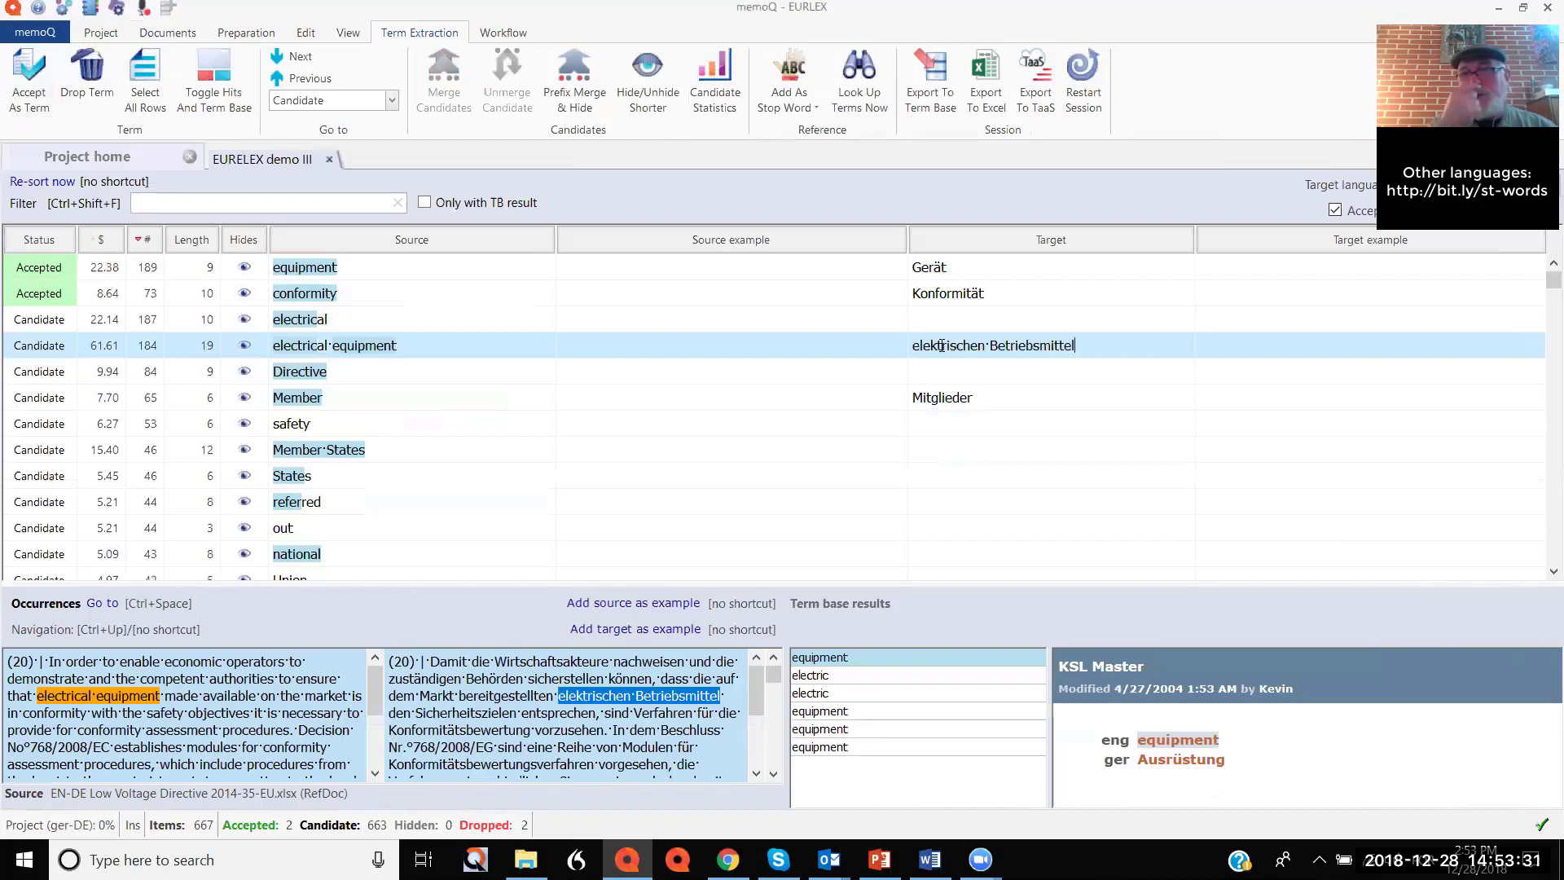
{"action": "left_click", "coordinate": [985, 348]}
{"action": "key", "text": "BackSpace"}
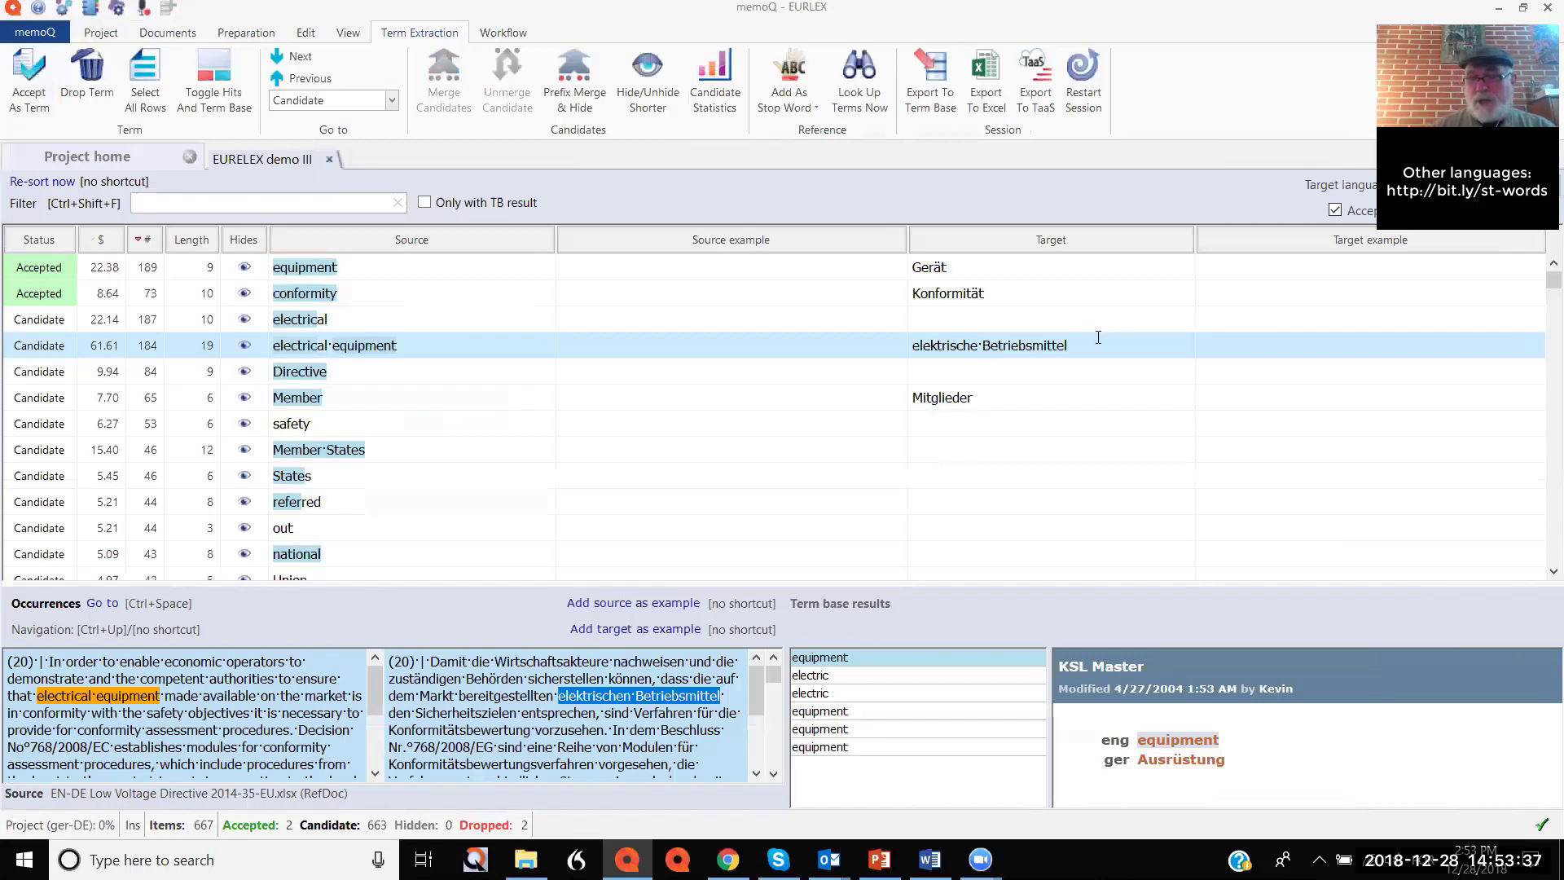
{"action": "key", "text": "ctrl+Return"}
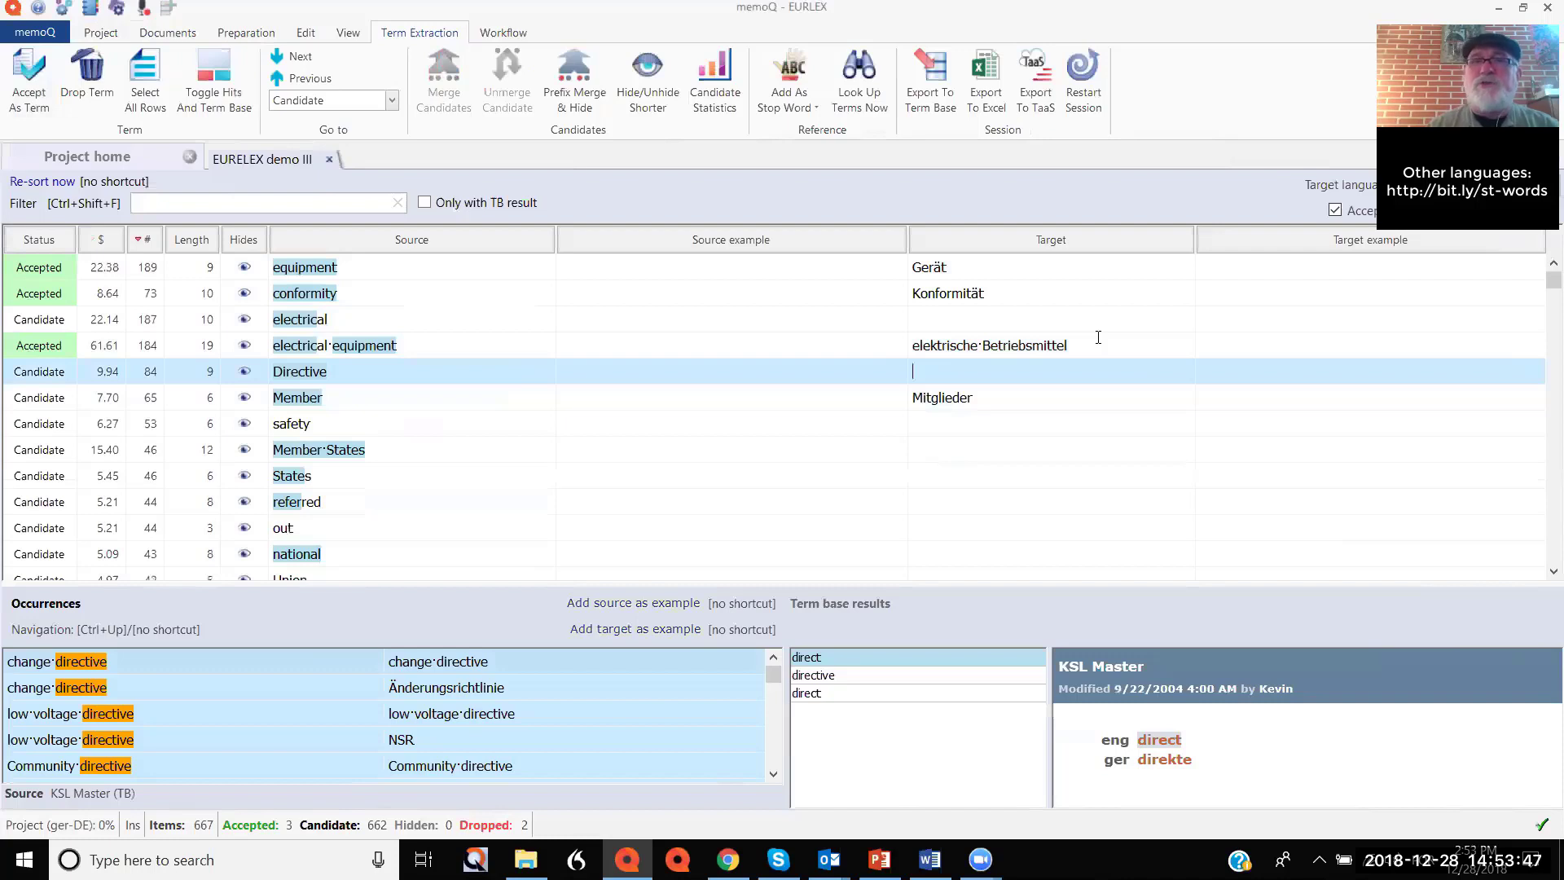
Export the accepted candidates to the Excel file "EURELEX demo III.xlsx" in the Term Mining folder.
{"action": "left_click", "coordinate": [987, 71]}
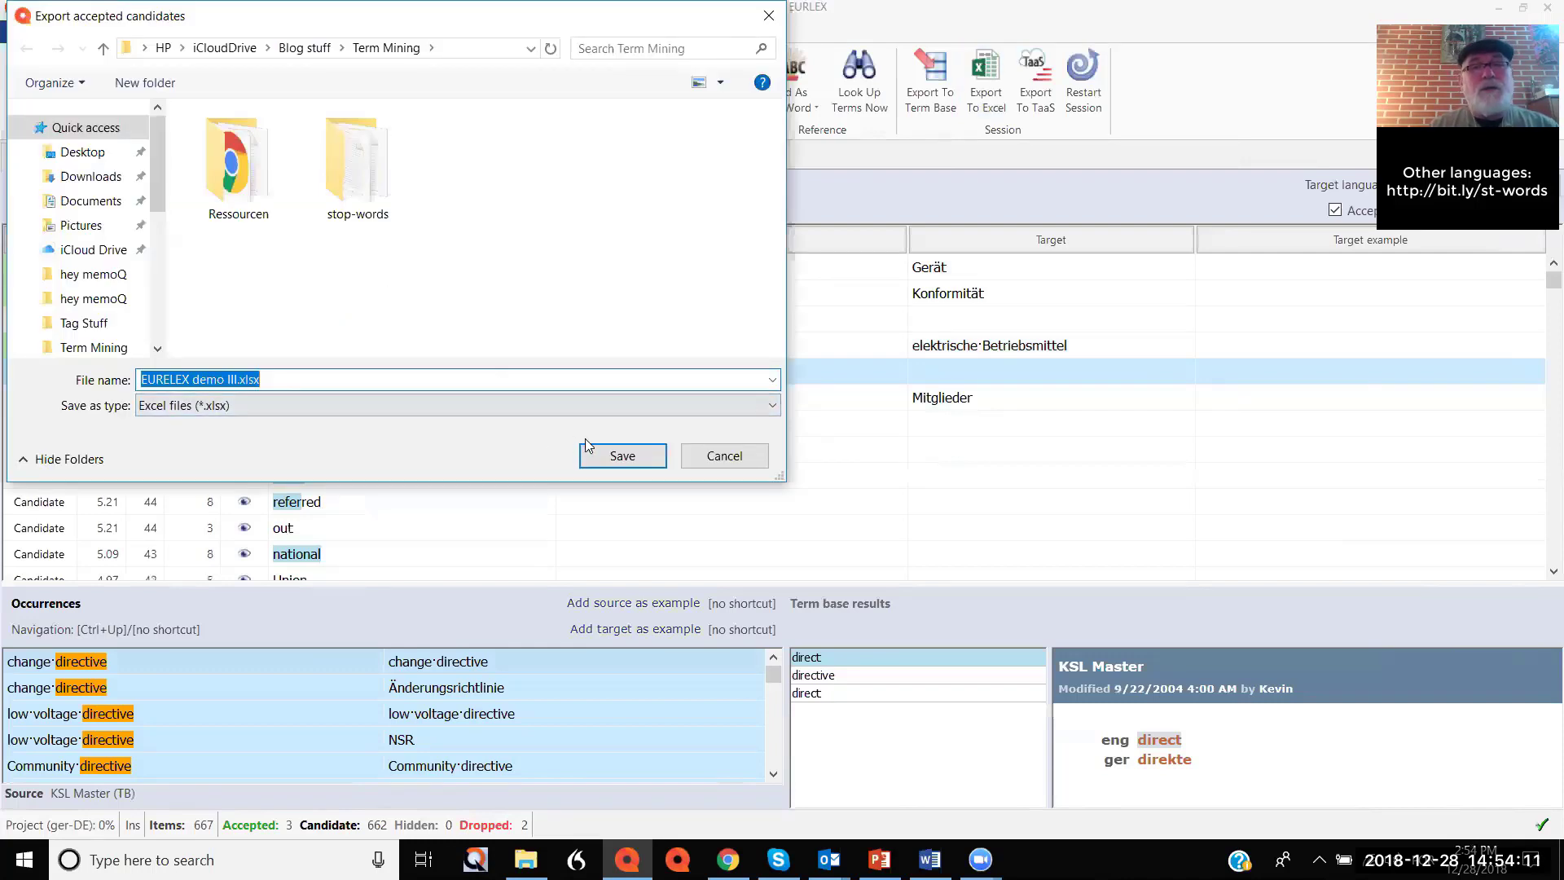
{"action": "left_click", "coordinate": [619, 458]}
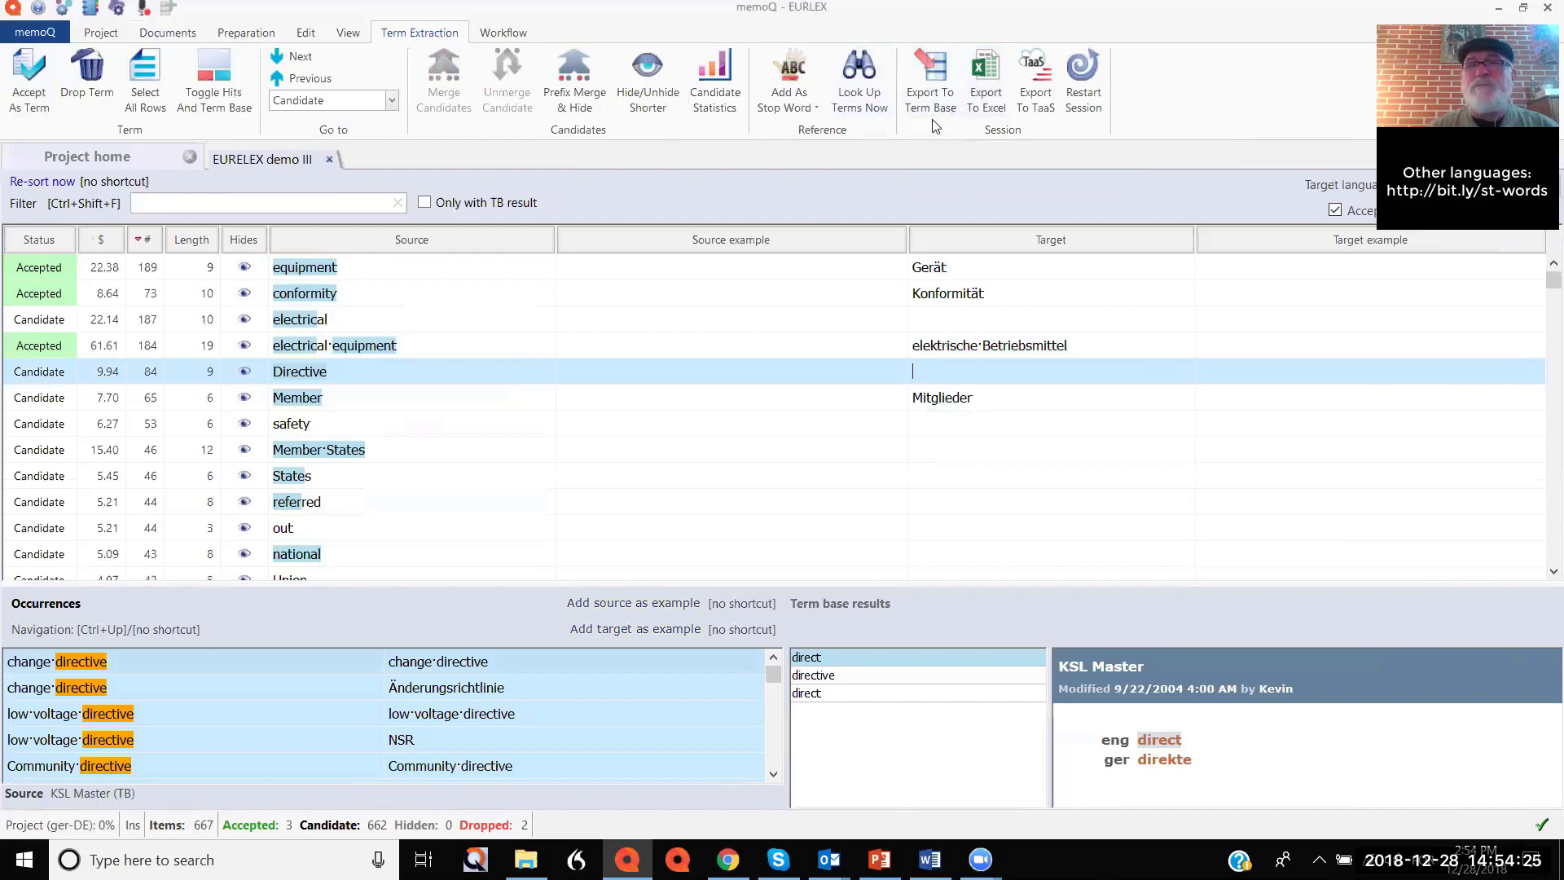
Examine the term base export options, including the available term bases, meta-information fields and stop word setting, and close them without exporting.
{"action": "left_click", "coordinate": [931, 80]}
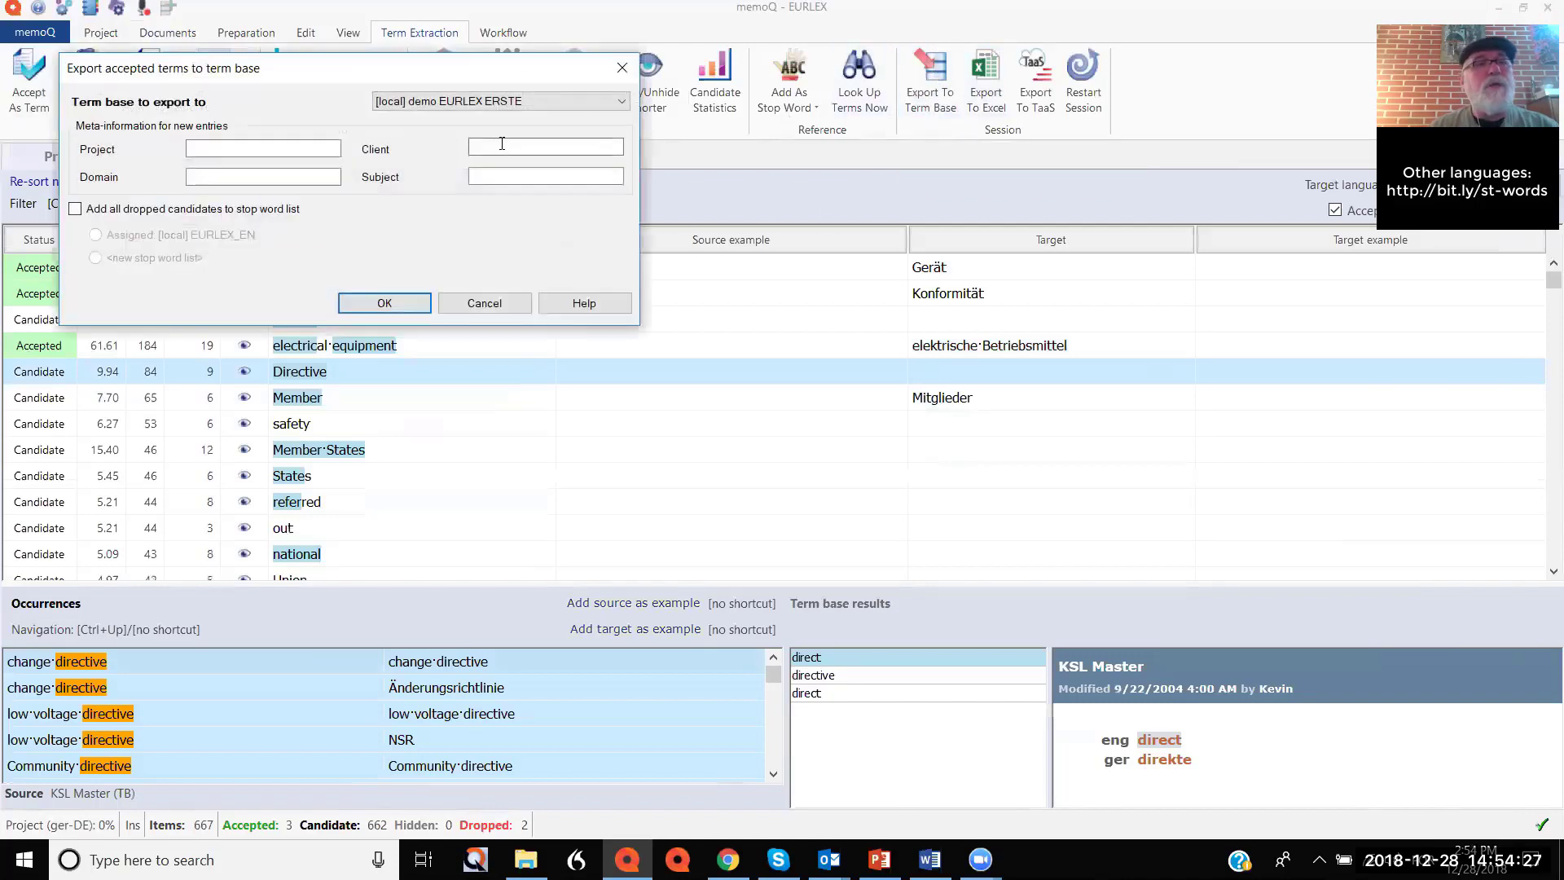
{"action": "left_click_drag", "start_coordinate": [382, 82], "coordinate": [693, 147]}
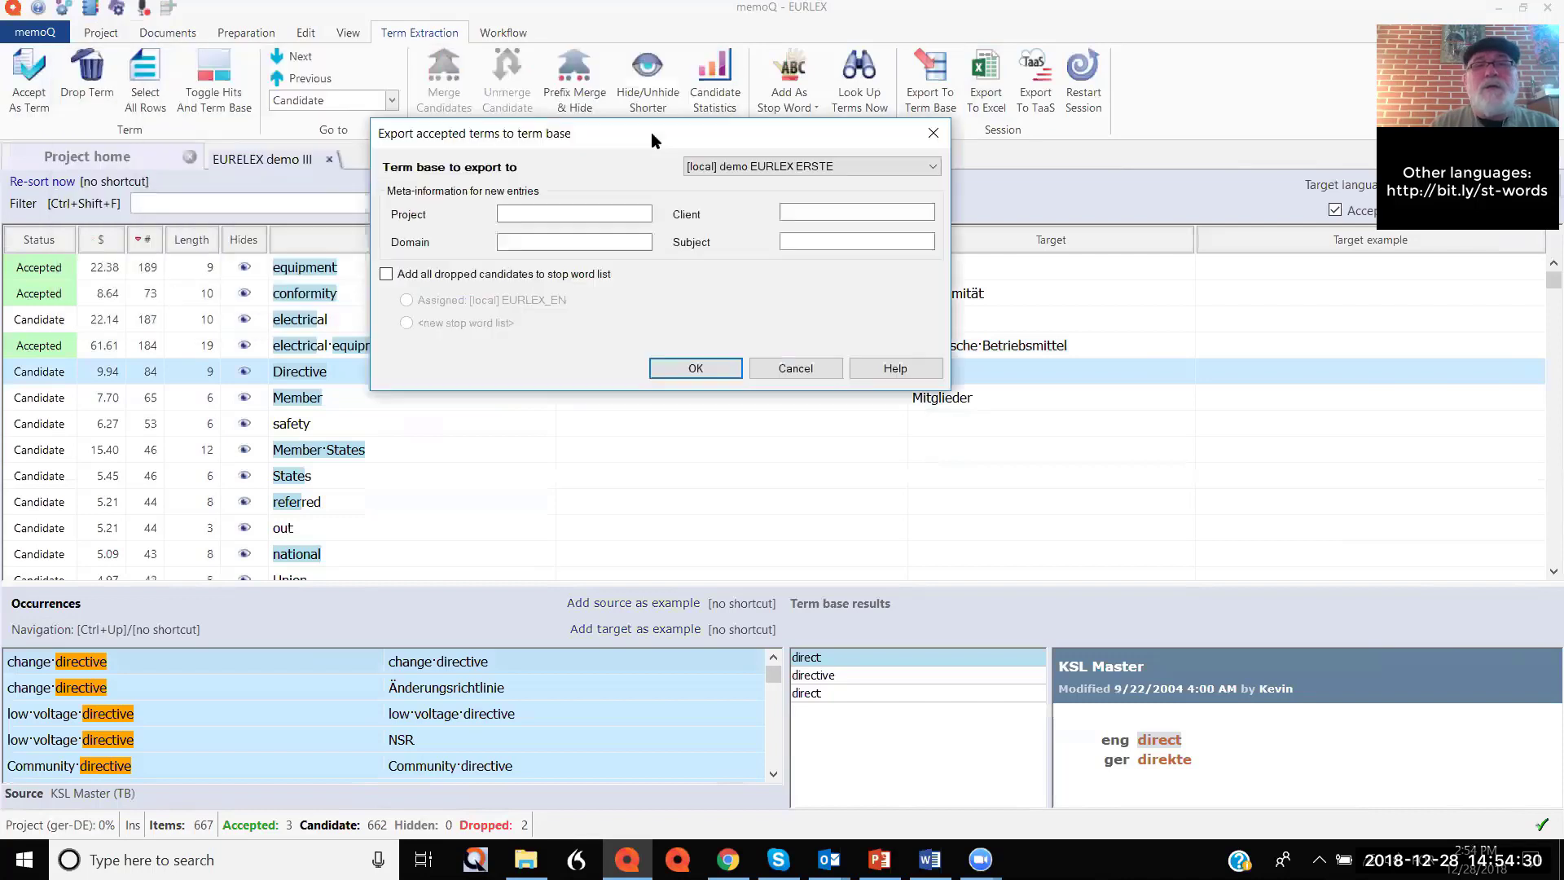
{"action": "left_click", "coordinate": [933, 168]}
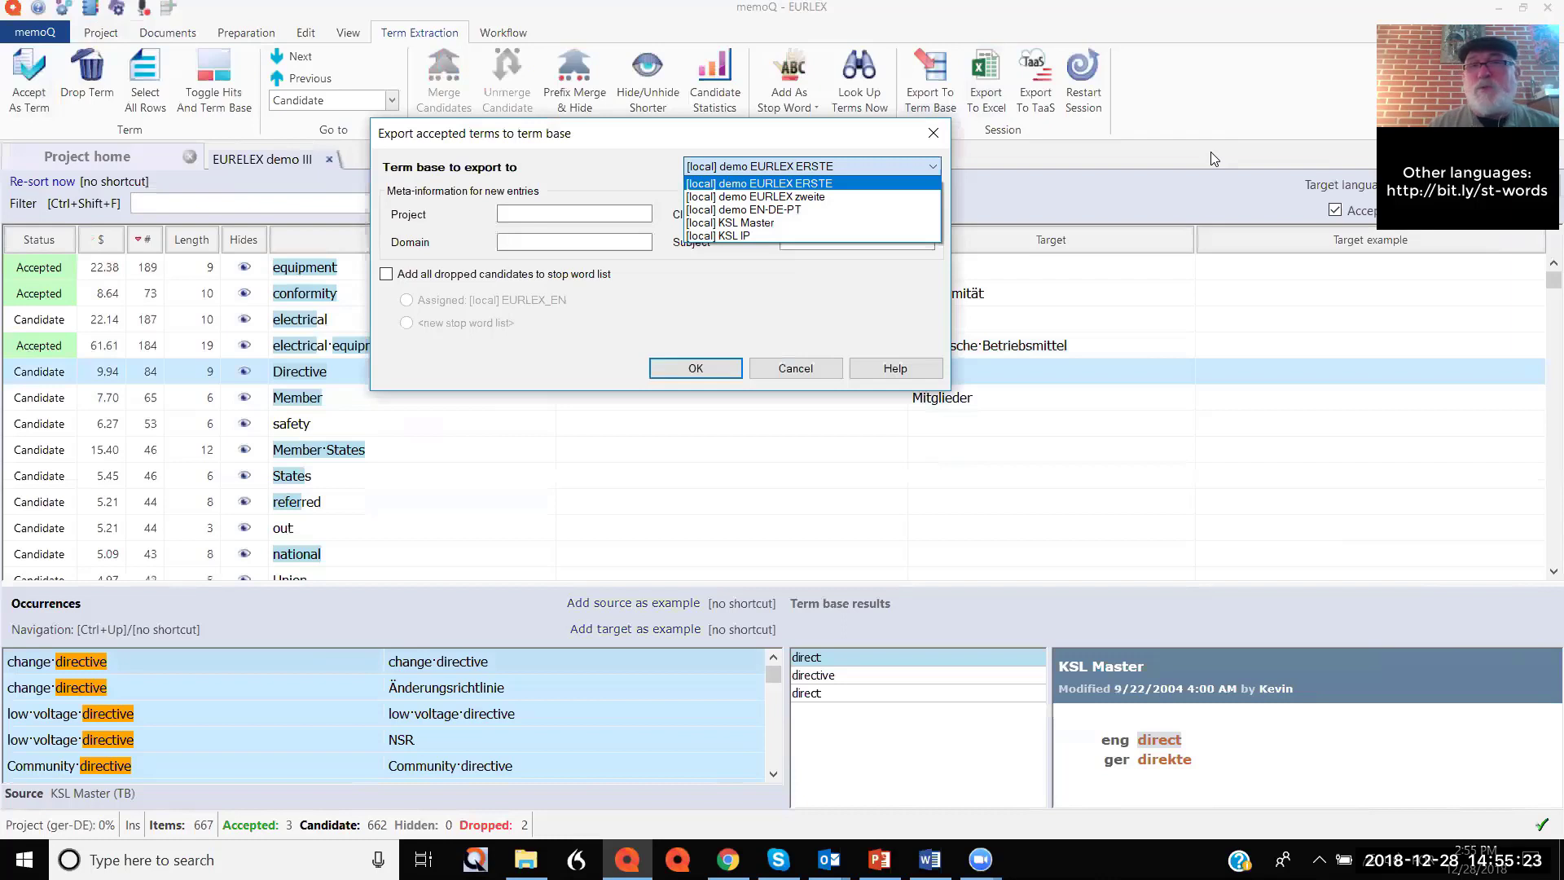
{"action": "left_click", "coordinate": [886, 324]}
{"action": "left_click", "coordinate": [819, 217]}
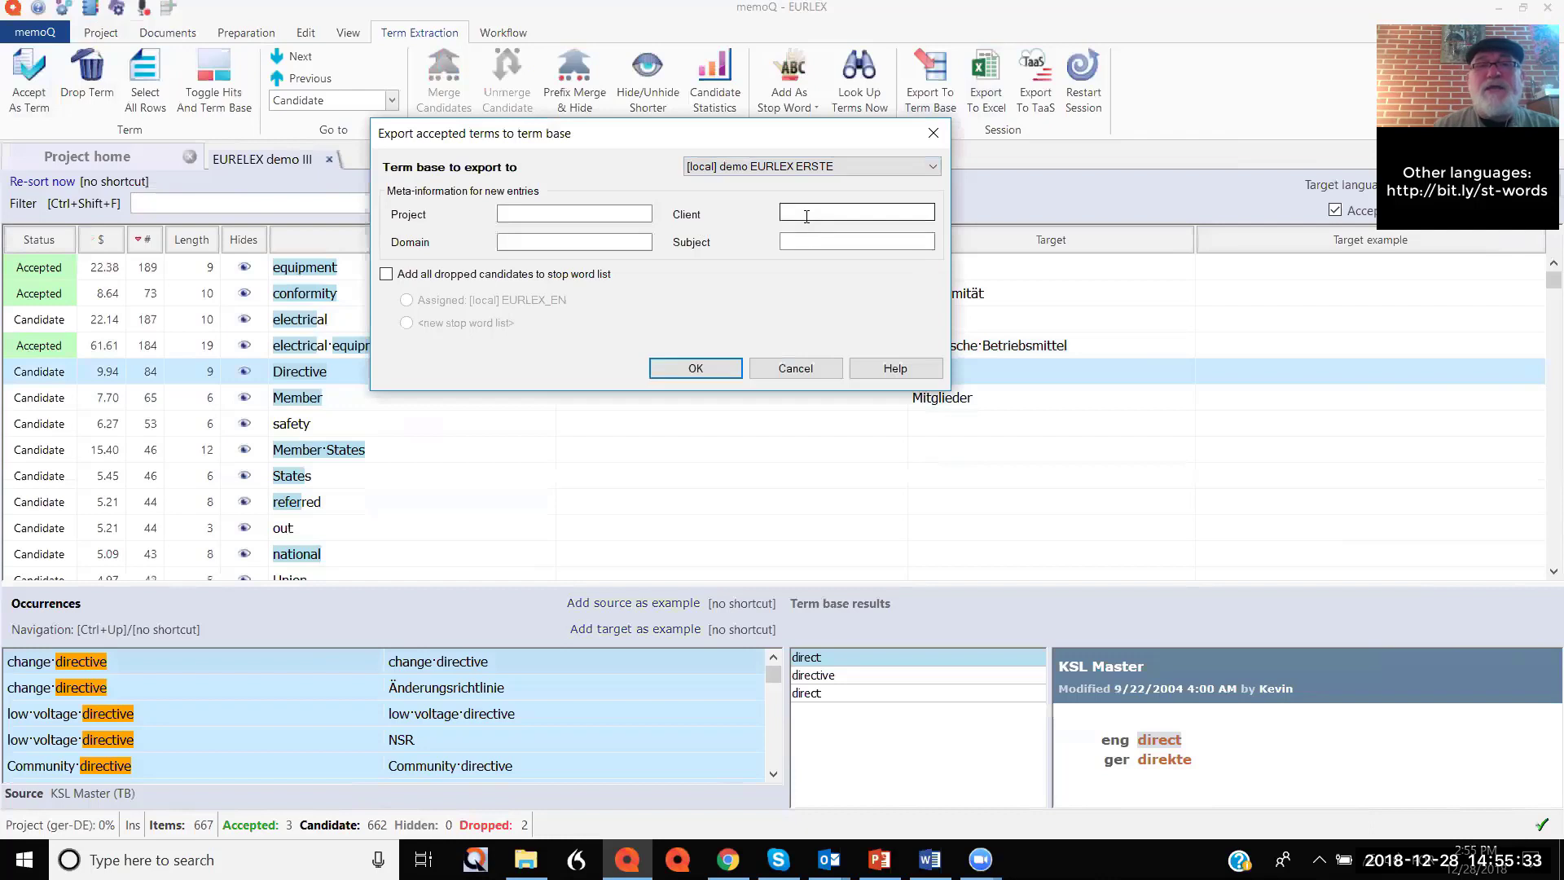
{"action": "left_click", "coordinate": [798, 238]}
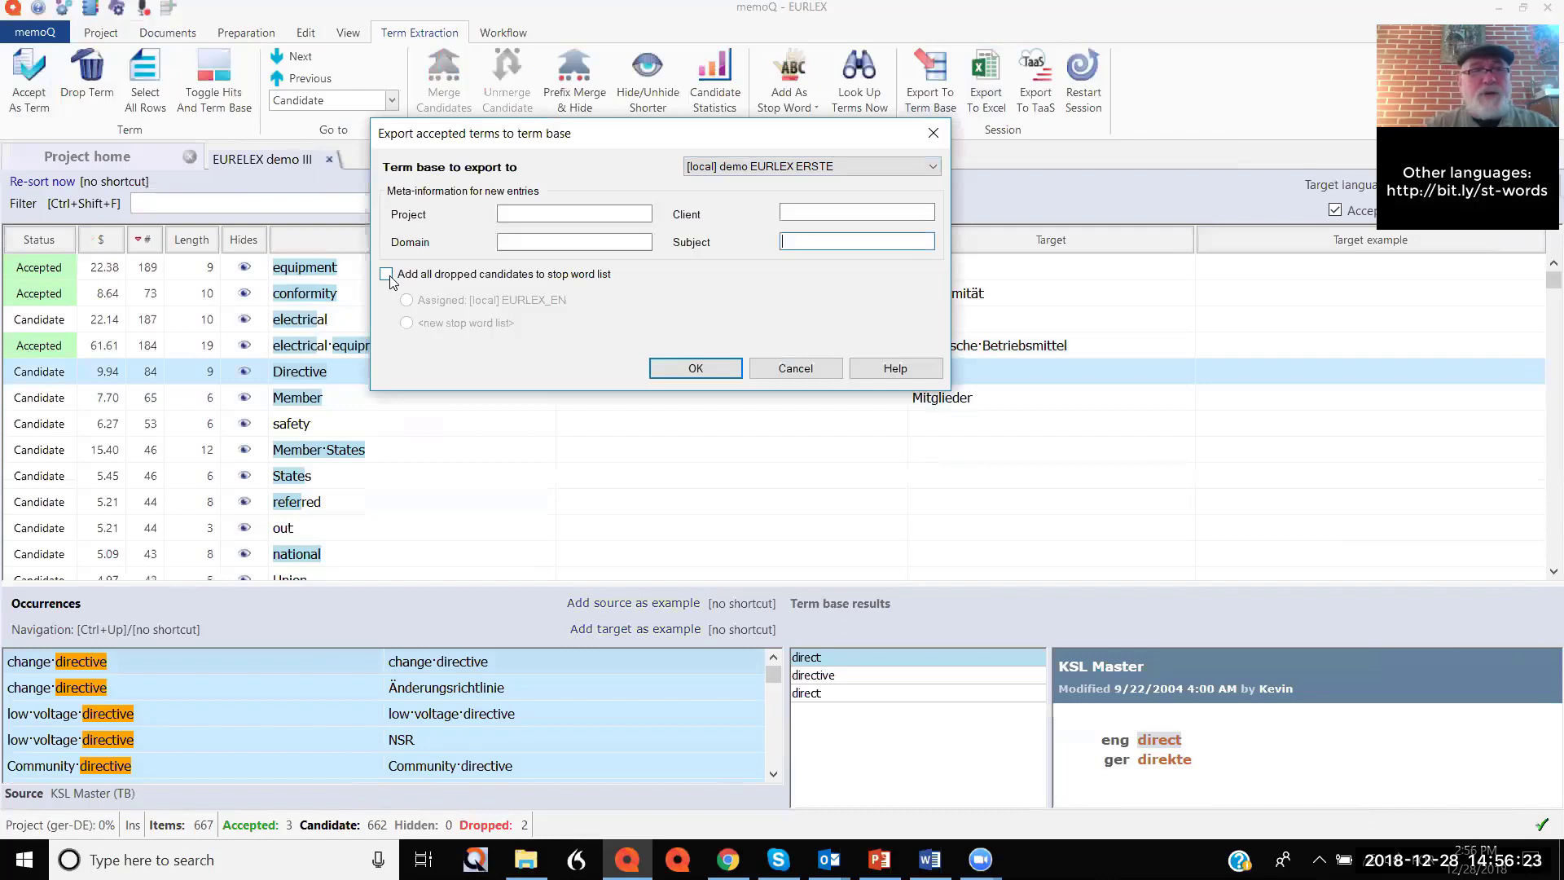
{"action": "left_click", "coordinate": [931, 131]}
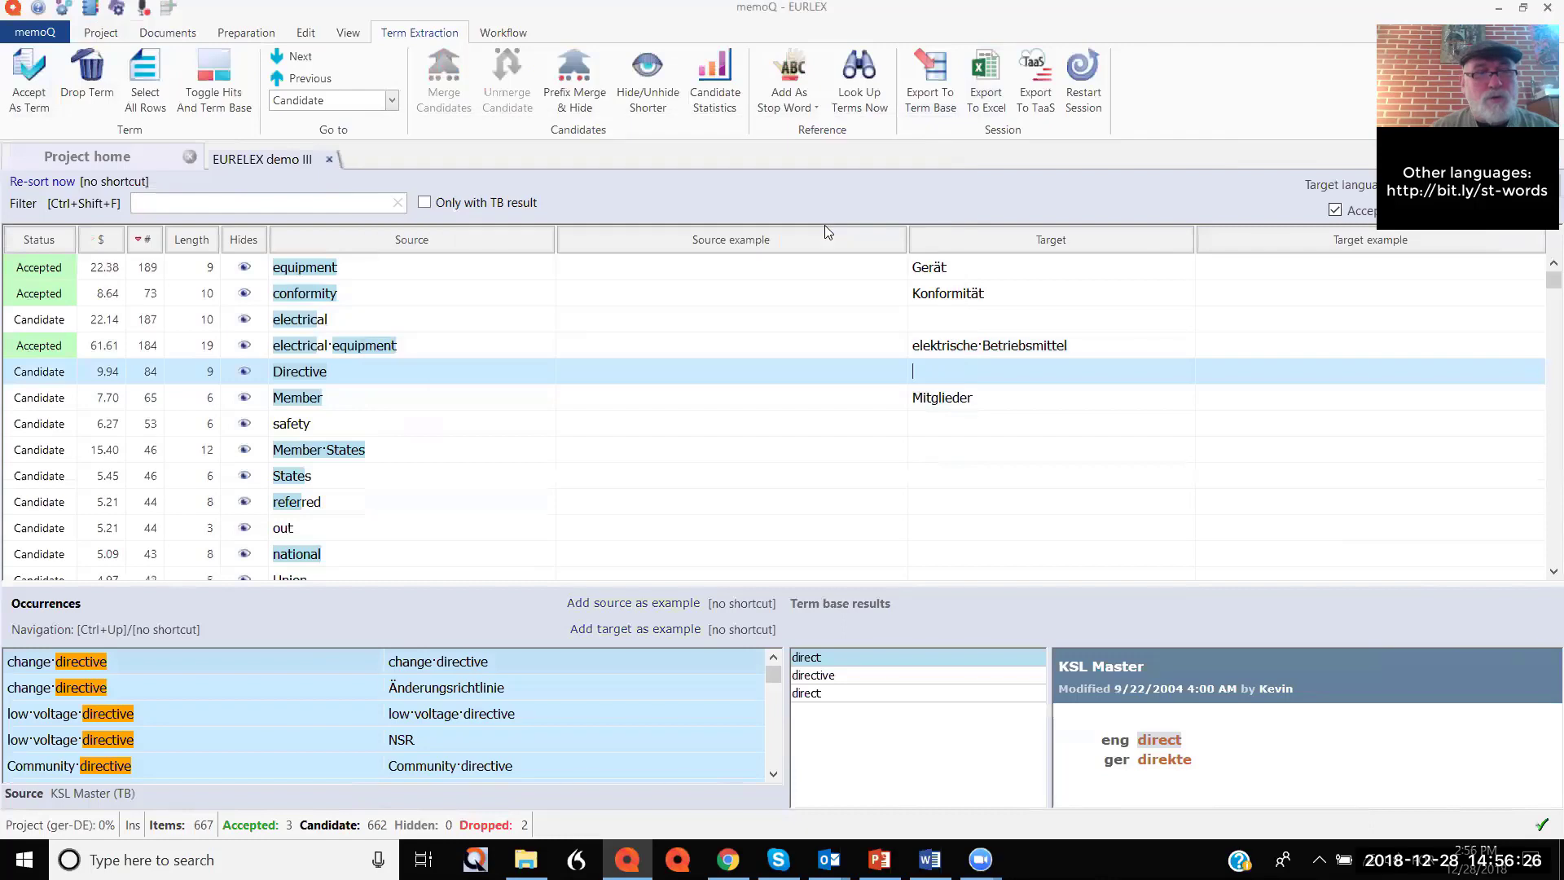
Drop the candidates "out" and "national".
{"action": "left_click", "coordinate": [369, 524]}
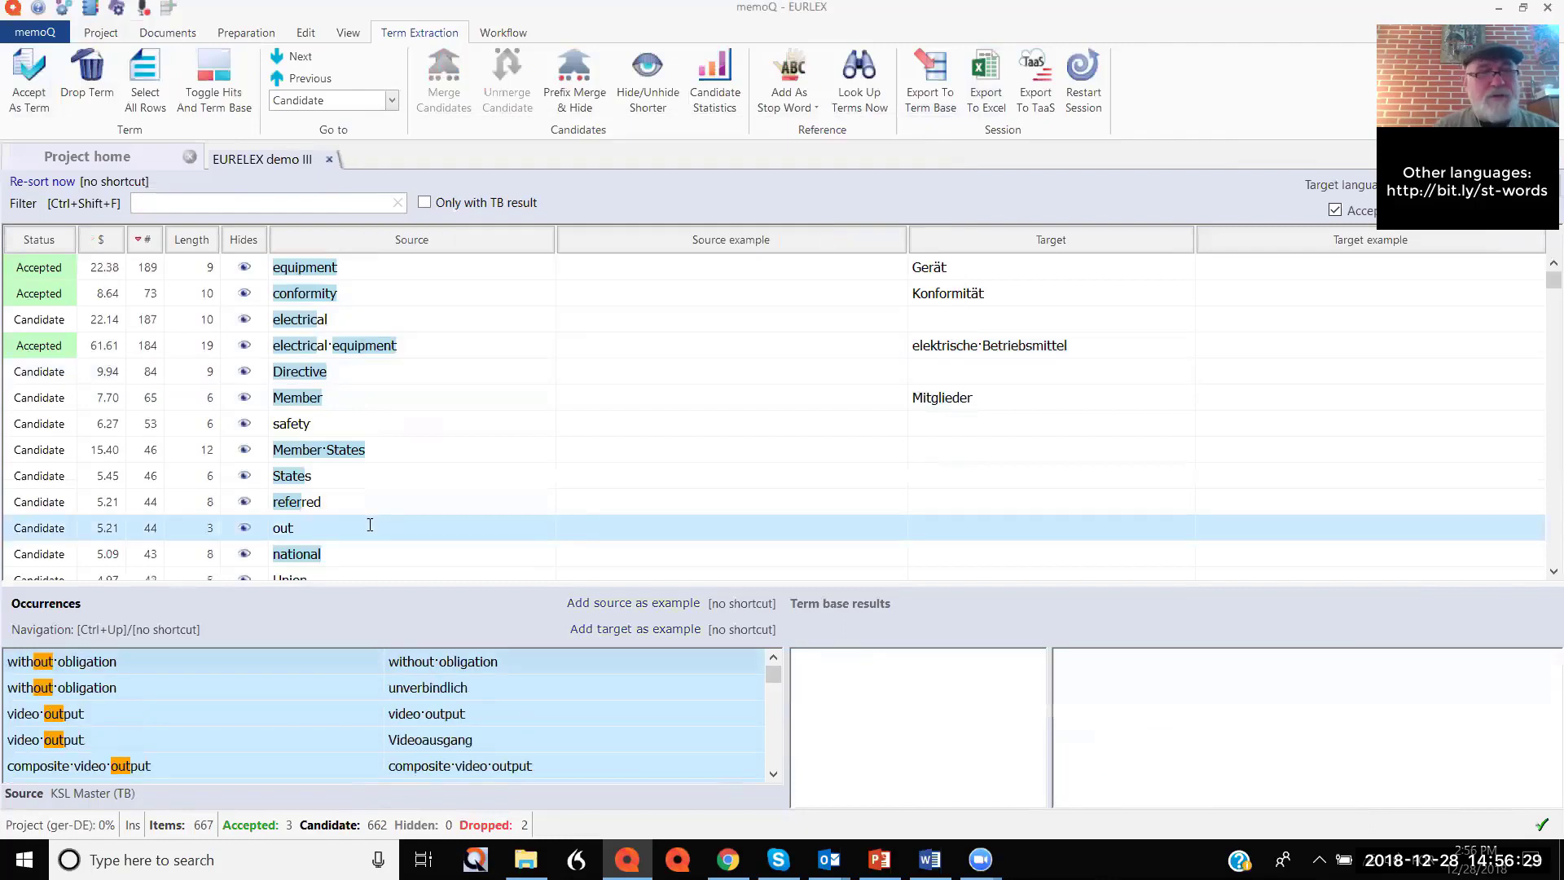
{"action": "key", "text": "ctrl+d"}
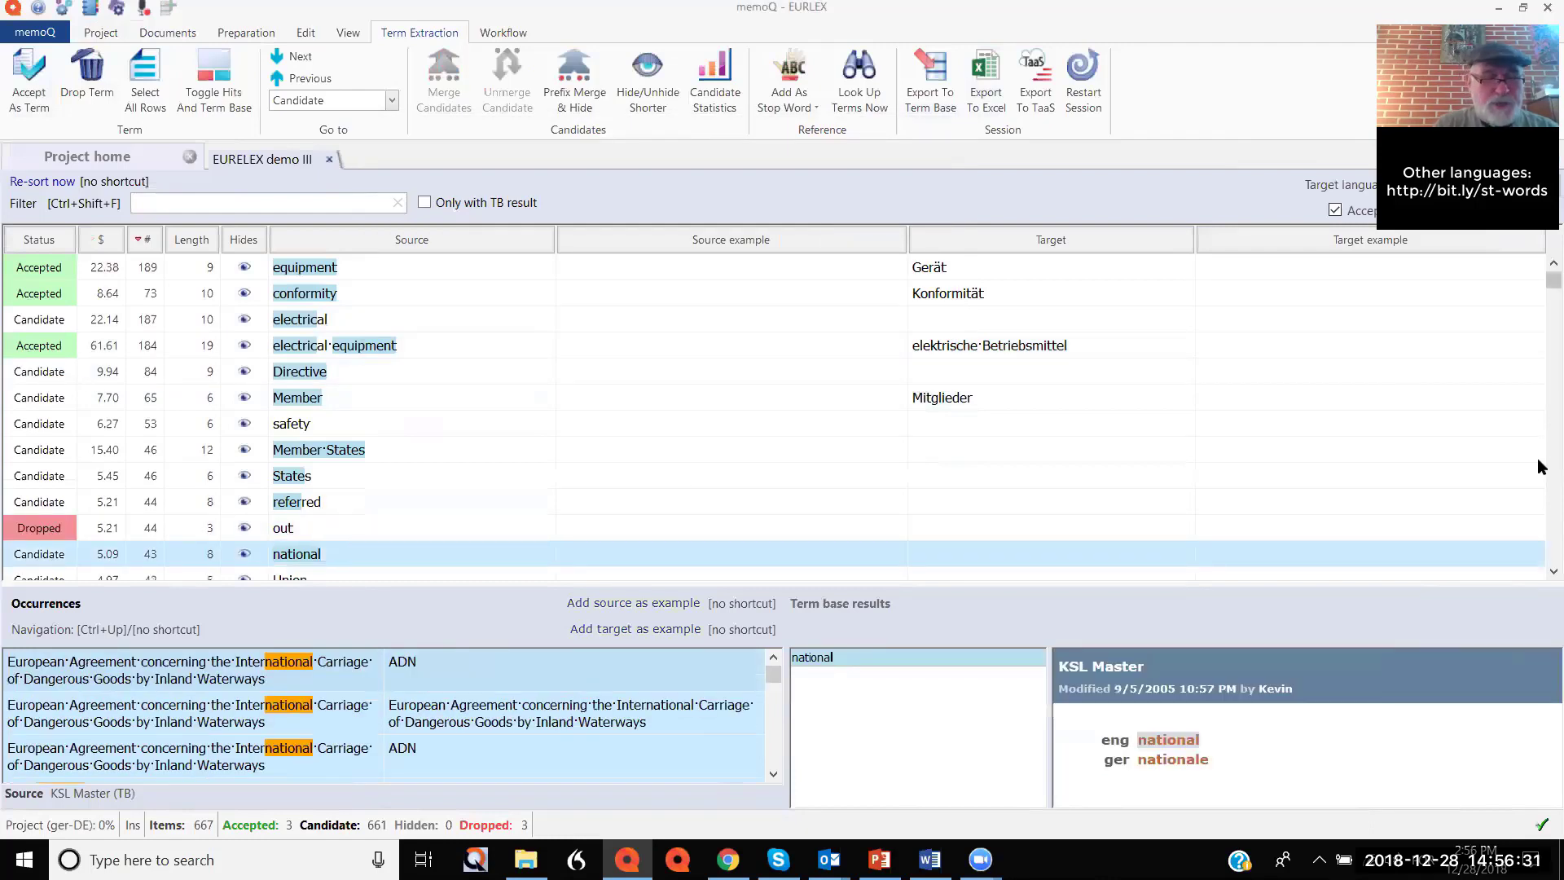
{"action": "key", "text": "ctrl+d"}
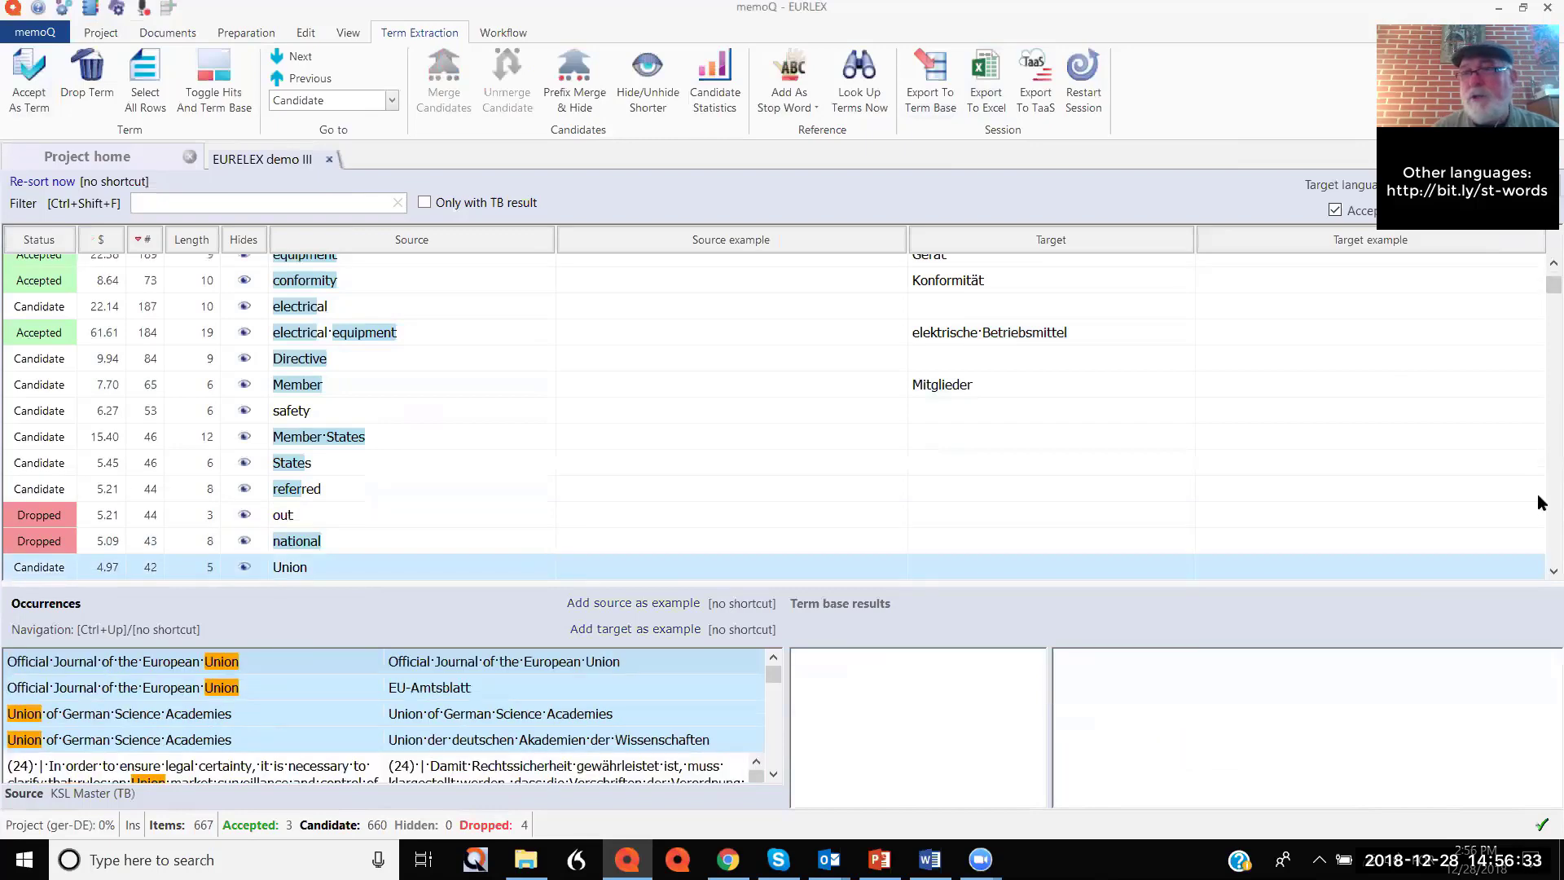
Drop the candidates "made", "set" and "manufacturer".
{"action": "scroll", "coordinate": [1537, 498], "scroll_direction": "down", "scroll_amount": 4}
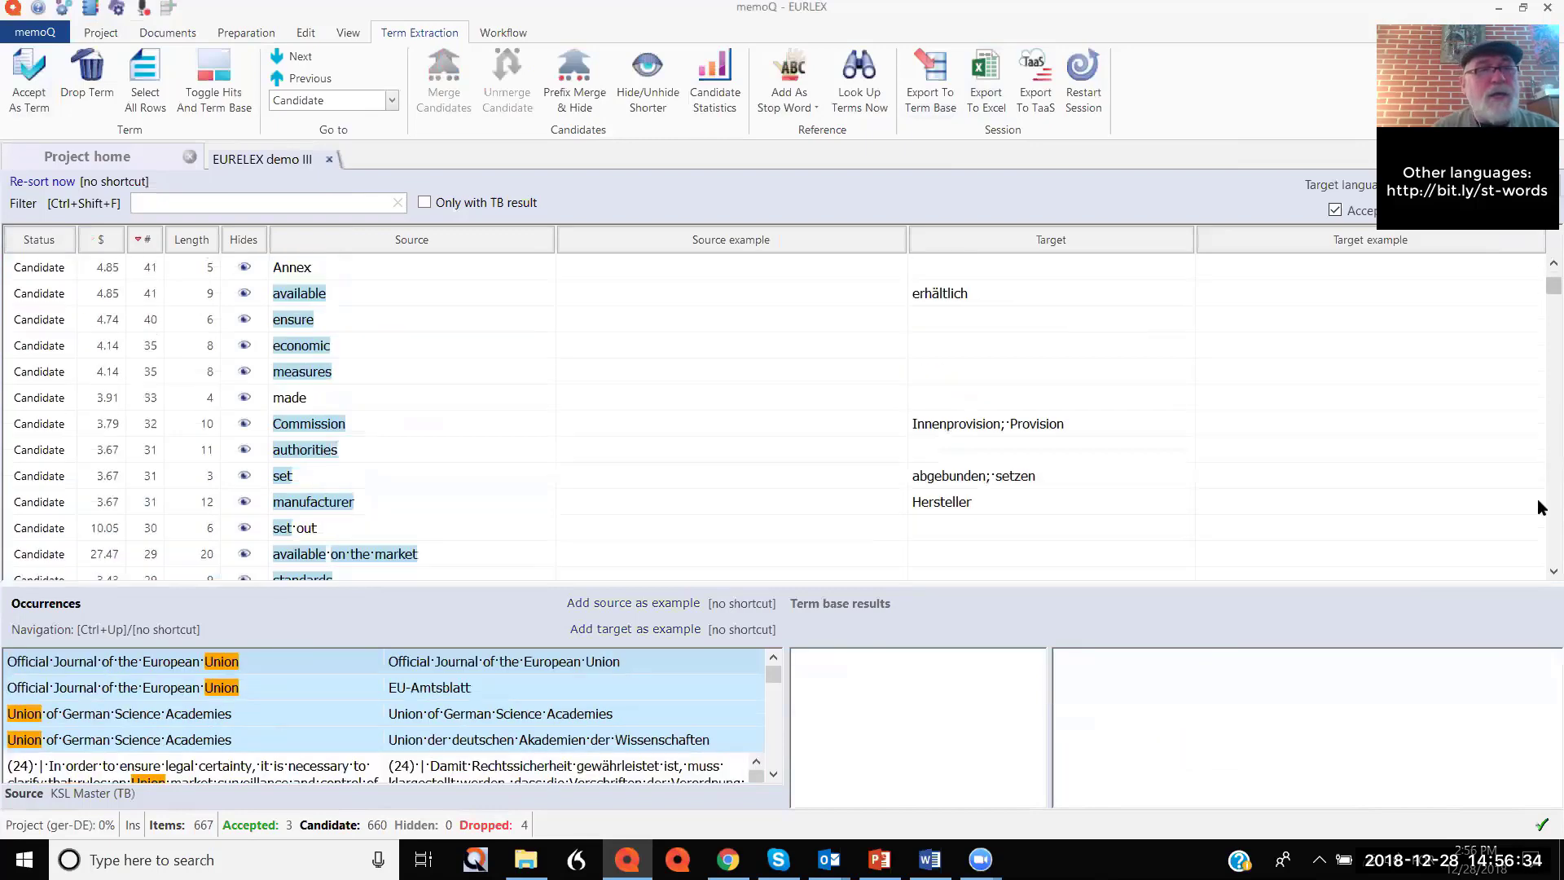
{"action": "left_click", "coordinate": [659, 399]}
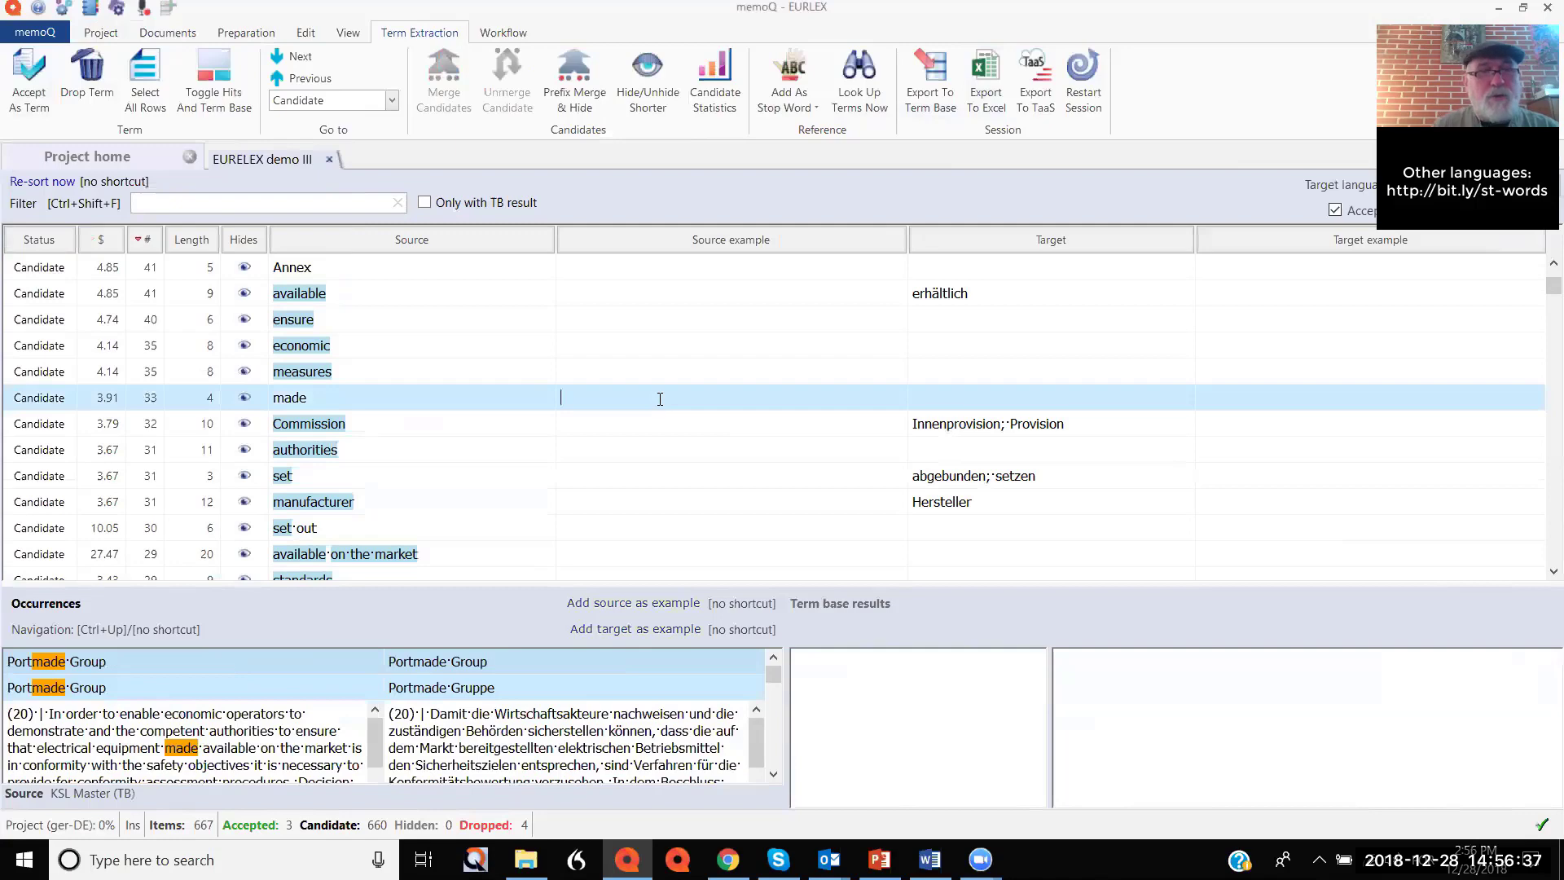
{"action": "key", "text": "ctrl+d"}
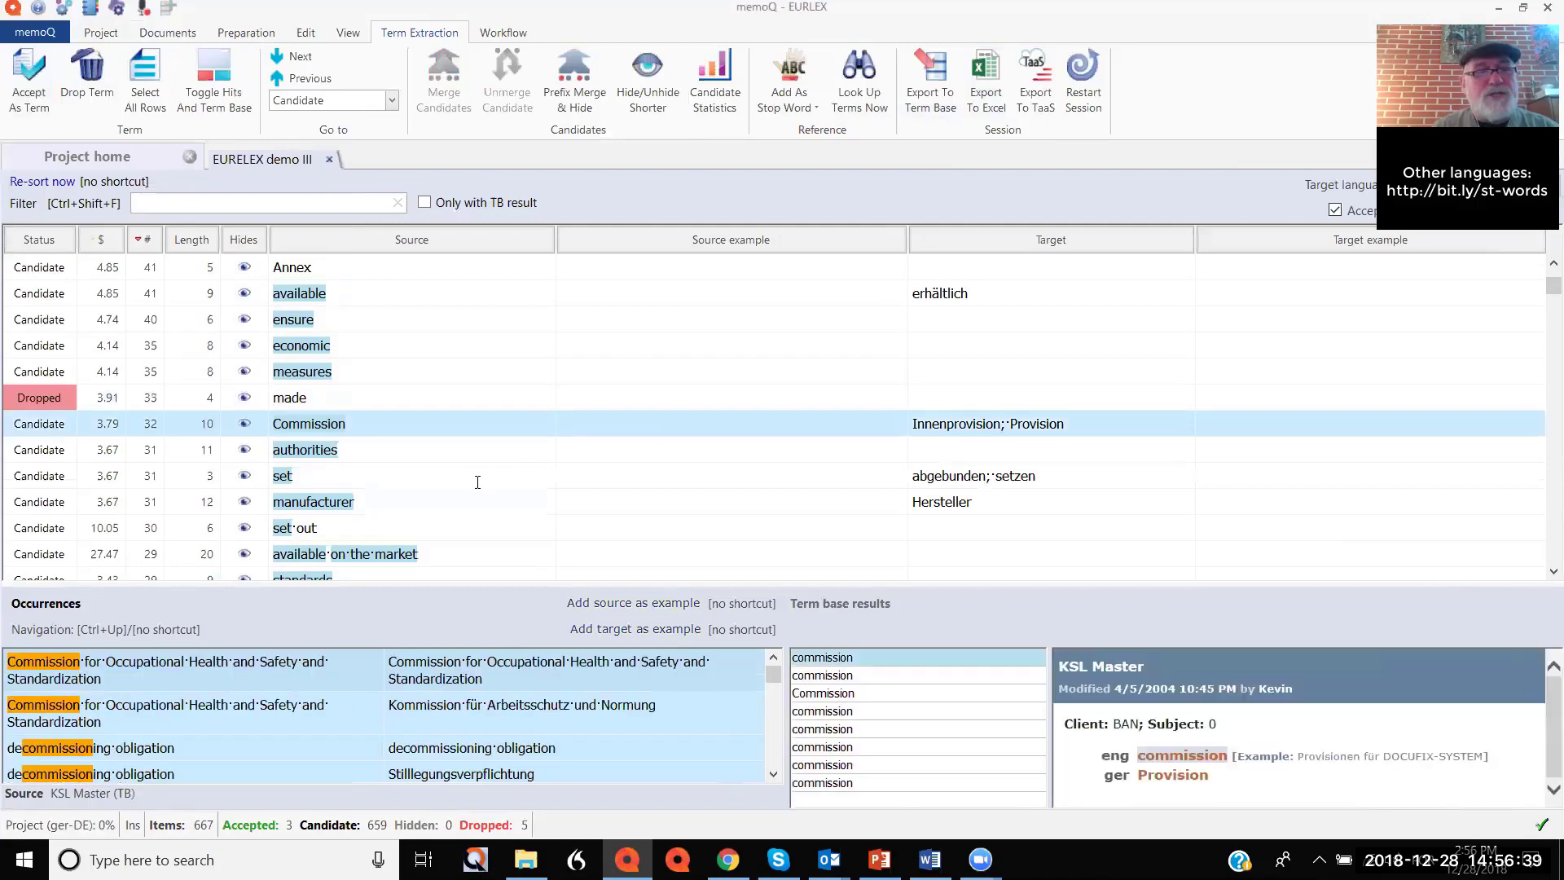
{"action": "left_click", "coordinate": [477, 482]}
{"action": "key", "text": "ctrl+d"}
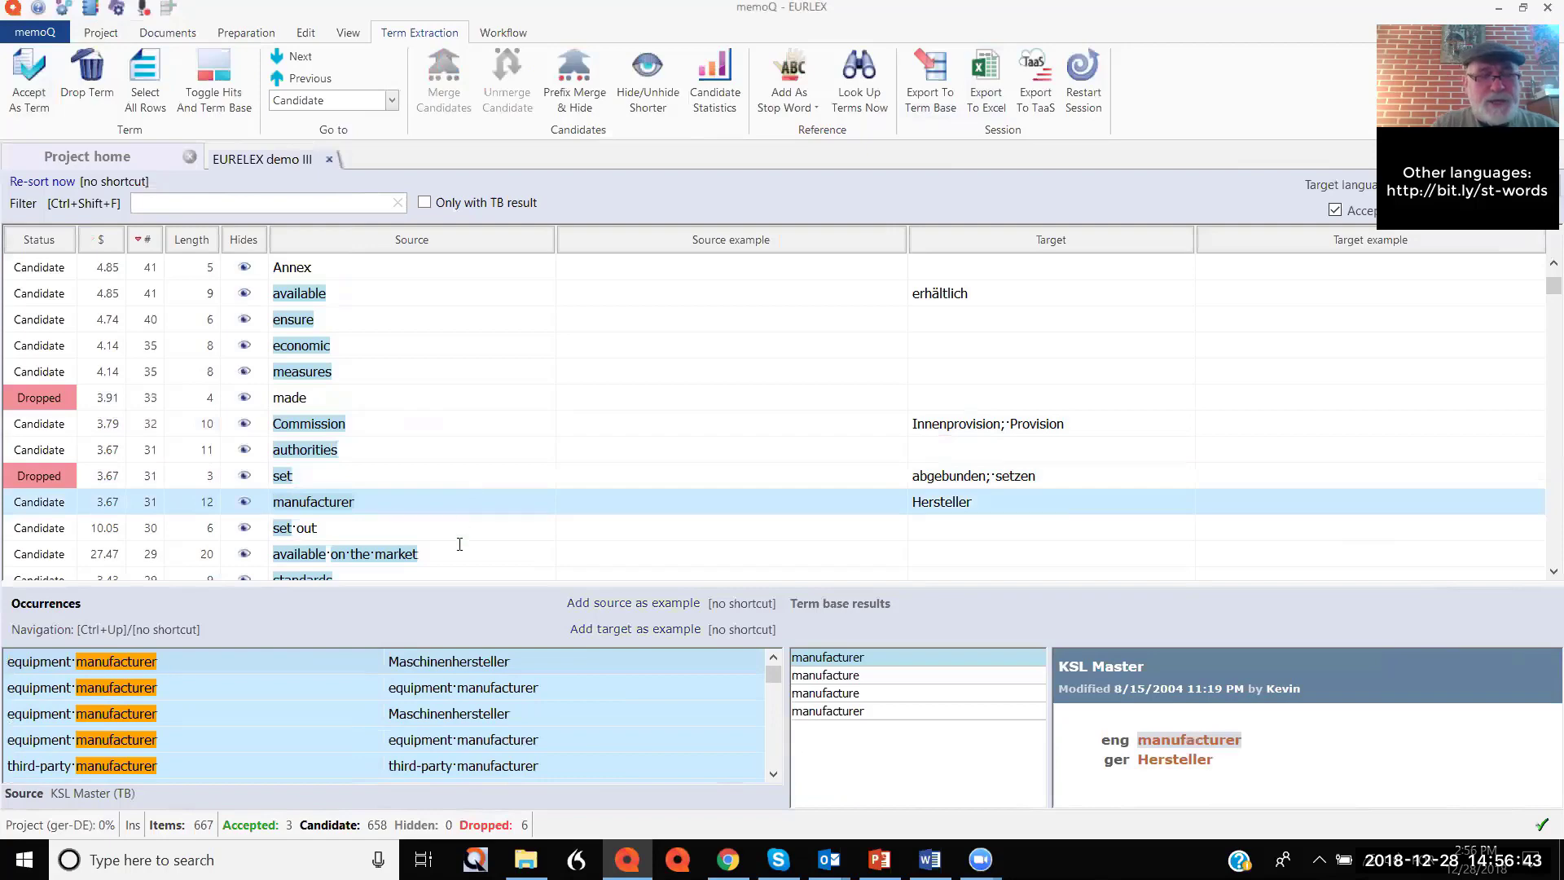
{"action": "key", "text": "ctrl+d"}
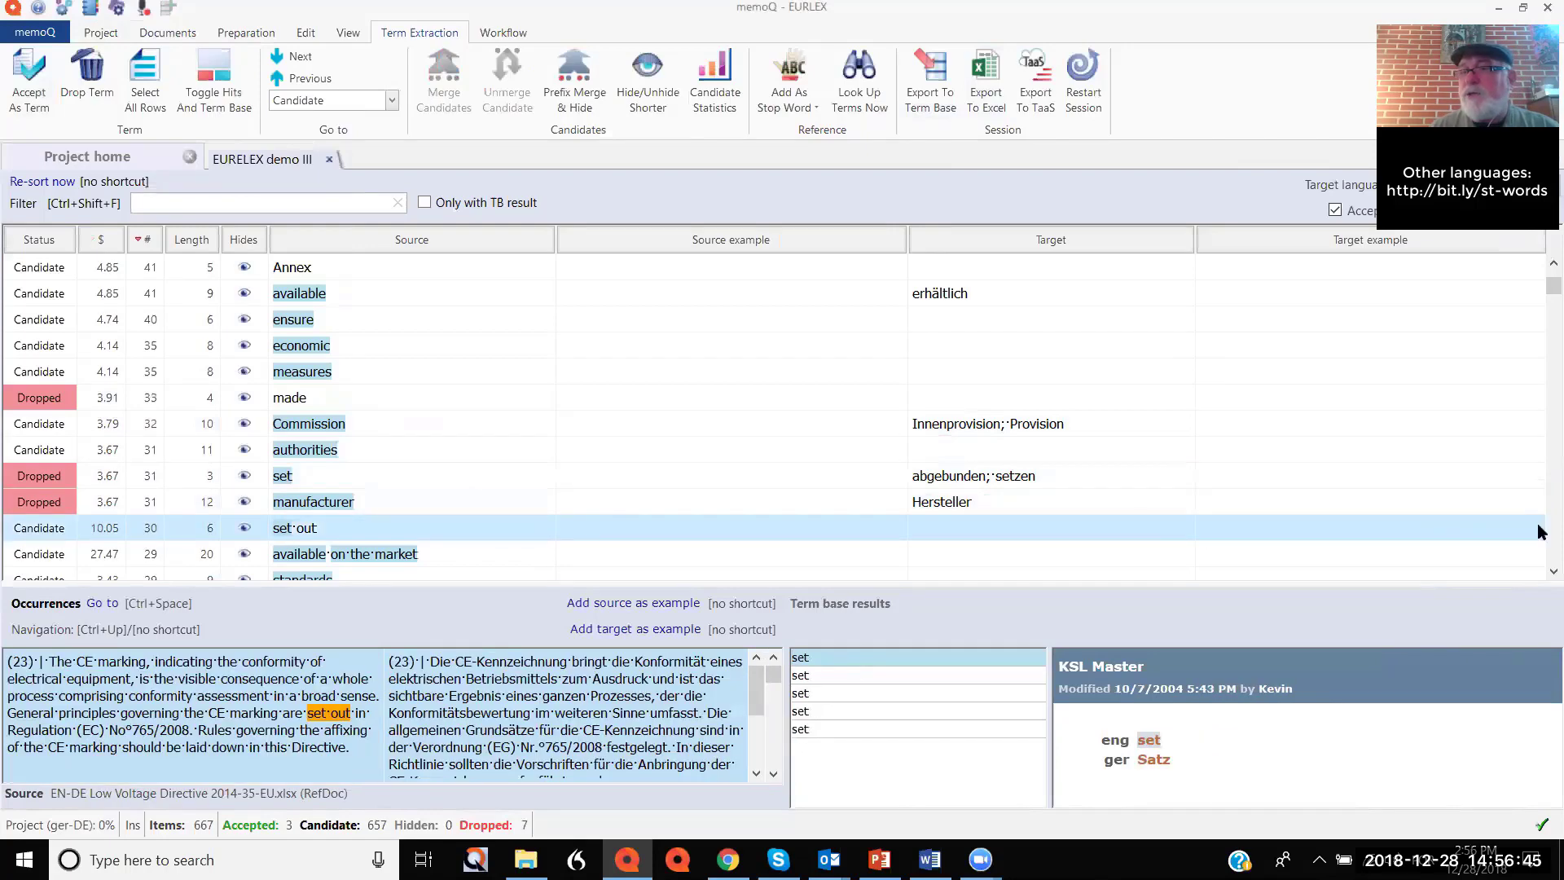
Drop the candidates "other" and "information".
{"action": "scroll", "coordinate": [1540, 531], "scroll_direction": "down", "scroll_amount": 4}
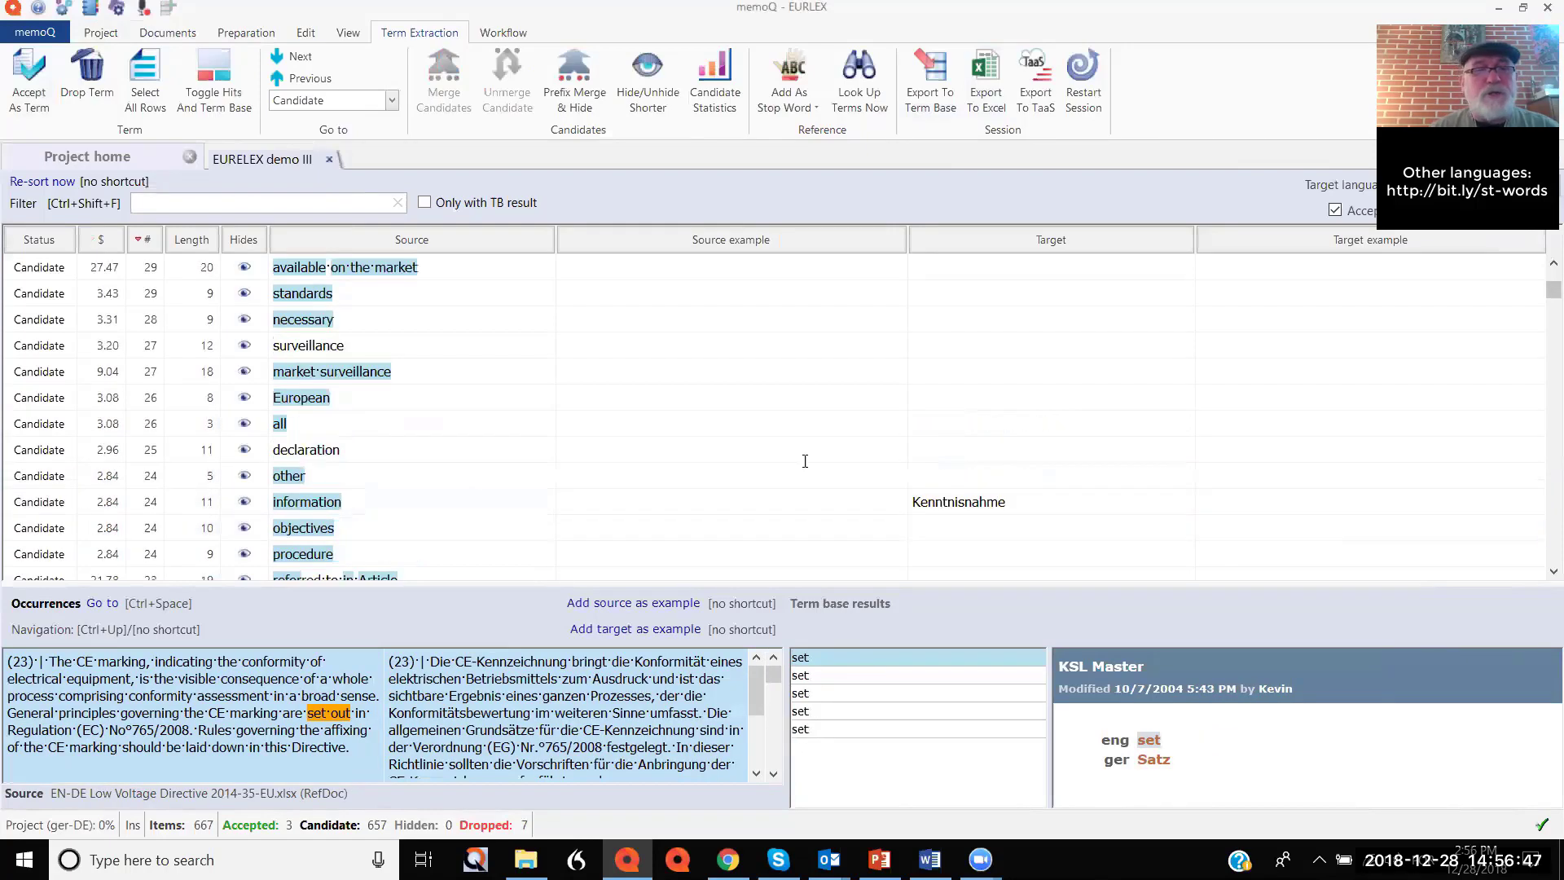
{"action": "left_click", "coordinate": [631, 479]}
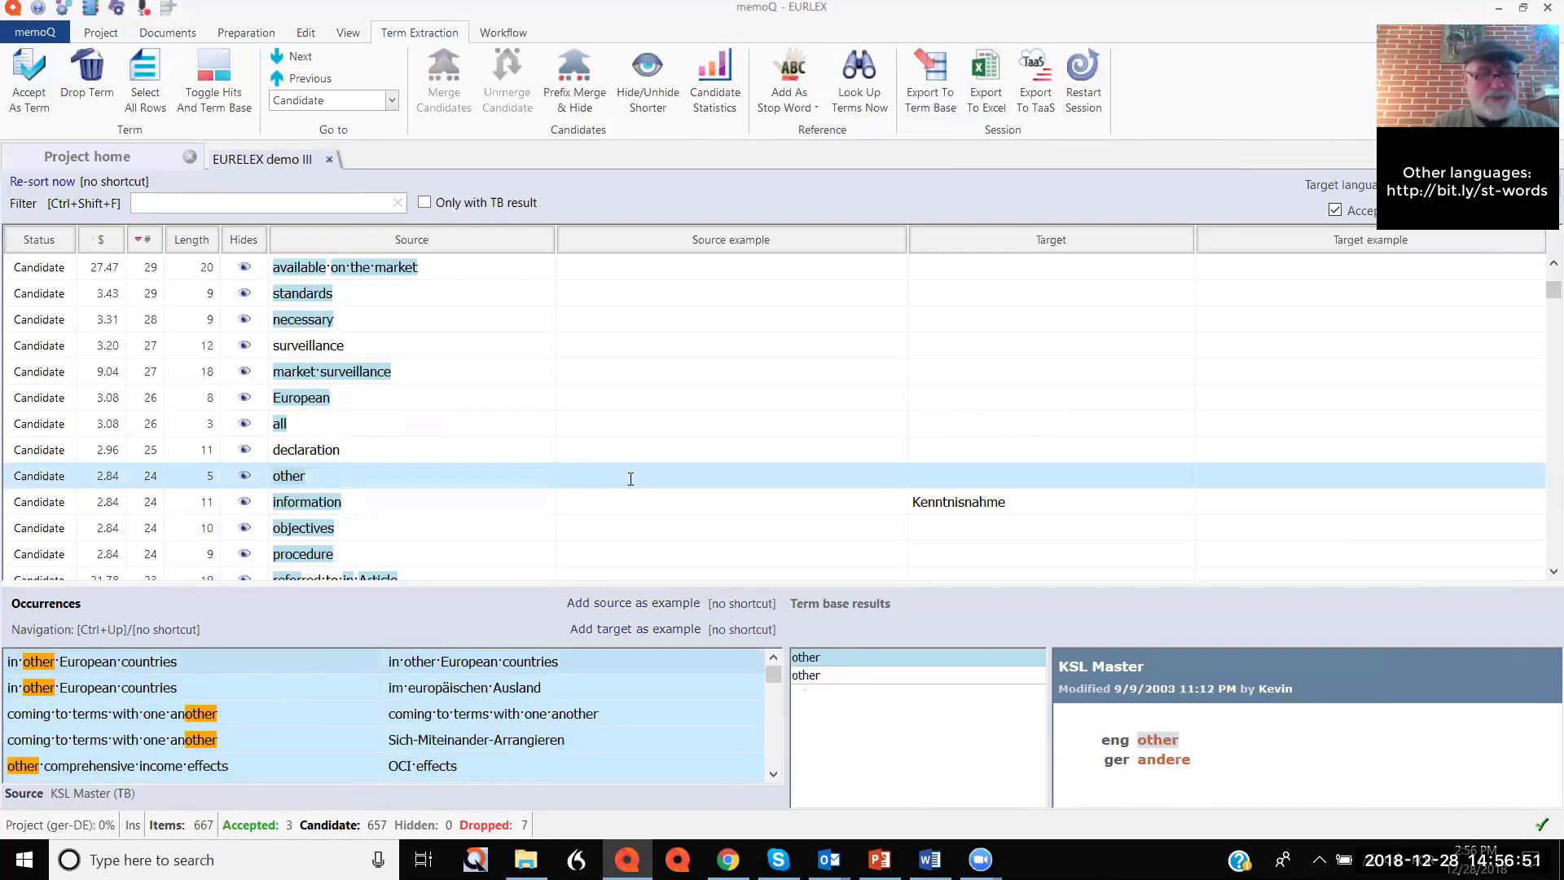
{"action": "key", "text": "ctrl+d"}
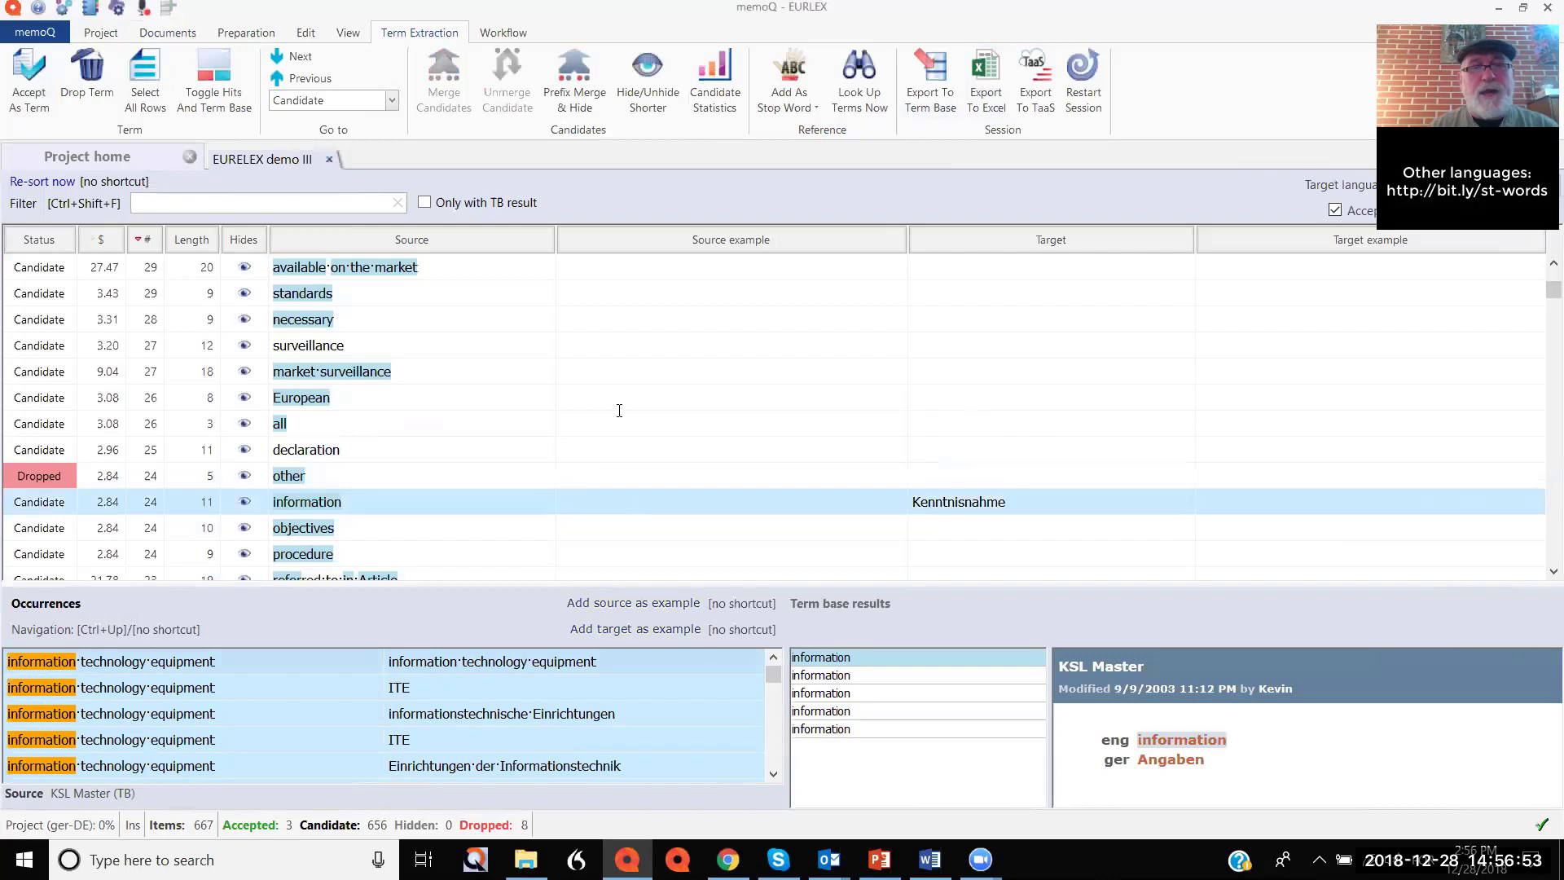
{"action": "key", "text": "ctrl+d"}
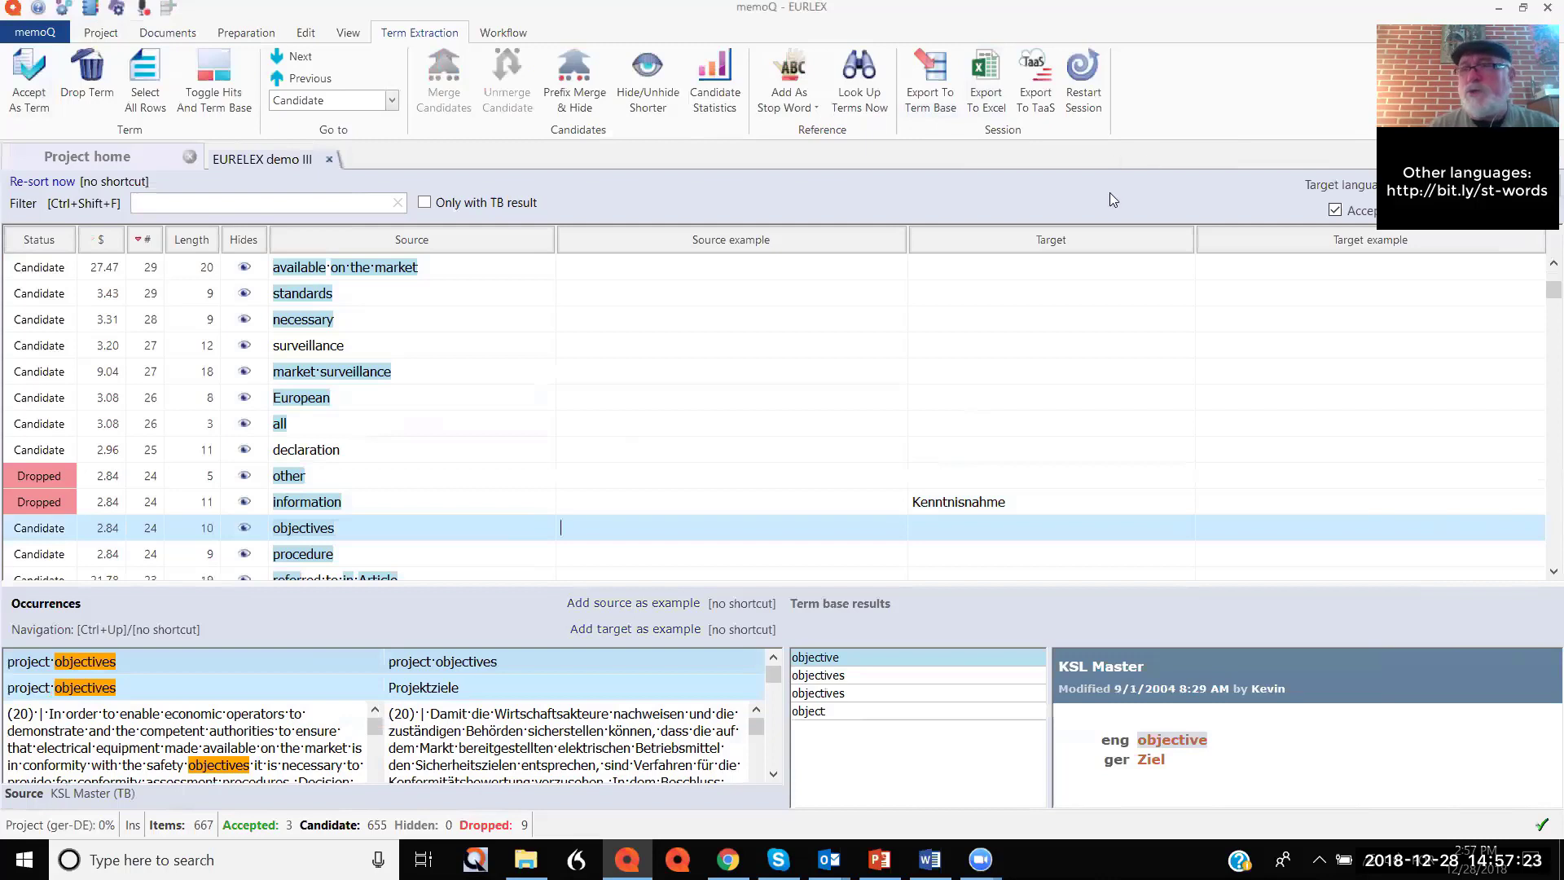
Sort the candidate list alphabetically by source term and browse the entries beginning with "n".
{"action": "left_click_drag", "start_coordinate": [1543, 287], "coordinate": [1542, 281]}
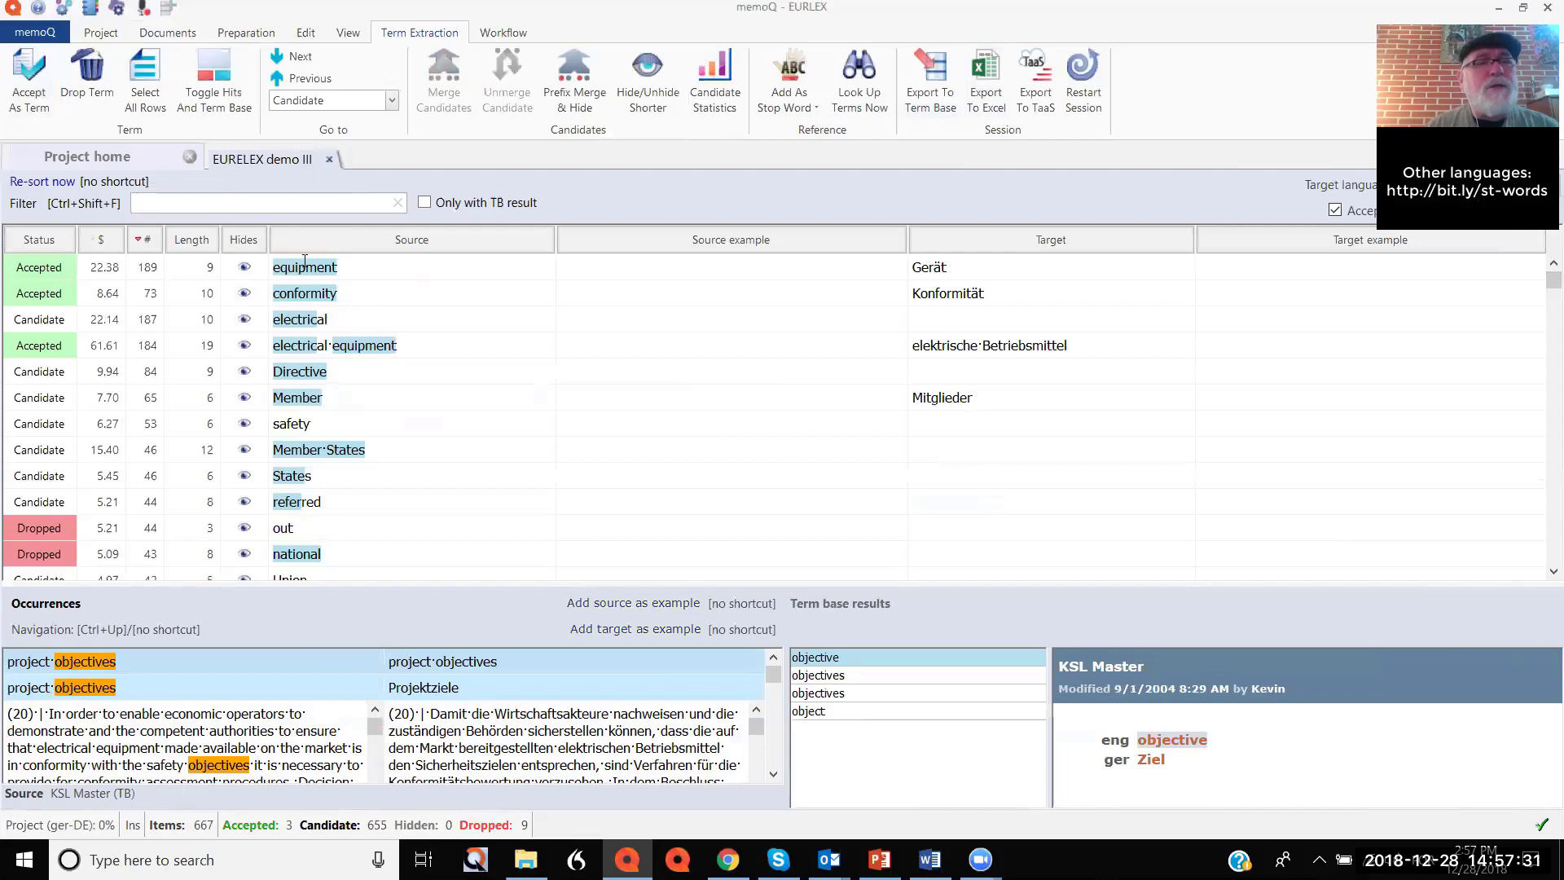
{"action": "left_click", "coordinate": [397, 242]}
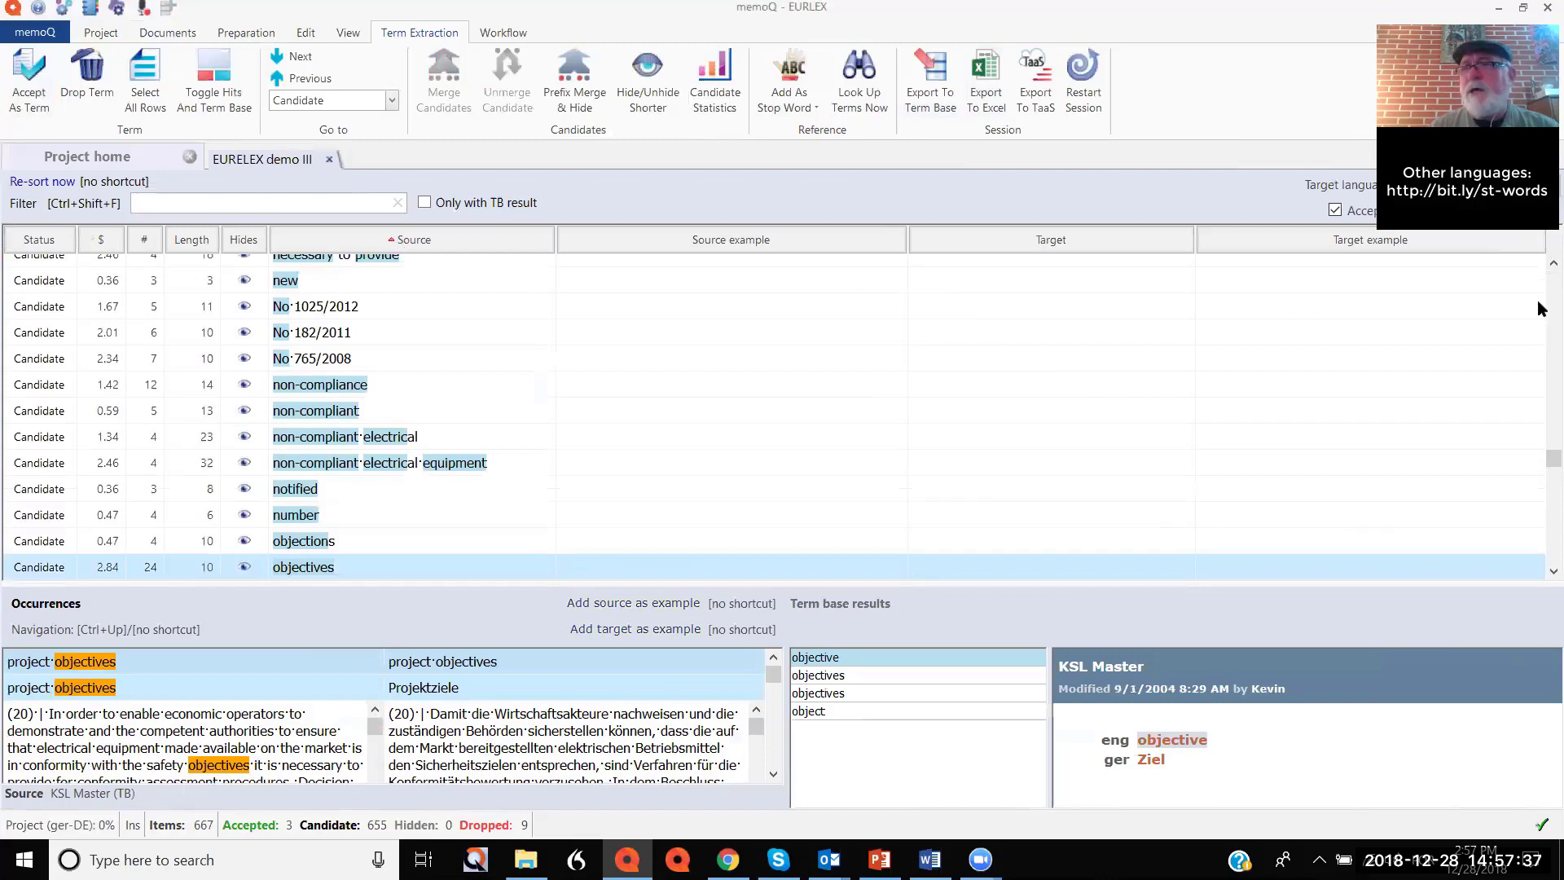
{"action": "scroll", "coordinate": [1539, 307], "scroll_direction": "up", "scroll_amount": 4}
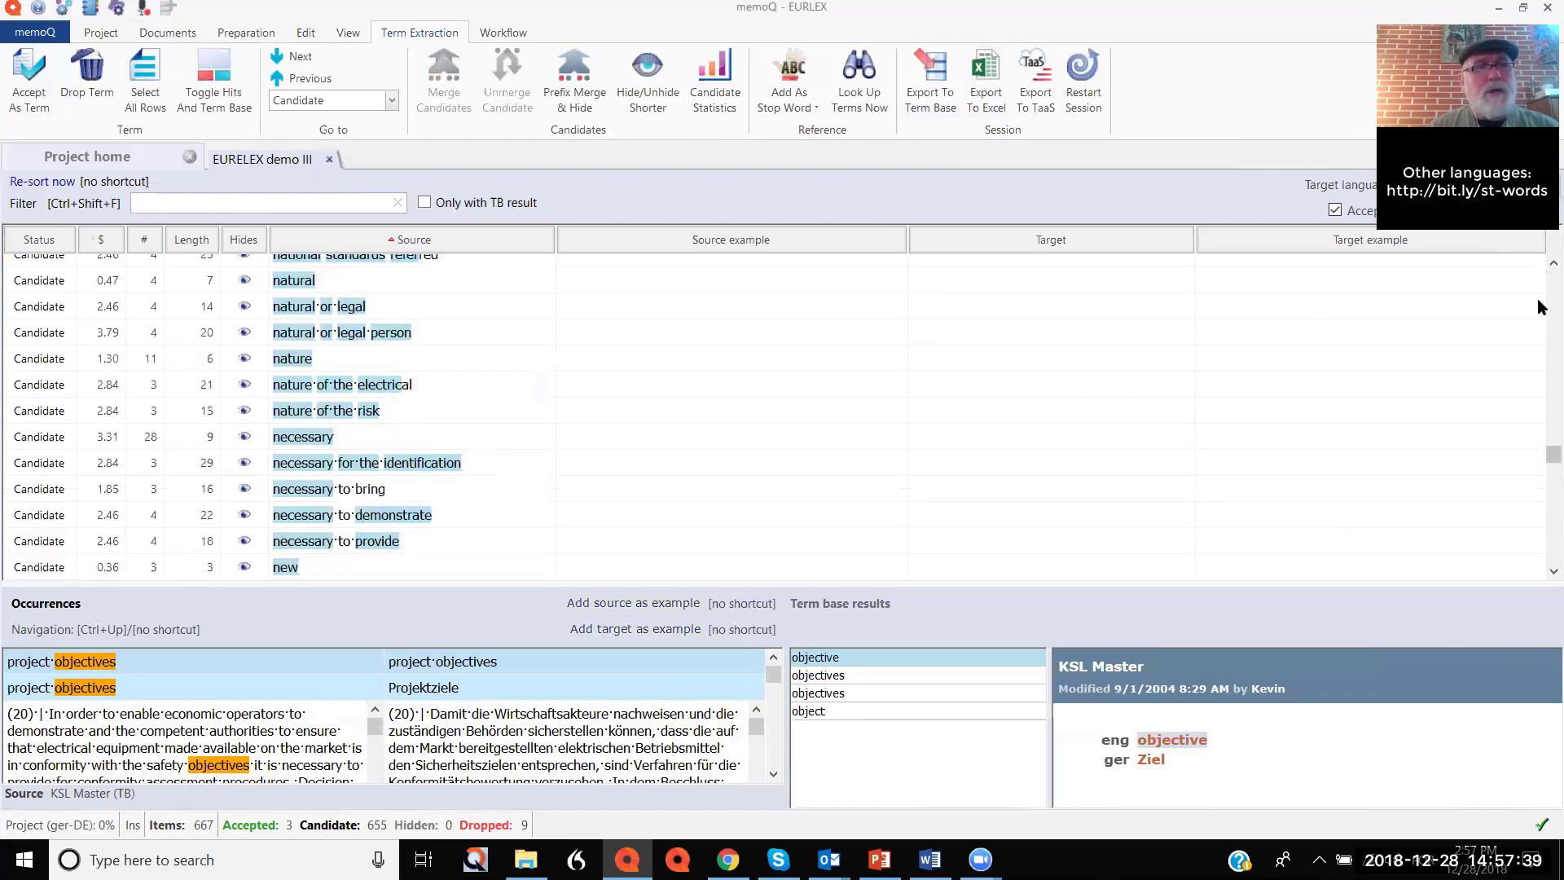
Merge the candidates "national measure" and "national measures" into one entry.
{"action": "scroll", "coordinate": [1539, 307], "scroll_direction": "up", "scroll_amount": 4}
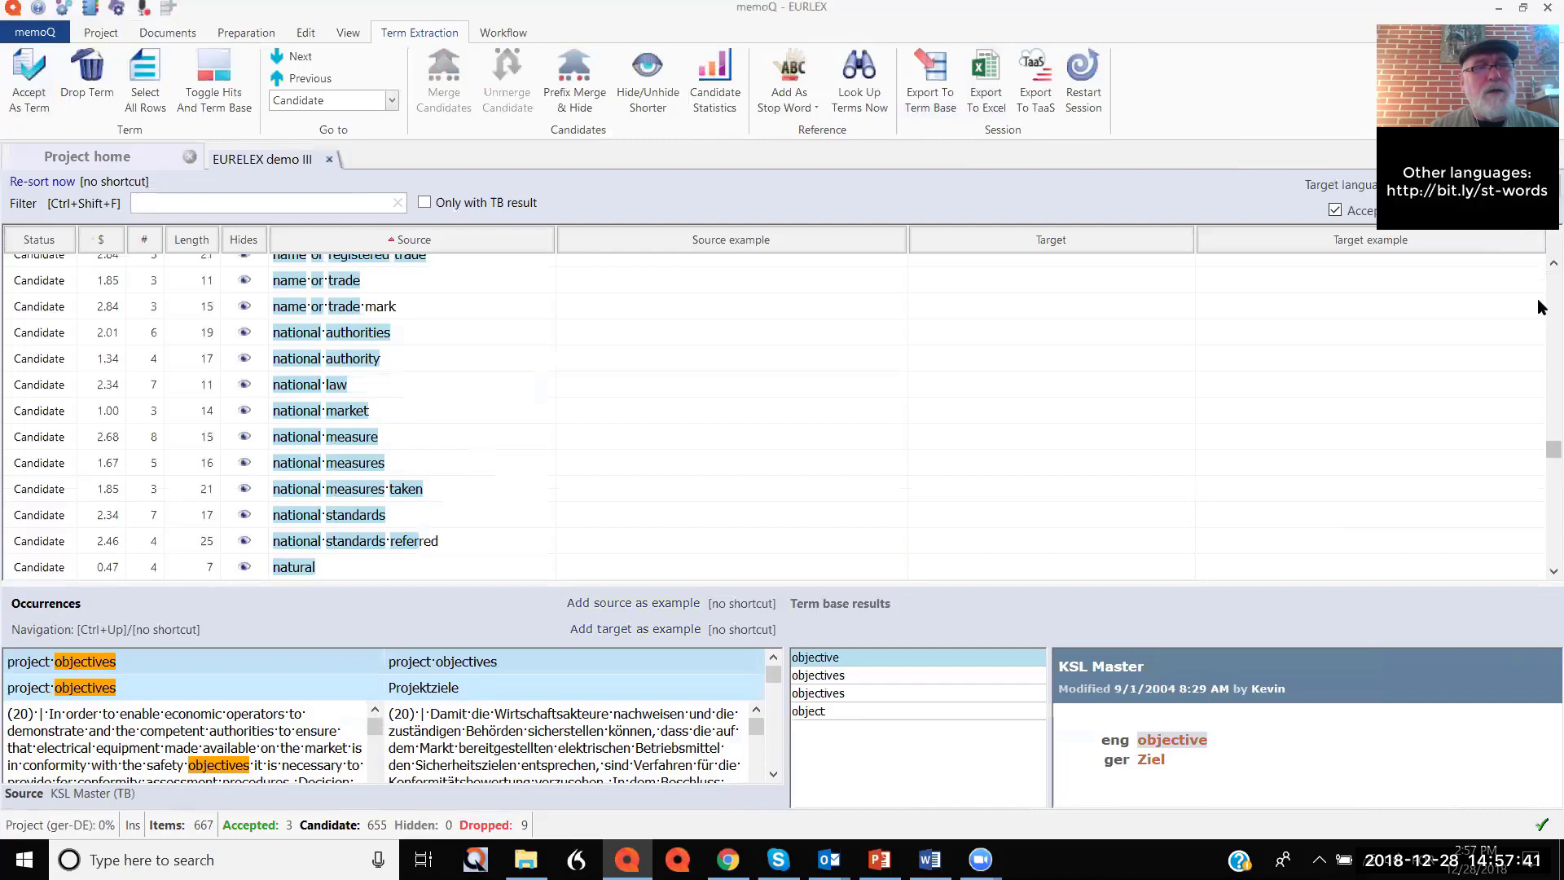
{"action": "left_click", "coordinate": [383, 434]}
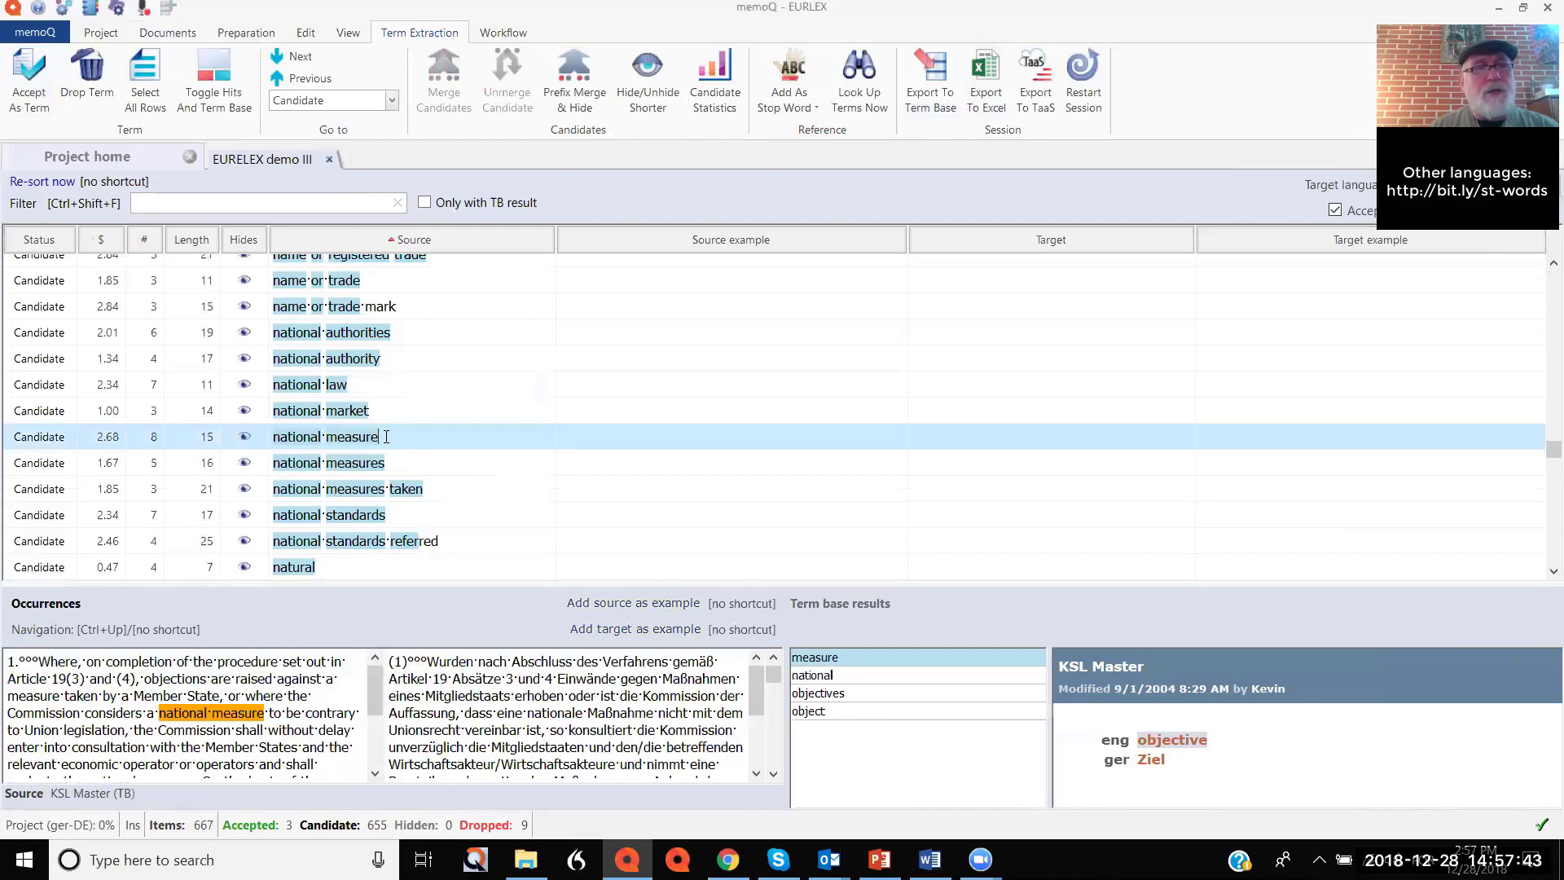
{"action": "left_click", "coordinate": [38, 465], "text": "ctrl"}
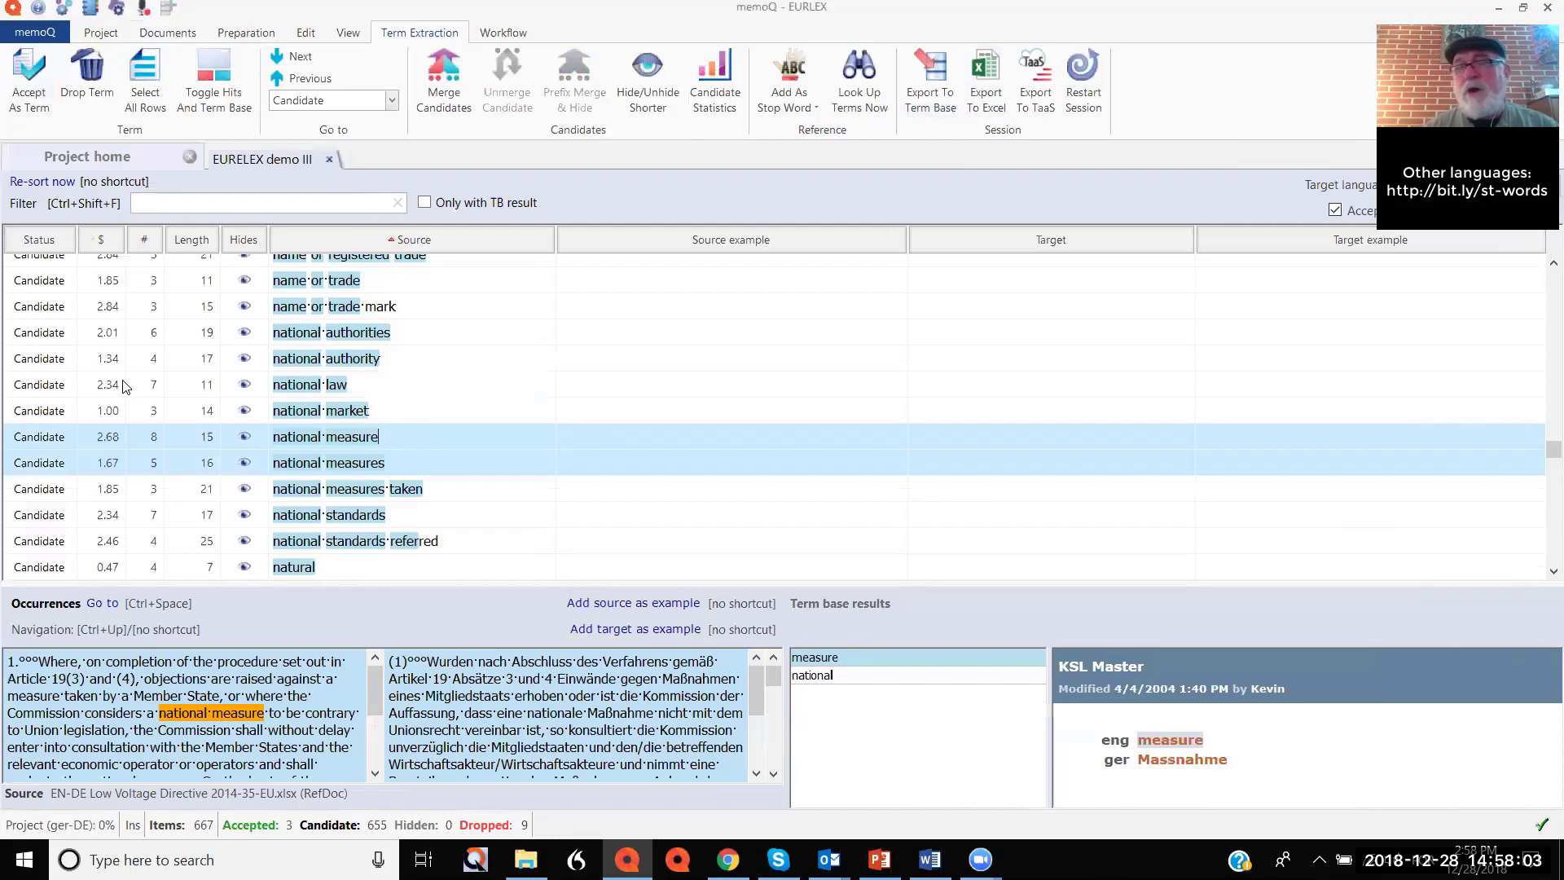
{"action": "left_click", "coordinate": [438, 90]}
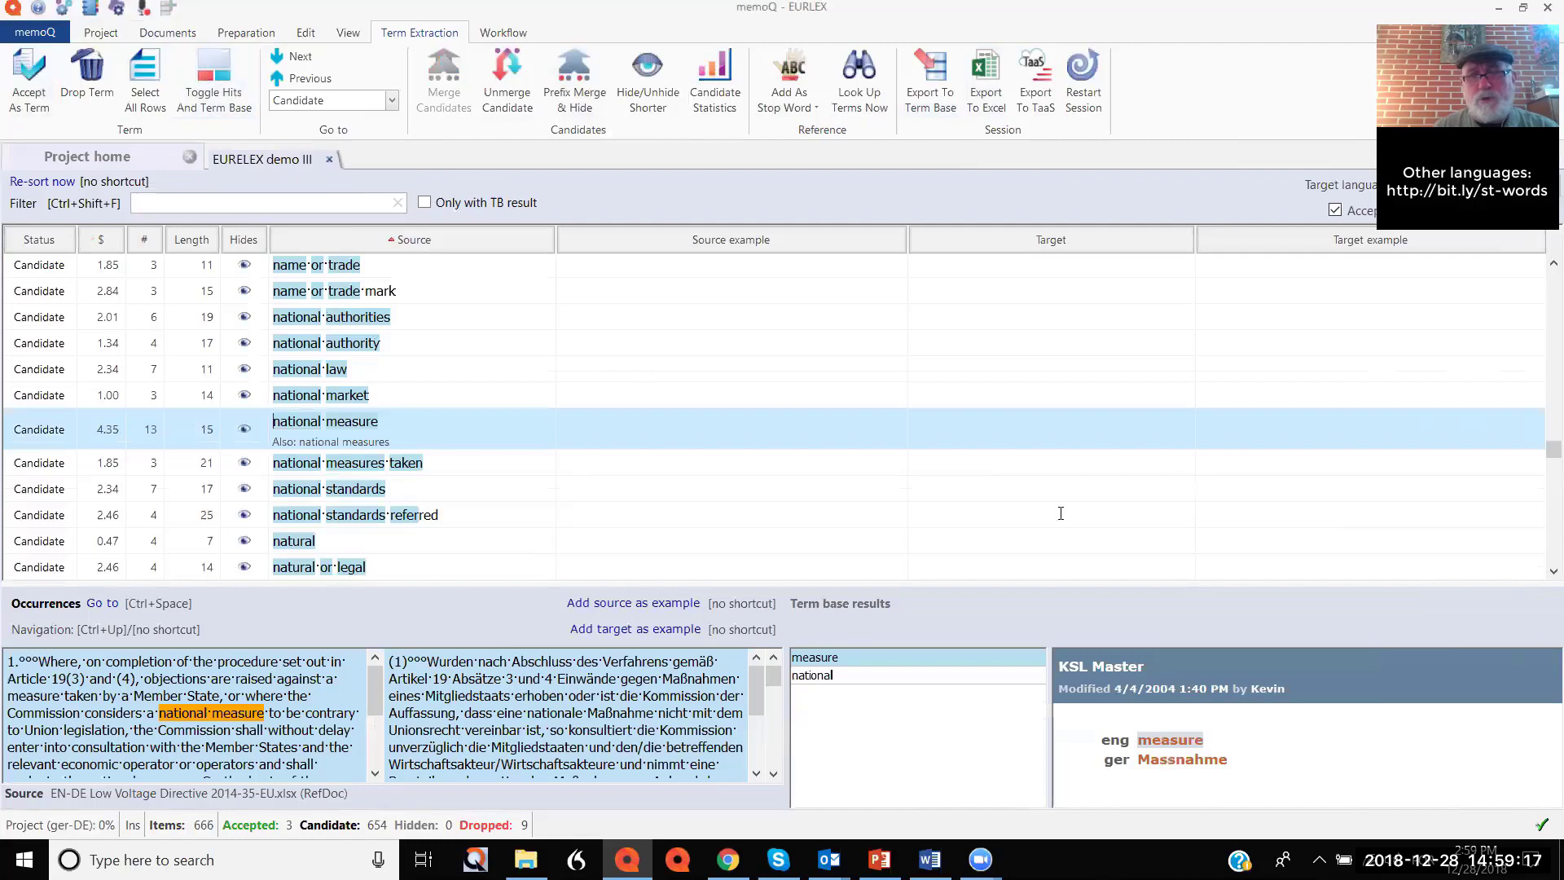
Examine the term base entries for "national" and "measure" that match the merged candidate.
{"action": "left_click", "coordinate": [862, 676]}
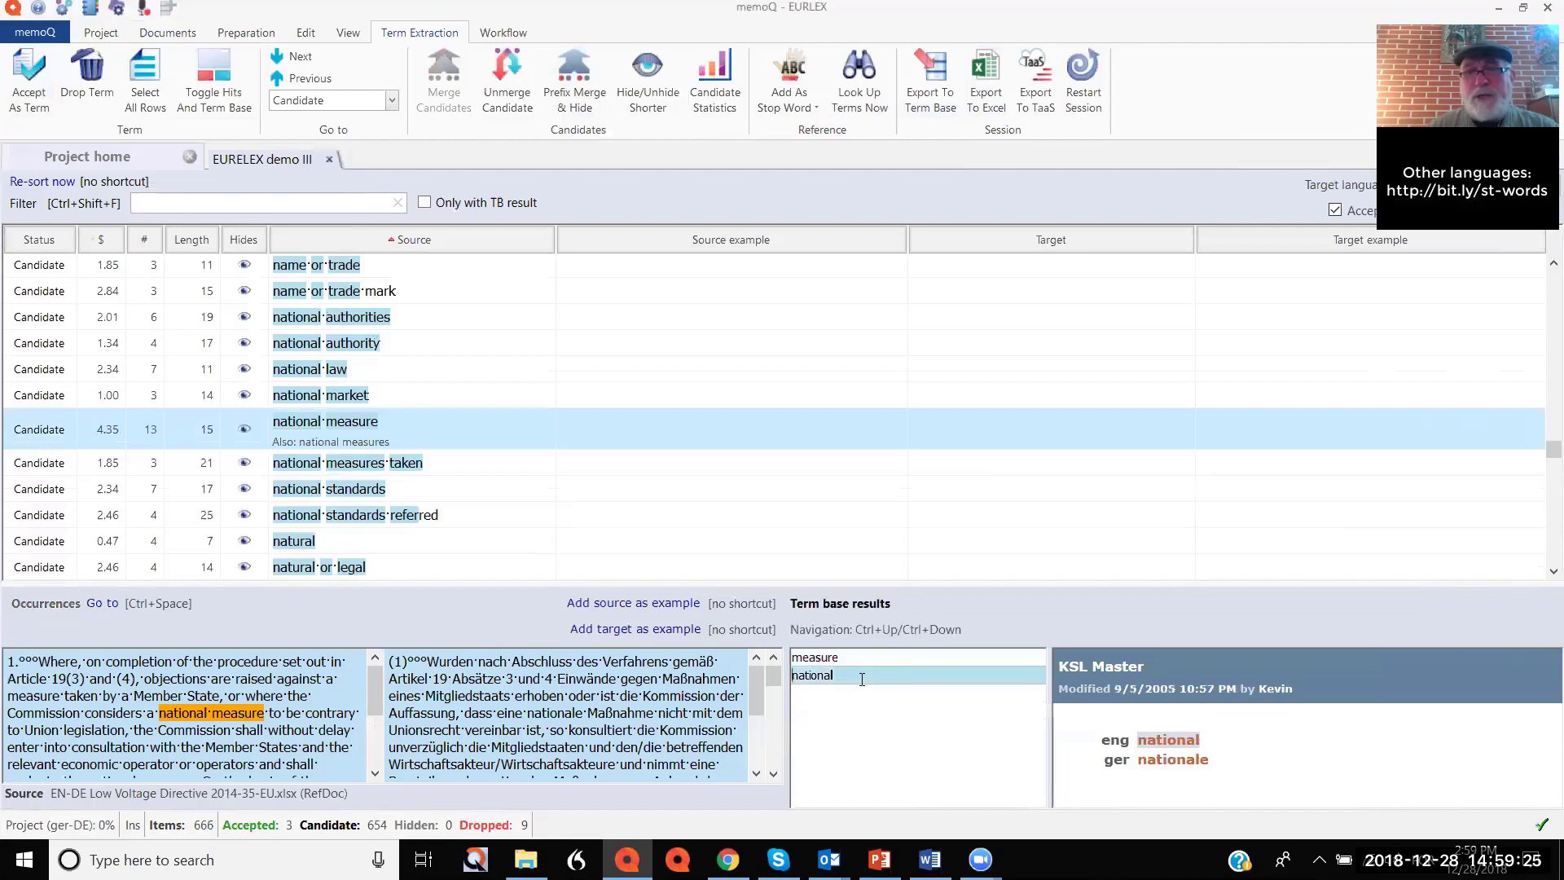
{"action": "left_click", "coordinate": [852, 659]}
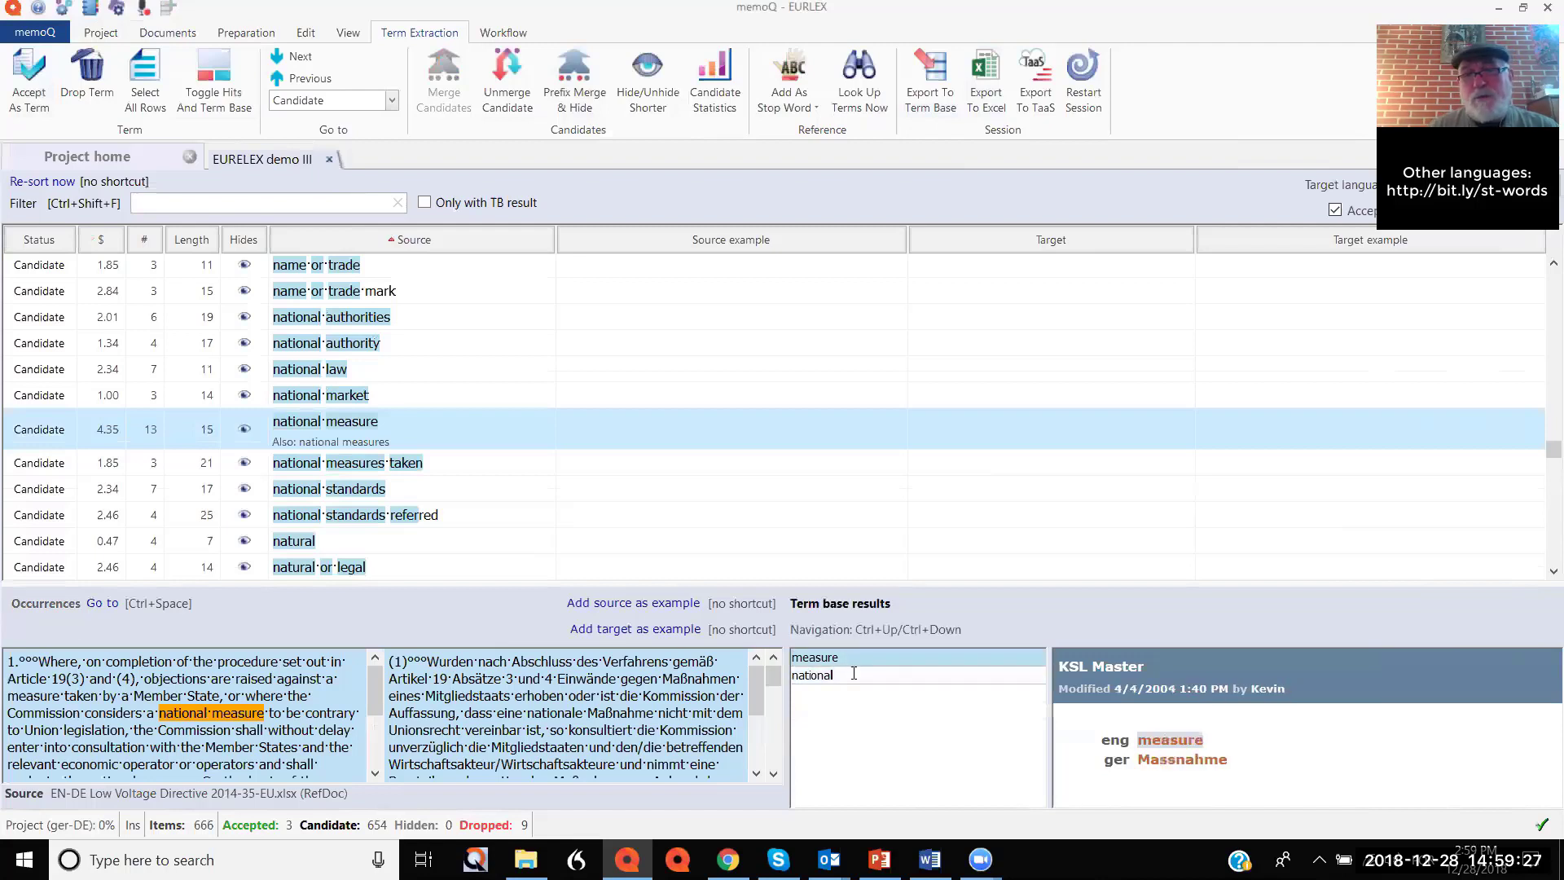
{"action": "left_click", "coordinate": [854, 674]}
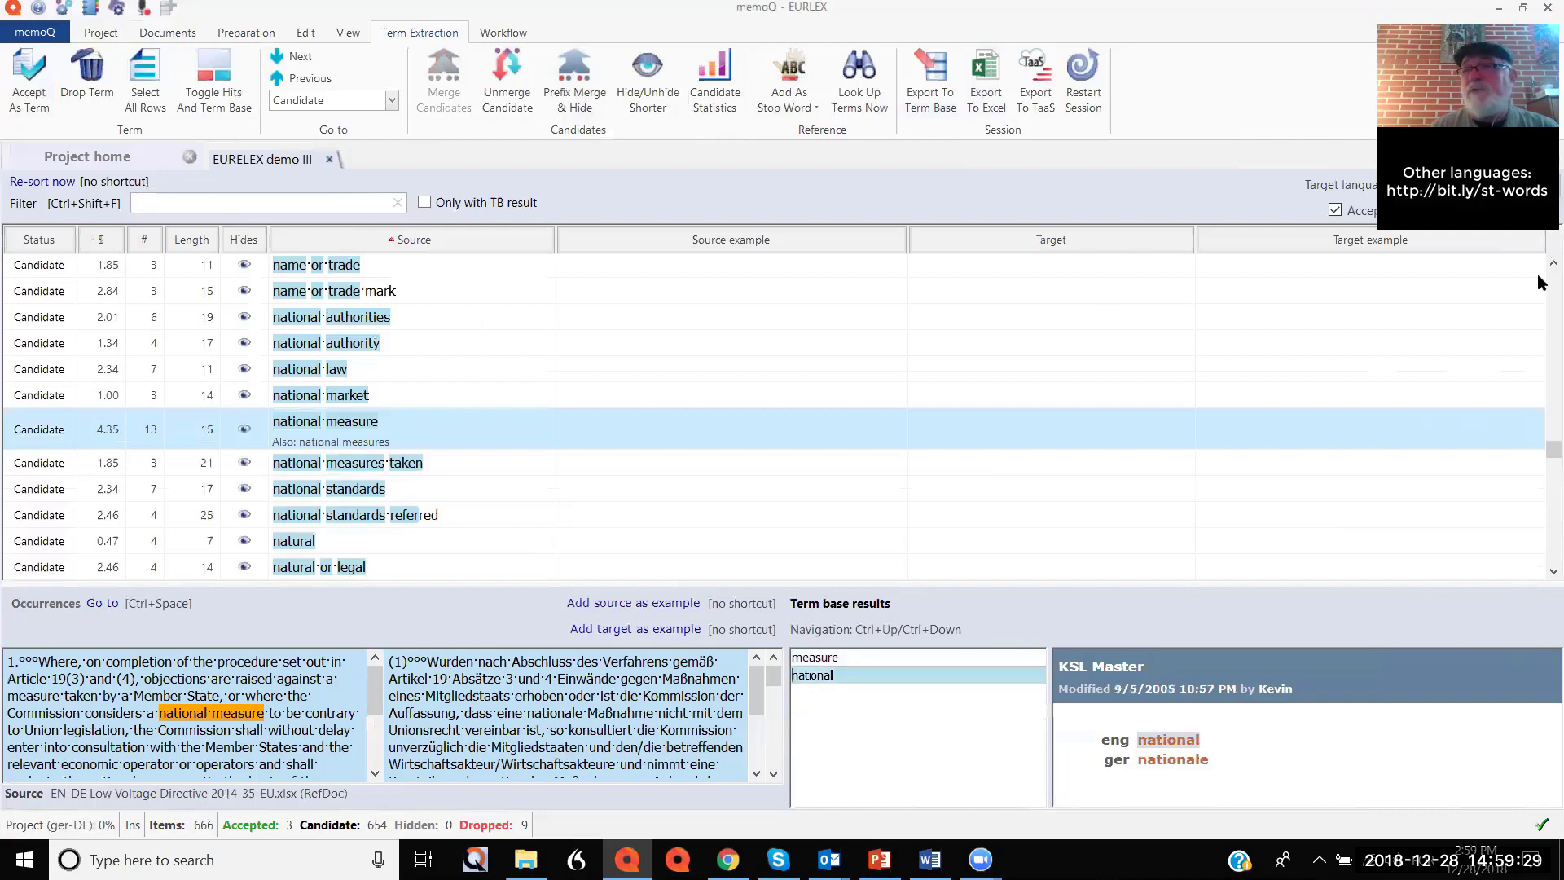
Go to the candidate "further to a reasoned" and examine its term base matches.
{"action": "scroll", "coordinate": [1539, 311], "scroll_direction": "up", "scroll_amount": 10}
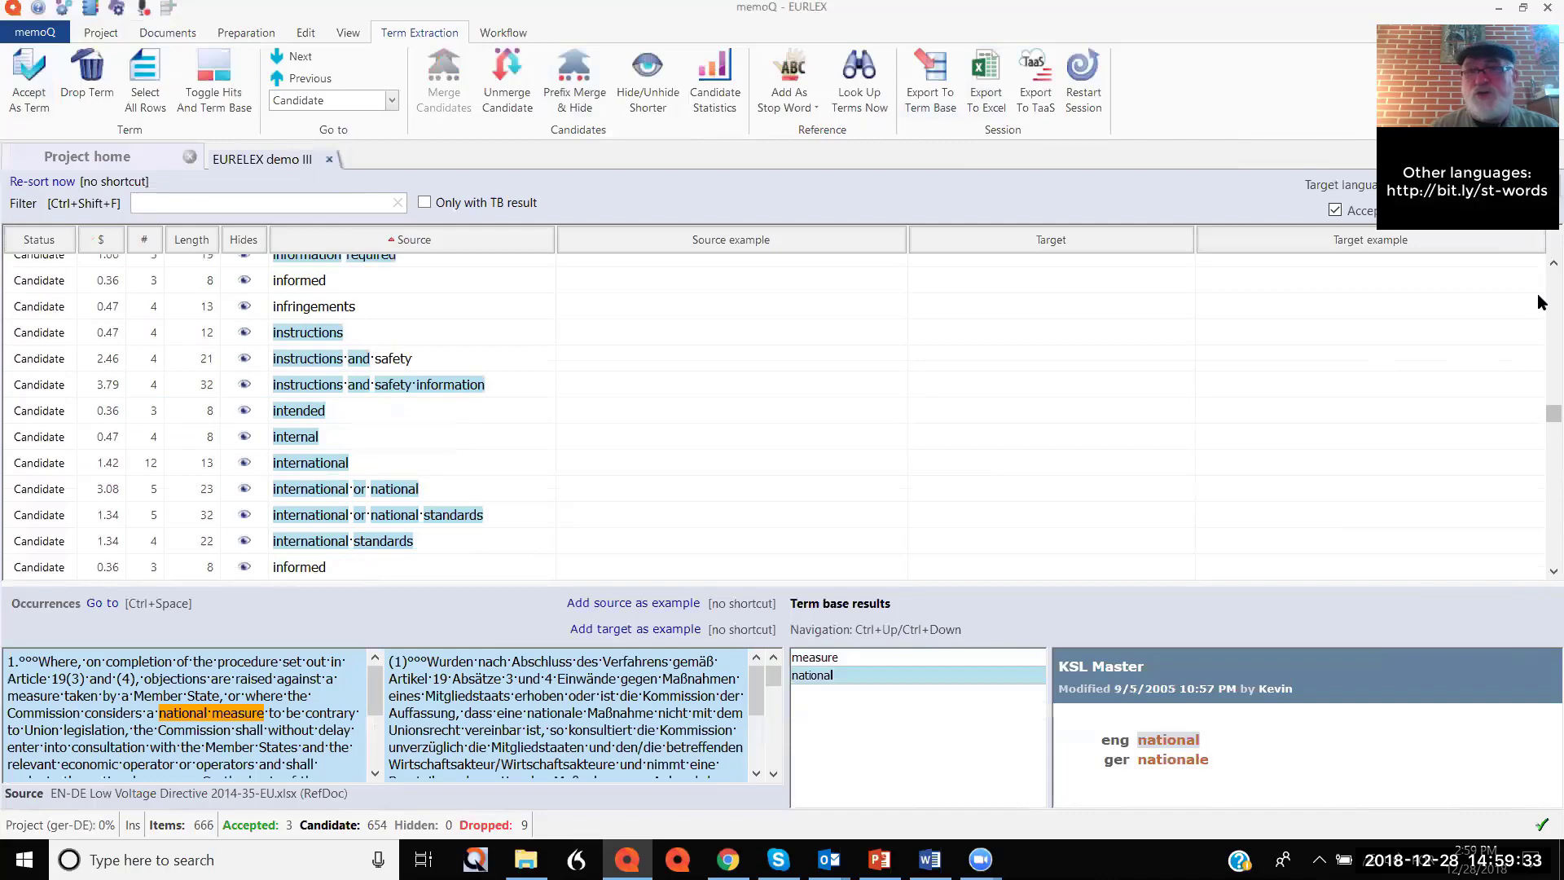
{"action": "scroll", "coordinate": [1539, 301], "scroll_direction": "up", "scroll_amount": 10}
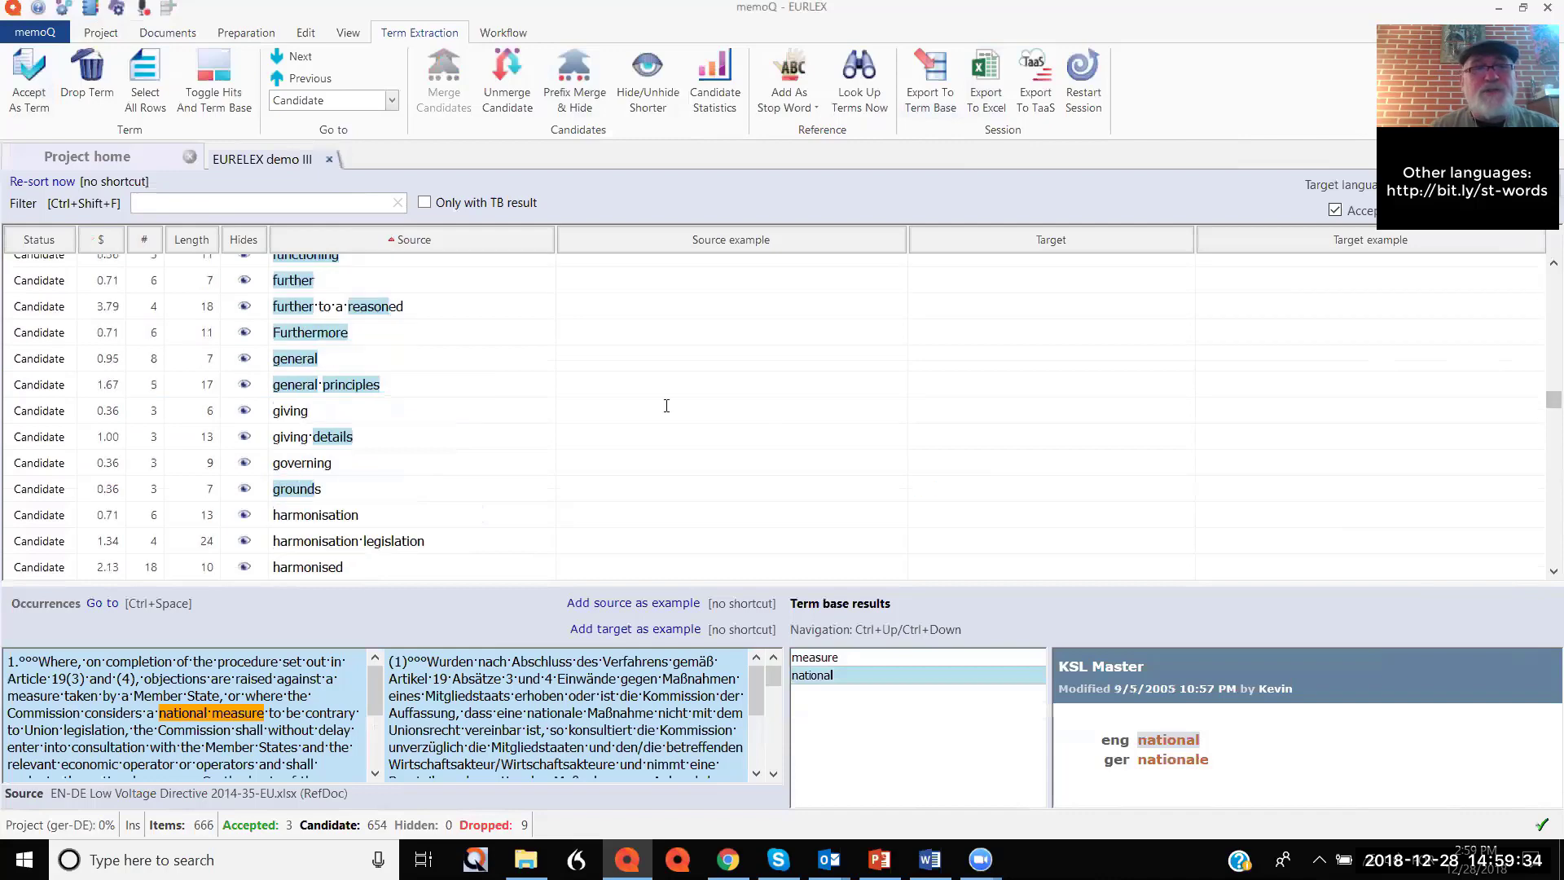
{"action": "left_click", "coordinate": [699, 303]}
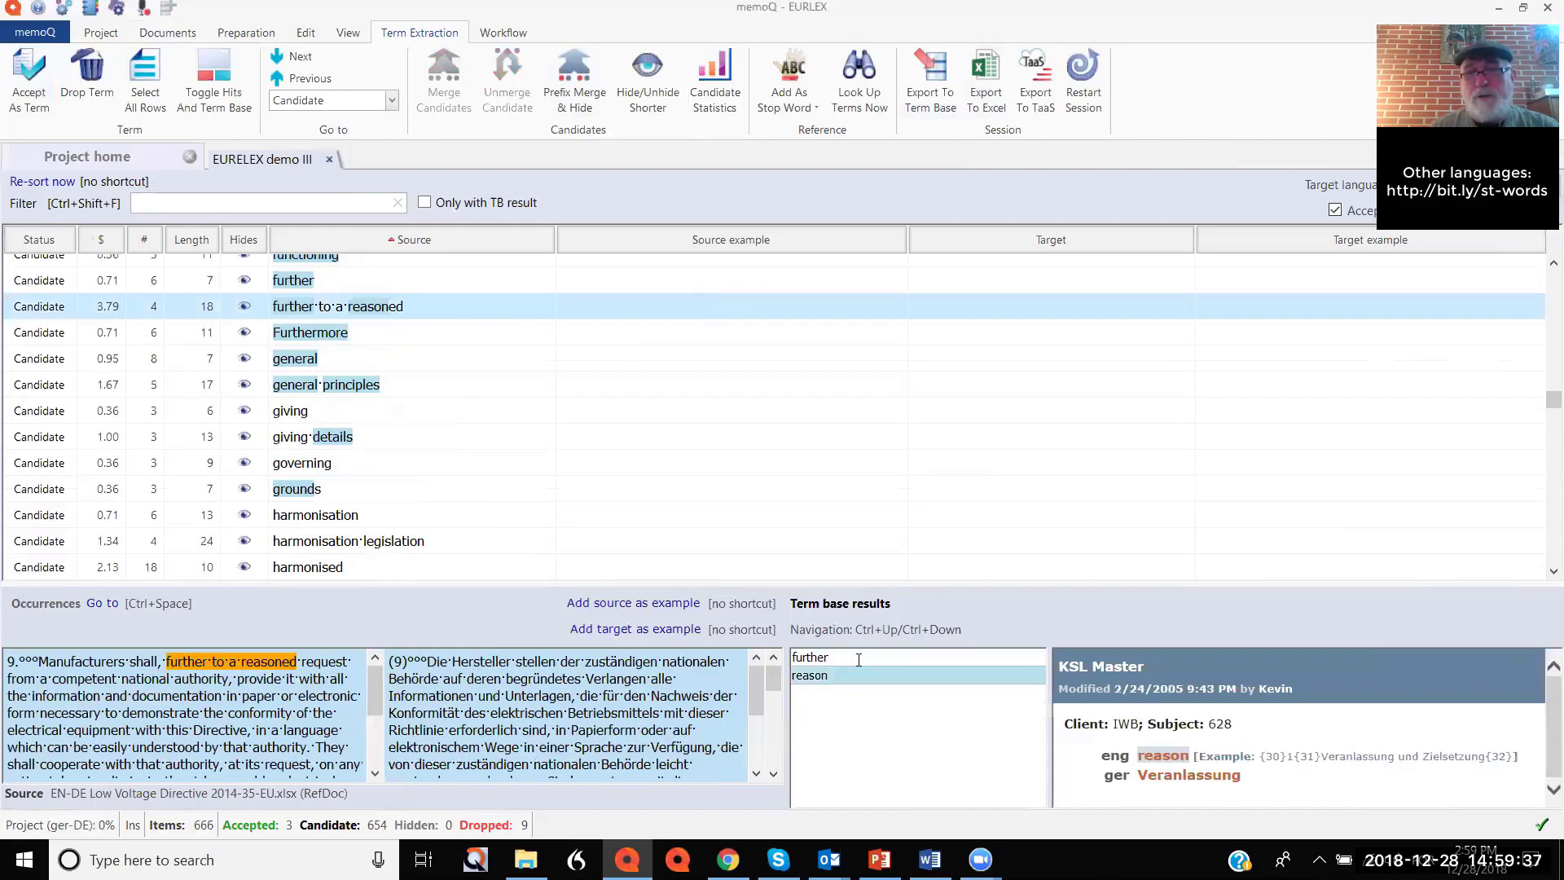
{"action": "key", "text": "ctrl+Up"}
{"action": "key", "text": "ctrl+Down"}
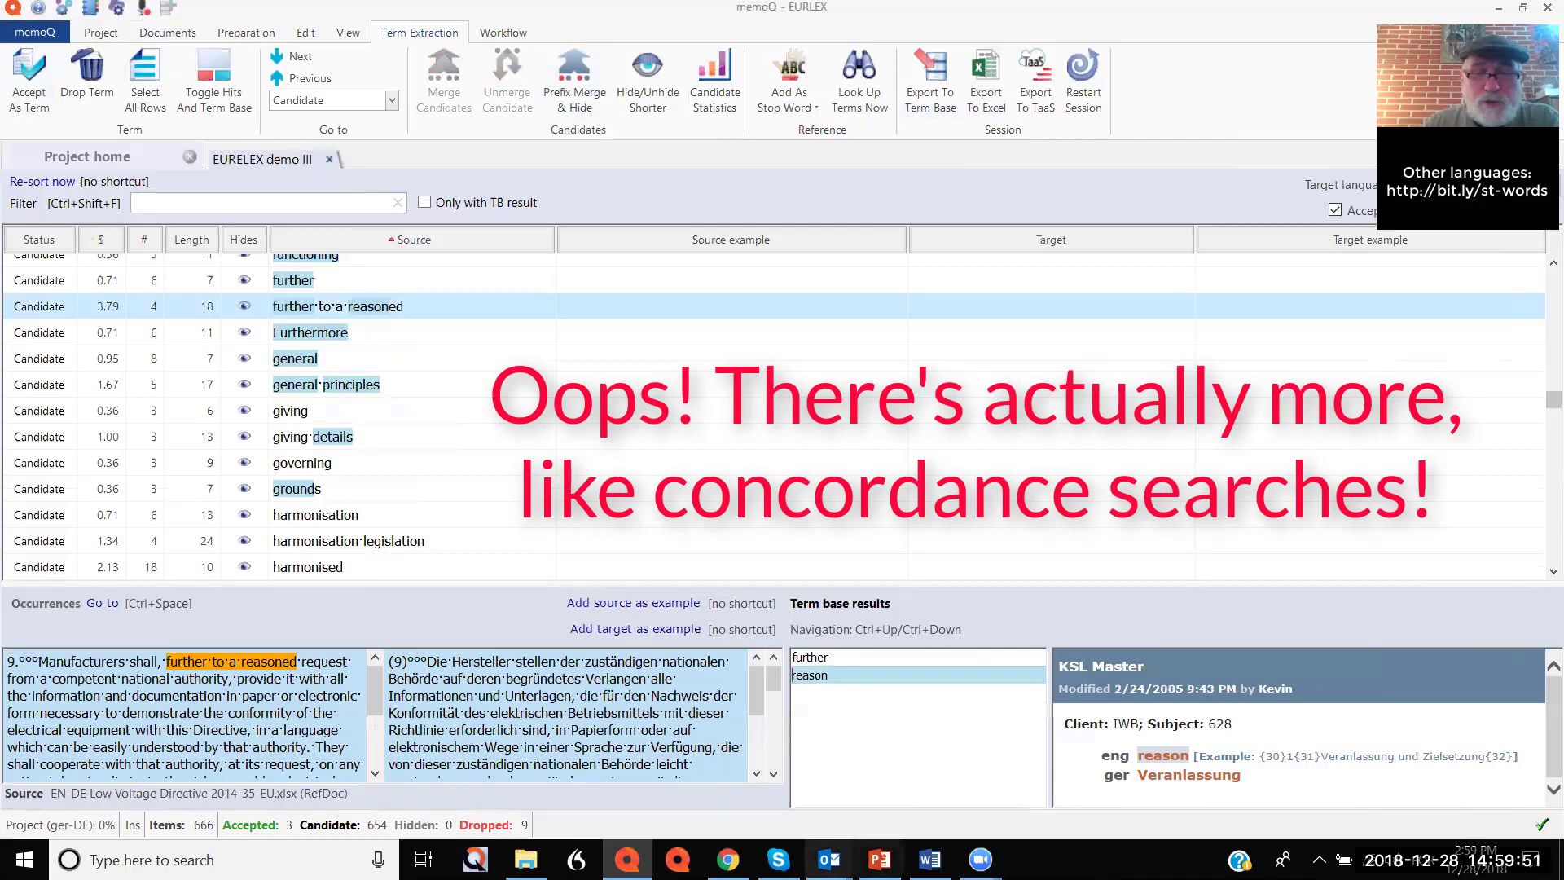
Switch to the PowerPoint presentation and start the slide show from the slide "Exchanging terms with clients & colleagues".
{"action": "mouse_move", "coordinate": [727, 859]}
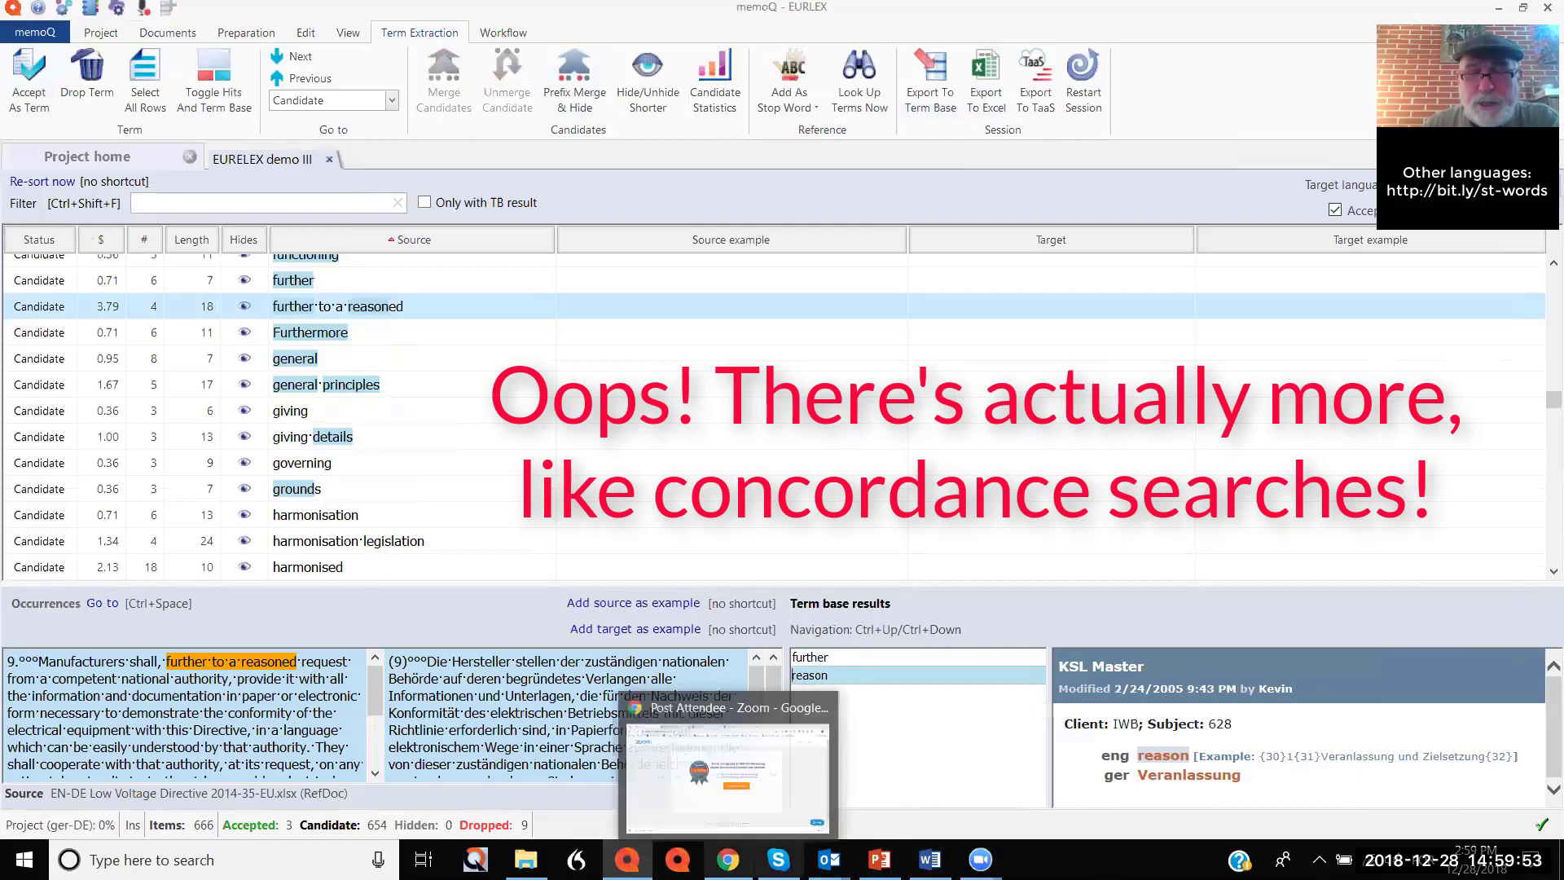
{"action": "mouse_move", "coordinate": [879, 860]}
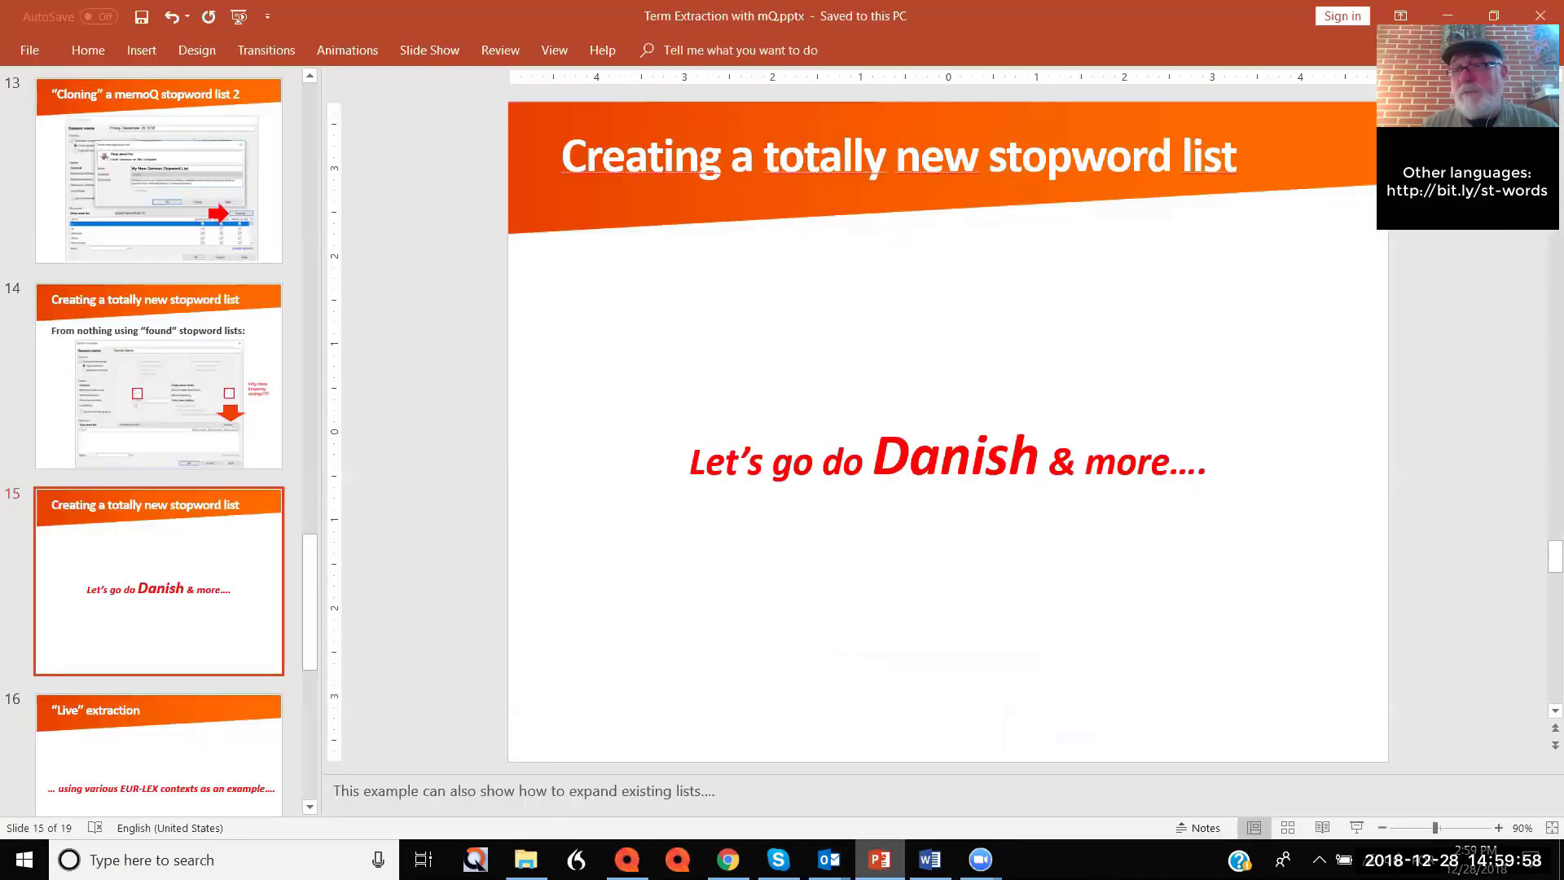
{"action": "left_click", "coordinate": [880, 773]}
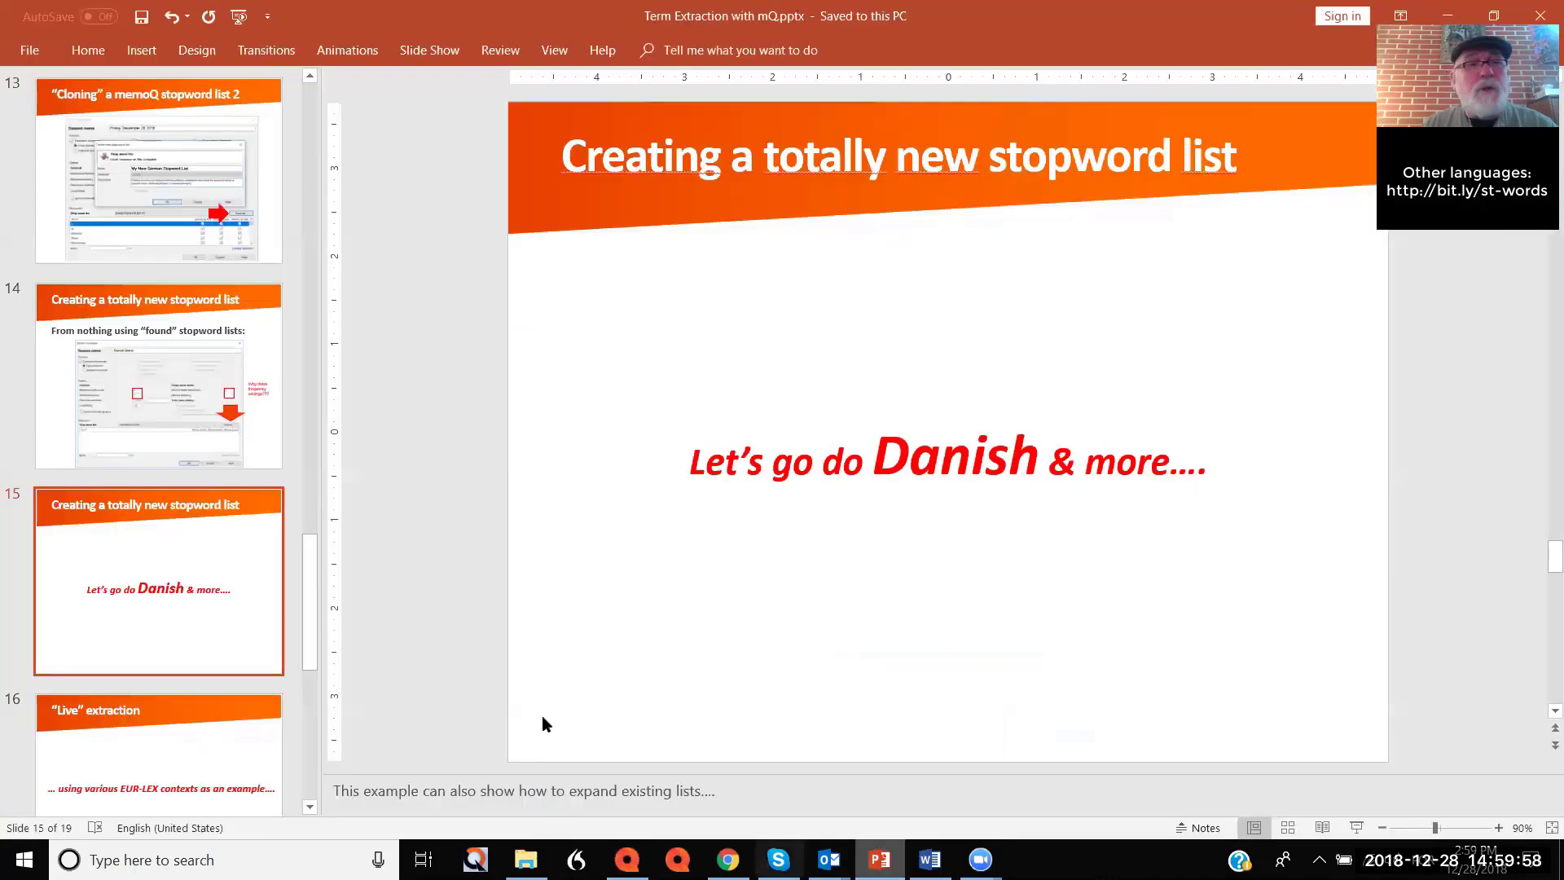
{"action": "left_click", "coordinate": [306, 788]}
{"action": "left_click", "coordinate": [306, 785]}
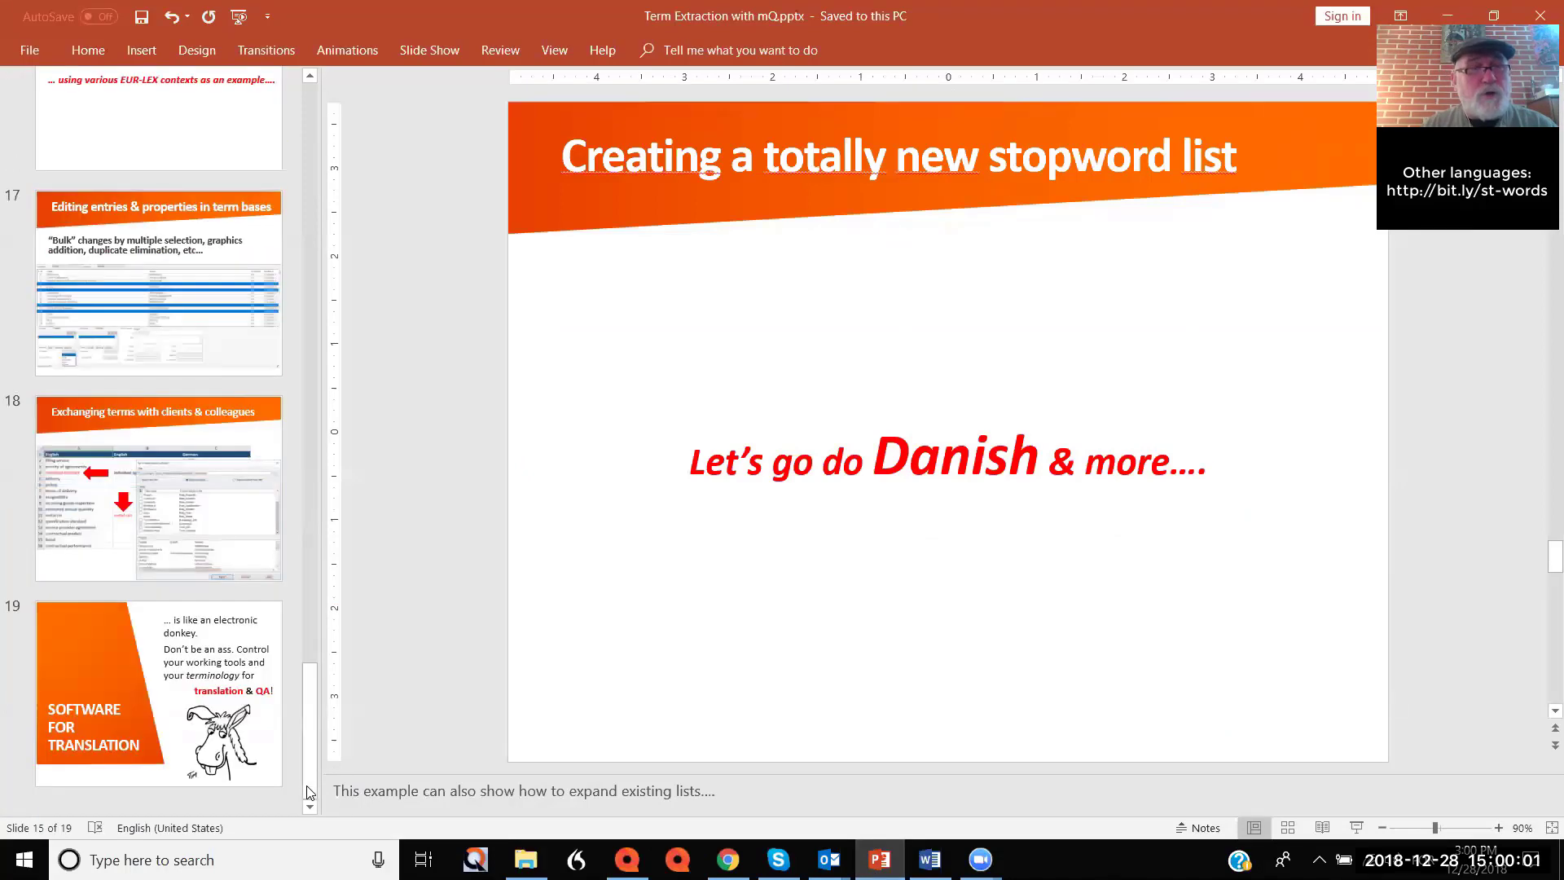
{"action": "left_click", "coordinate": [172, 533]}
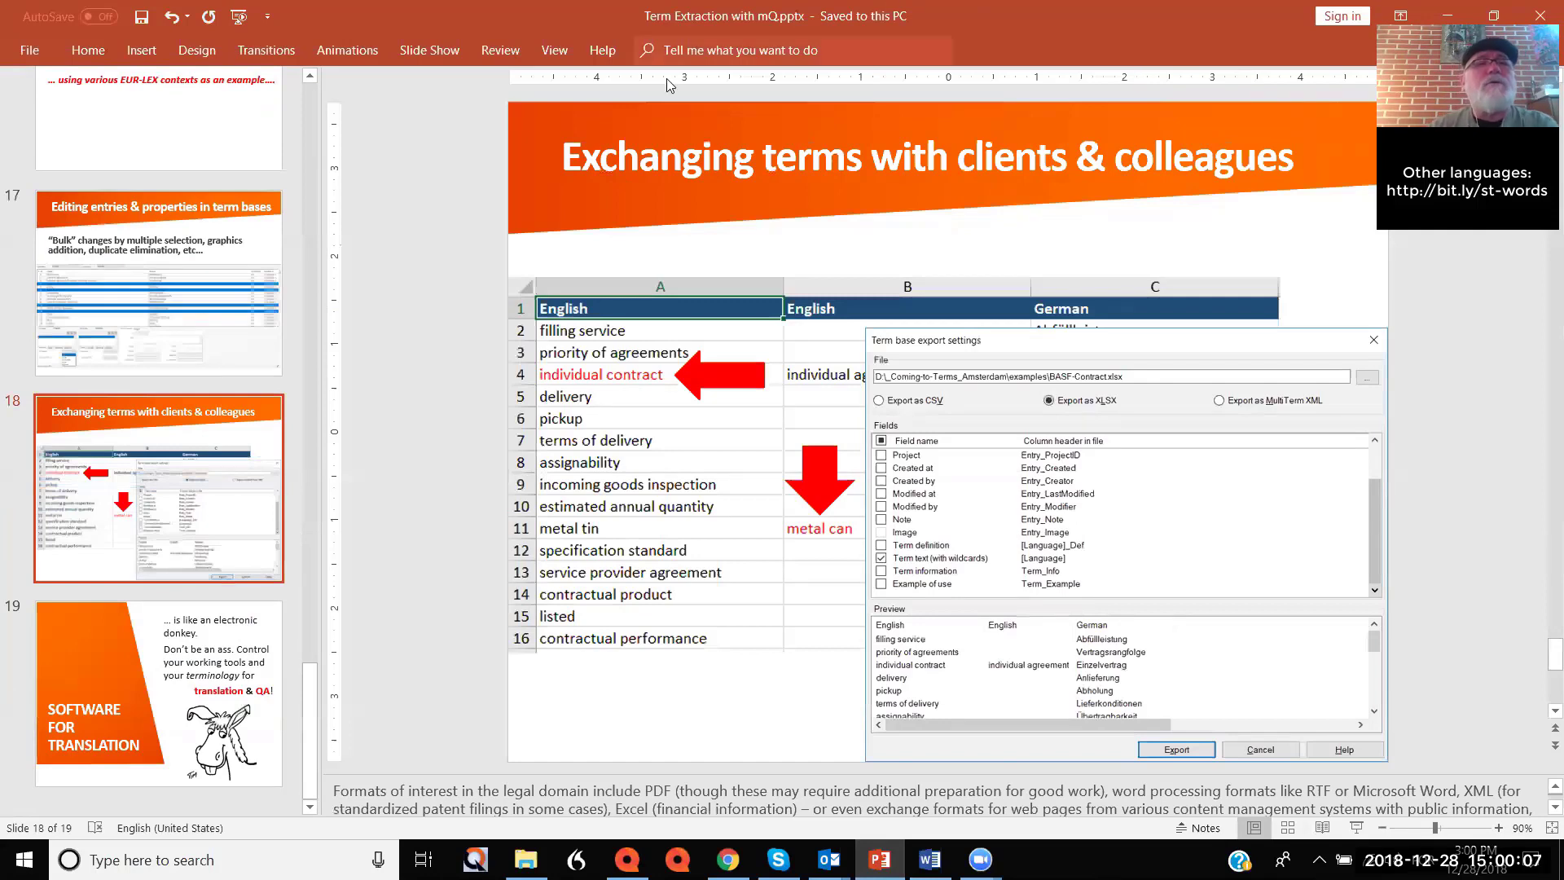
{"action": "left_click", "coordinate": [430, 50]}
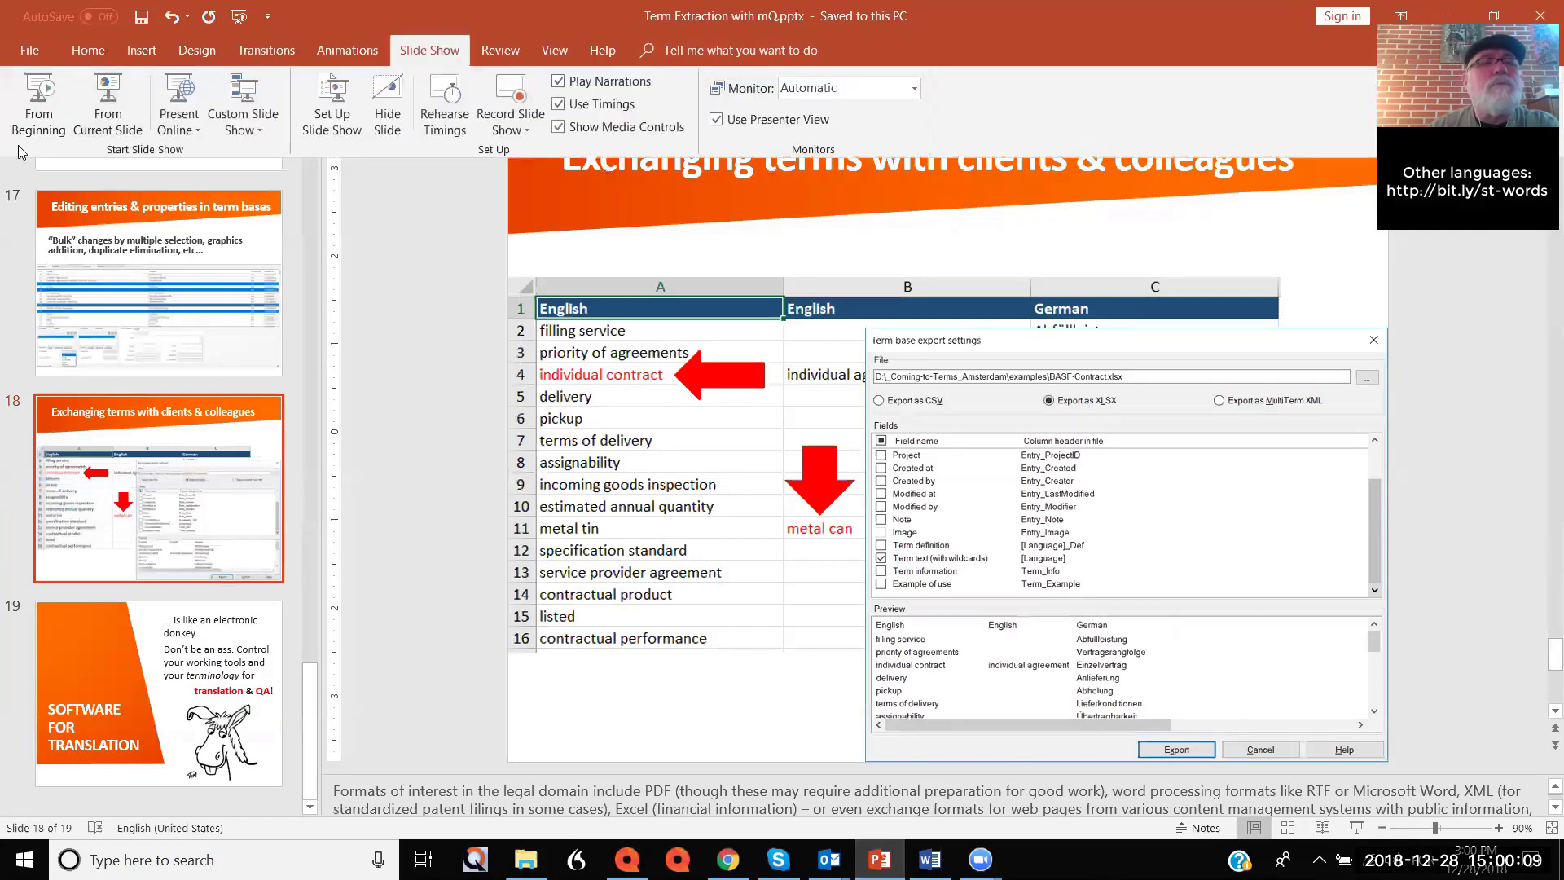
{"action": "left_click", "coordinate": [91, 107]}
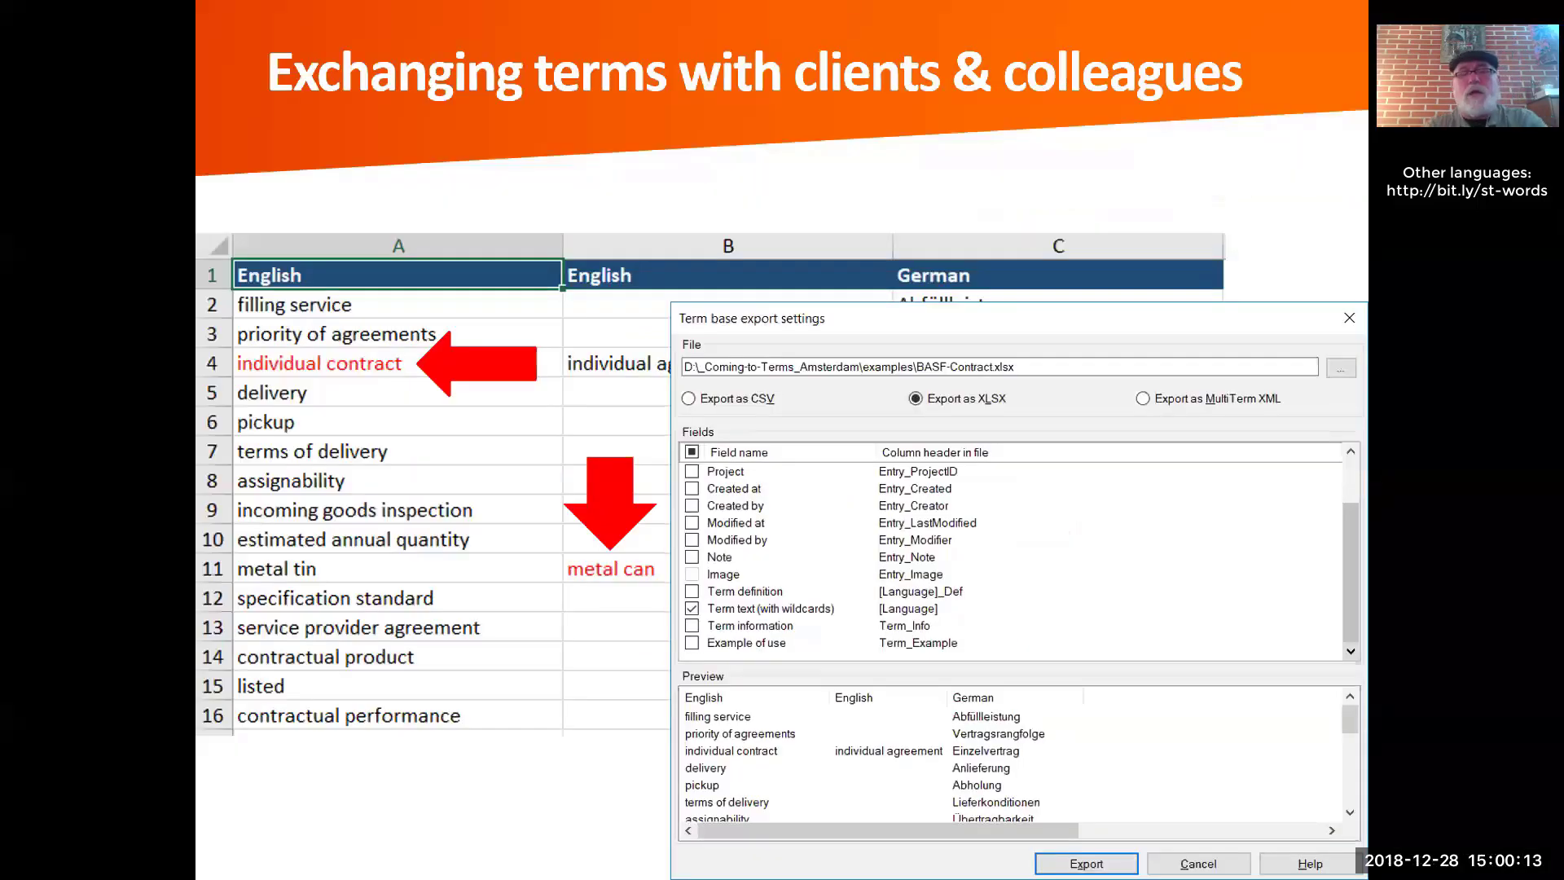